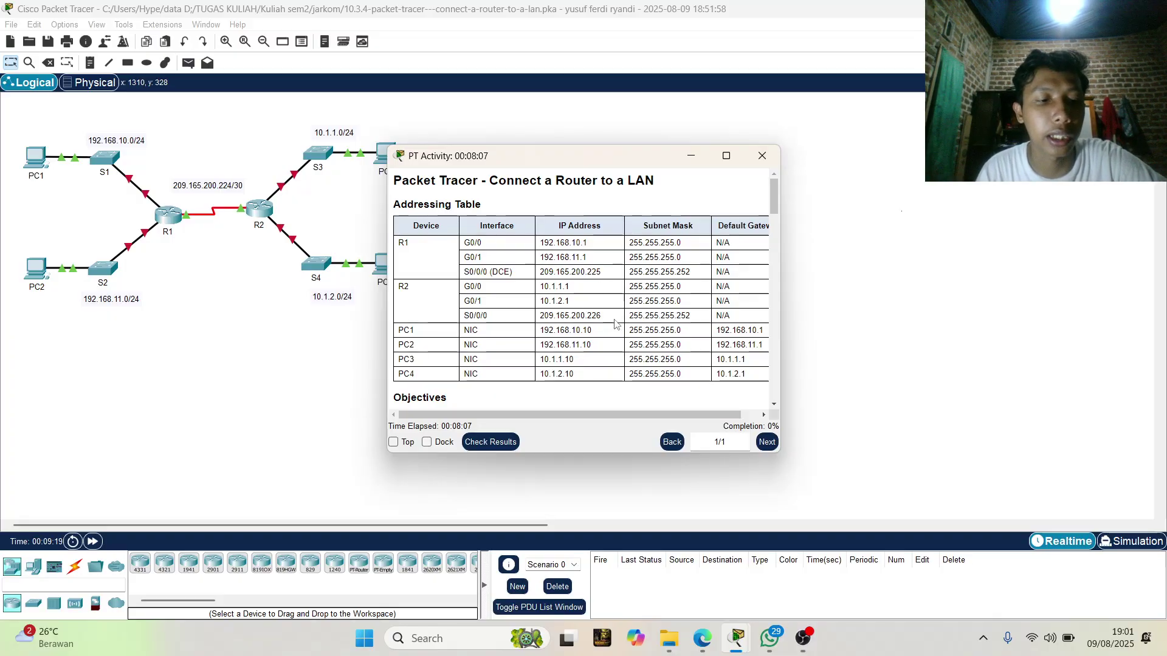
# Read the activity's addressing table, objectives, background and the Part 1 questions about displaying R1's interface information.
pyautogui.scroll(-2, 521, 245)
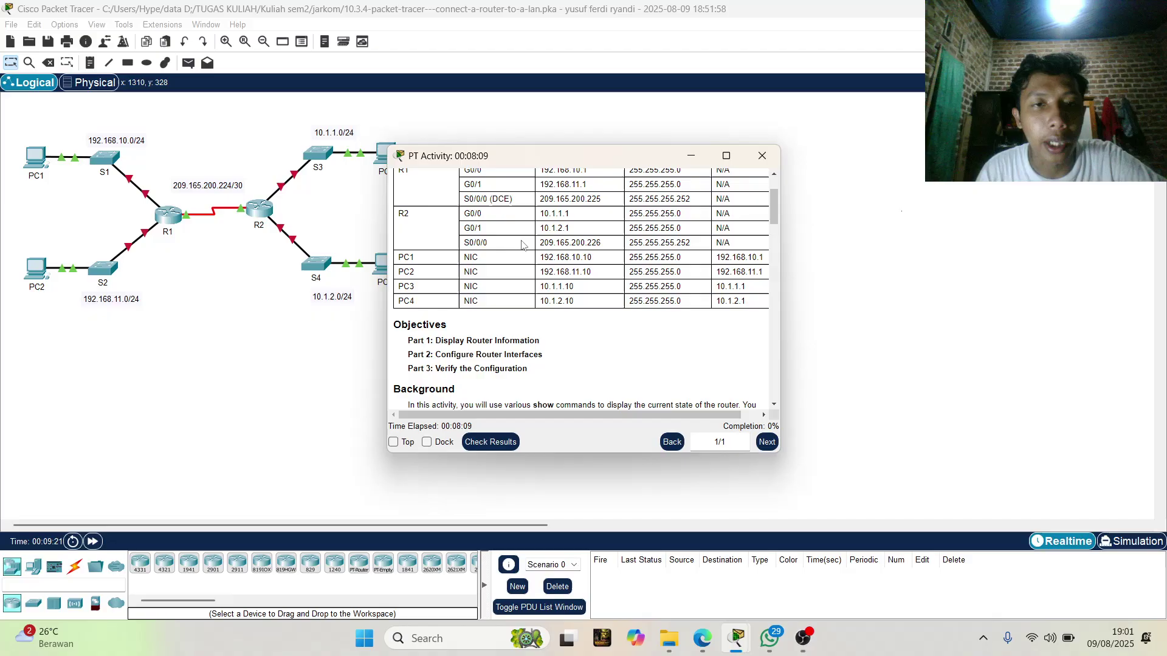
pyautogui.scroll(2, 529, 252)
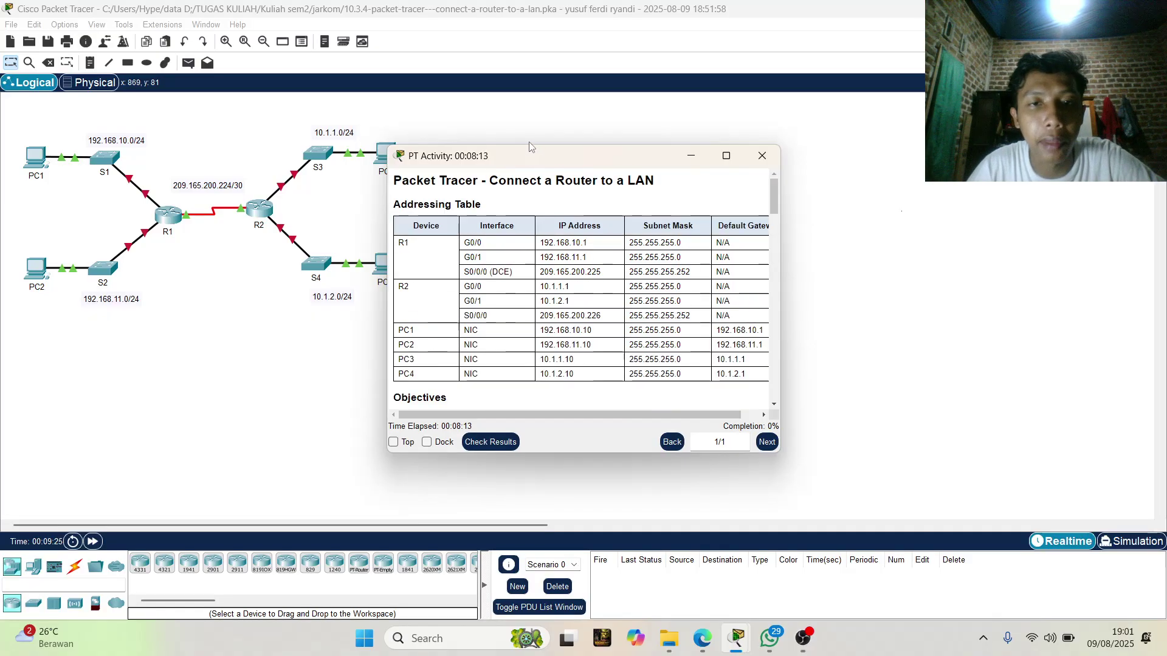
pyautogui.moveTo(576, 163); pyautogui.dragTo(882, 145)
pyautogui.scroll(-2, 893, 237)
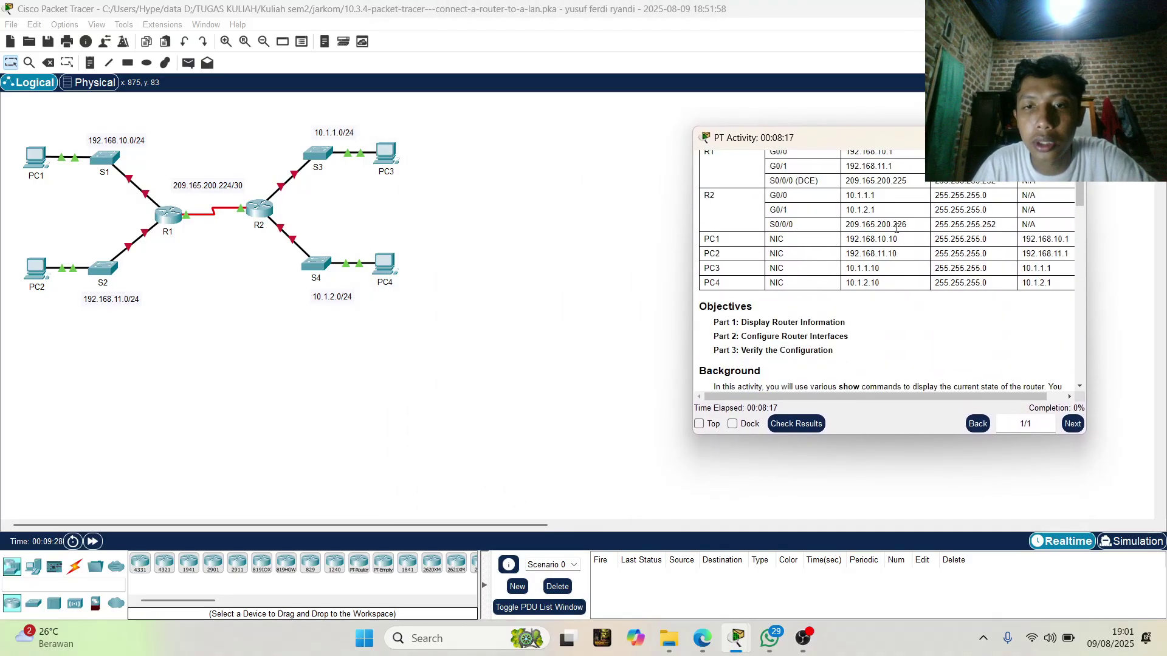
pyautogui.scroll(-2, 854, 293)
pyautogui.scroll(4, 853, 293)
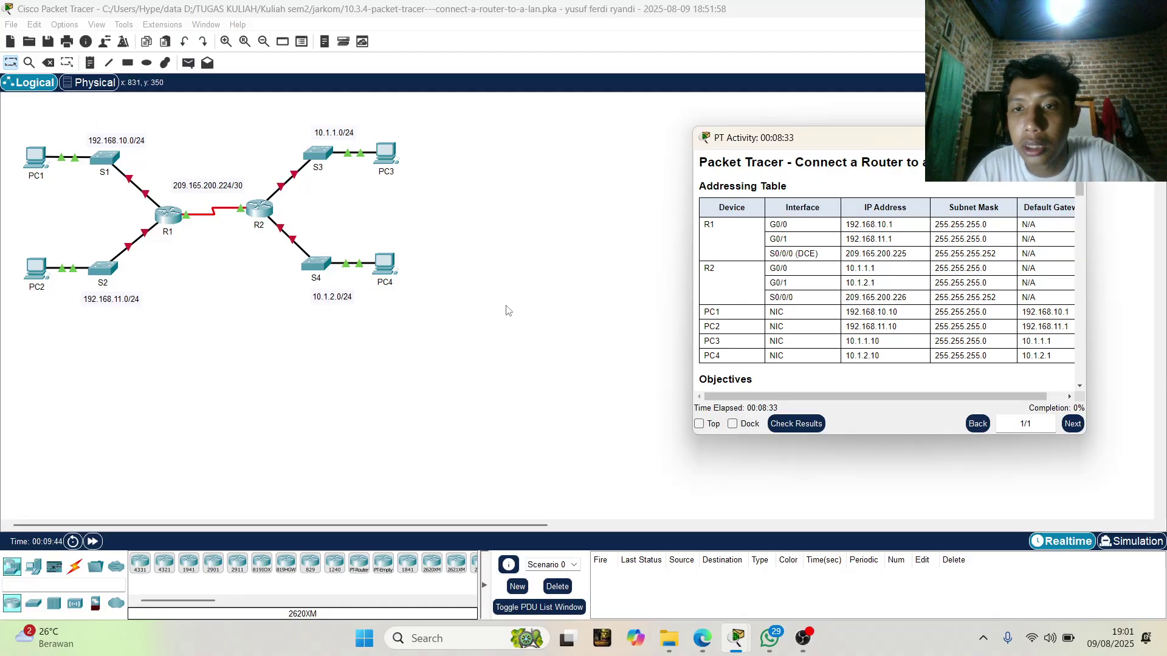
pyautogui.scroll(-1, 745, 278)
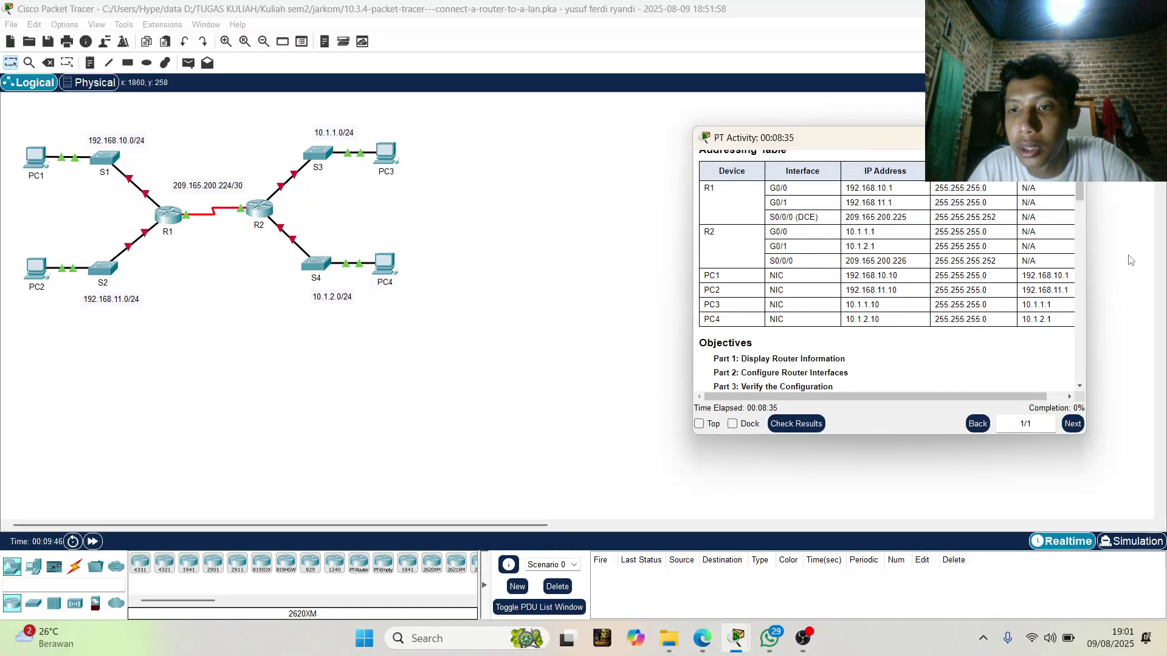
pyautogui.scroll(1, 936, 273)
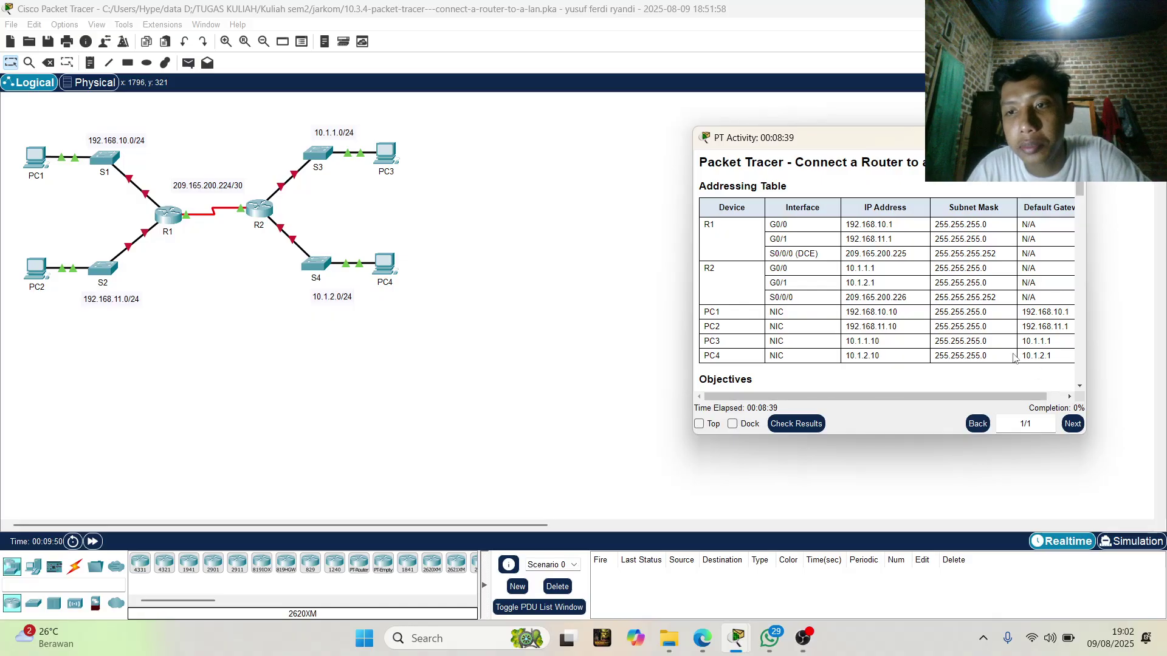
pyautogui.scroll(-1, 1013, 356)
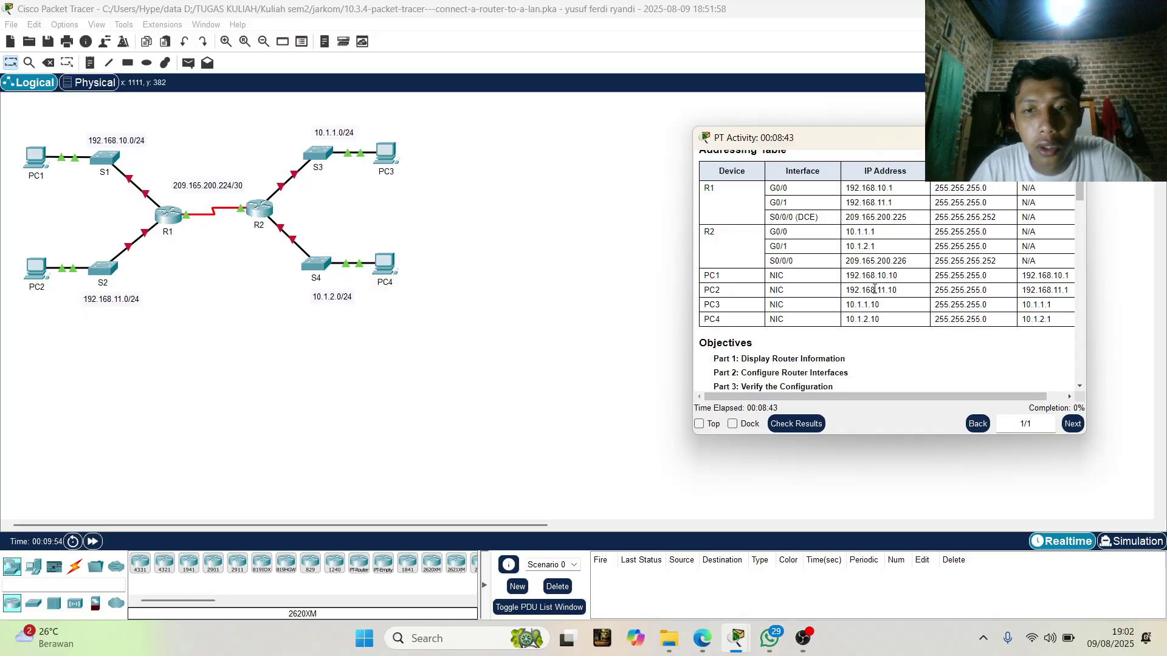
pyautogui.scroll(-1, 874, 289)
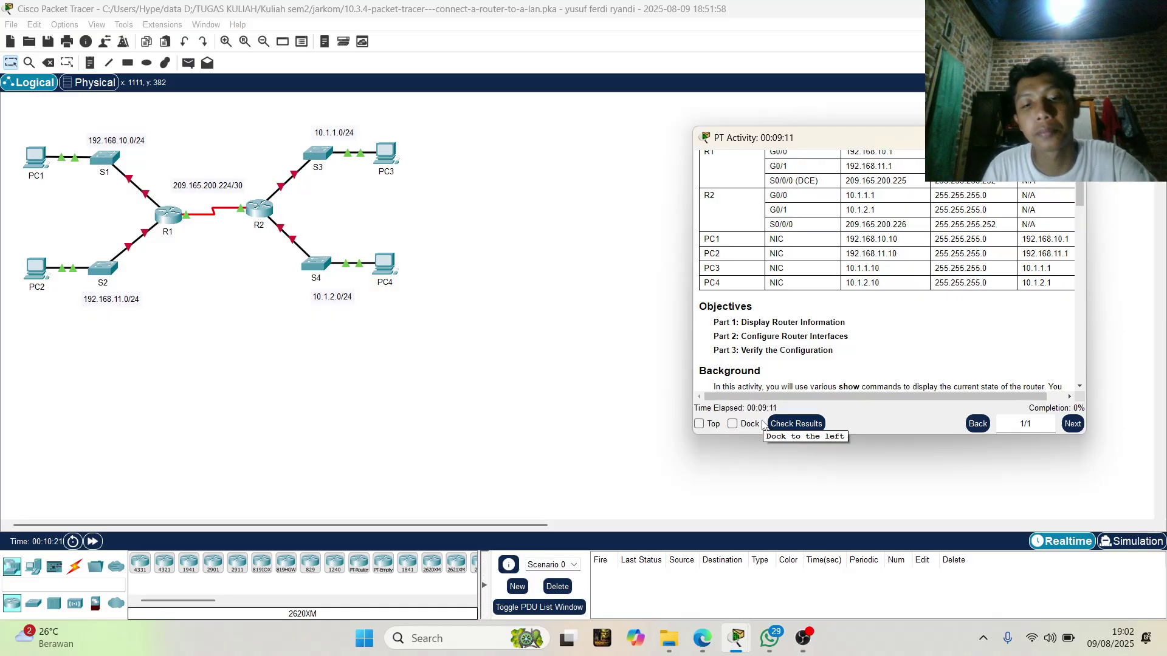
pyautogui.scroll(-3, 945, 333)
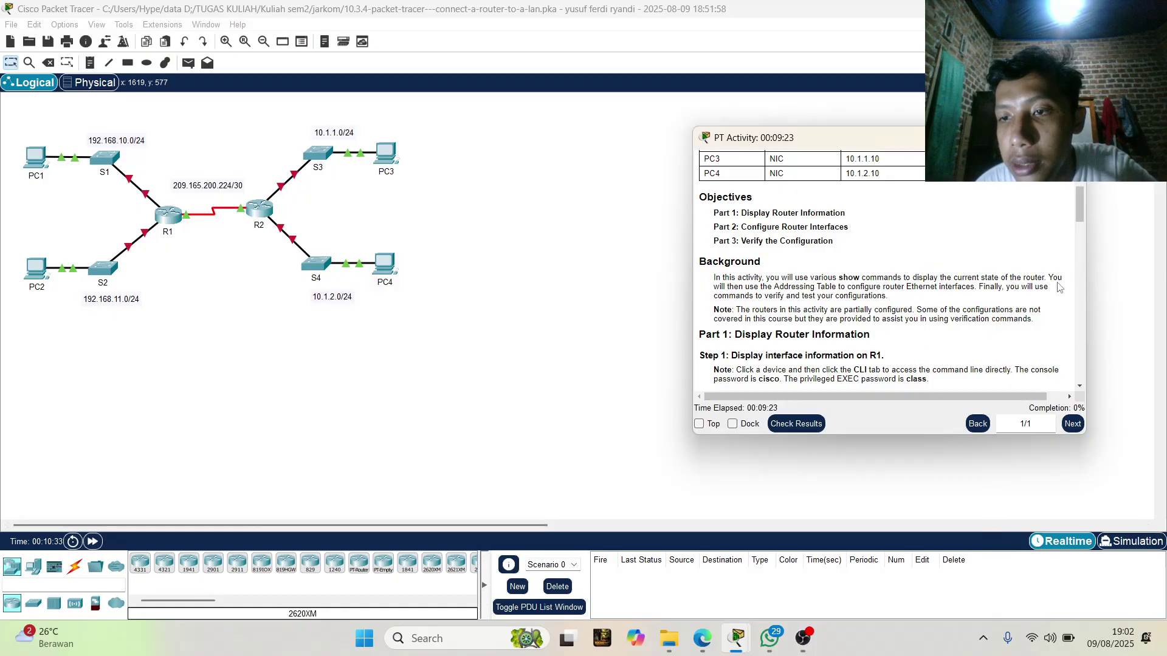
pyautogui.scroll(-1, 1058, 288)
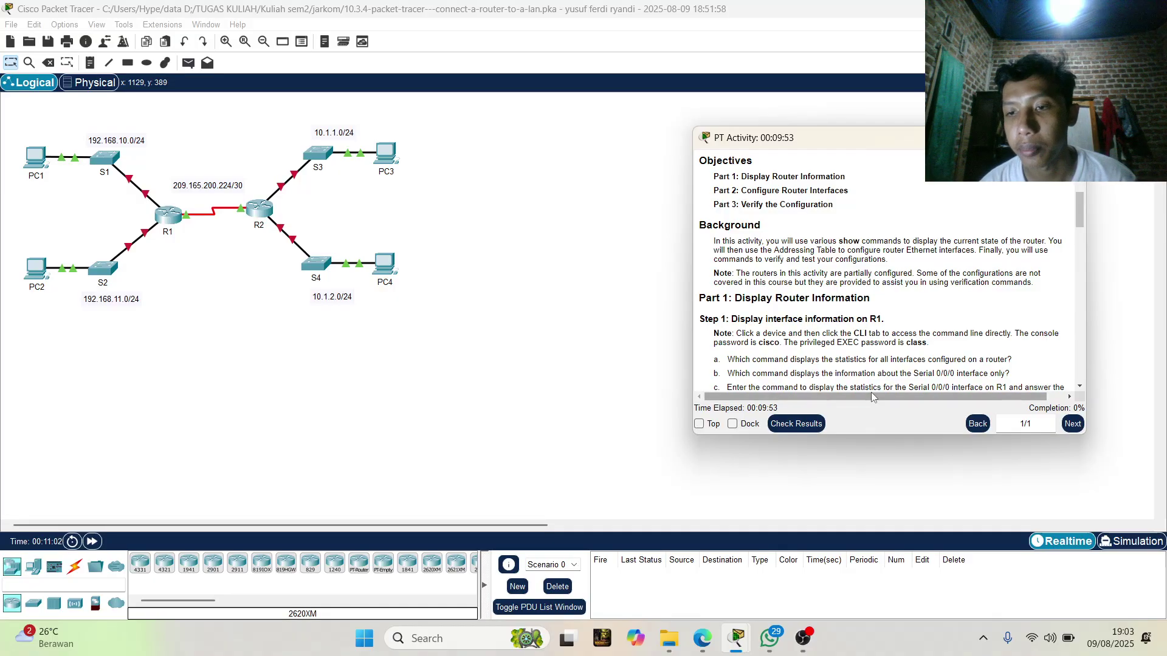
pyautogui.scroll(-3, 816, 363)
pyautogui.scroll(4, 817, 363)
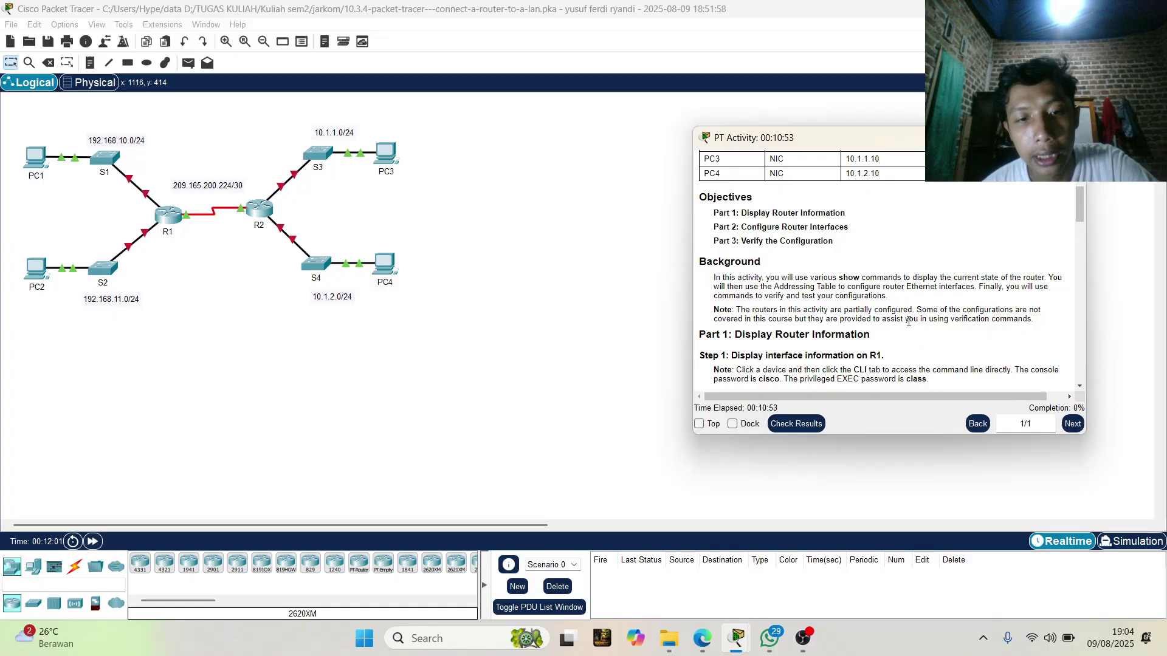
pyautogui.scroll(-1, 910, 322)
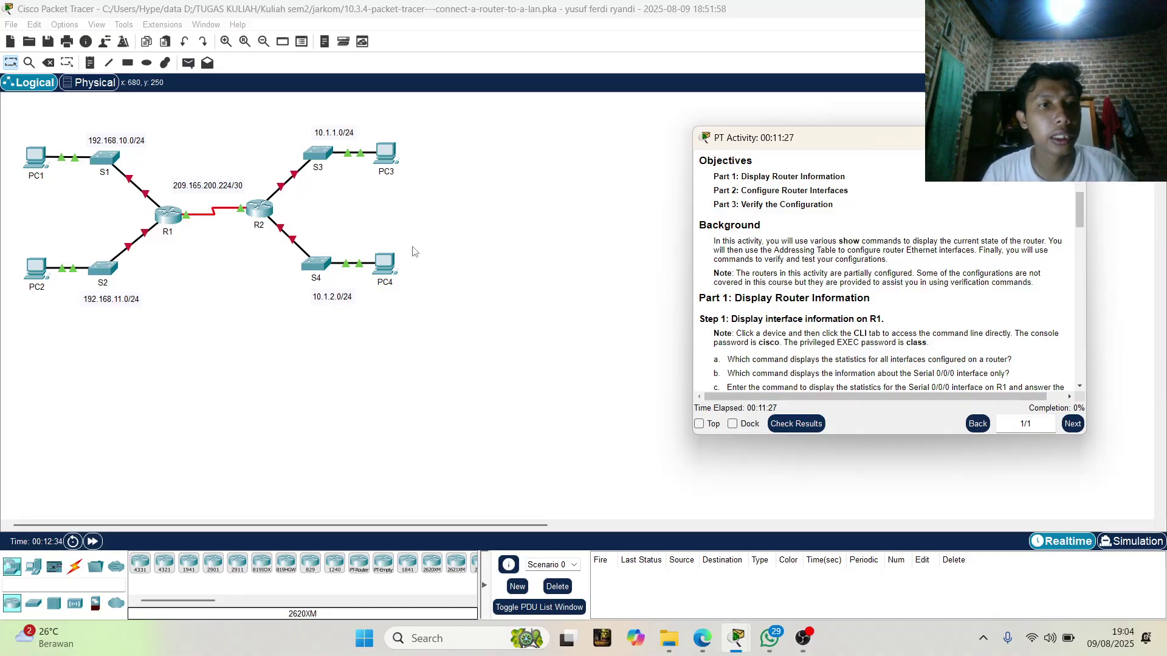
# Open router R1's device window and try to access its graphical configuration settings.
pyautogui.click(170, 225)
pyautogui.click(170, 225)
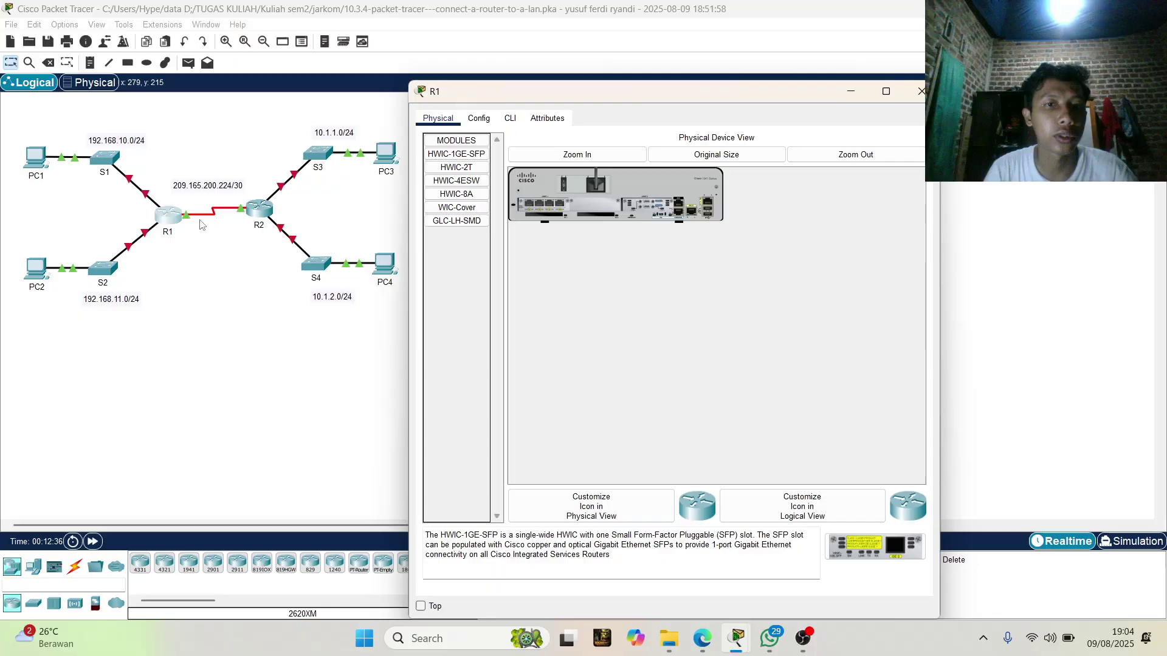
pyautogui.moveTo(620, 82); pyautogui.dragTo(823, 89)
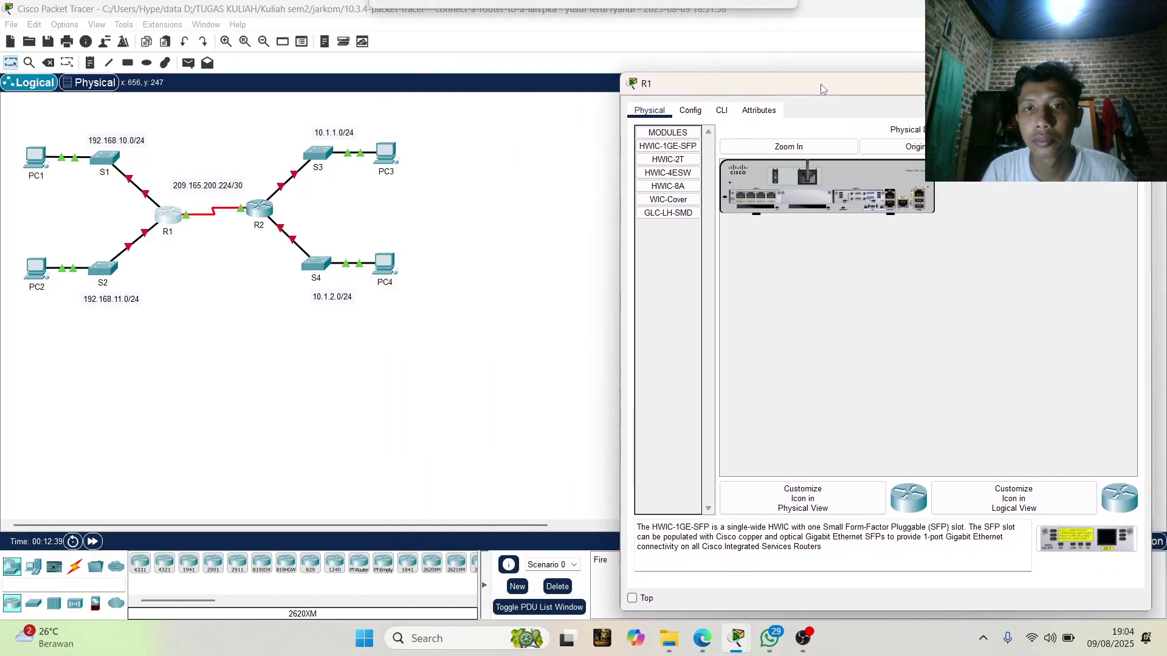
pyautogui.click(695, 113)
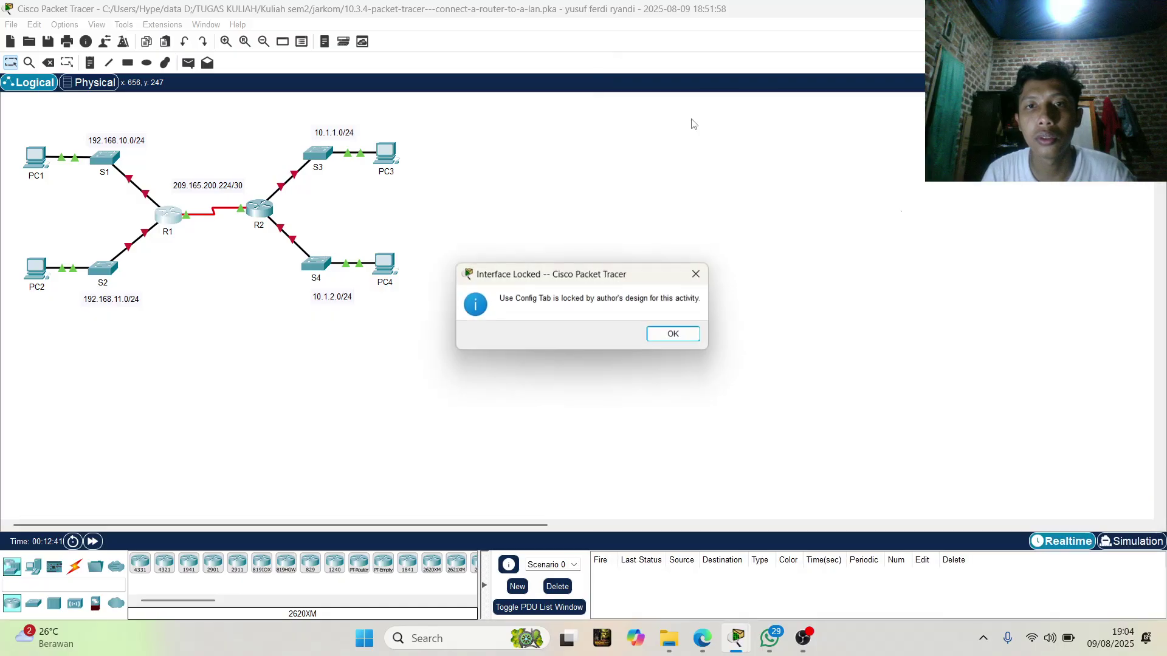
pyautogui.click(708, 279)
# Open router R1's command line and log in with the console password.
pyautogui.click(174, 213)
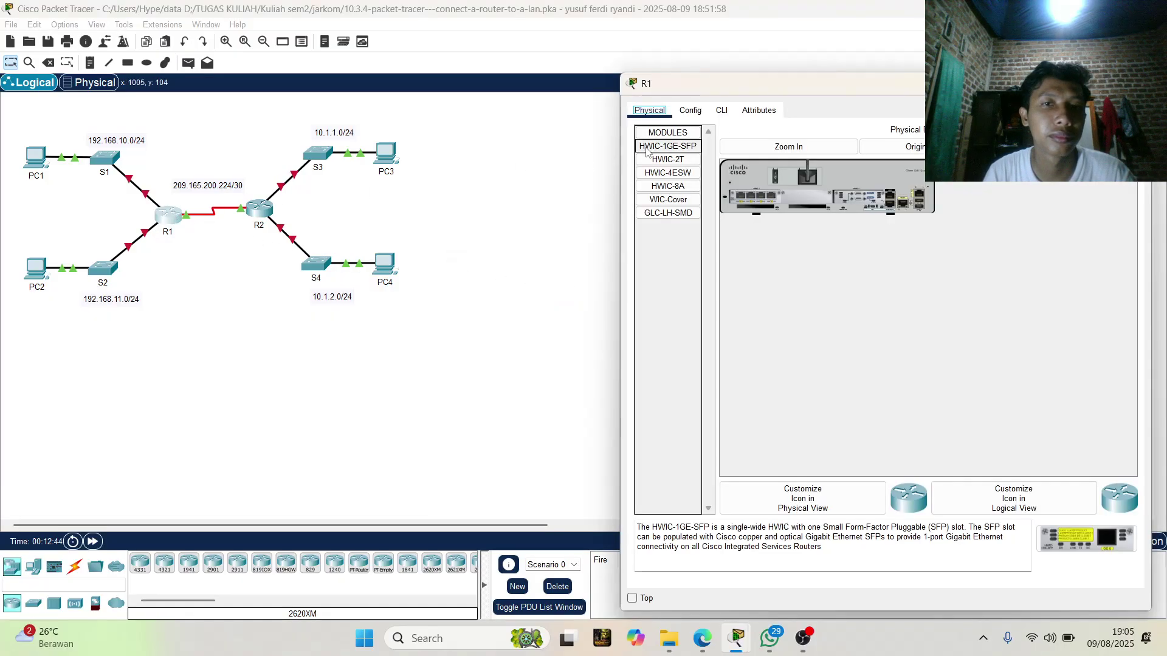
pyautogui.click(722, 111)
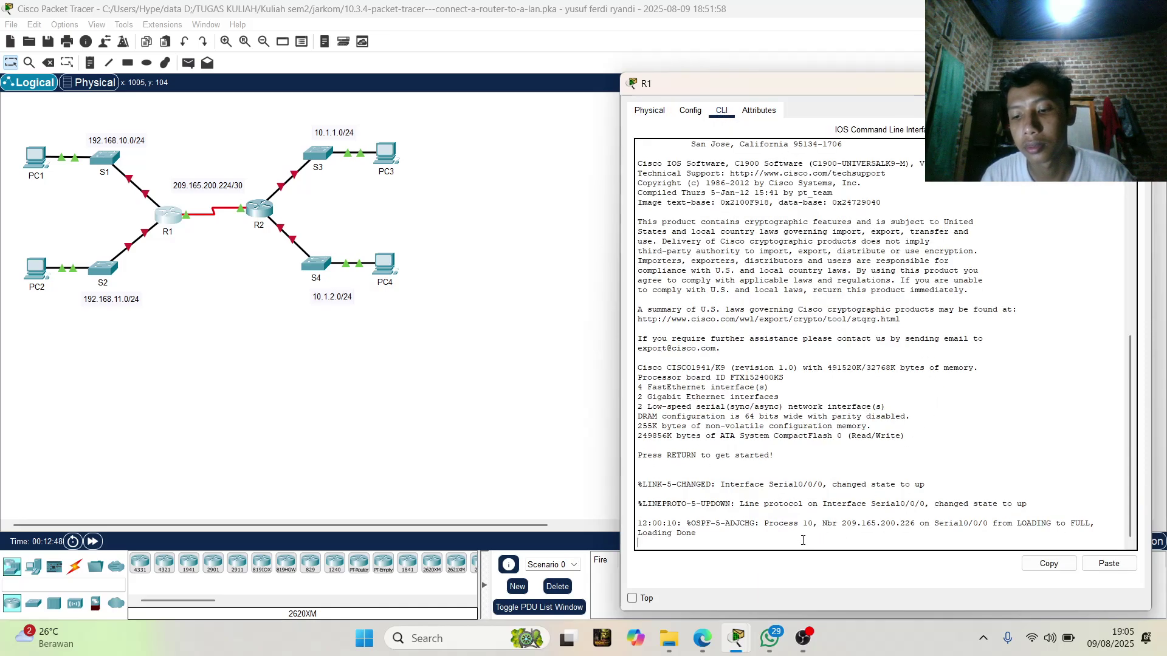
pyautogui.press('Return')
pyautogui.press('Return')
pyautogui.press('Return')
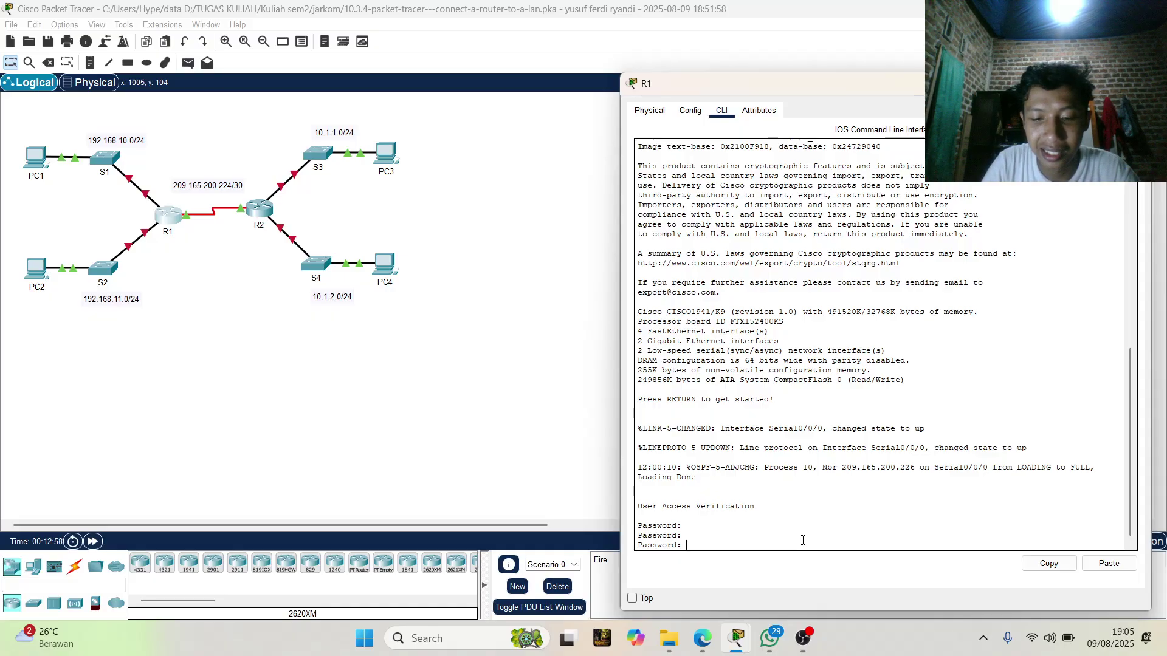
pyautogui.press('Return')
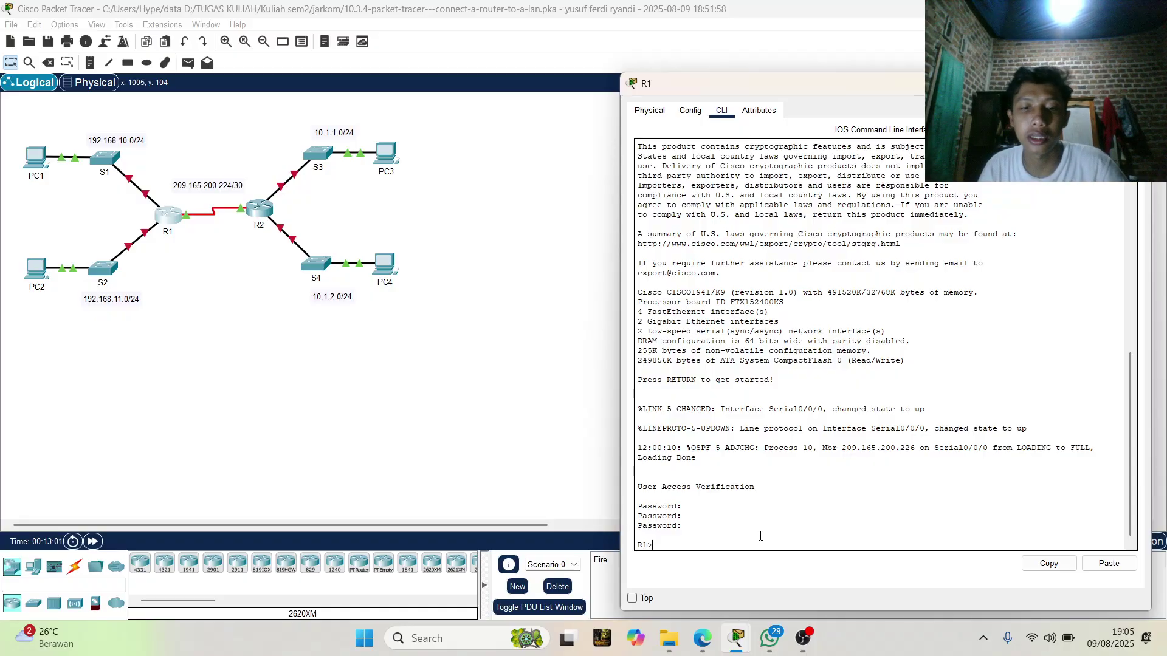
pyautogui.press('Return')
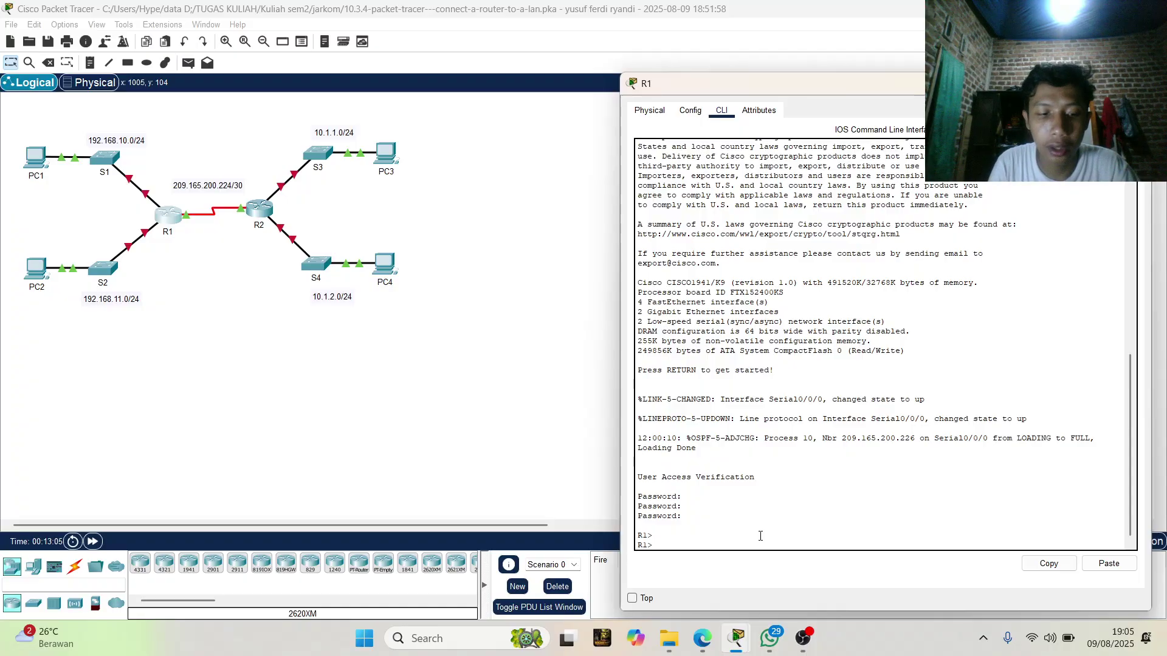
# Enter privileged EXEC mode on R1 with the enable command and the privileged EXEC password.
pyautogui.write('ena')
pyautogui.press('Tab')
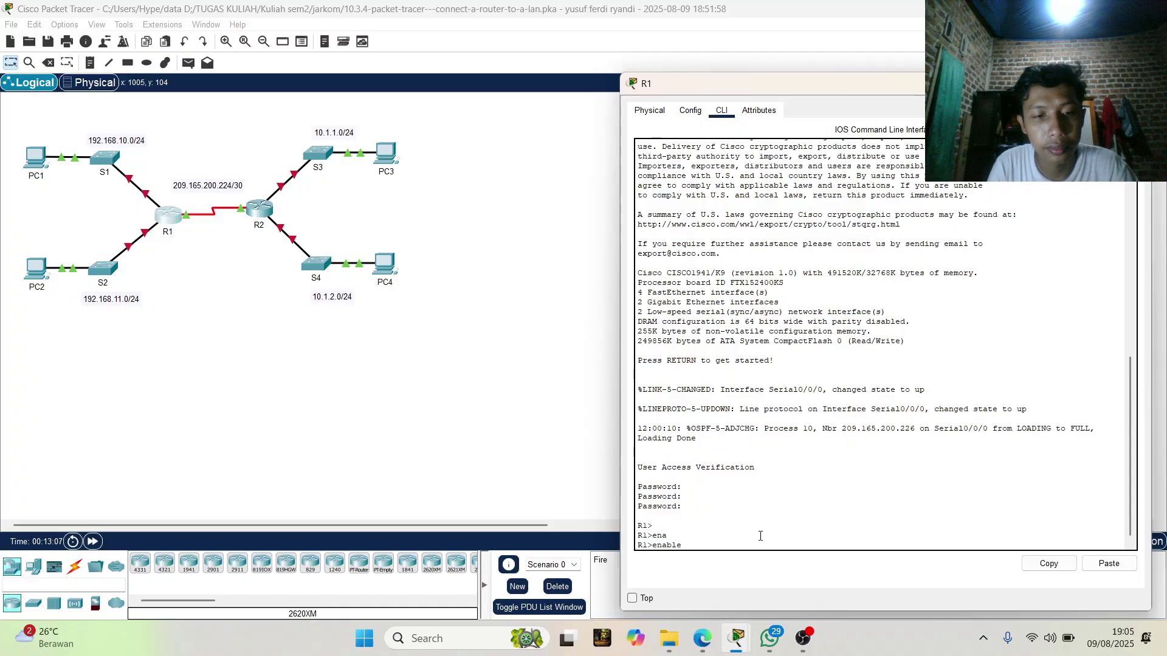
pyautogui.press('Return')
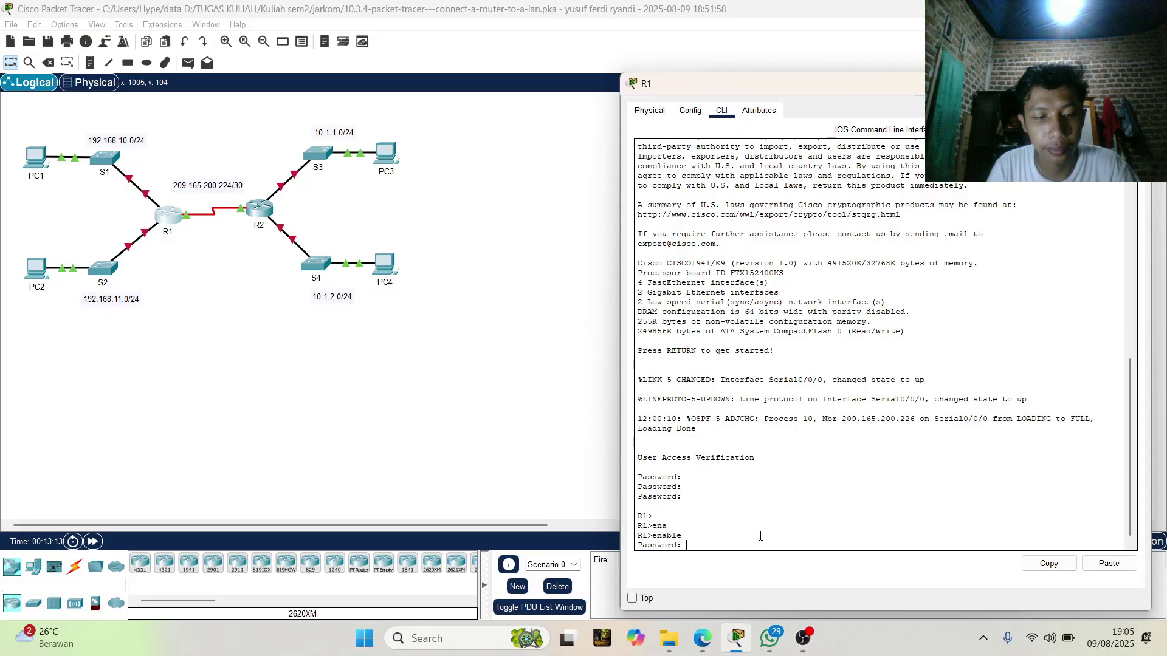
pyautogui.press('Return')
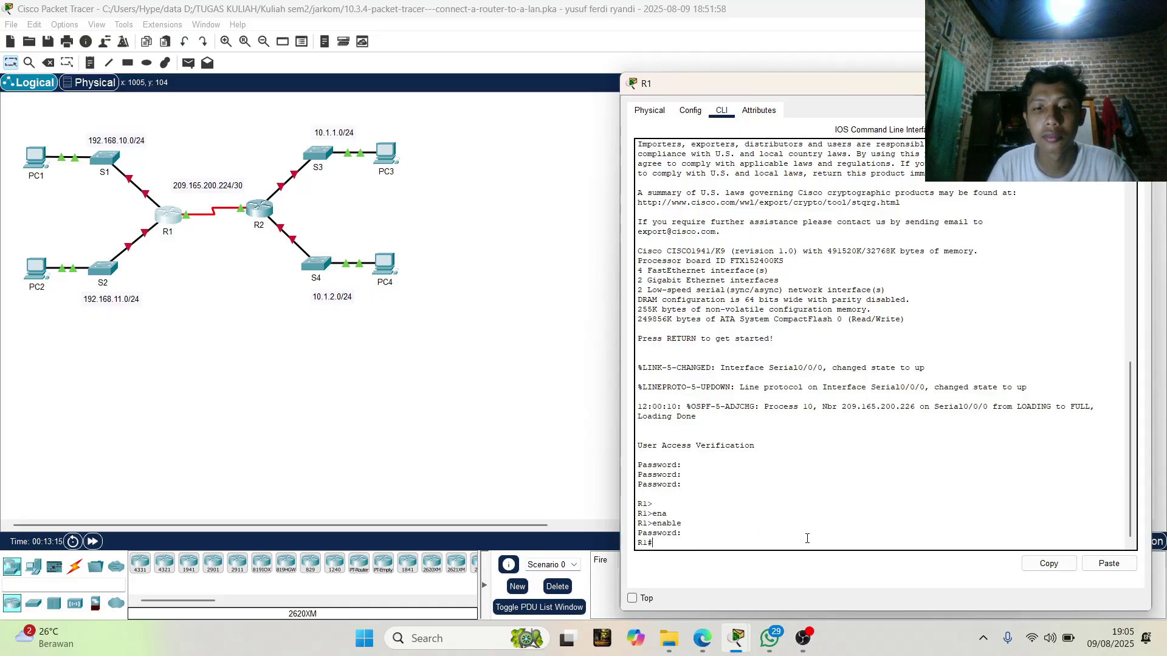
pyautogui.press('Return')
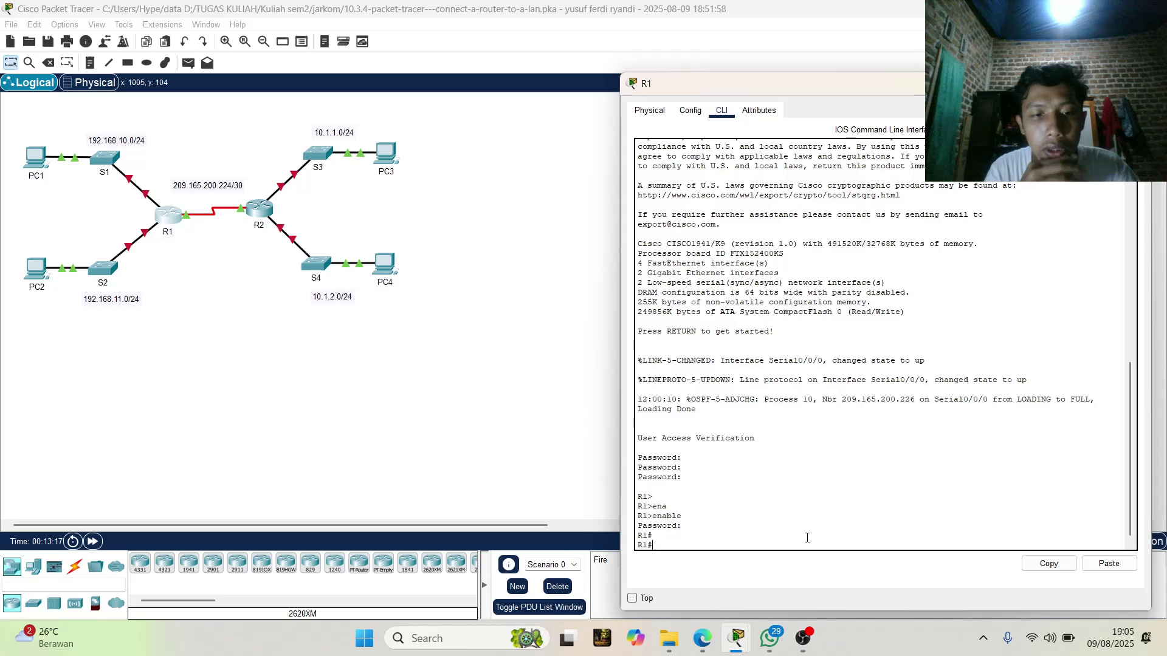
# Run show interfaces on R1 to display the statistics for all of the router's interfaces.
pyautogui.write('s')
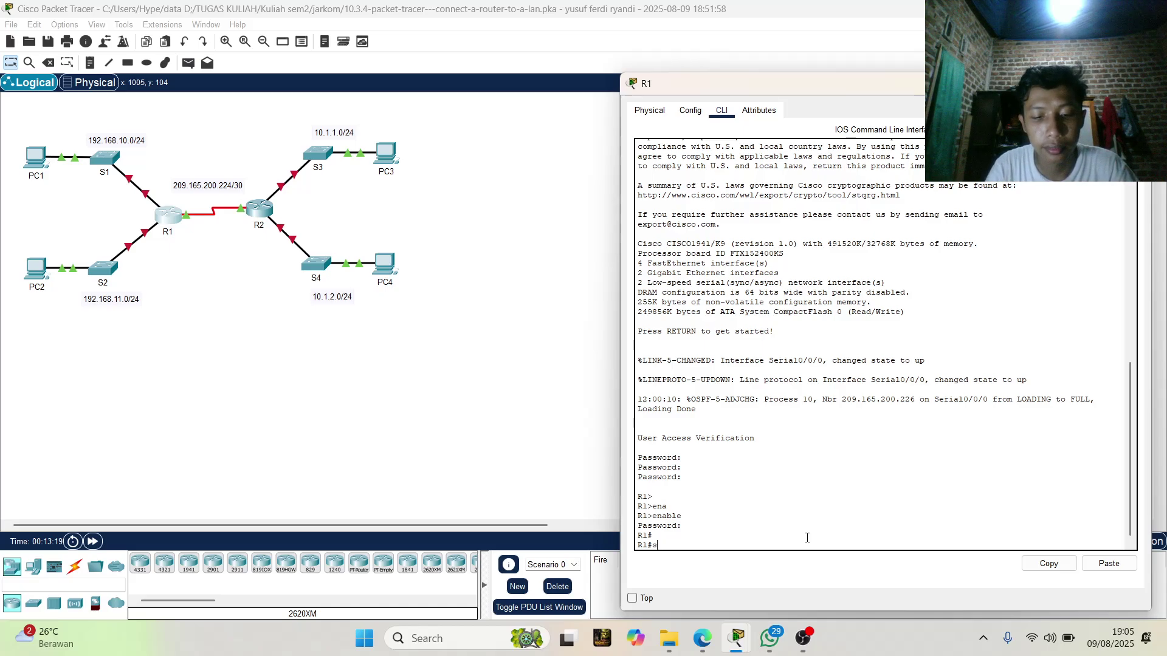
pyautogui.write('ho')
pyautogui.press('Tab')
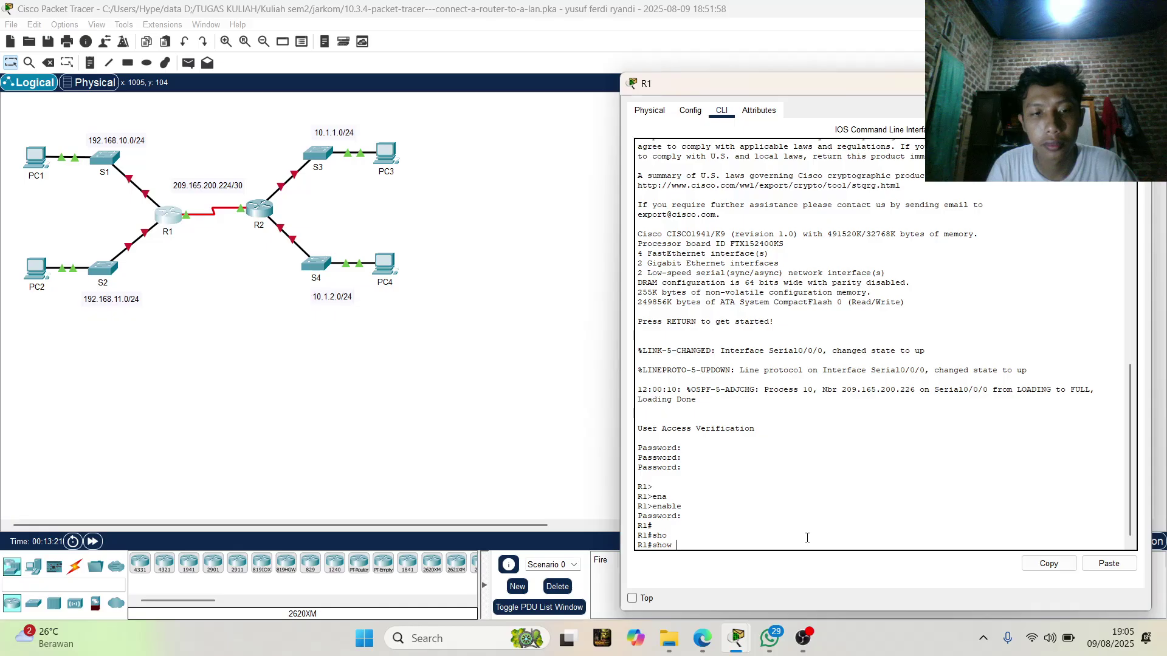
pyautogui.write('in')
pyautogui.press('Tab')
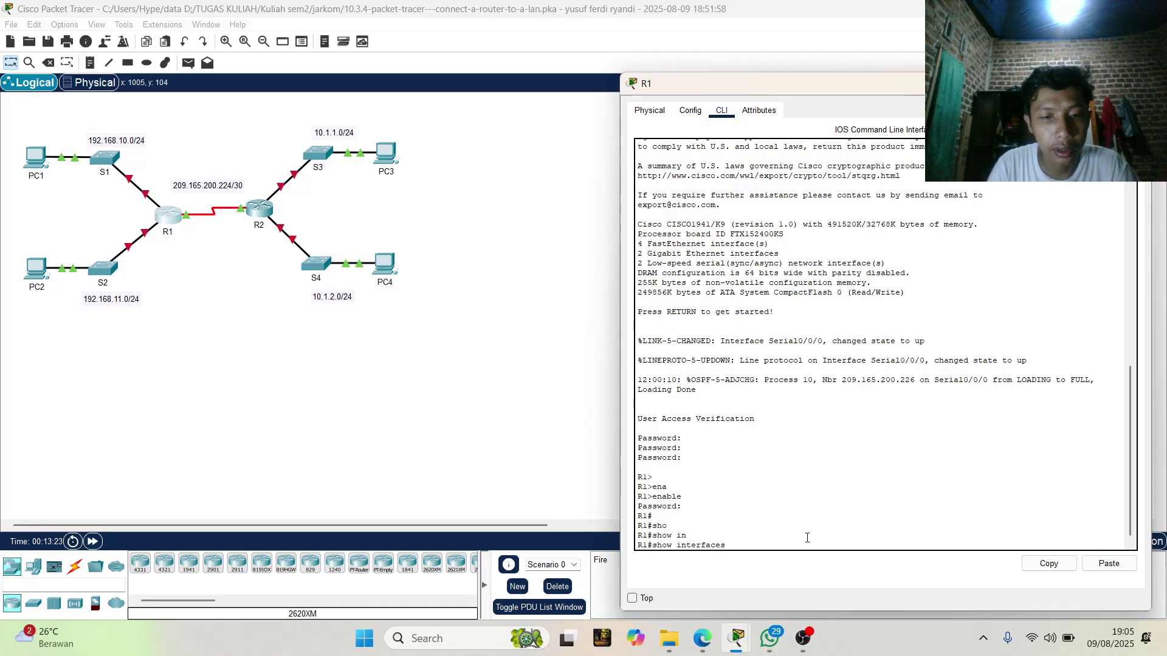
pyautogui.press('Return')
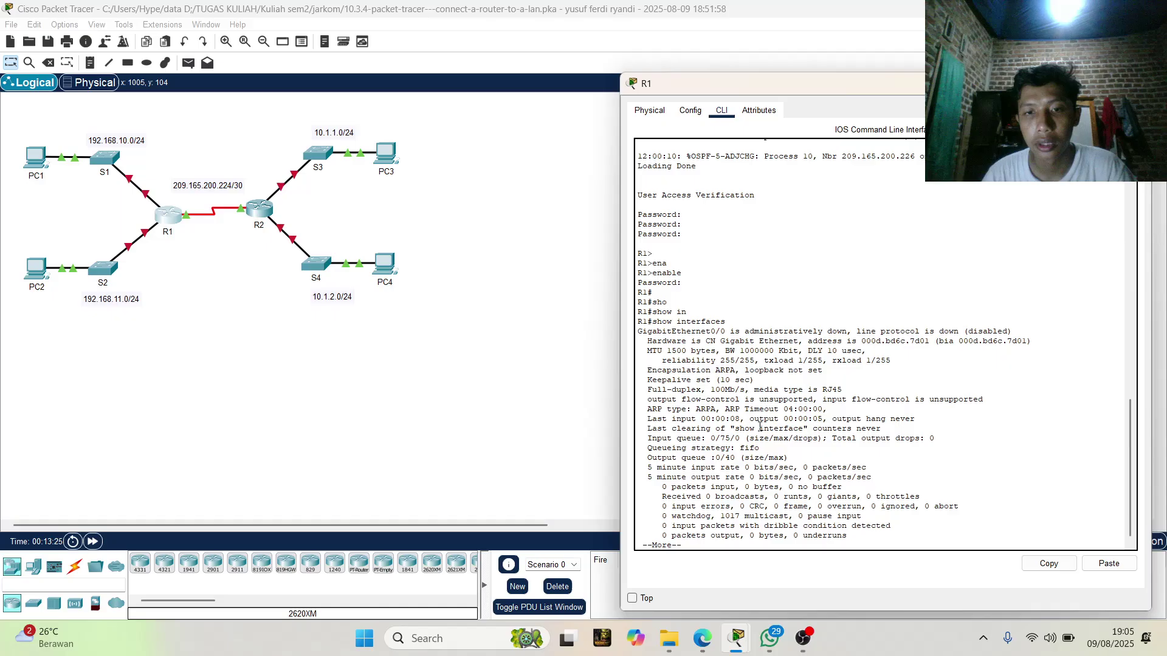
# Page through the complete interface statistics output on R1 until the command prompt returns, and review the listing.
pyautogui.press('Return')
pyautogui.press('Return')
pyautogui.press('Return')
pyautogui.press('Return')
pyautogui.press('Return')
pyautogui.press('Return')
pyautogui.press('Return')
pyautogui.press('Return')
pyautogui.press('Return')
pyautogui.press('Return')
pyautogui.press('Return')
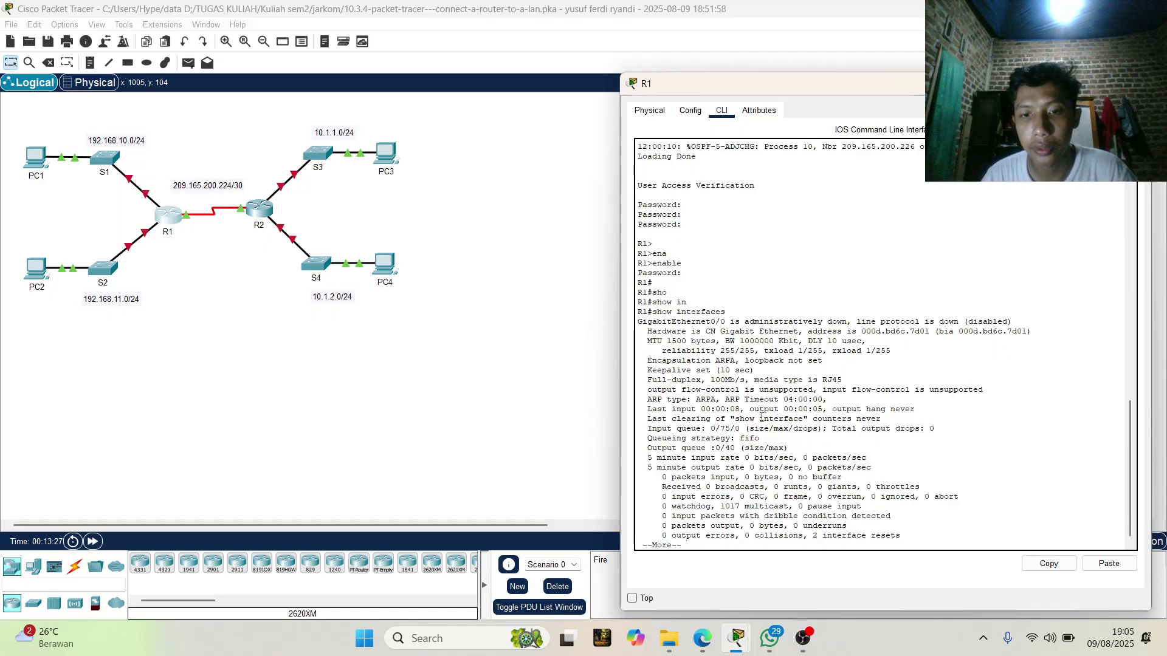
pyautogui.press('Return')
pyautogui.press('Return')
pyautogui.press('Return')
pyautogui.press('Return')
pyautogui.press('Return')
pyautogui.press('Return')
pyautogui.press('Return')
pyautogui.press('Return')
pyautogui.press('Return')
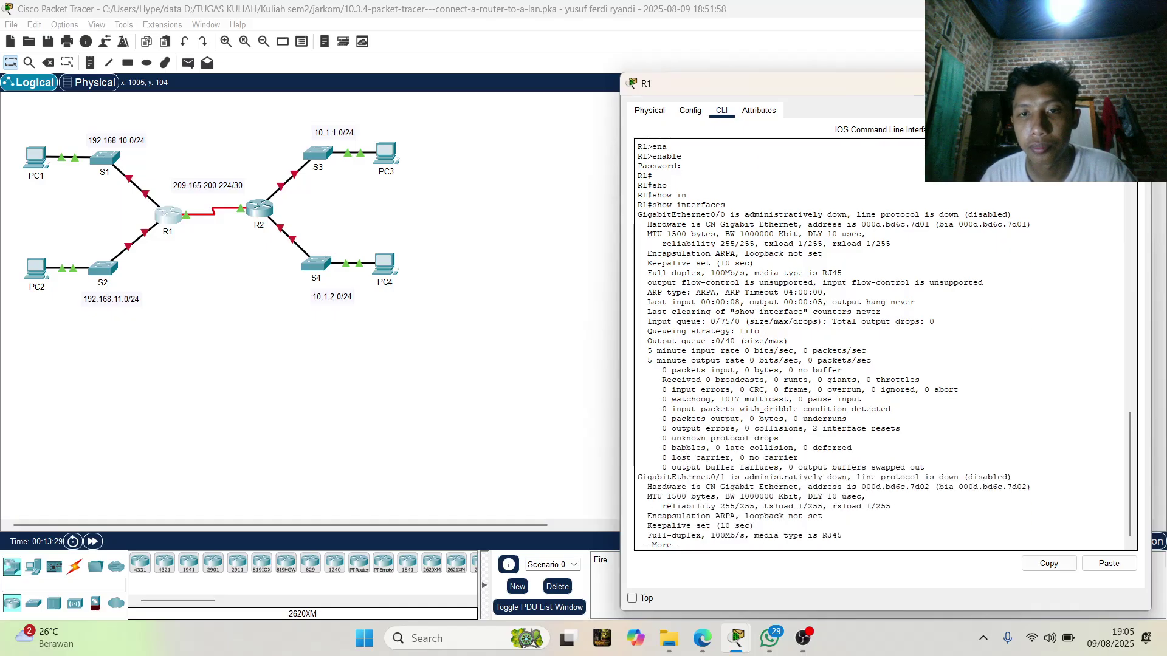
pyautogui.press('Return')
pyautogui.press('Return')
pyautogui.press('Return')
pyautogui.press('Return')
pyautogui.press('Return')
pyautogui.press('Return')
pyautogui.press('Return')
pyautogui.press('Return')
pyautogui.press('Return')
pyautogui.press('Return')
pyautogui.press('Return')
pyautogui.press('Return')
pyautogui.press('Return')
pyautogui.press('Return')
pyautogui.press('Return')
pyautogui.press('Return')
pyautogui.press('Return')
pyautogui.press('Return')
pyautogui.press('Return')
pyautogui.press('Return')
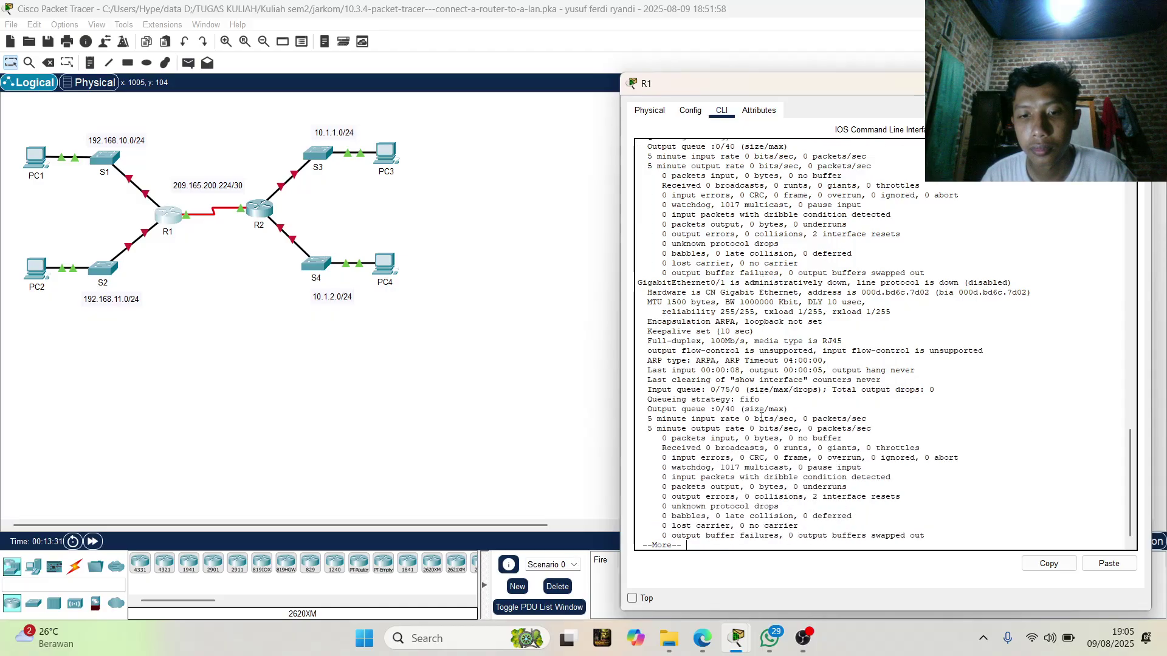
pyautogui.press('Return')
pyautogui.press('Return')
pyautogui.press('Return')
pyautogui.press('Return')
pyautogui.press('Return')
pyautogui.press('Return')
pyautogui.press('Return')
pyautogui.press('Return')
pyautogui.press('Return')
pyautogui.press('Return')
pyautogui.press('Return')
pyautogui.press('Return')
pyautogui.press('Return')
pyautogui.press('Return')
pyautogui.press('Return')
pyautogui.press('Return')
pyautogui.press('Return')
pyautogui.press('Return')
pyautogui.press('Return')
pyautogui.press('Return')
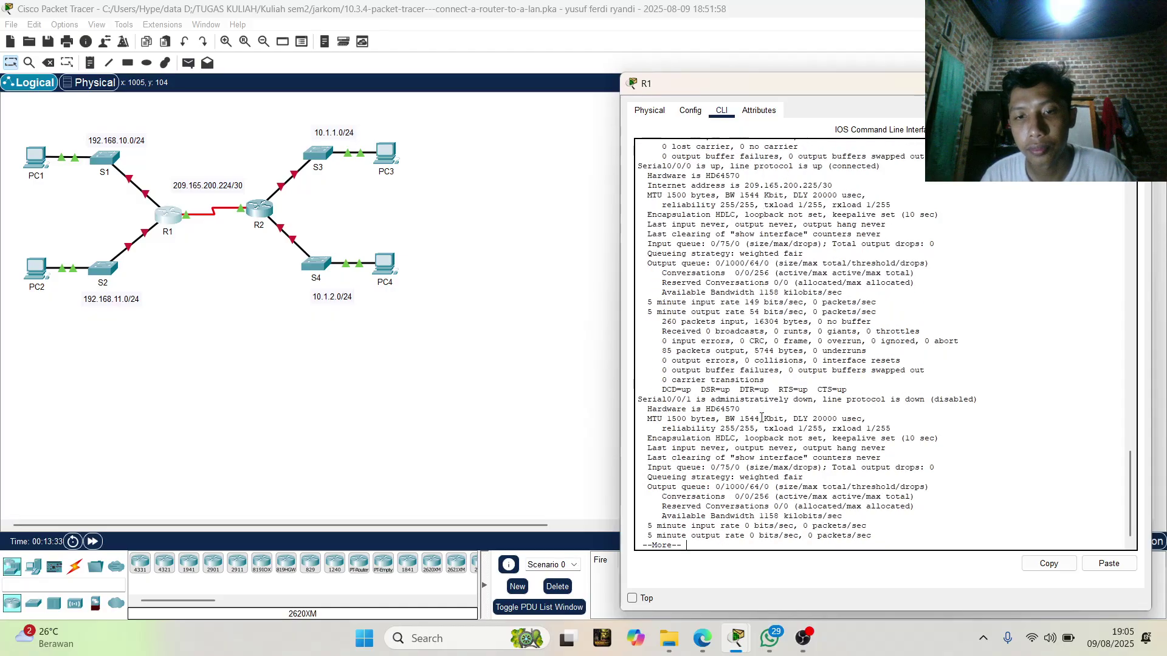
pyautogui.press('Return')
pyautogui.press('Return')
pyautogui.press('Return')
pyautogui.press('Return')
pyautogui.press('Return')
pyautogui.press('Return')
pyautogui.press('Return')
pyautogui.press('Return')
pyautogui.press('Return')
pyautogui.press('Return')
pyautogui.press('Return')
pyautogui.press('Return')
pyautogui.press('Return')
pyautogui.press('Return')
pyautogui.press('Return')
pyautogui.press('Return')
pyautogui.press('Return')
pyautogui.press('Return')
pyautogui.press('Return')
pyautogui.press('Return')
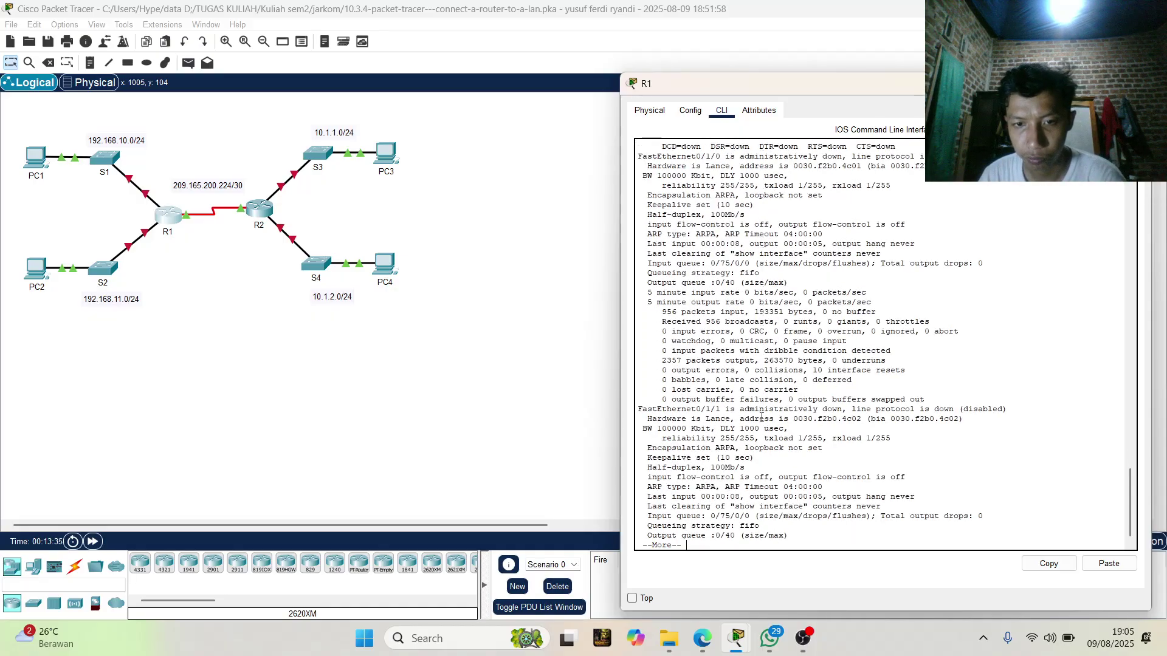
pyautogui.press('Return')
pyautogui.press('Return')
pyautogui.press('Return')
pyautogui.press('Return')
pyautogui.press('Return')
pyautogui.press('Return')
pyautogui.press('Return')
pyautogui.press('Return')
pyautogui.press('Return')
pyautogui.press('Return')
pyautogui.press('Return')
pyautogui.press('Return')
pyautogui.press('Return')
pyautogui.press('Return')
pyautogui.press('Return')
pyautogui.press('Return')
pyautogui.press('Return')
pyautogui.press('Return')
pyautogui.press('Return')
pyautogui.press('Return')
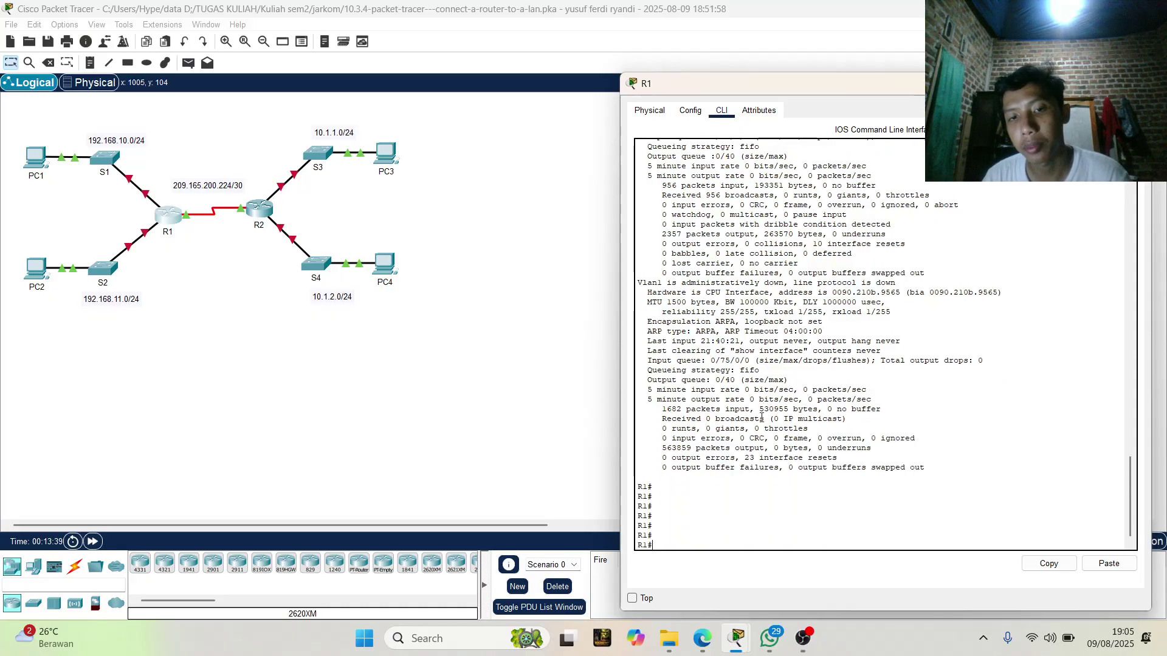
pyautogui.scroll(3, 788, 330)
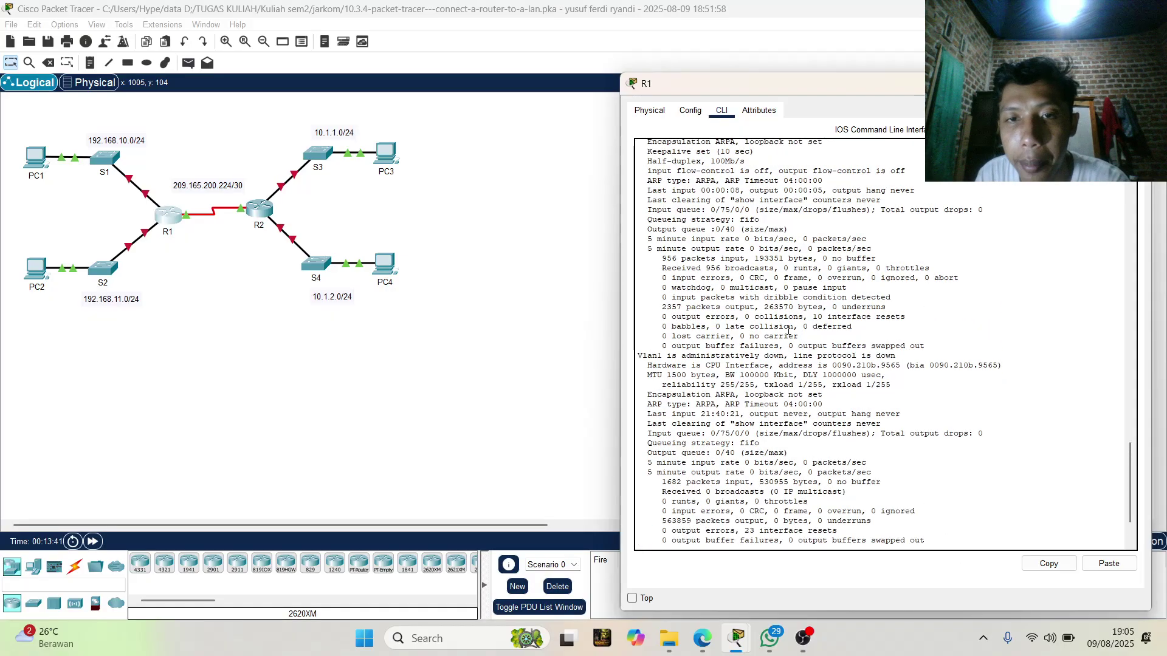
# Run show interfaces serial 0/0/0 on R1 to display the statistics for that serial interface only.
pyautogui.scroll(6, 789, 330)
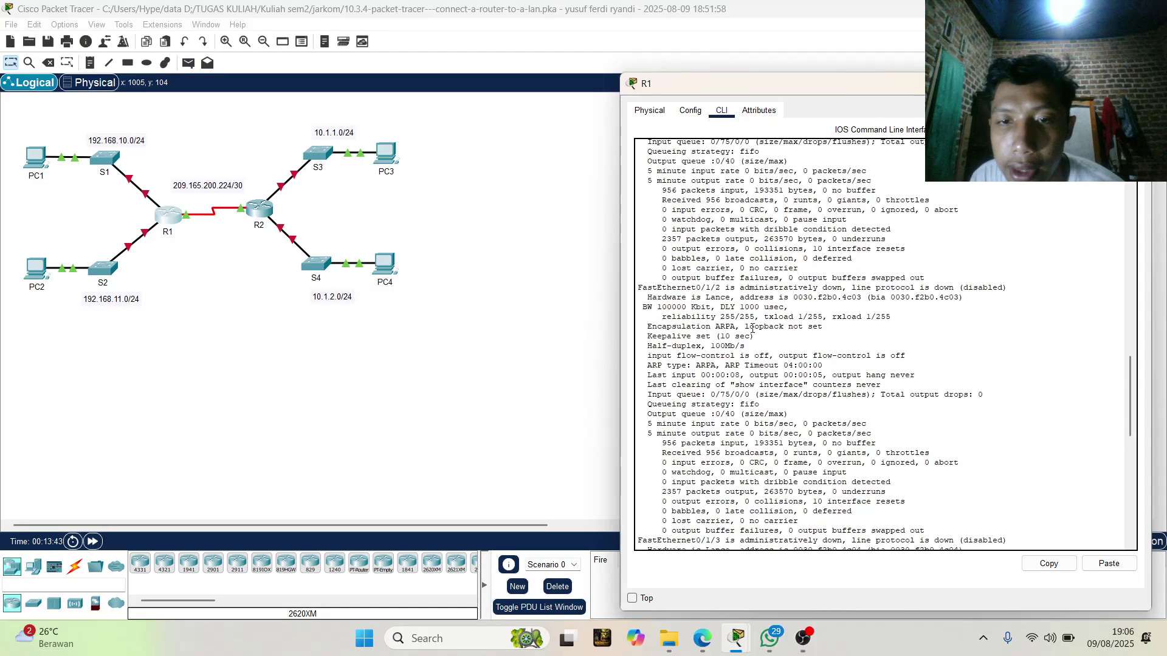
pyautogui.scroll(3, 752, 329)
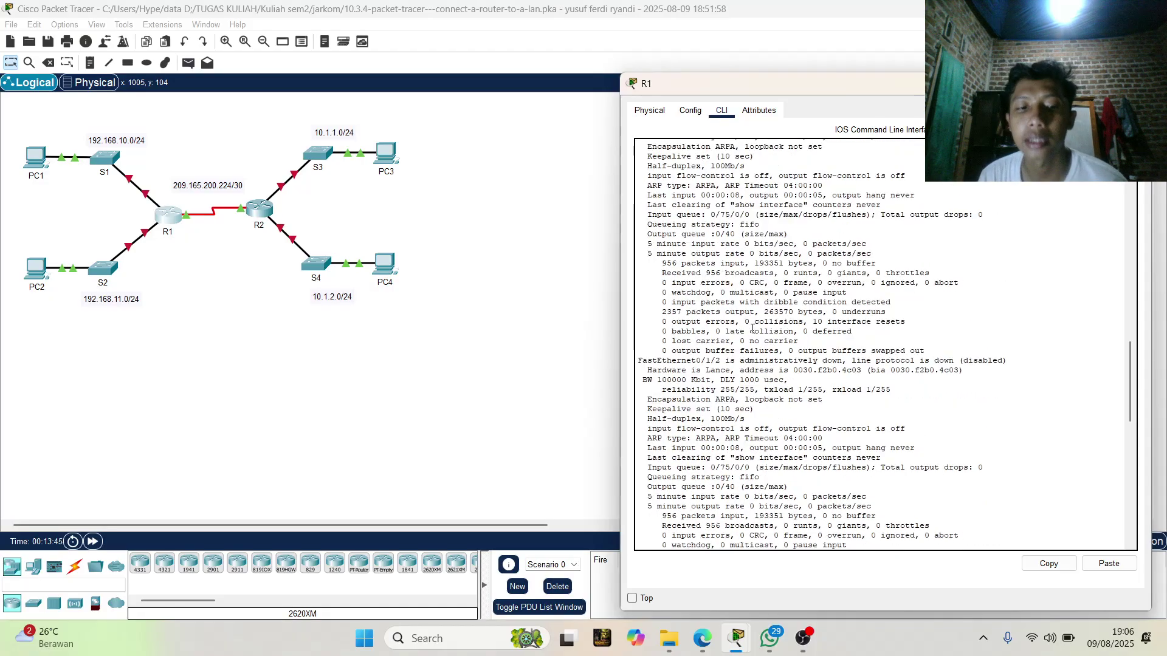
pyautogui.scroll(-15, 752, 329)
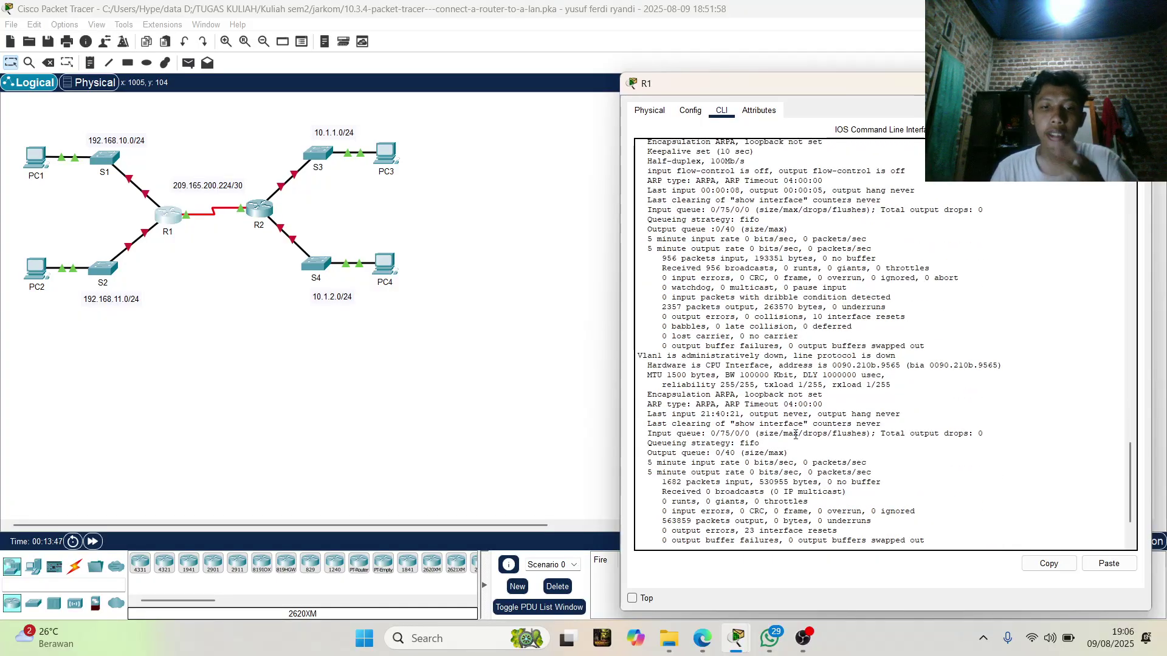
pyautogui.scroll(-3, 795, 434)
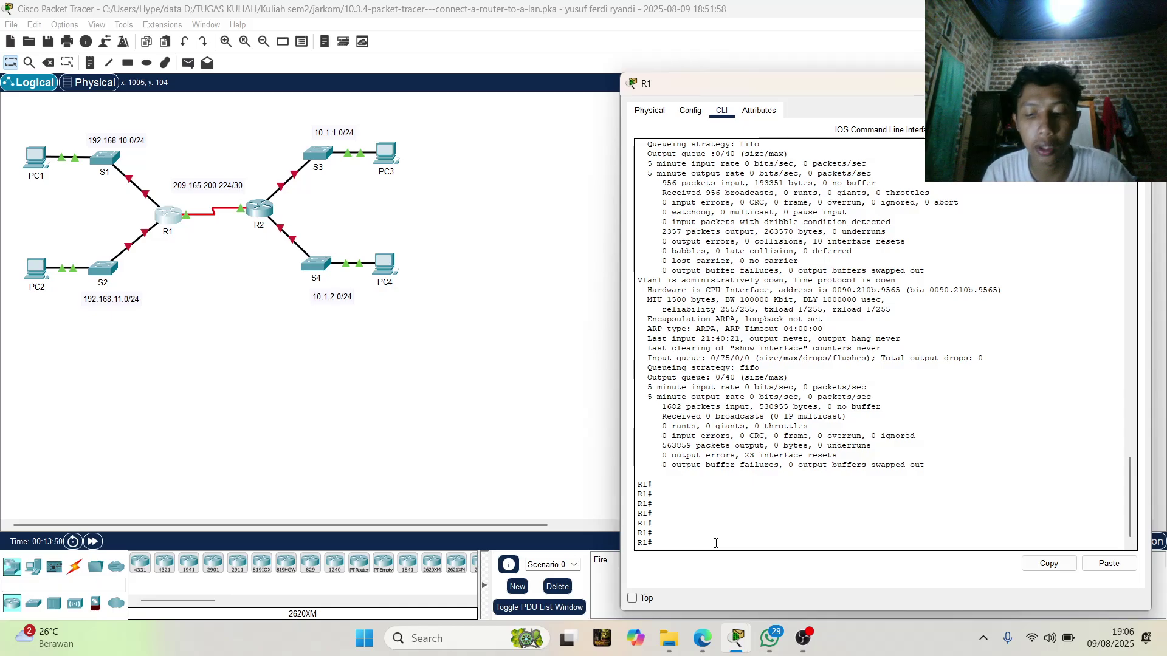
pyautogui.write('sho')
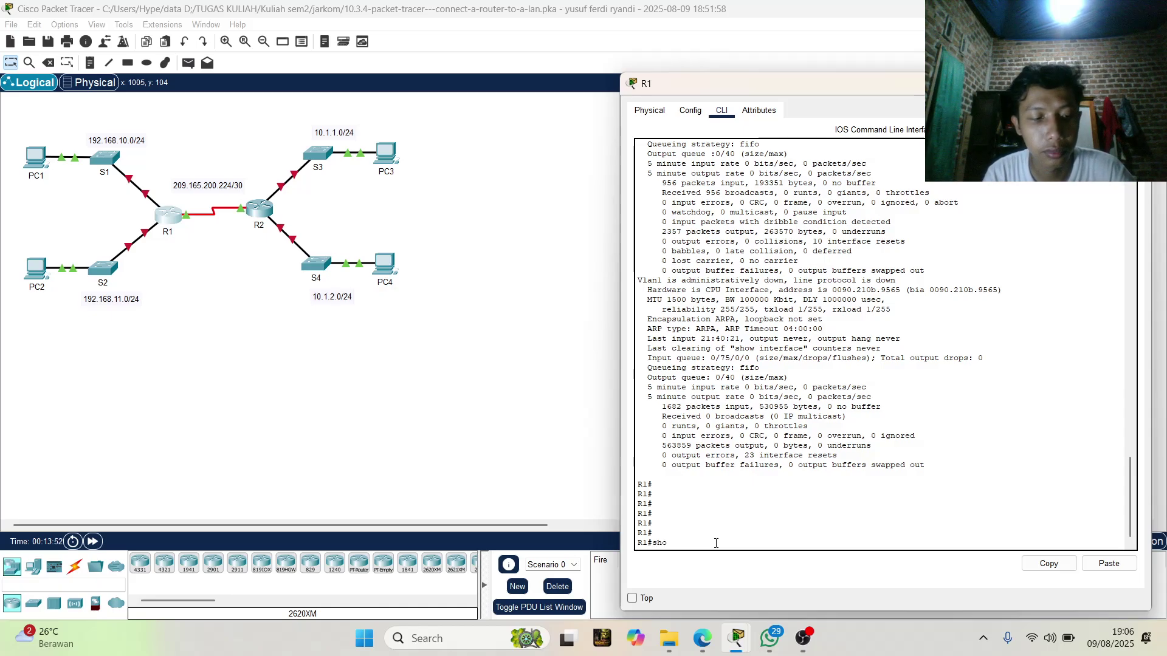
pyautogui.press('Tab')
pyautogui.write('int')
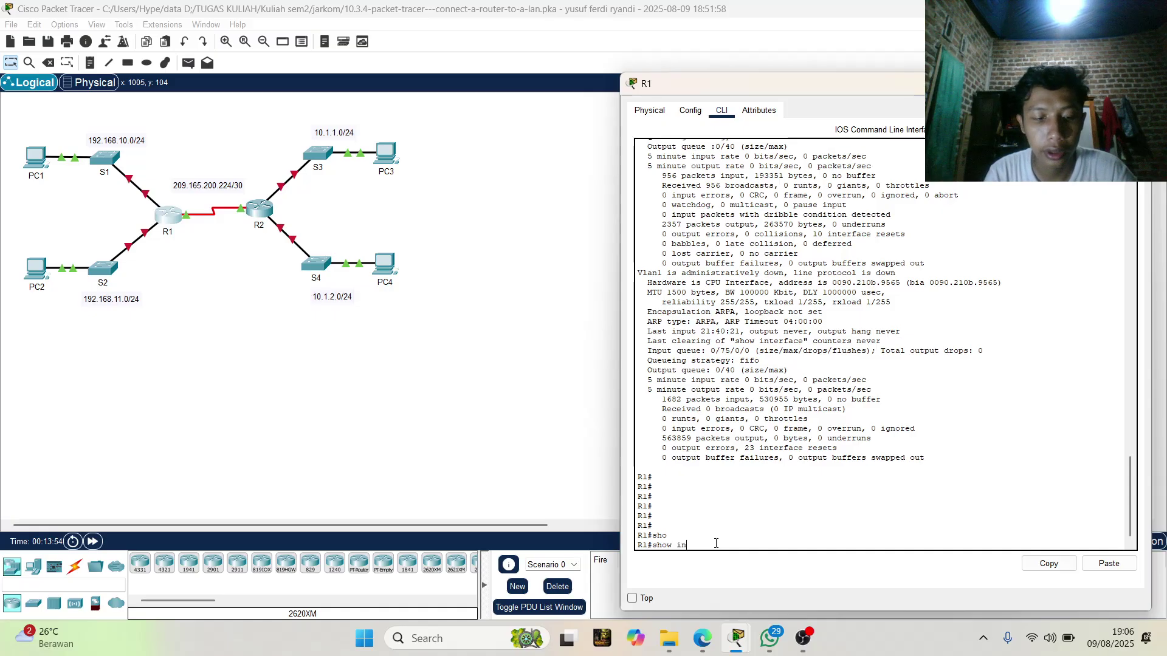
pyautogui.press('Tab')
pyautogui.write('s')
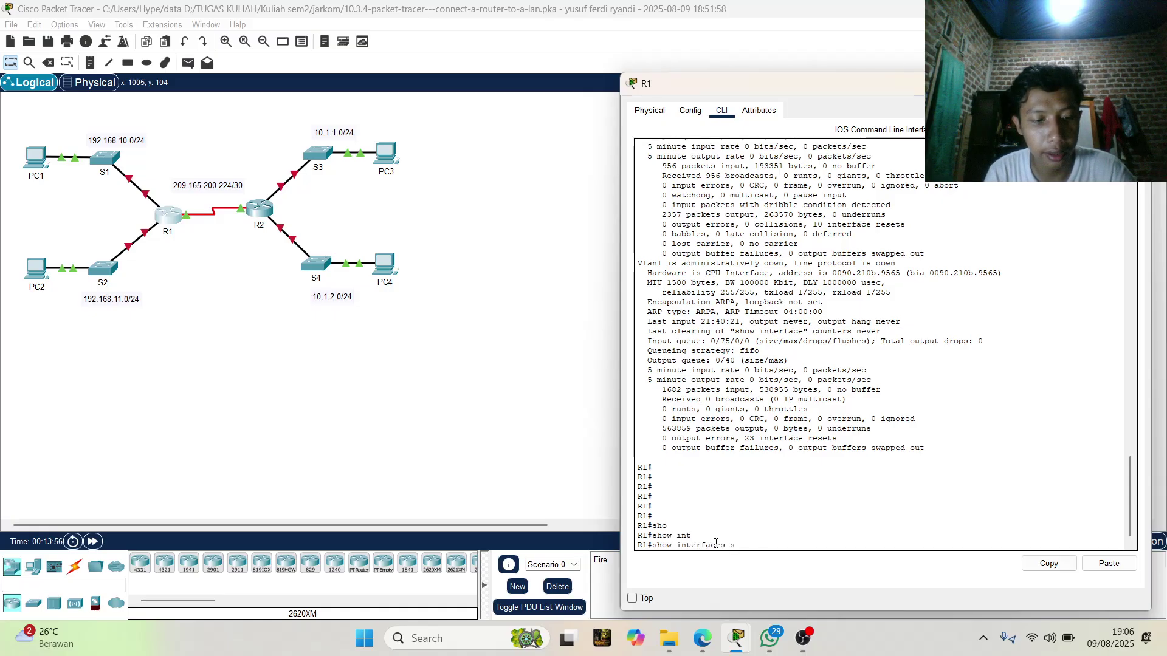
pyautogui.write('er')
pyautogui.press('Tab')
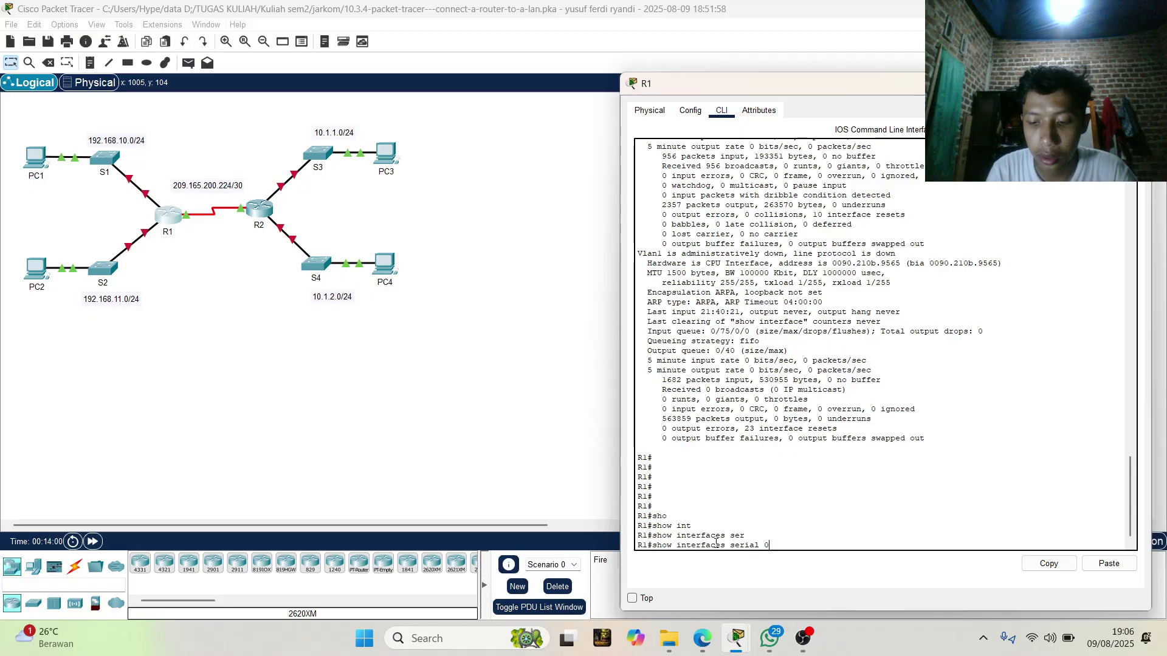
pyautogui.write('0/0/0')
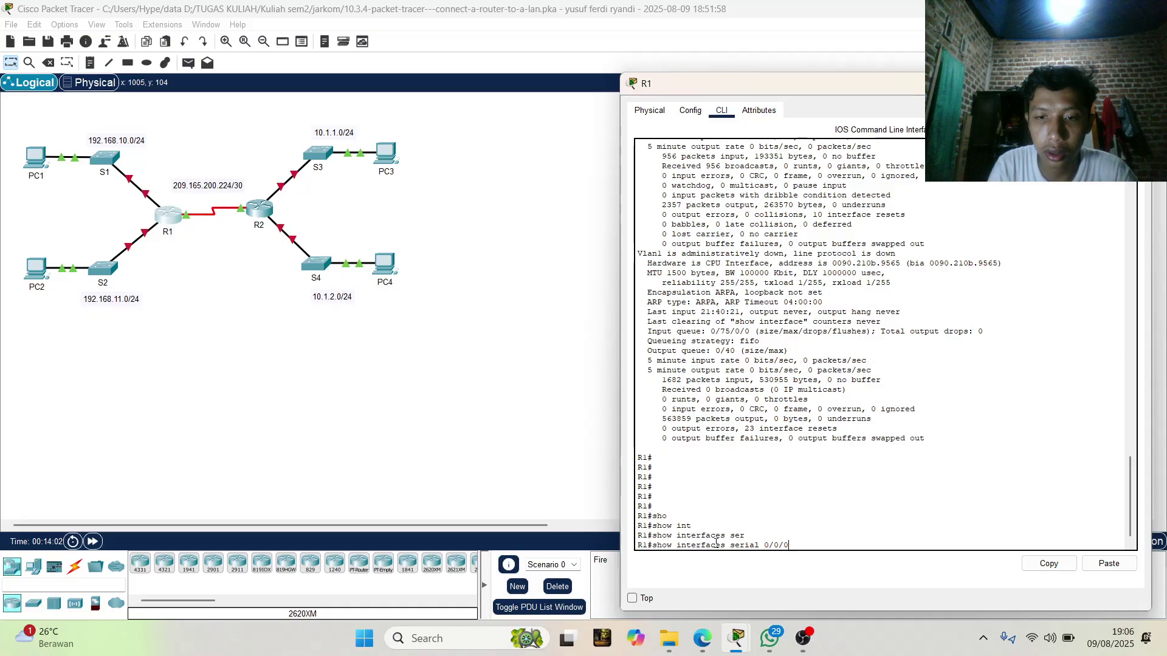
pyautogui.press('Return')
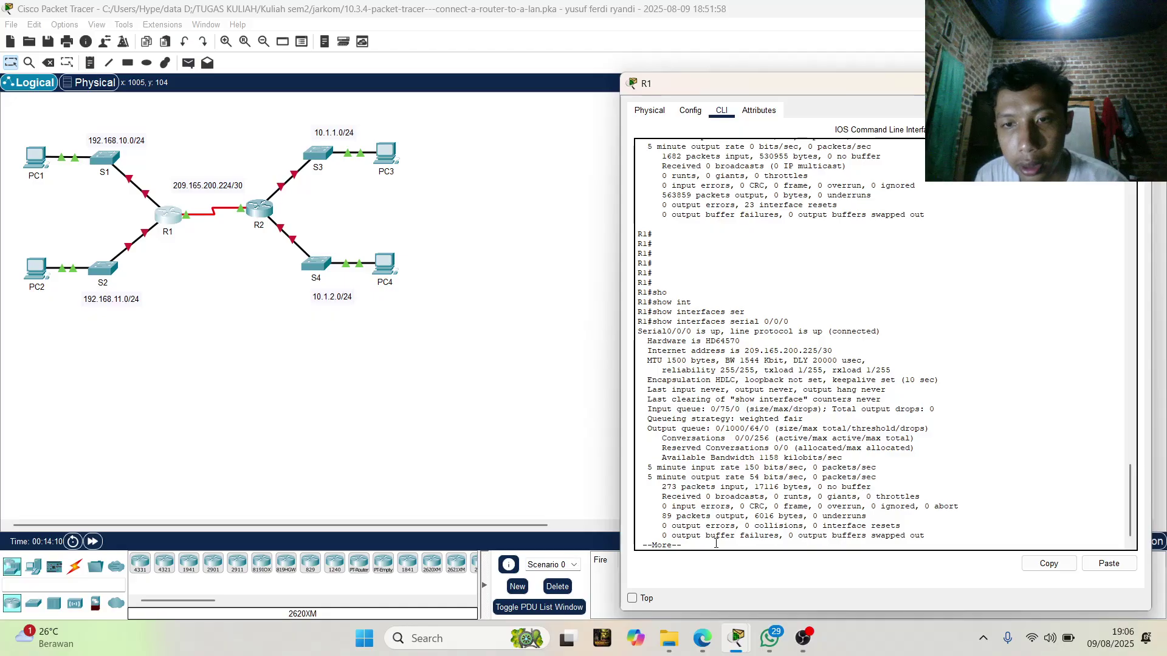
# Page through the rest of the Serial 0/0/0 output and examine the interface's IP address, bandwidth and packet rate lines.
pyautogui.press('Return')
pyautogui.press('Return')
pyautogui.press('Return')
pyautogui.press('Return')
pyautogui.press('Return')
pyautogui.press('Return')
pyautogui.press('Return')
pyautogui.press('Return')
pyautogui.press('Return')
pyautogui.press('Return')
pyautogui.press('Return')
pyautogui.press('Return')
pyautogui.press('Return')
pyautogui.press('Return')
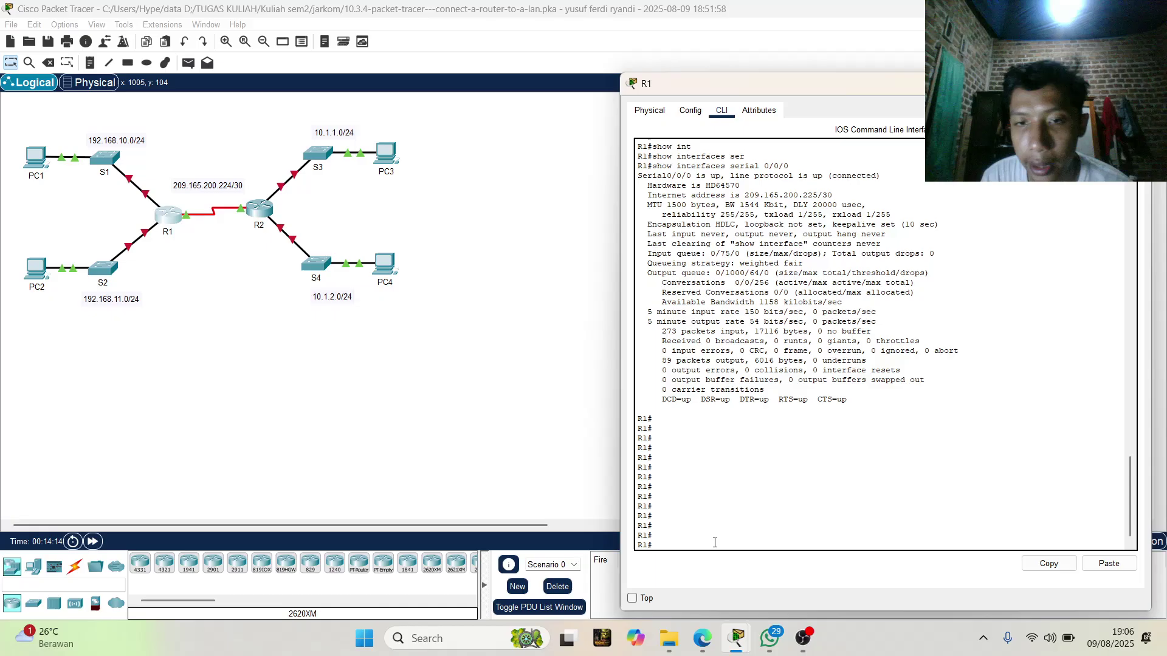
pyautogui.scroll(4, 777, 325)
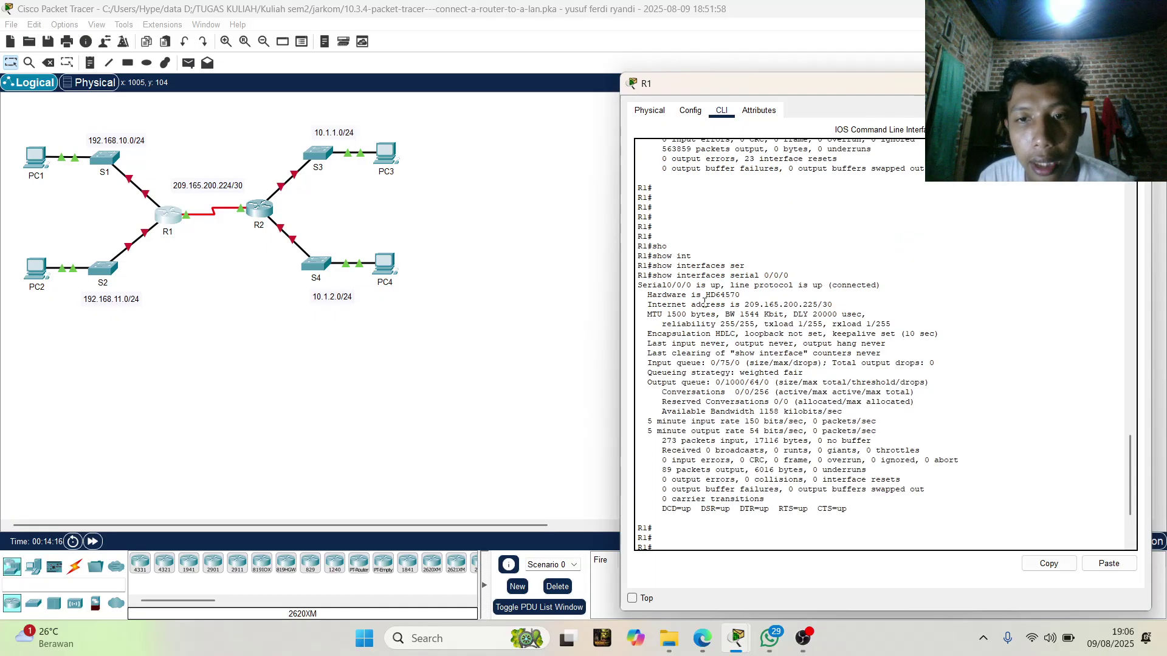
pyautogui.moveTo(701, 296); pyautogui.dragTo(907, 328)
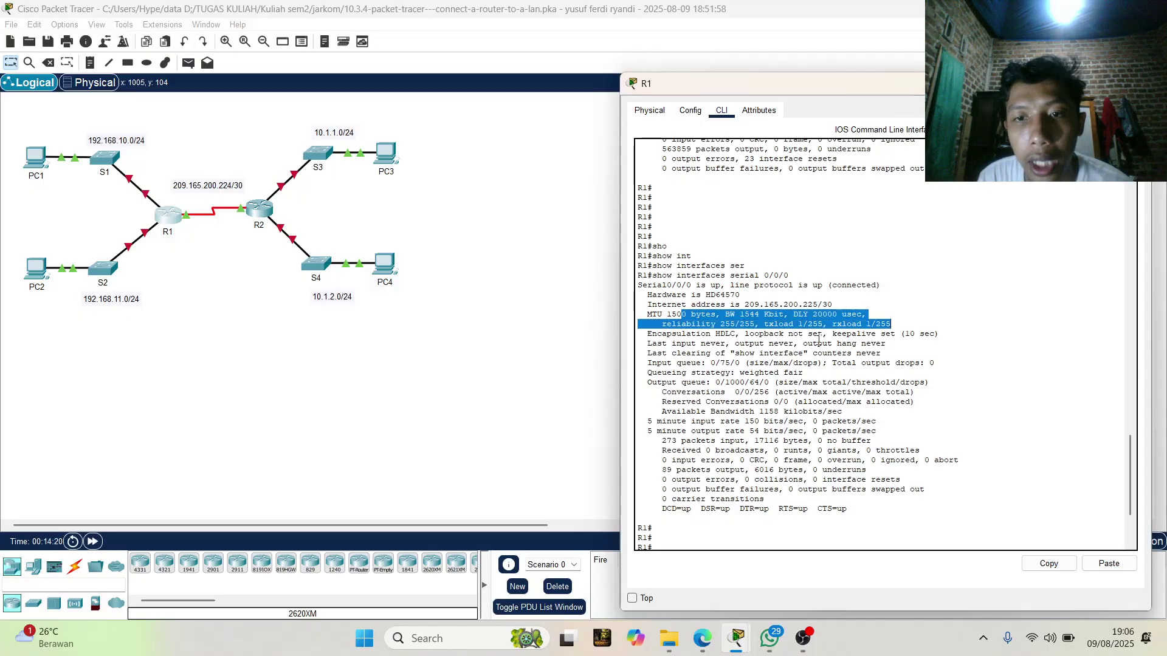
pyautogui.moveTo(741, 304); pyautogui.dragTo(867, 314)
pyautogui.moveTo(720, 450); pyautogui.dragTo(902, 427)
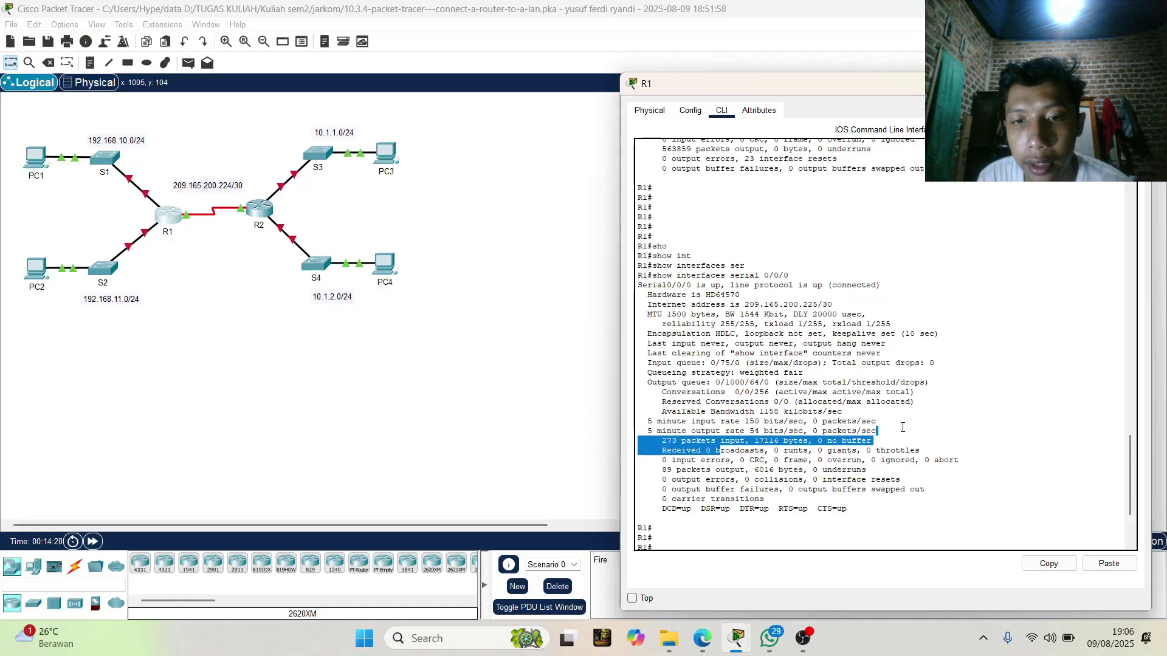
pyautogui.press('Return')
pyautogui.press('Return')
pyautogui.press('Return')
pyautogui.press('Return')
pyautogui.press('Return')
pyautogui.press('Return')
pyautogui.press('Return')
pyautogui.press('Return')
pyautogui.press('Return')
pyautogui.press('Return')
pyautogui.press('Return')
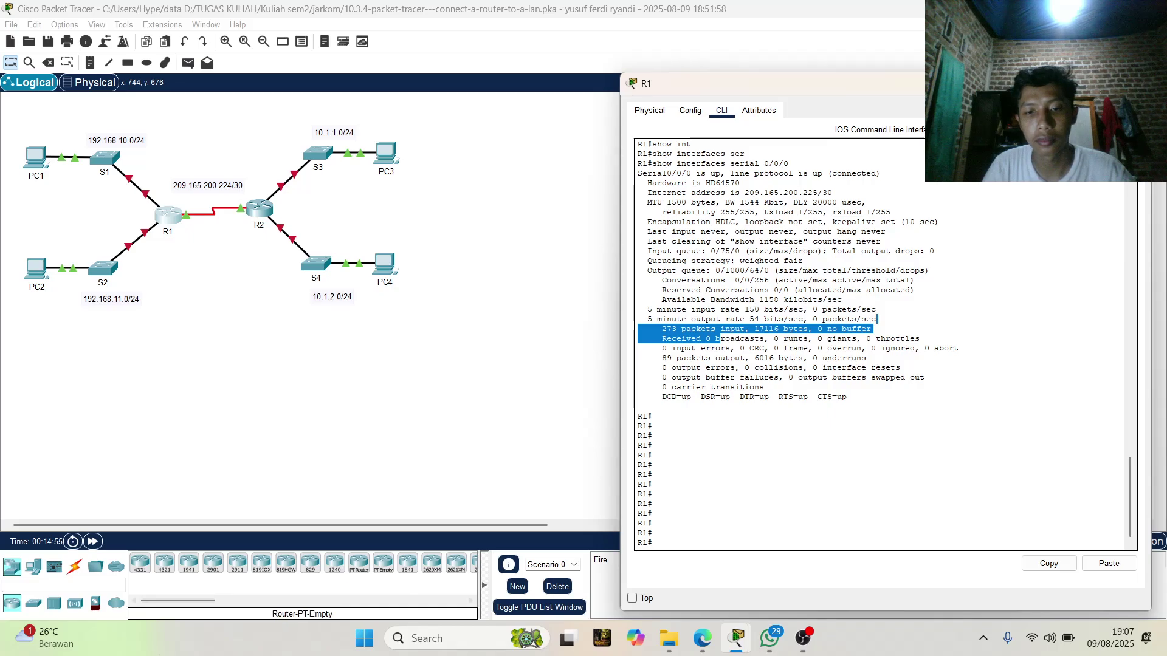
# Check the PT Activity instructions for the next question about R1's interfaces, and return to R1's command line.
pyautogui.moveTo(736, 638)
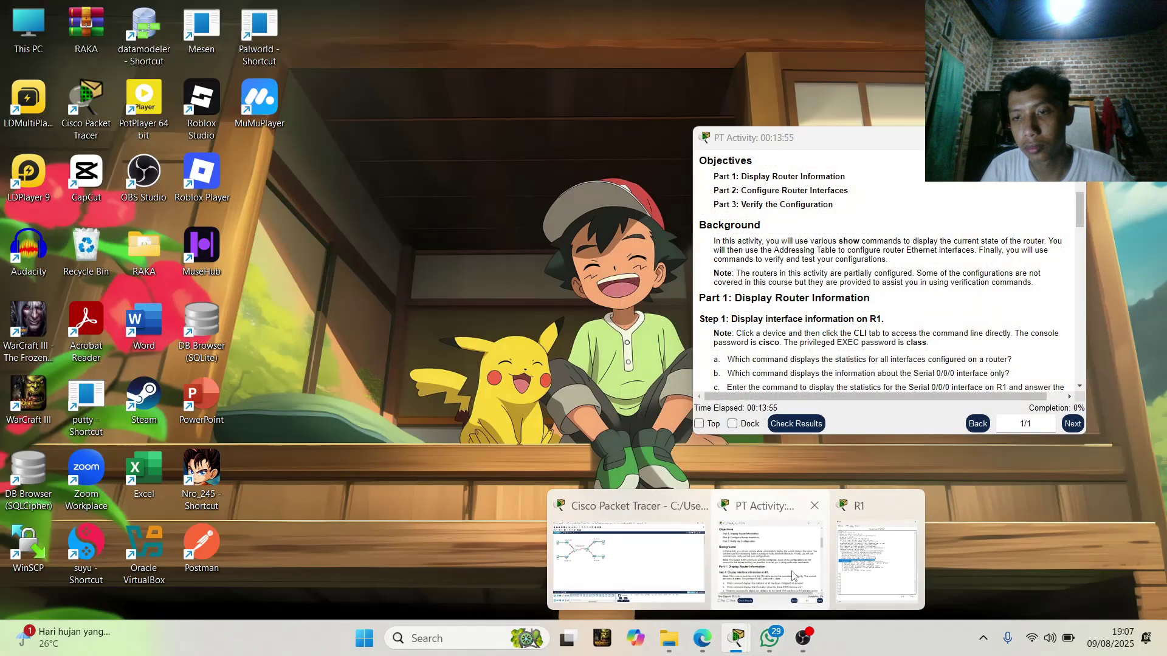
pyautogui.click(792, 571)
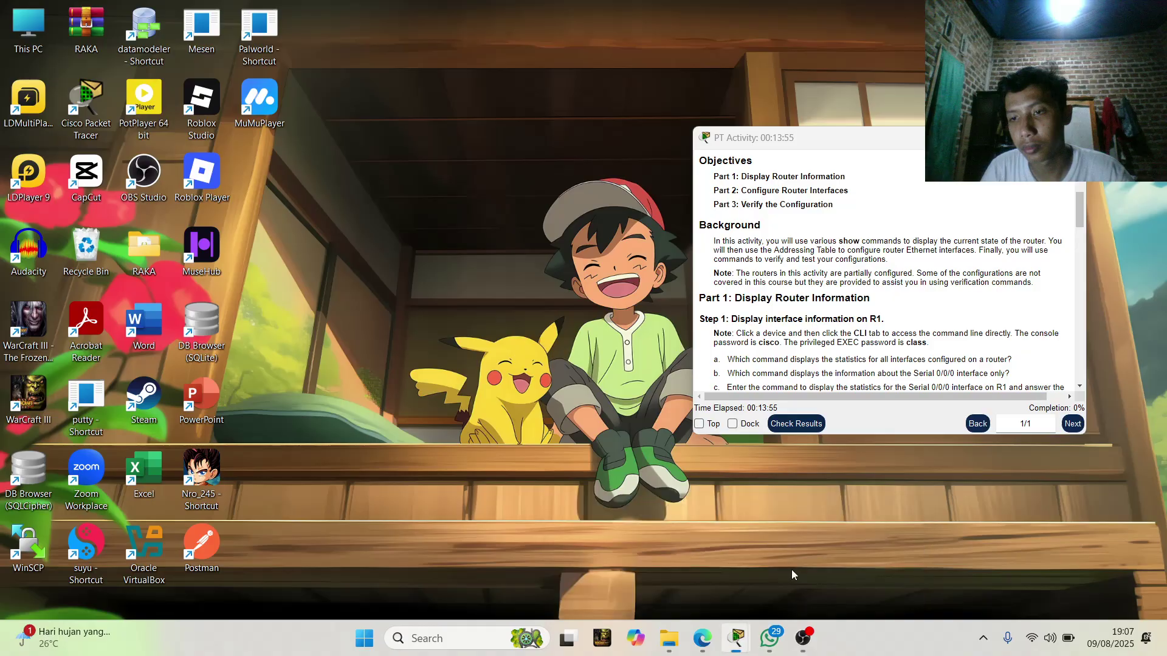
pyautogui.click(774, 495)
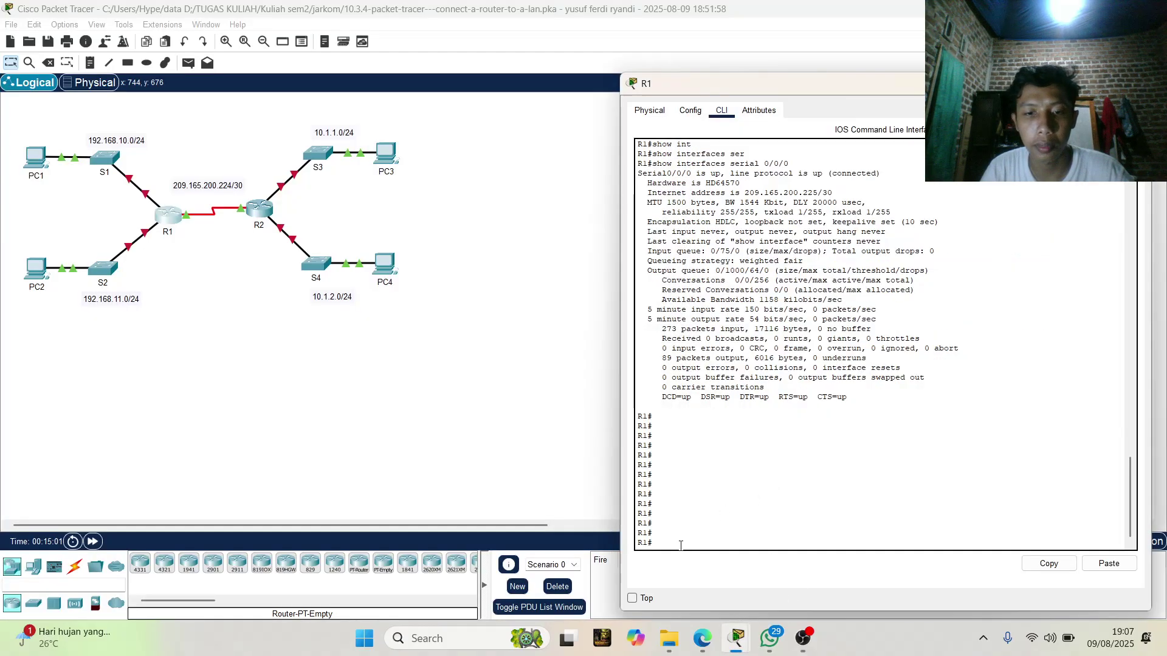
# Run show interfaces gigabitEthernet 0/0 on R1 to display the statistics for that Ethernet interface.
pyautogui.write('sho')
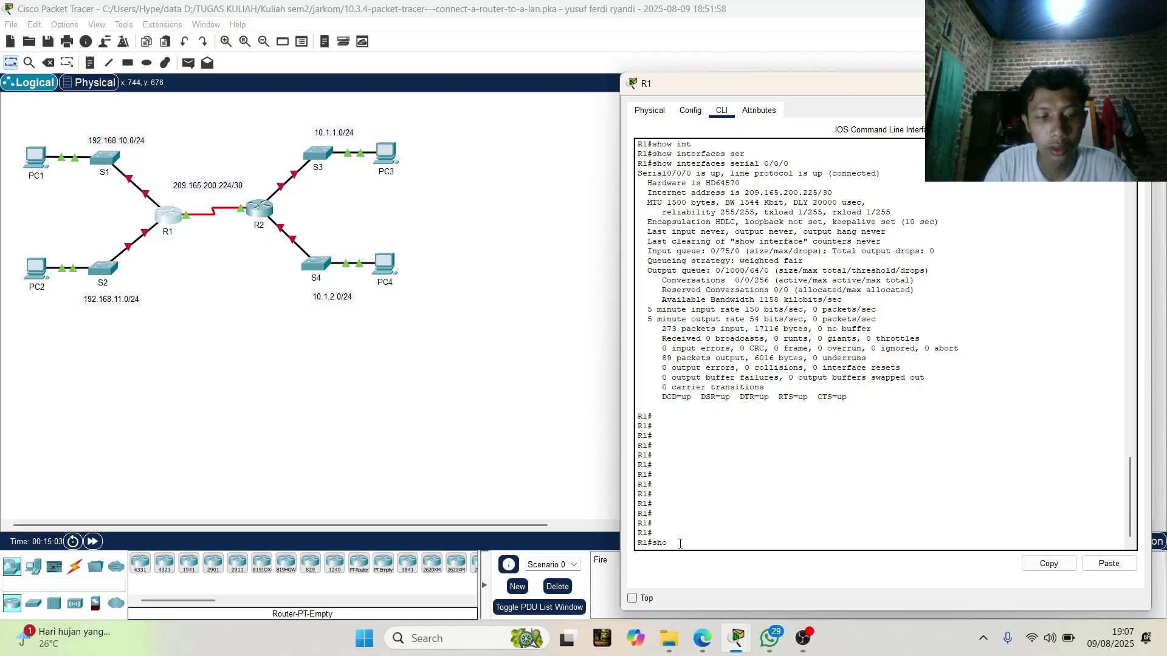
pyautogui.press('Tab')
pyautogui.write('int')
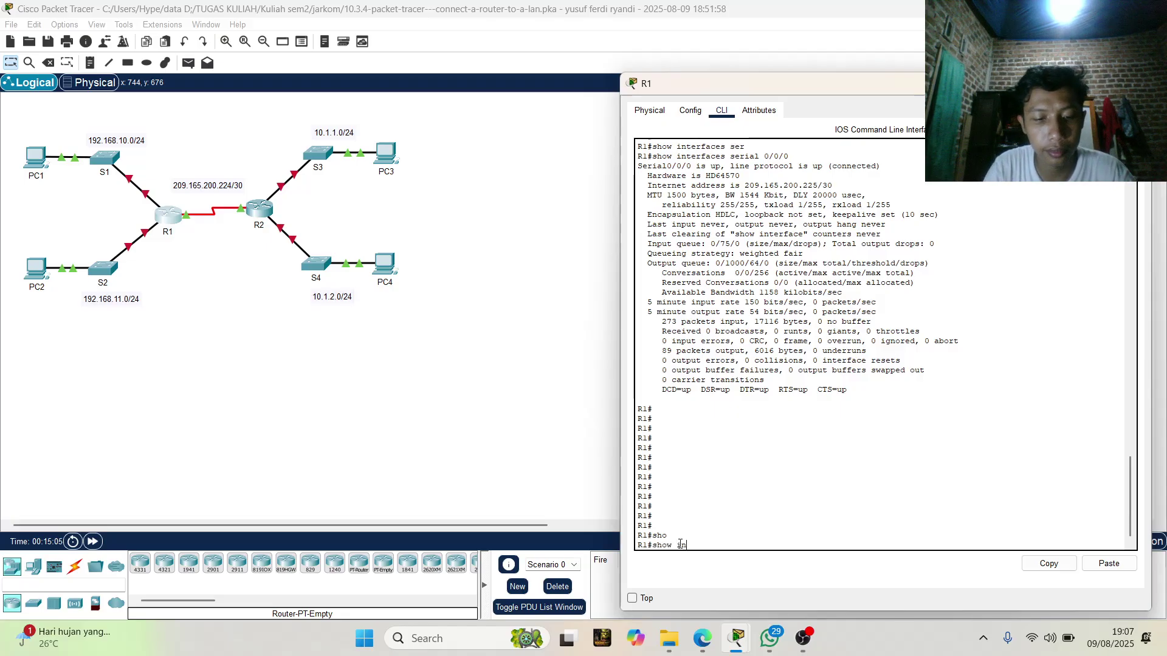
pyautogui.press('Tab')
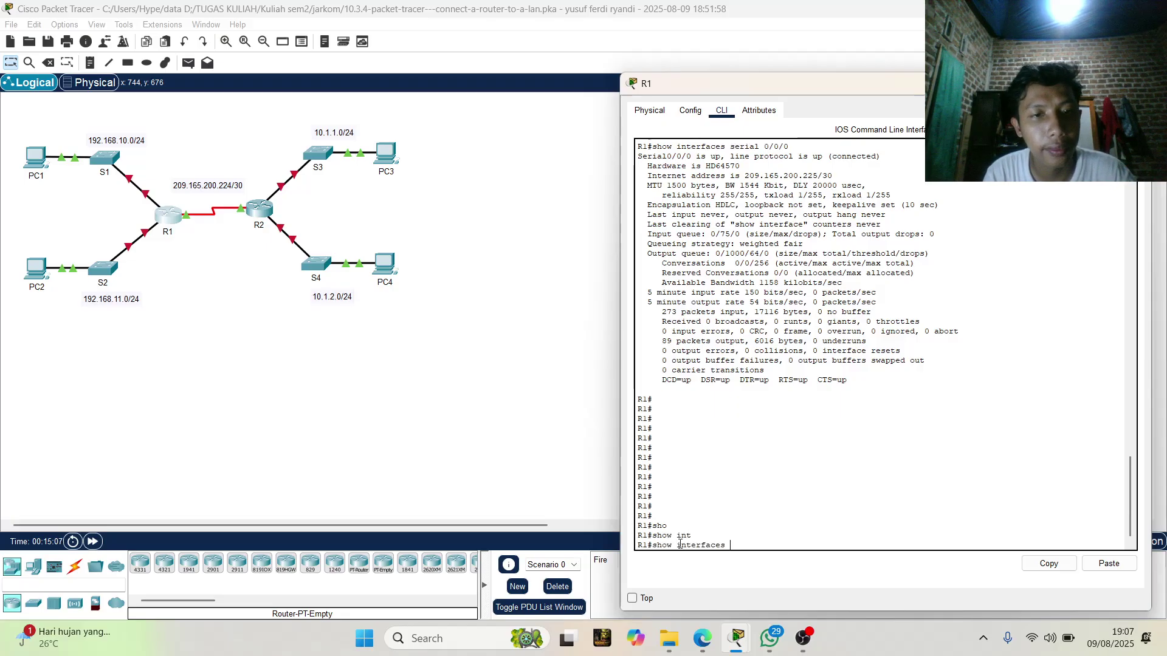
pyautogui.write('g')
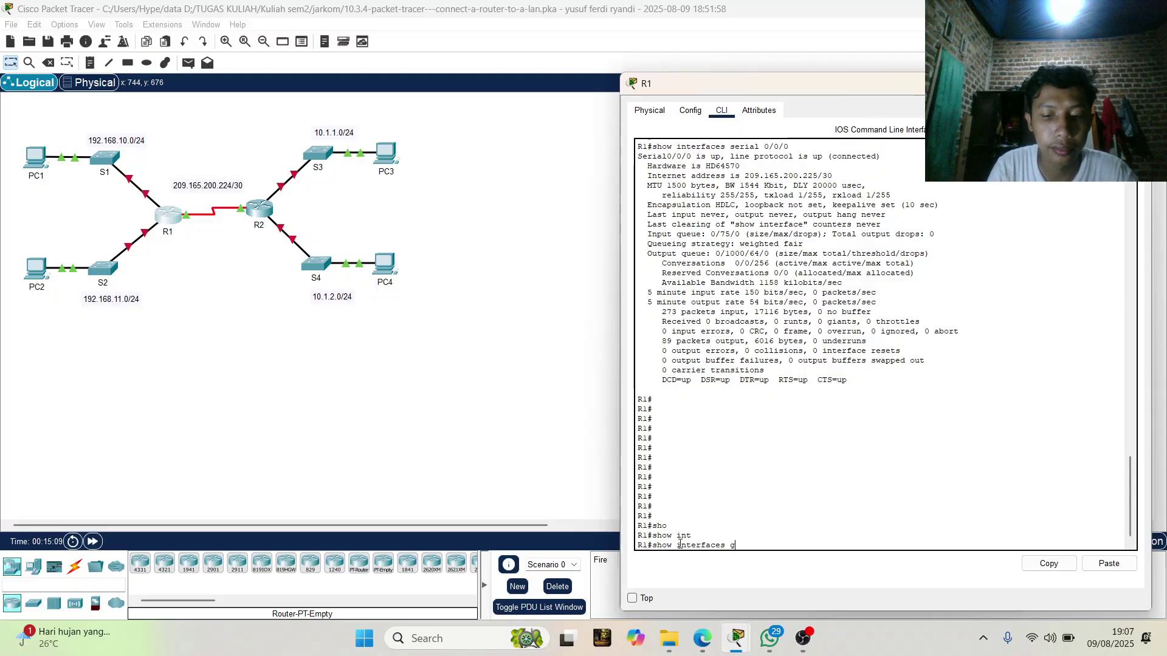
pyautogui.write('i')
pyautogui.press('Tab')
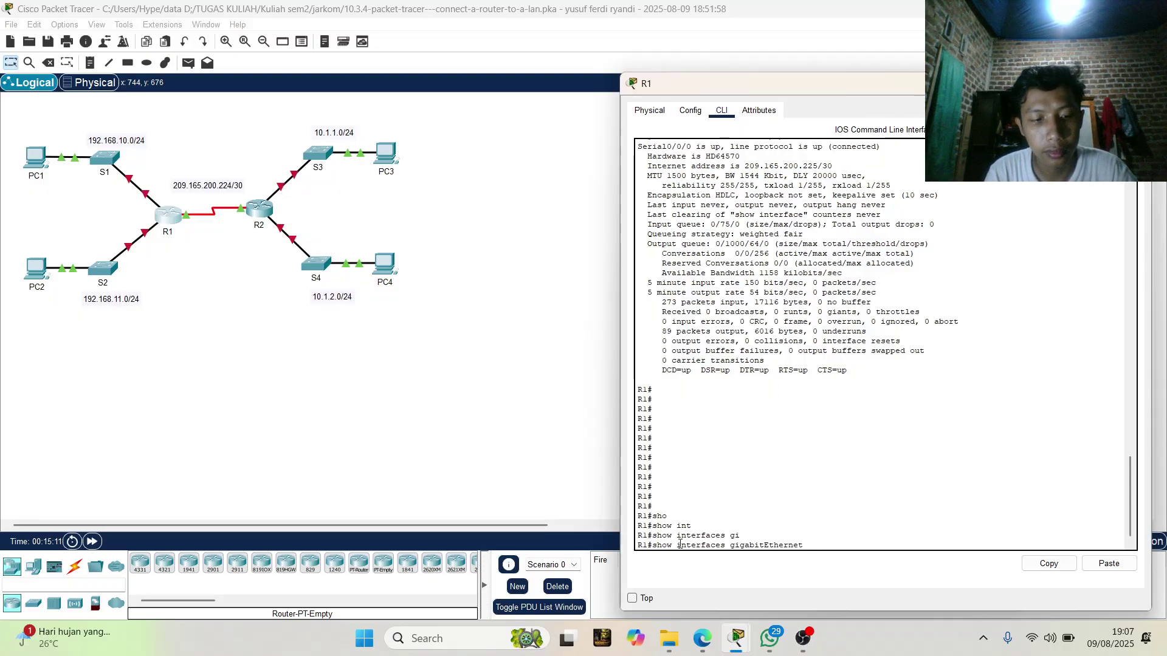
pyautogui.write('et')
pyautogui.press('Tab')
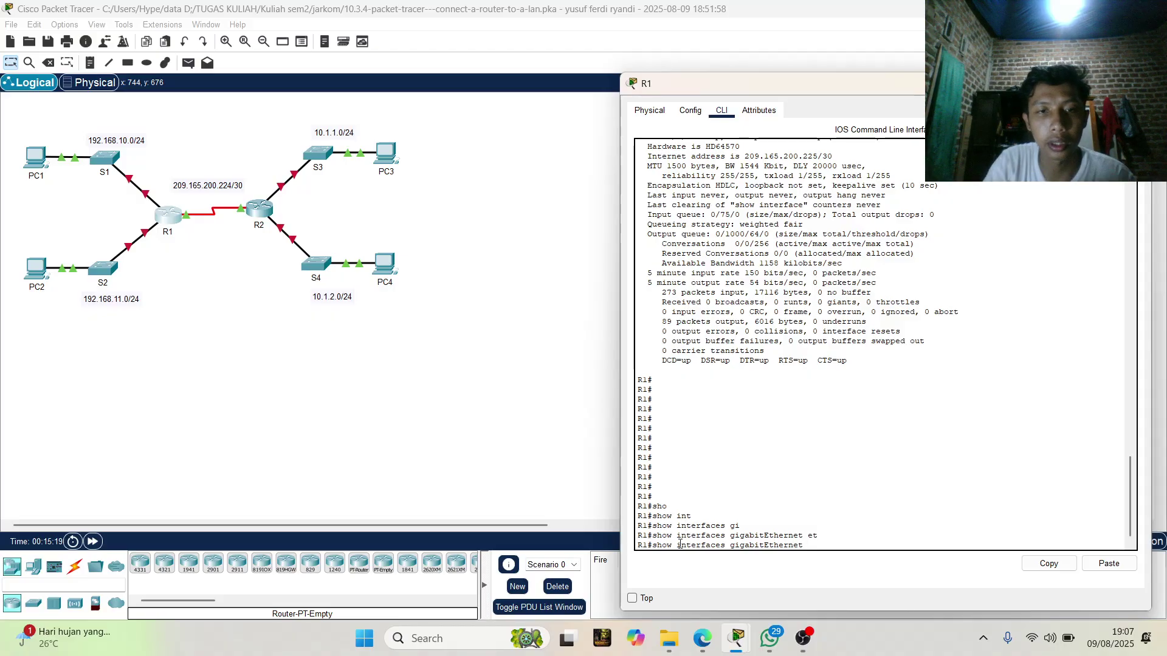
pyautogui.write('0')
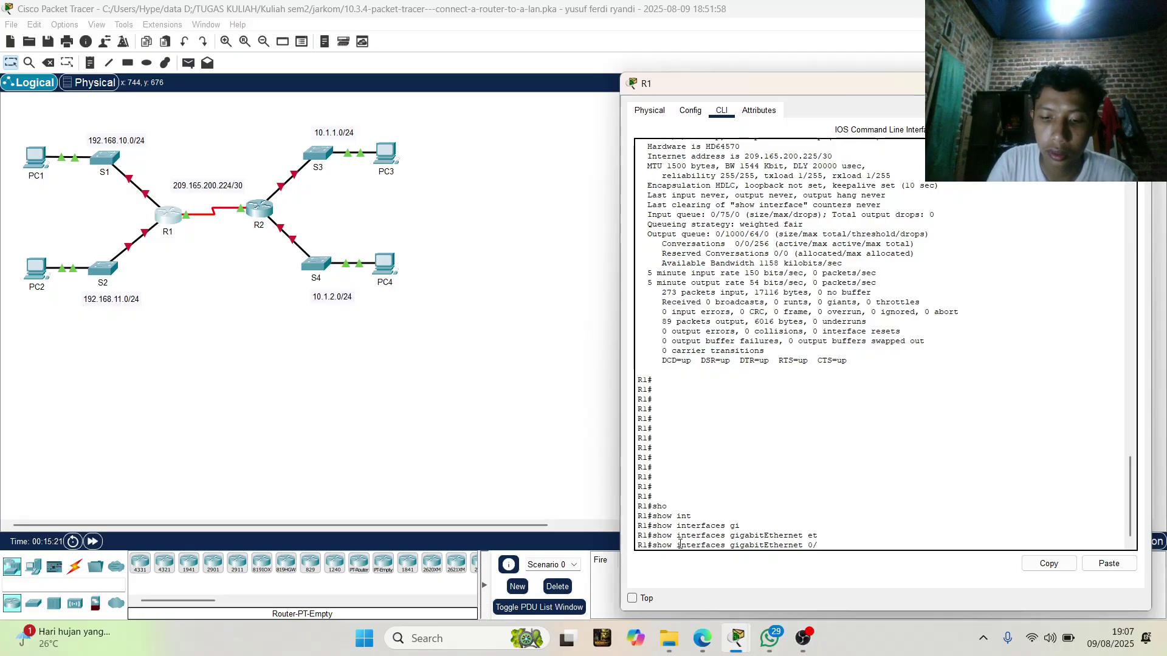
pyautogui.write('/0')
pyautogui.press('Return')
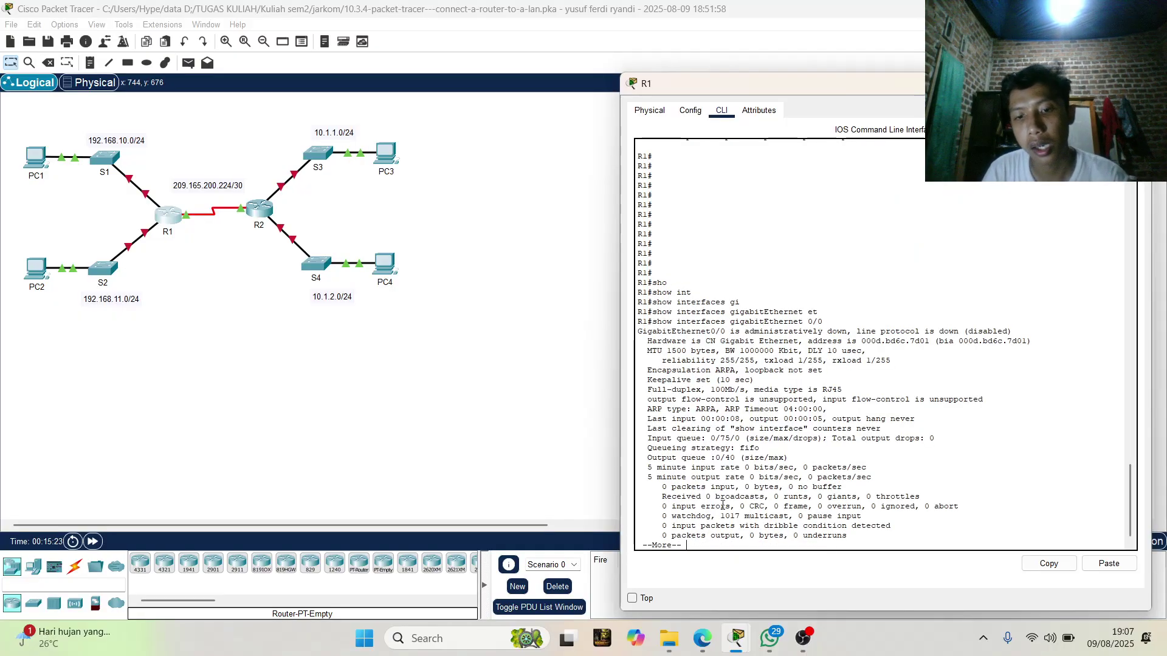
# Page through the rest of the GigabitEthernet 0/0 output and examine the line with its MTU and bandwidth.
pyautogui.press('space')
pyautogui.press('Return')
pyautogui.press('Return')
pyautogui.press('Return')
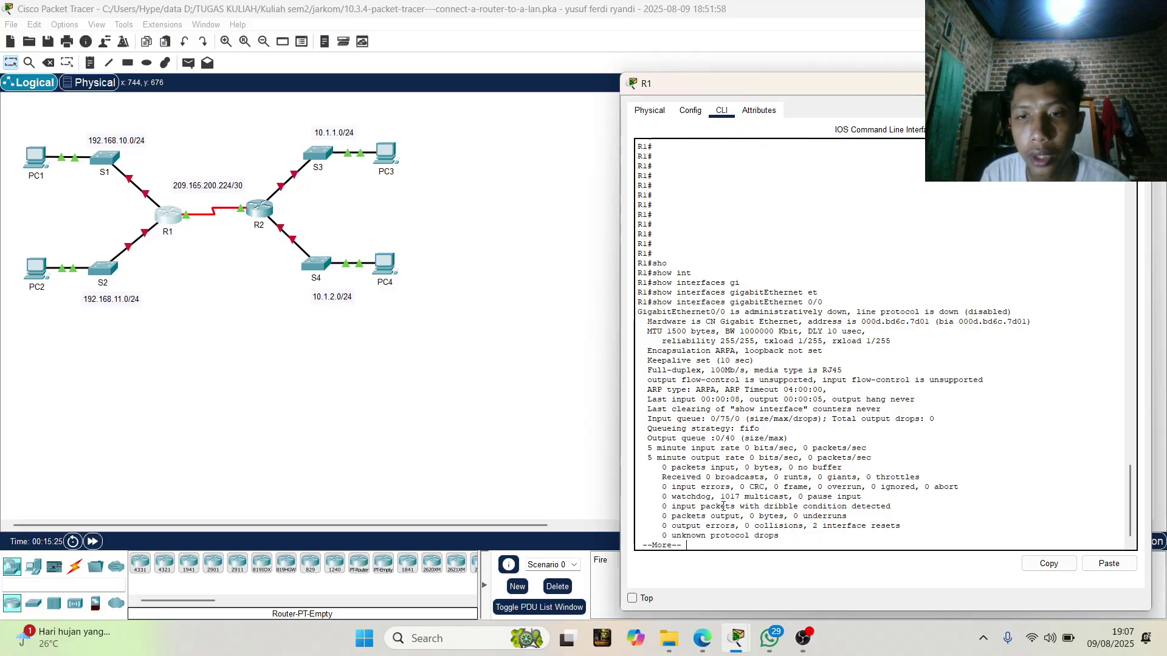
pyautogui.press('Return')
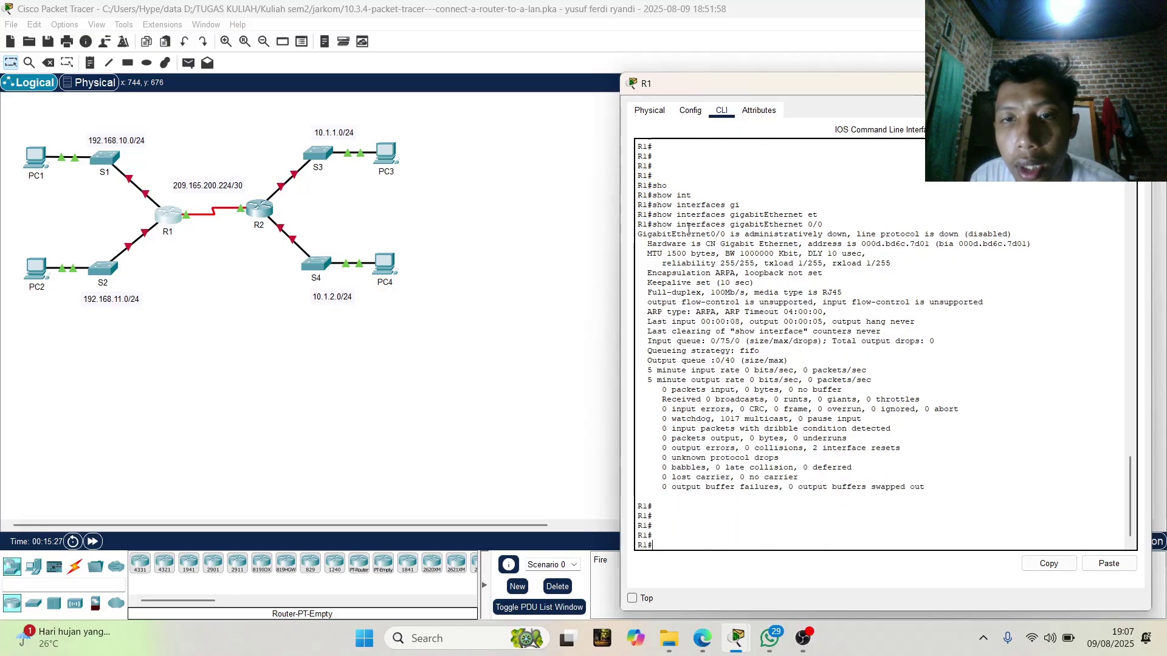
pyautogui.scroll(1, 699, 283)
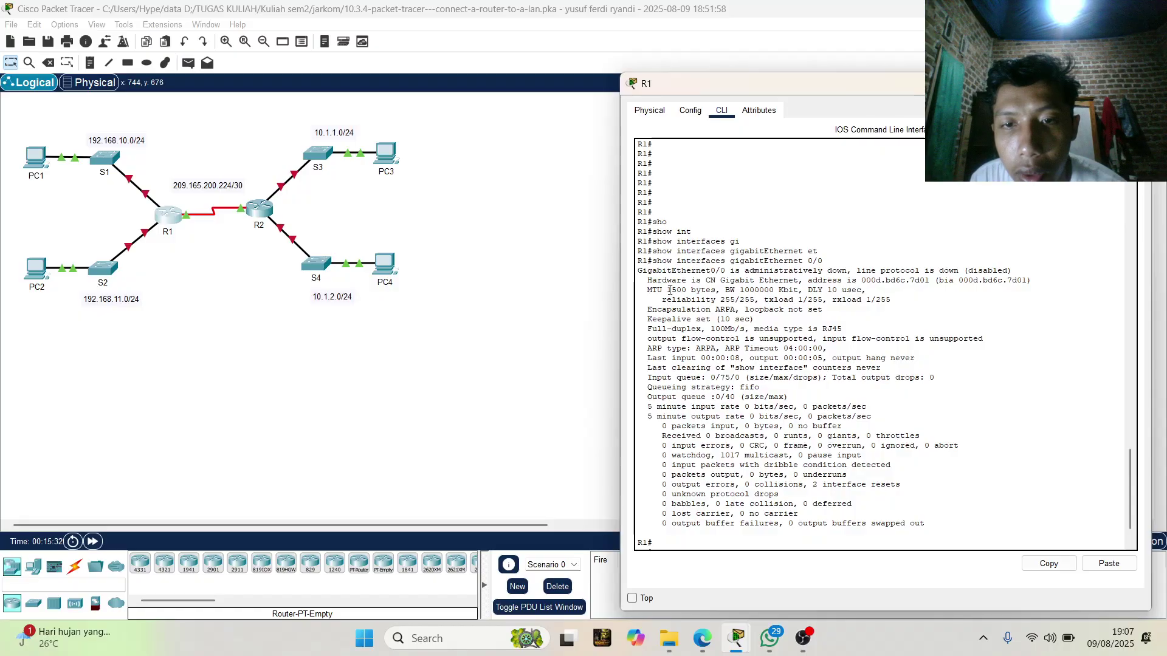
pyautogui.moveTo(666, 290); pyautogui.dragTo(717, 292)
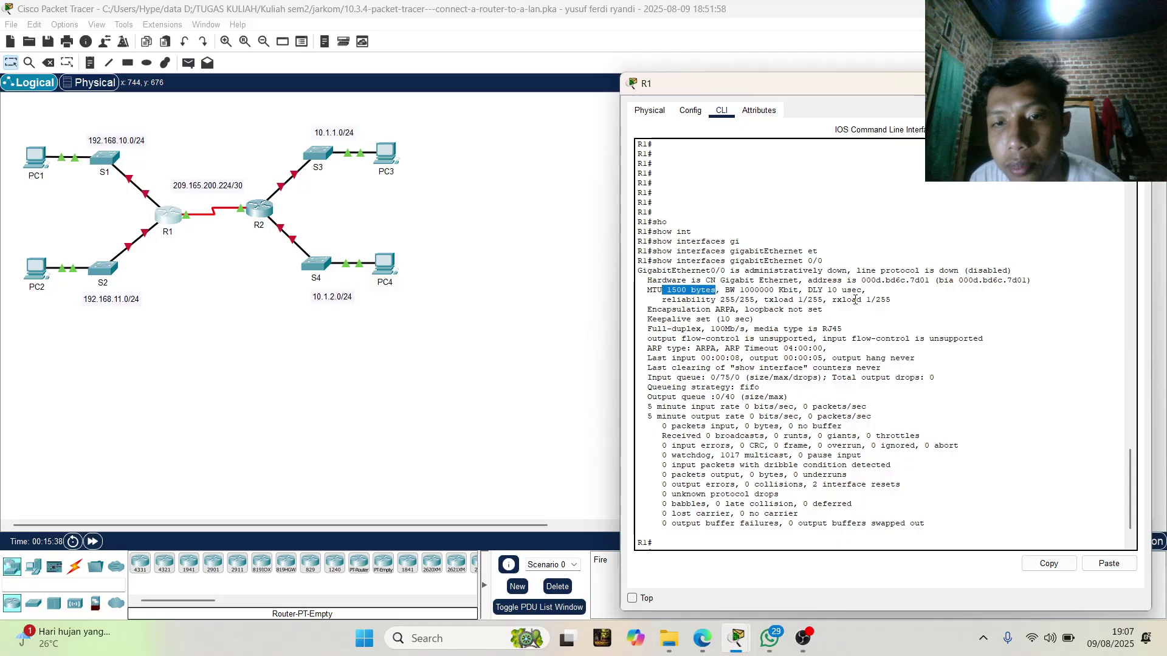
pyautogui.click(730, 290)
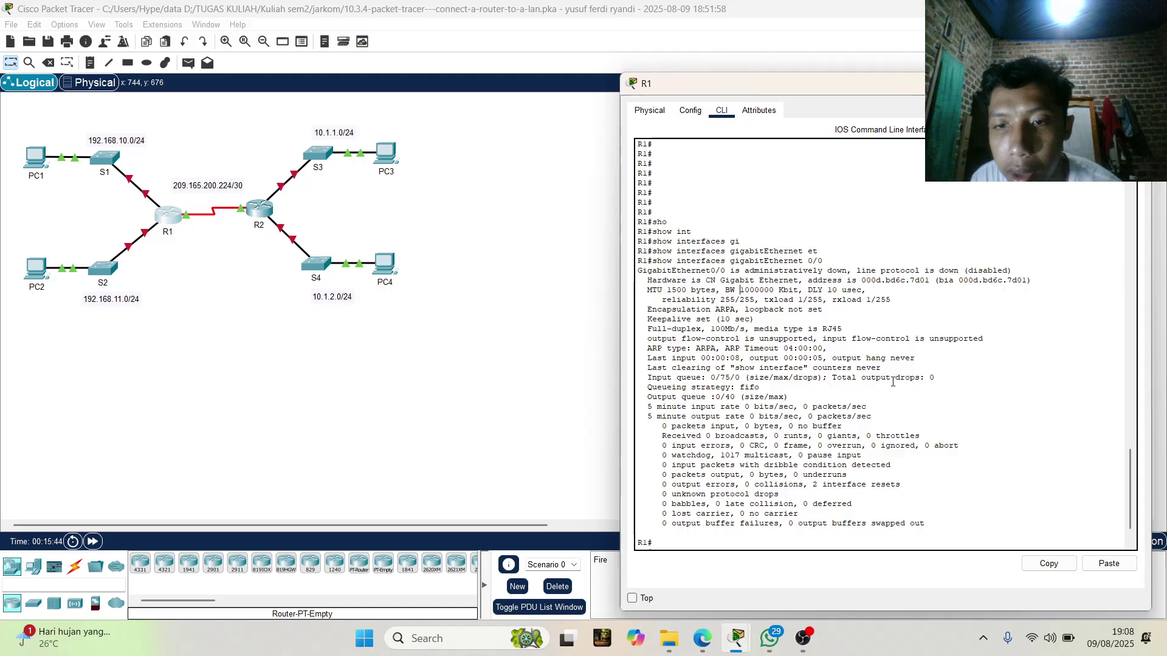
pyautogui.press('Return')
pyautogui.press('Return')
pyautogui.press('Return')
pyautogui.press('Return')
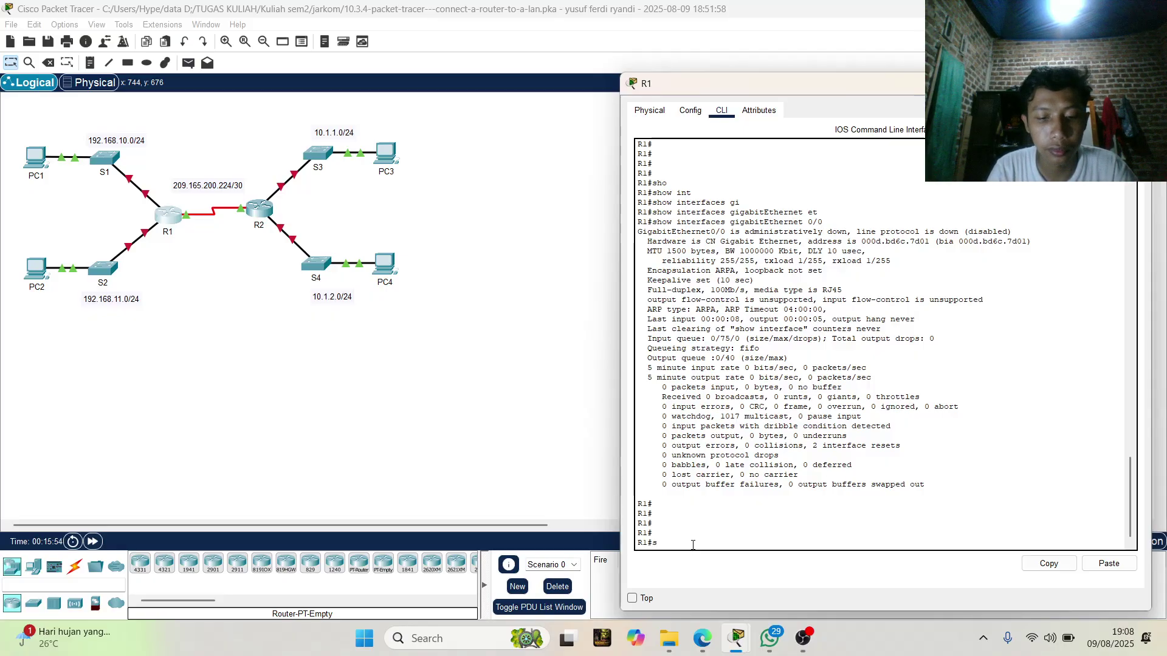
# Run show ip interface brief on R1 to list a summary of all its interfaces.
pyautogui.press('Tab')
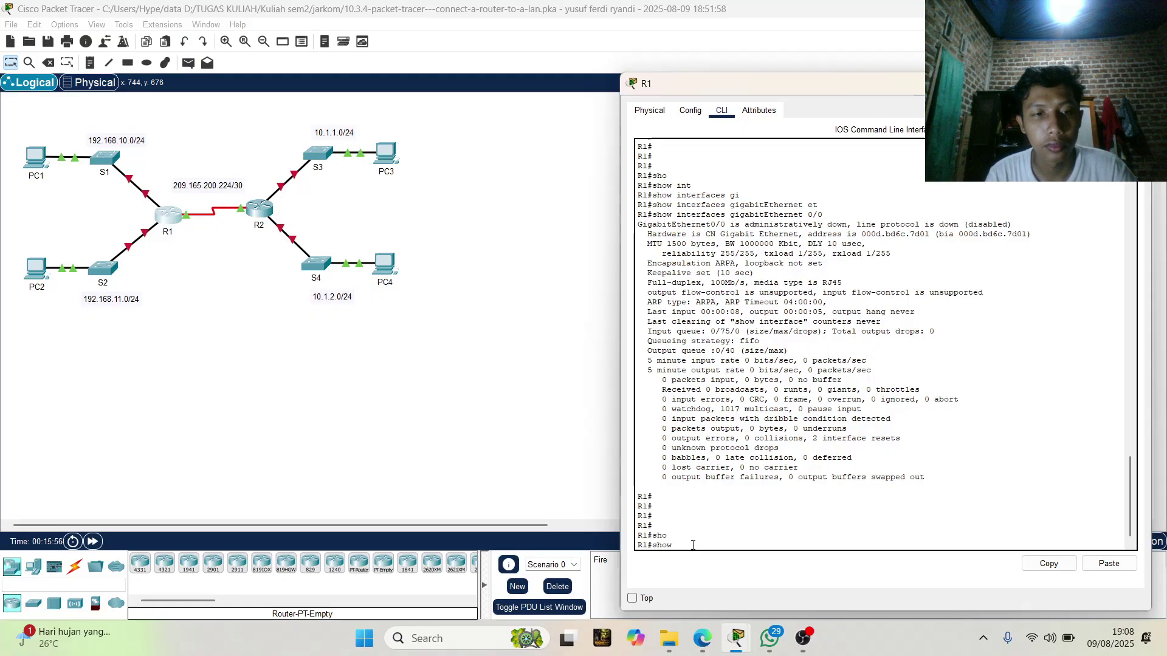
pyautogui.write('ip')
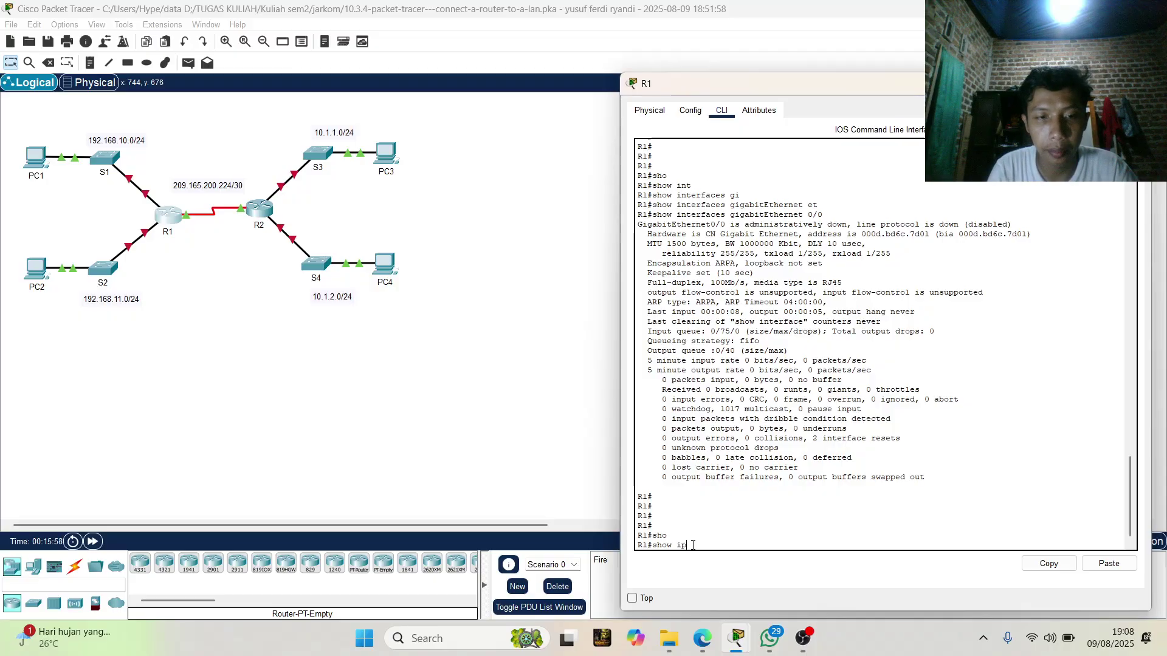
pyautogui.press('Tab')
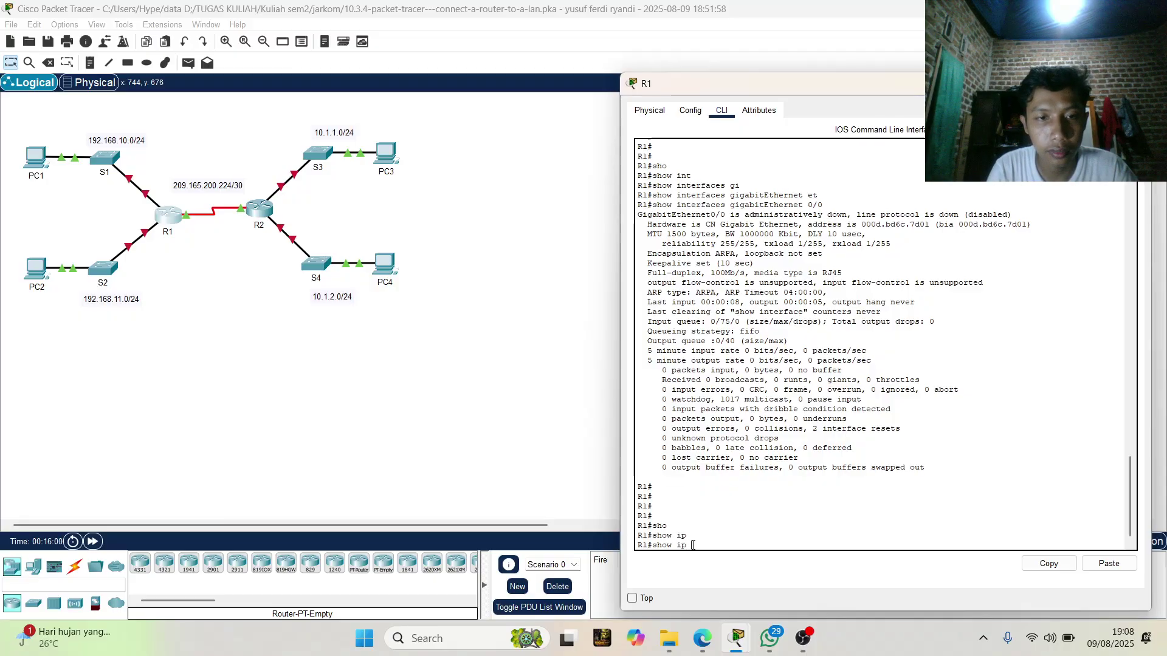
pyautogui.write('i')
pyautogui.press('Tab')
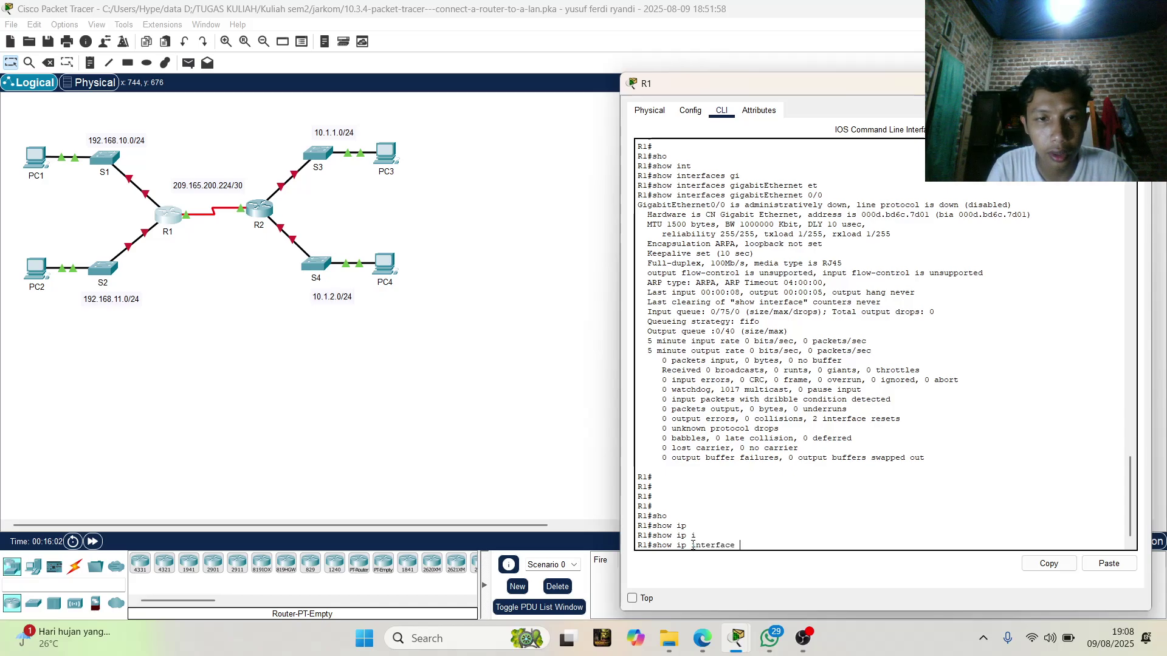
pyautogui.write('b')
pyautogui.press('Tab')
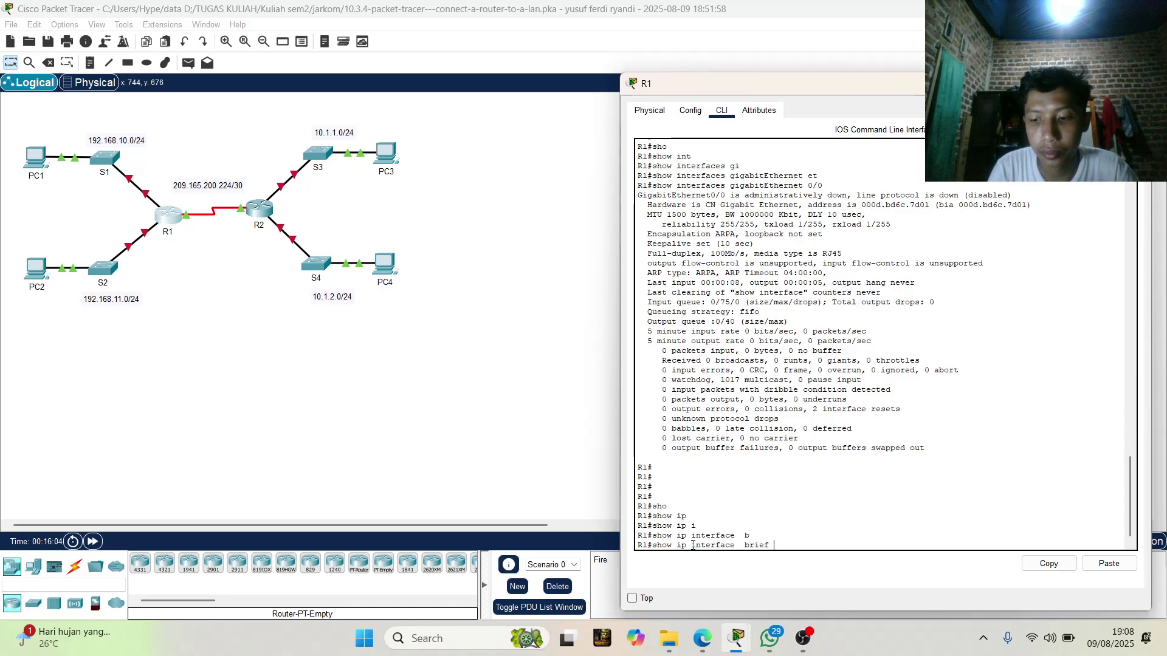
pyautogui.press('Return')
pyautogui.press('Return')
pyautogui.press('Return')
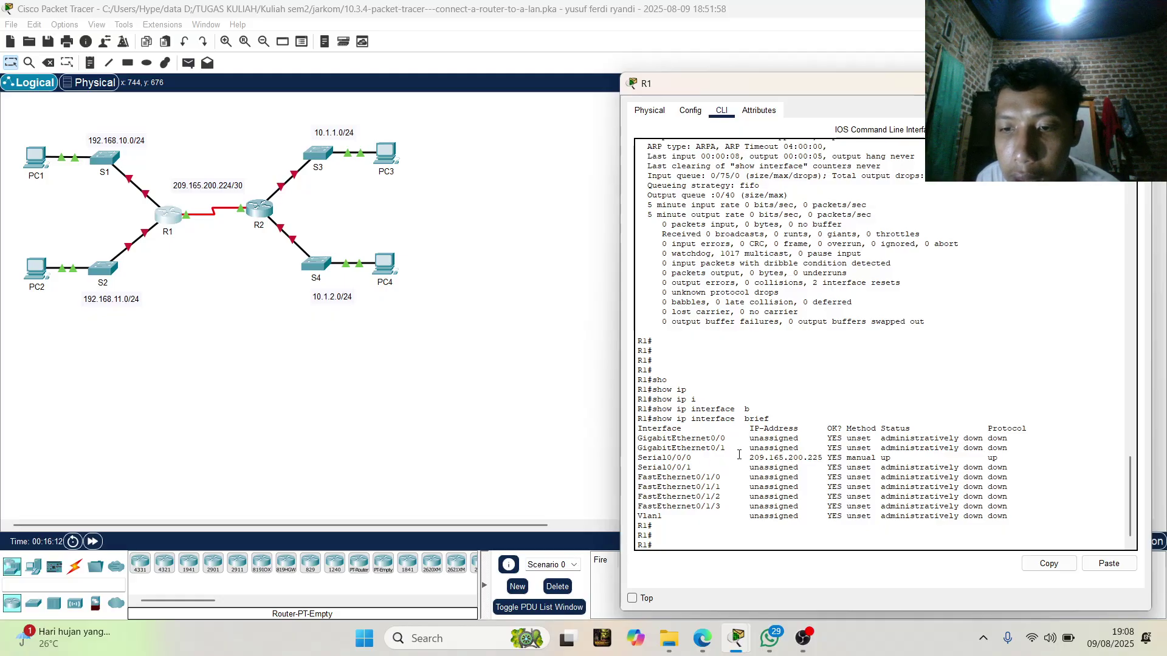
# Examine the Serial0/0/0 and FastEthernet rows of the interface summary, and return to an empty R1 prompt.
pyautogui.moveTo(740, 458); pyautogui.dragTo(1001, 458)
pyautogui.moveTo(782, 478); pyautogui.dragTo(769, 488)
pyautogui.moveTo(790, 526); pyautogui.dragTo(797, 534)
pyautogui.scroll(-1, 881, 454)
pyautogui.click(671, 543)
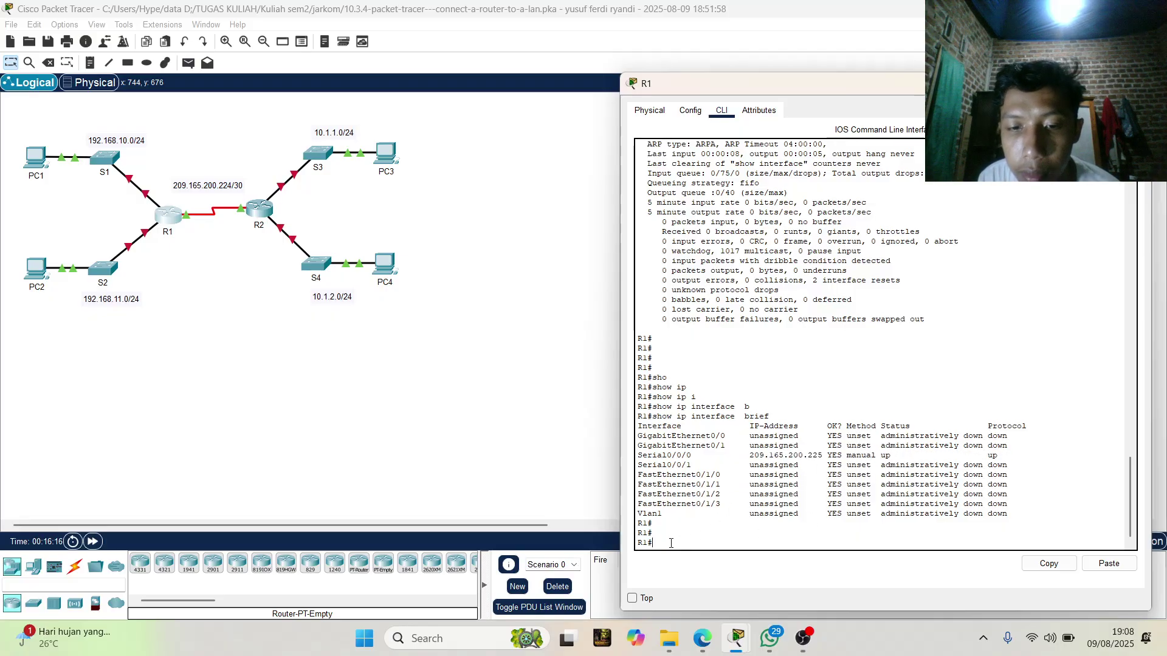
pyautogui.press('Return')
pyautogui.press('Return')
pyautogui.press('Return')
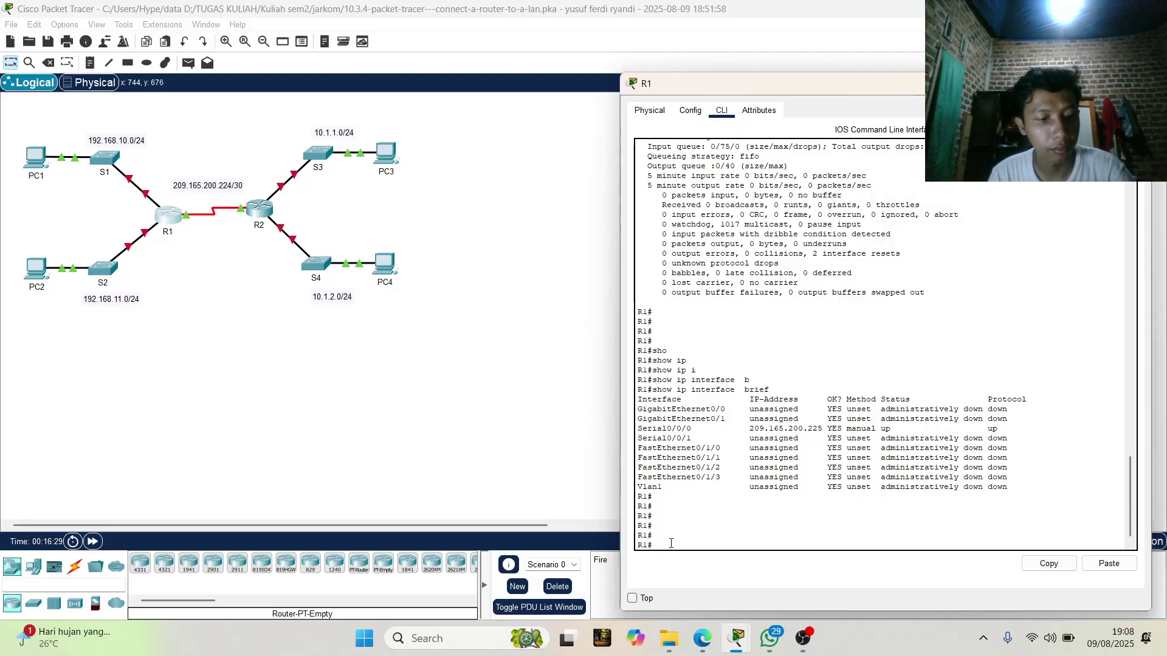
# Run show ip route on R1 to display its routing table.
pyautogui.write('o')
pyautogui.press('Tab')
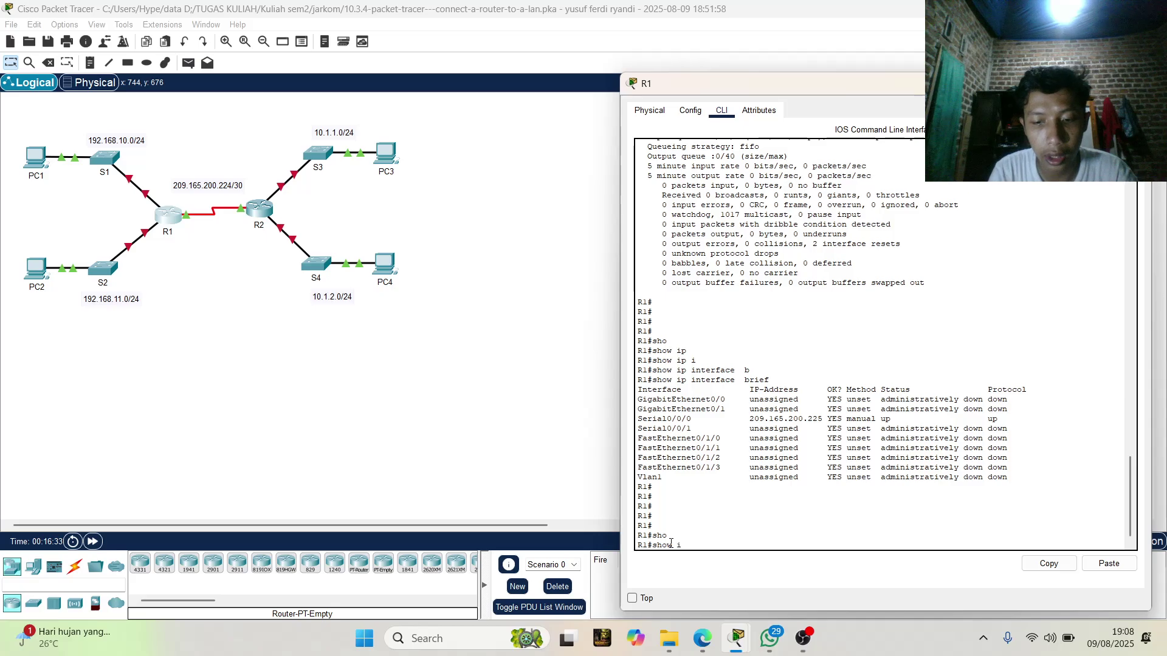
pyautogui.write('i')
pyautogui.press('Tab')
pyautogui.write('p')
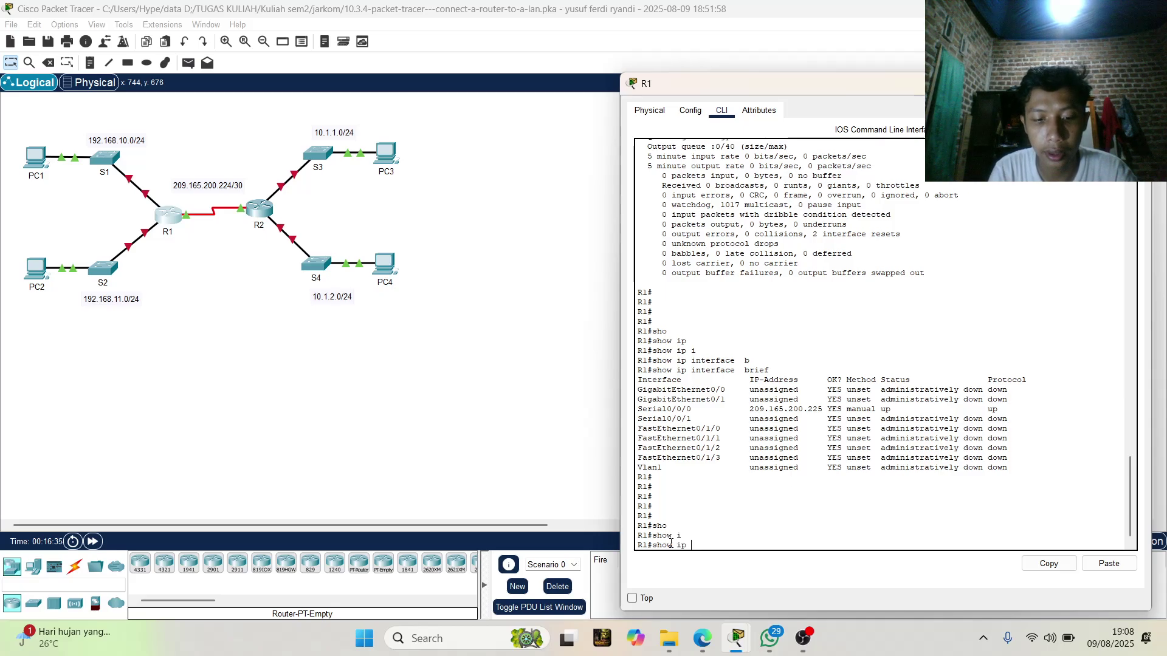
pyautogui.write(' r')
pyautogui.press('Tab')
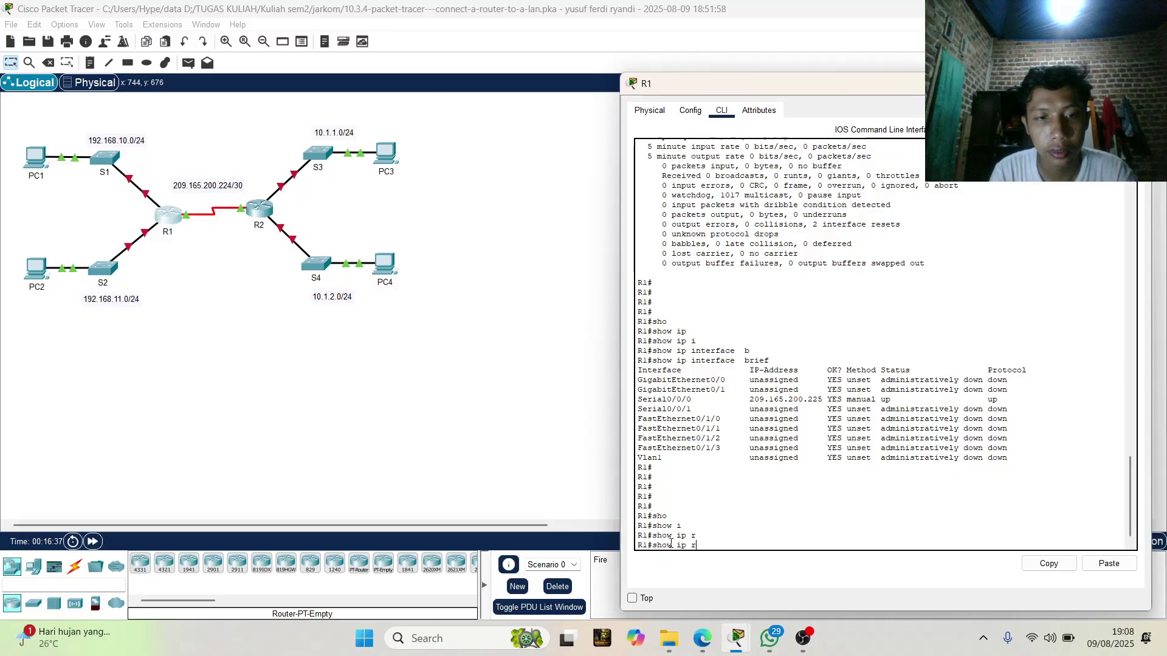
pyautogui.write('ou')
pyautogui.press('Tab')
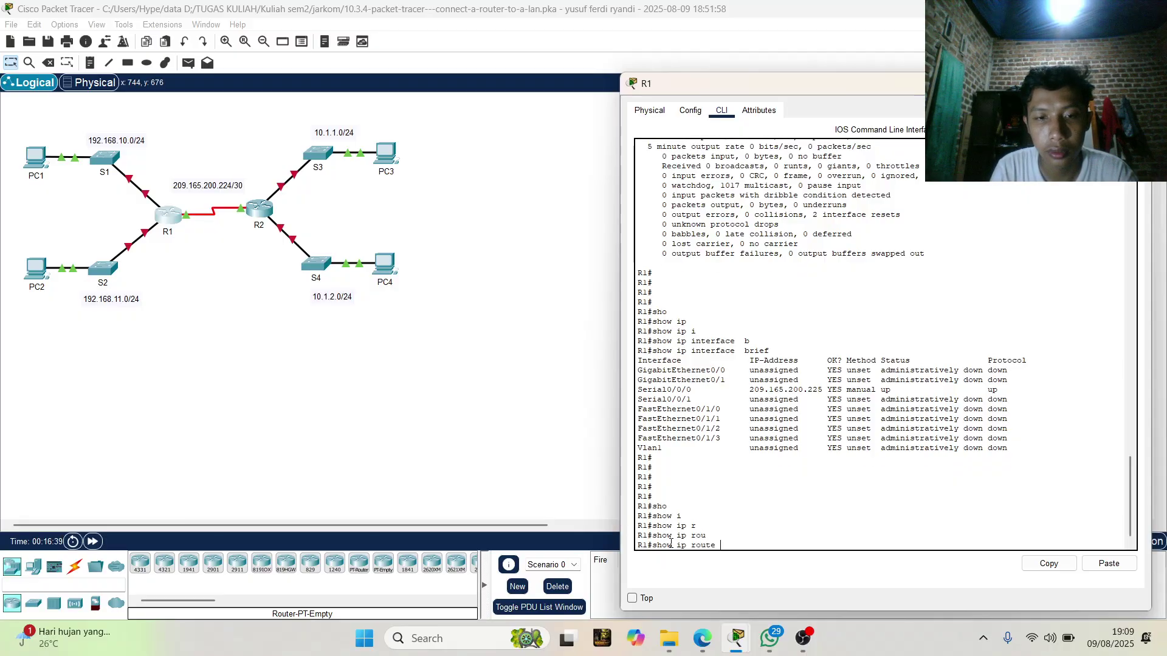
pyautogui.press('Return')
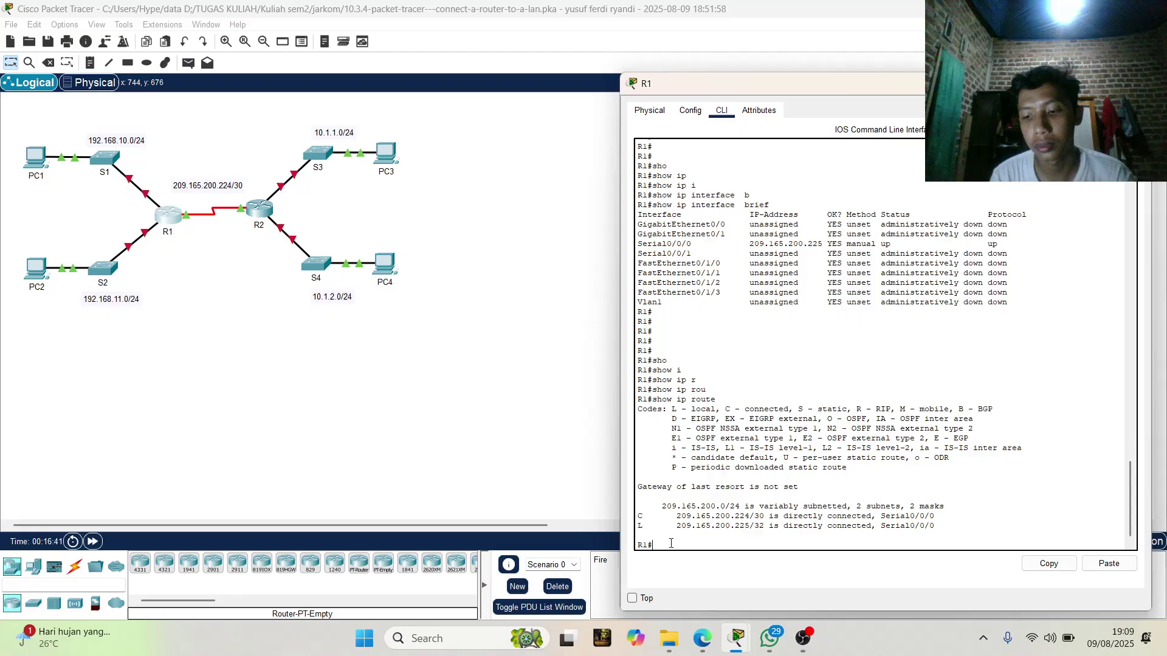
pyautogui.press('Return')
pyautogui.press('Return')
pyautogui.press('Return')
pyautogui.press('Return')
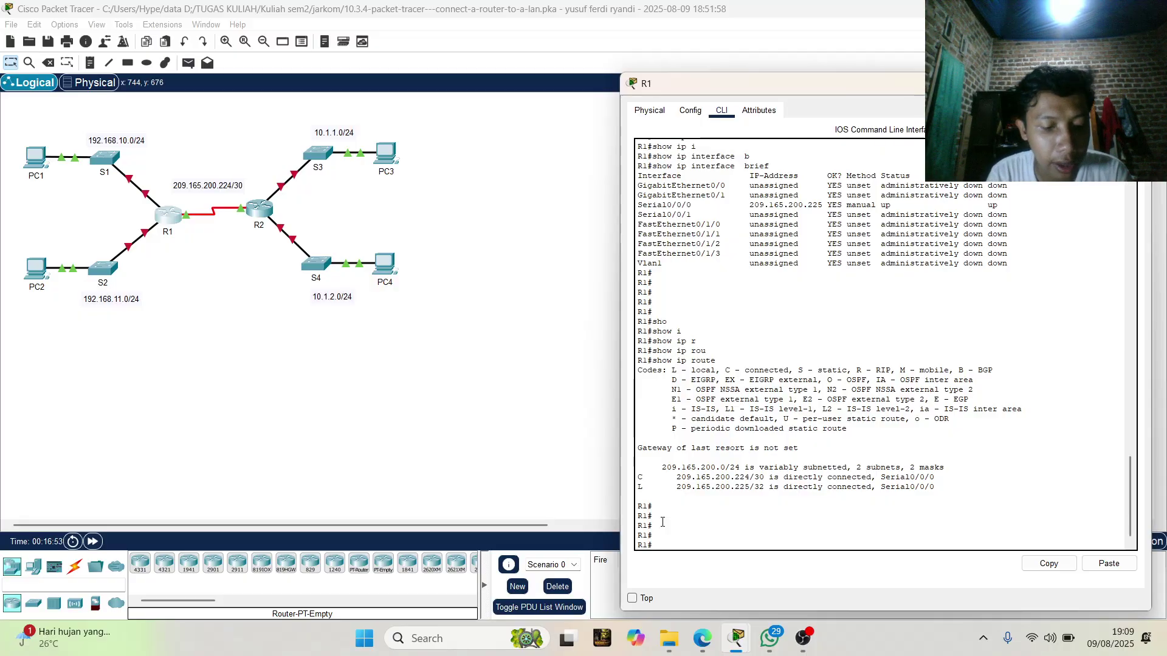
# Enter global configuration mode on R1 with configure terminal.
pyautogui.write('con')
pyautogui.press('Tab')
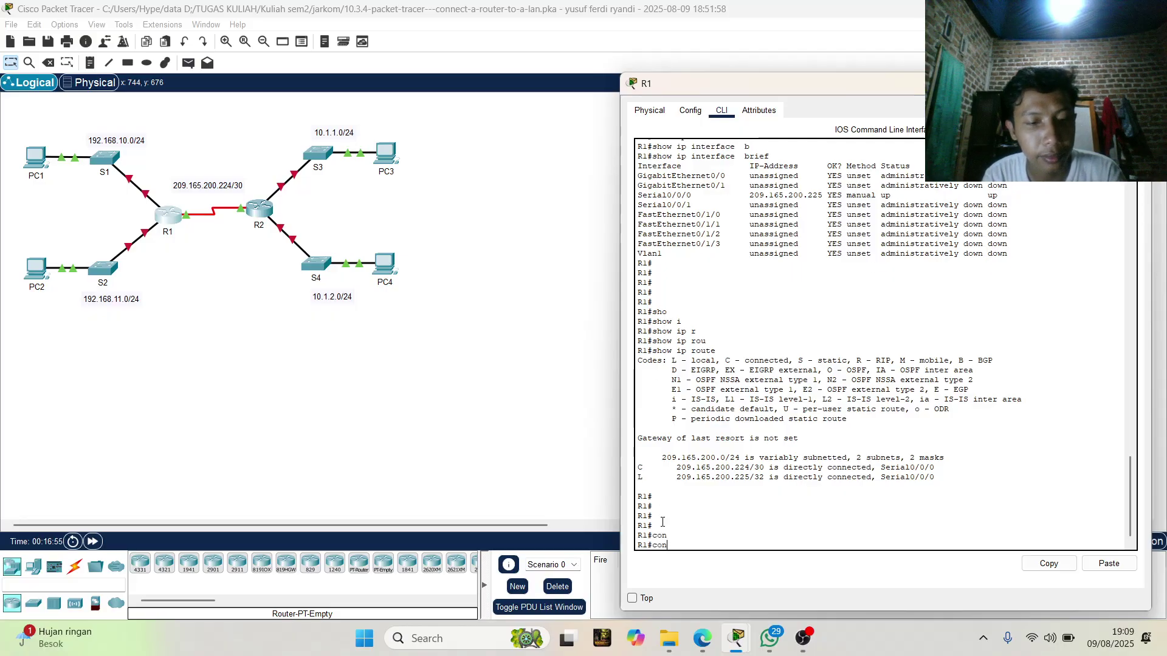
pyautogui.write('f')
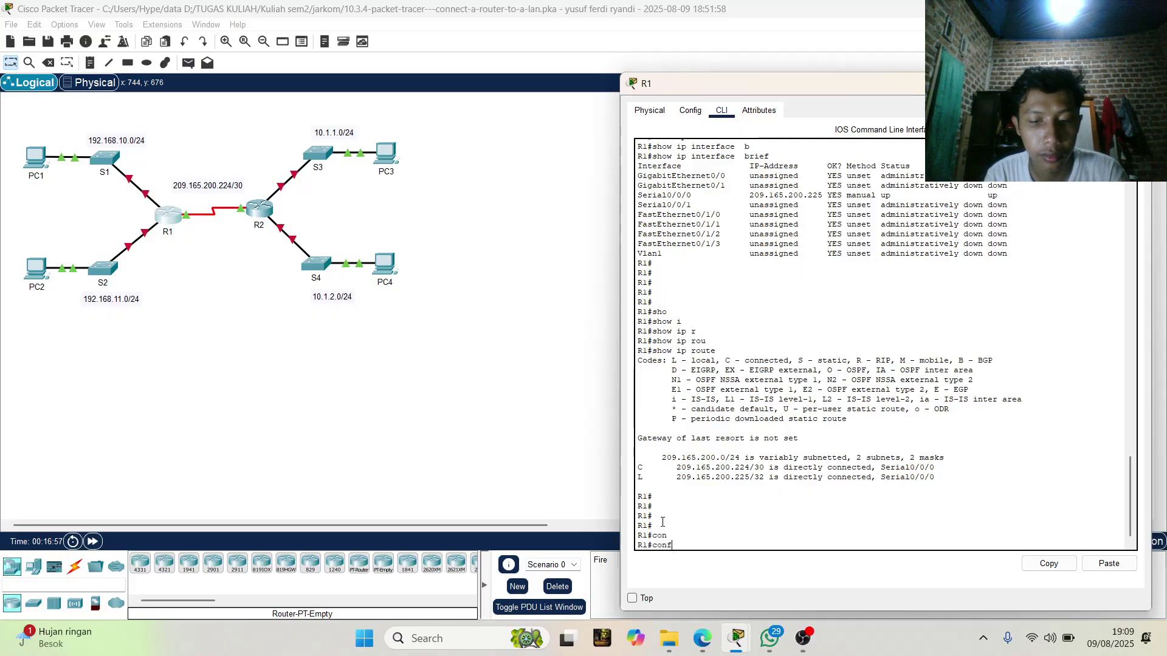
pyautogui.write('i')
pyautogui.press('Tab')
pyautogui.write('t')
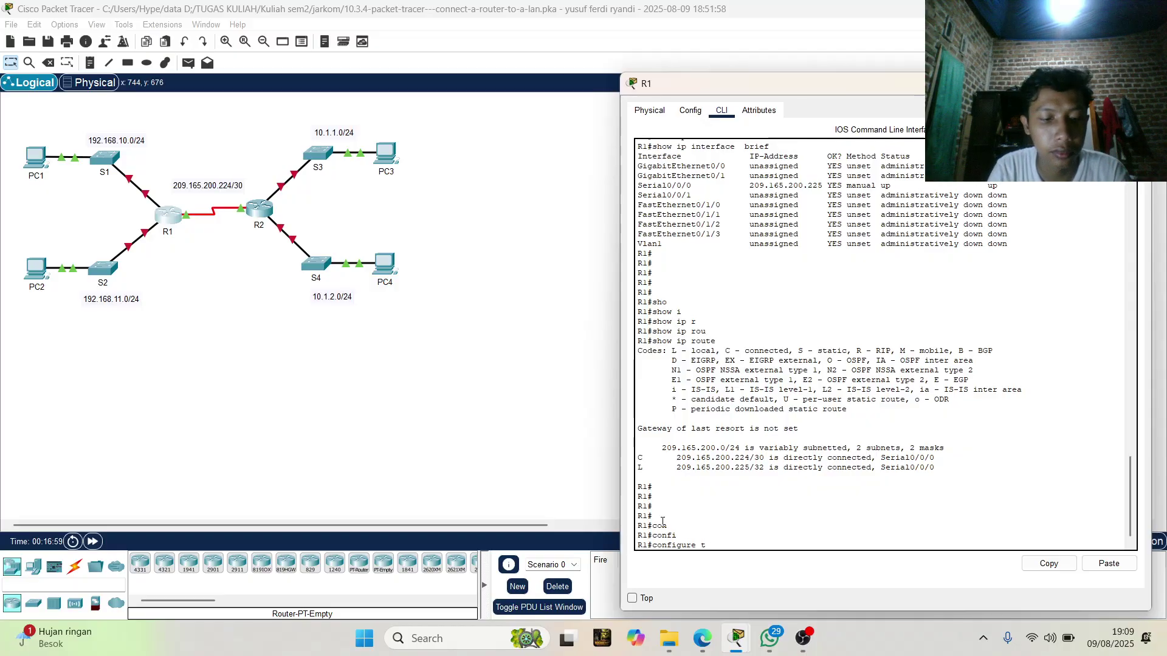
pyautogui.write('er')
pyautogui.press('Tab')
pyautogui.press('Return')
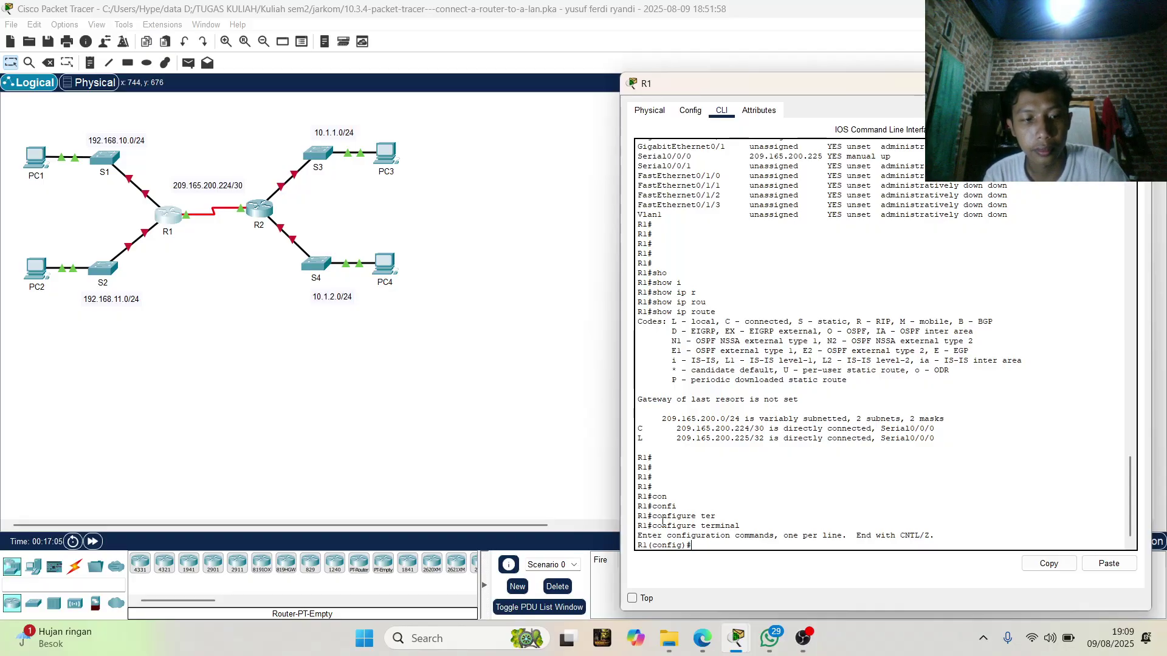
# Enter interface configuration mode for R1's gigabitEthernet 0/0 interface.
pyautogui.write('in')
pyautogui.press('Tab')
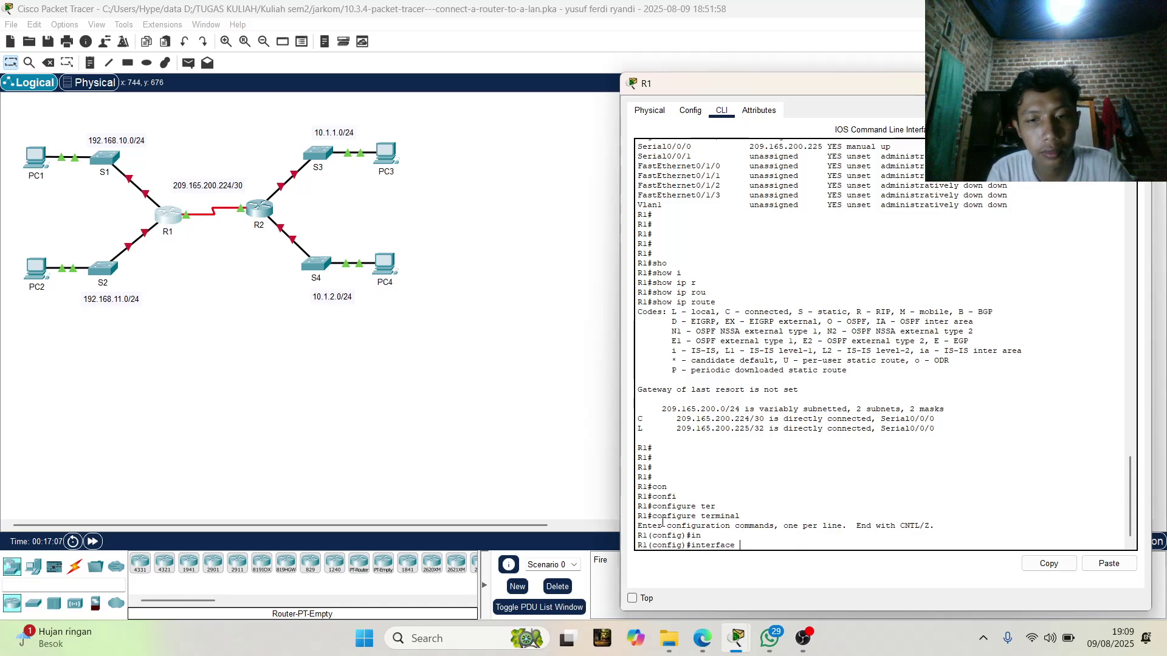
pyautogui.write('gi')
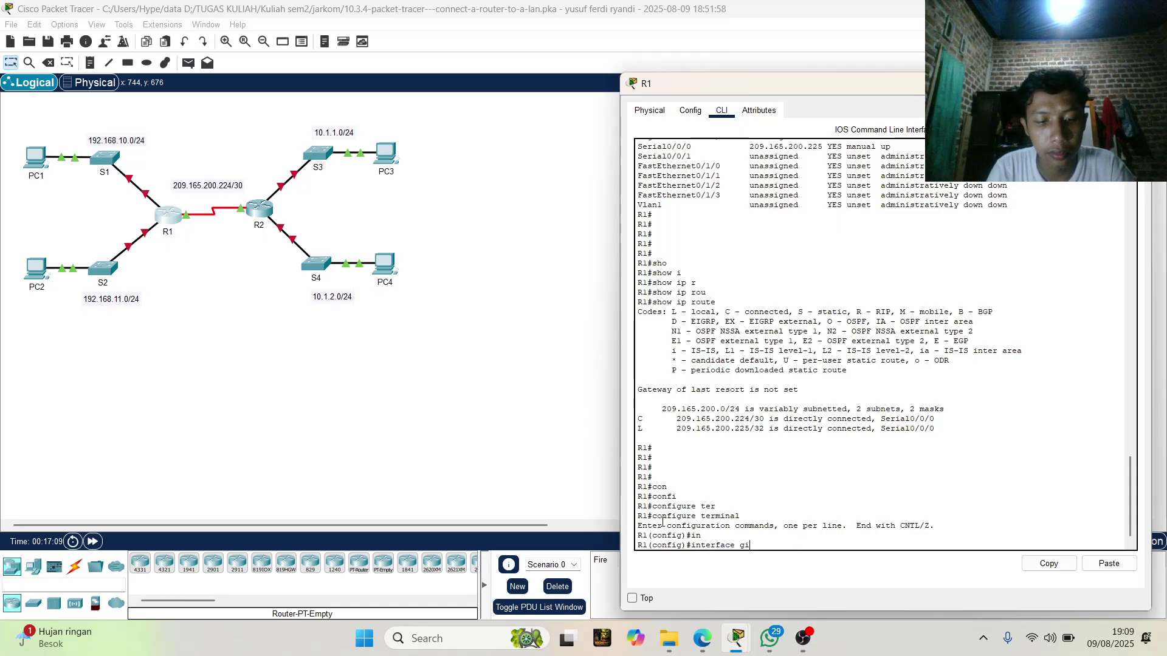
pyautogui.write('ga')
pyautogui.press('Tab')
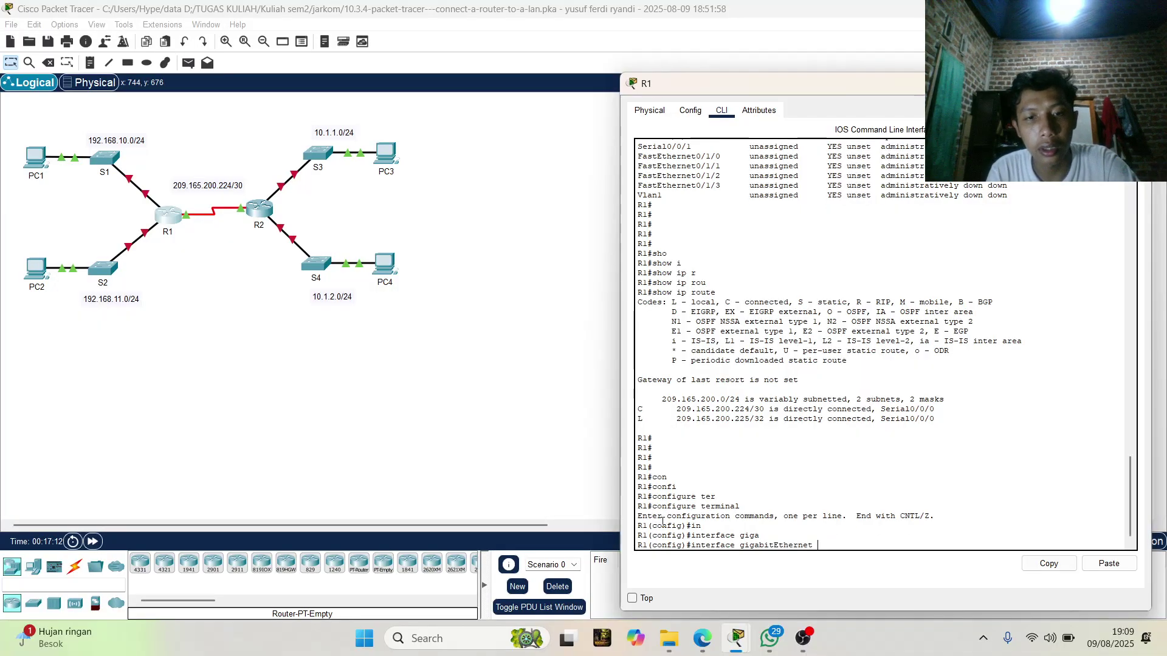
pyautogui.write('0/0')
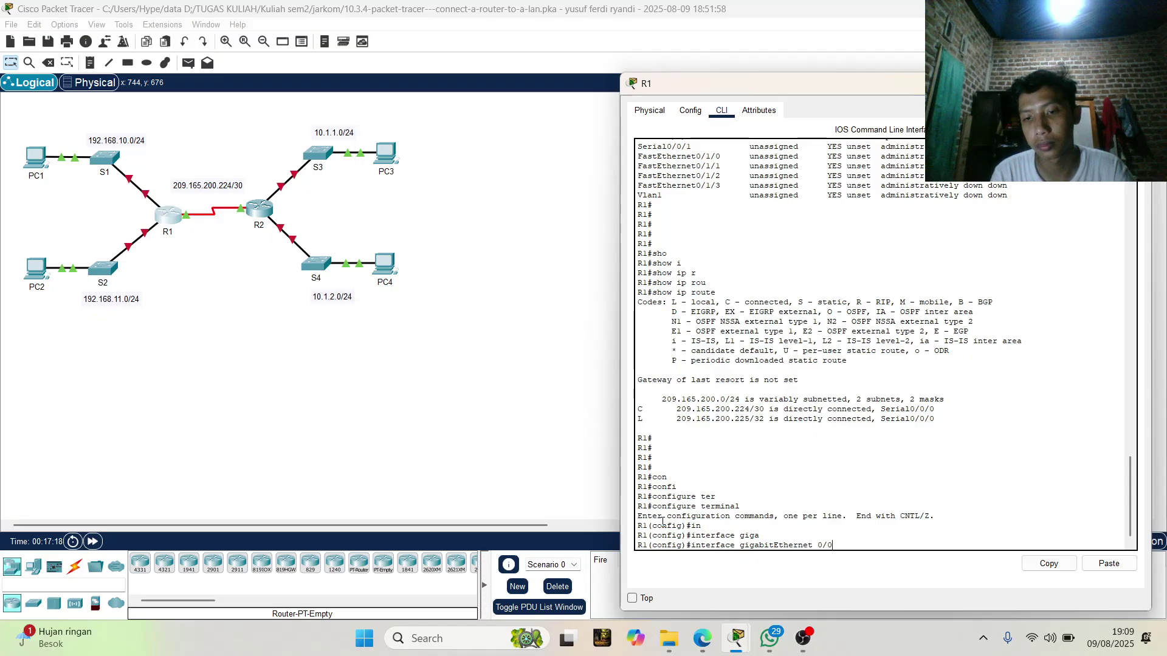
pyautogui.press('Return')
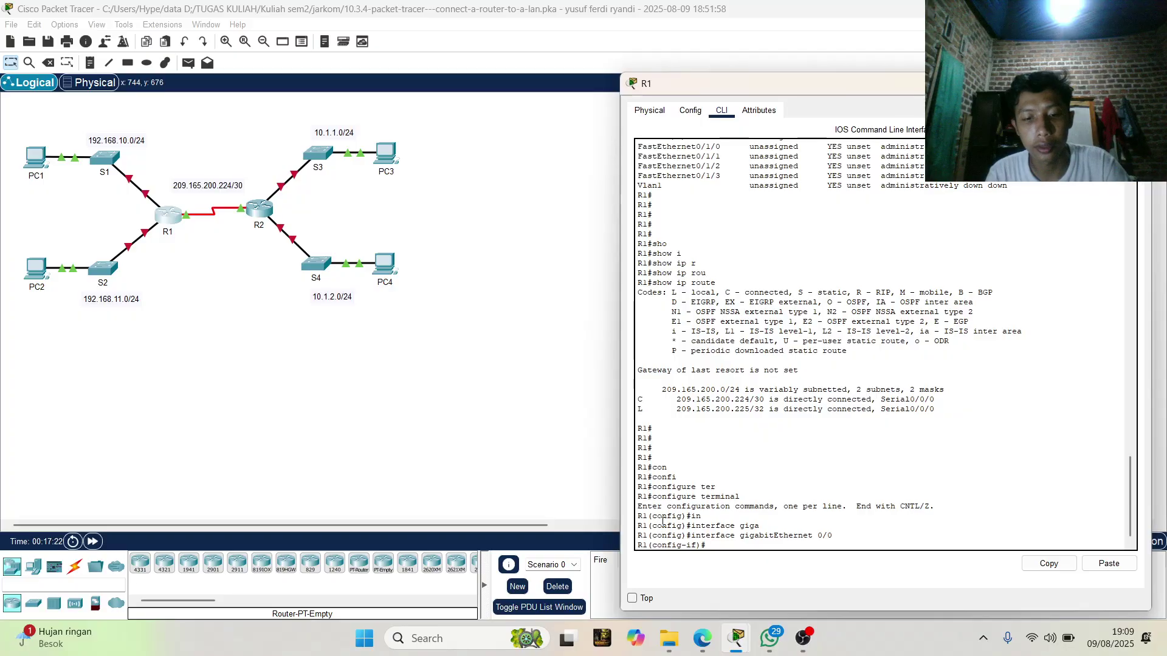
# Assign IP address 192.168.10.1 with subnet mask 255.255.255.0 to R1's GigabitEthernet 0/0 interface.
pyautogui.write('i')
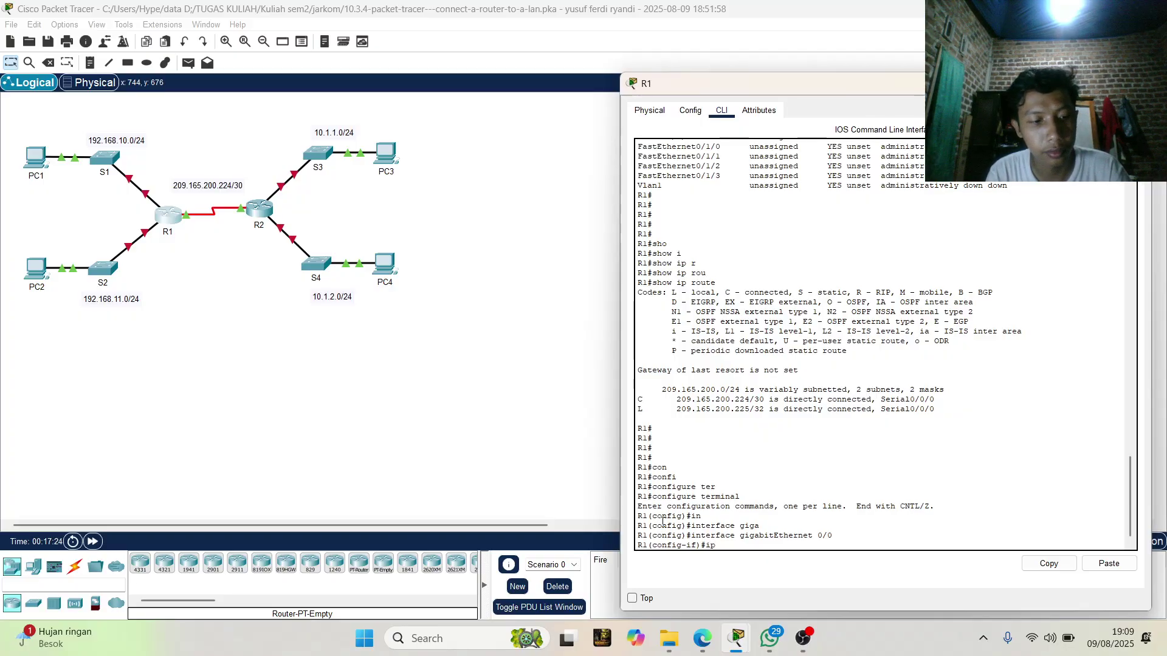
pyautogui.write('p')
pyautogui.press('Tab')
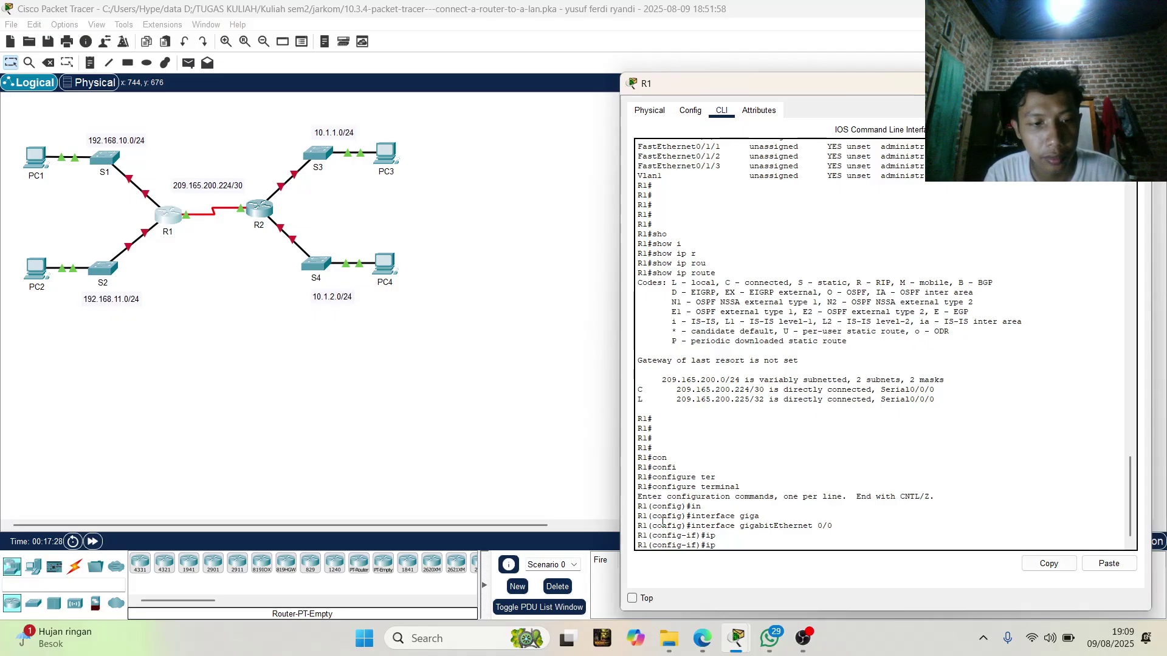
pyautogui.write('ad')
pyautogui.press('Tab')
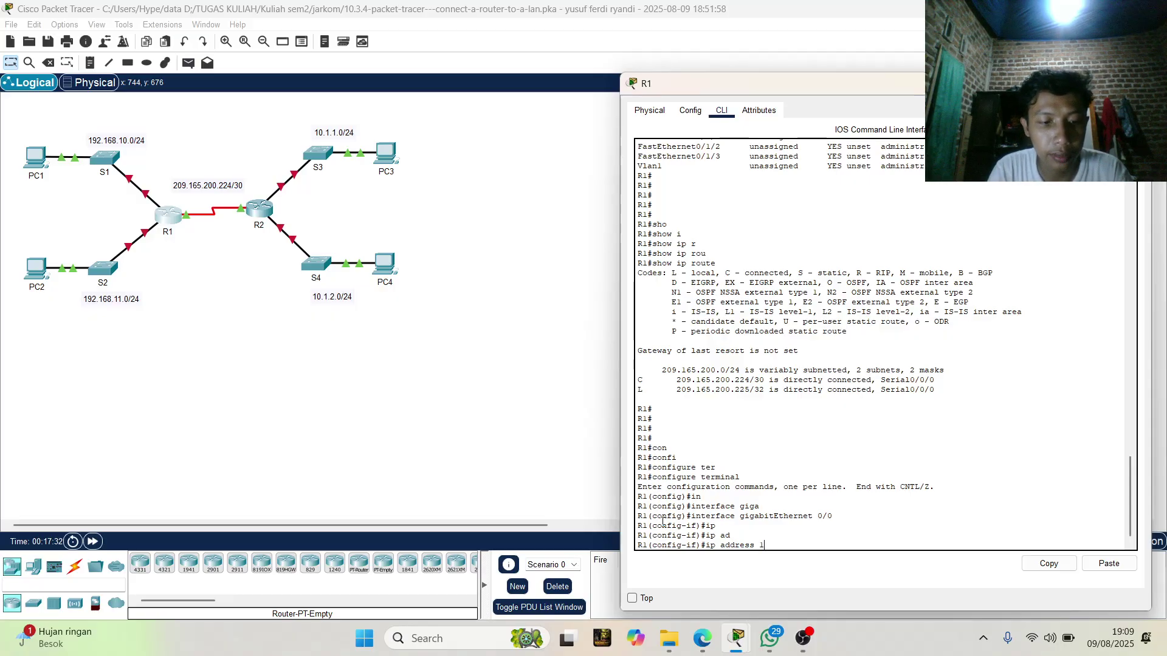
pyautogui.write('192')
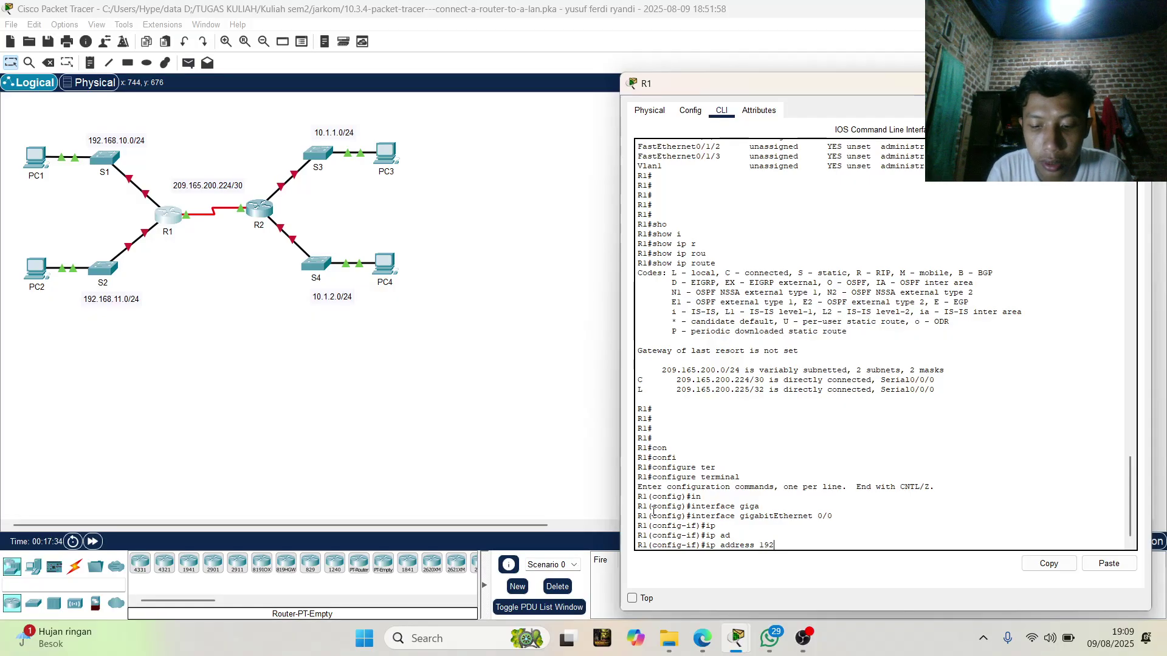
pyautogui.write('.168')
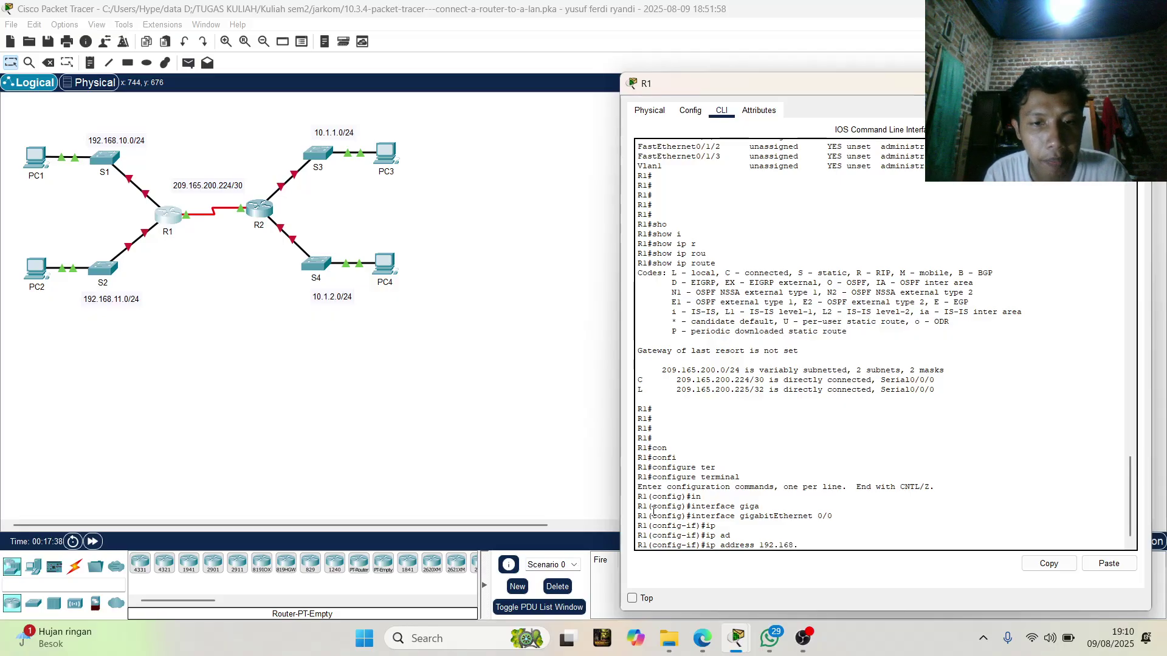
pyautogui.write('.10')
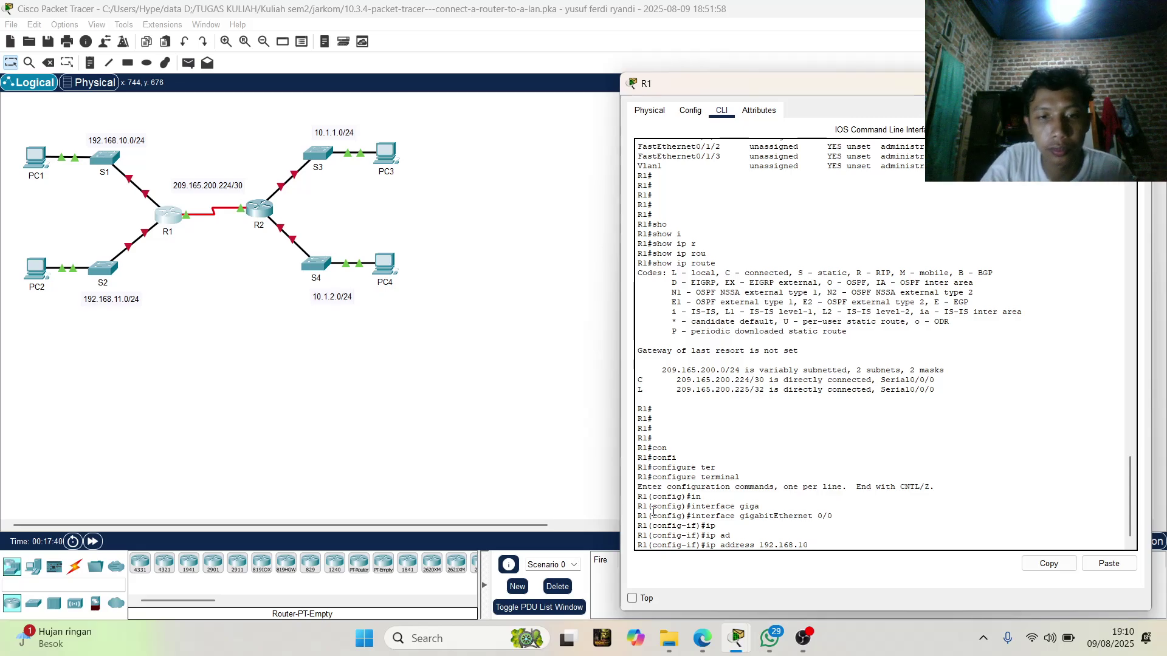
pyautogui.write('.')
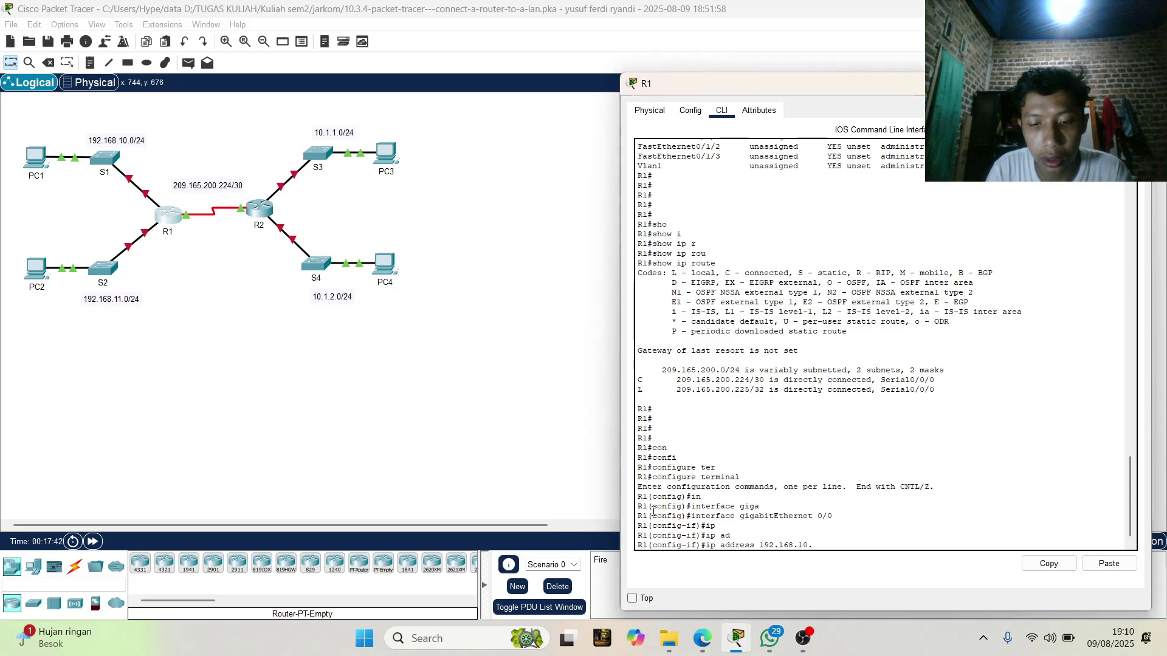
pyautogui.write('1')
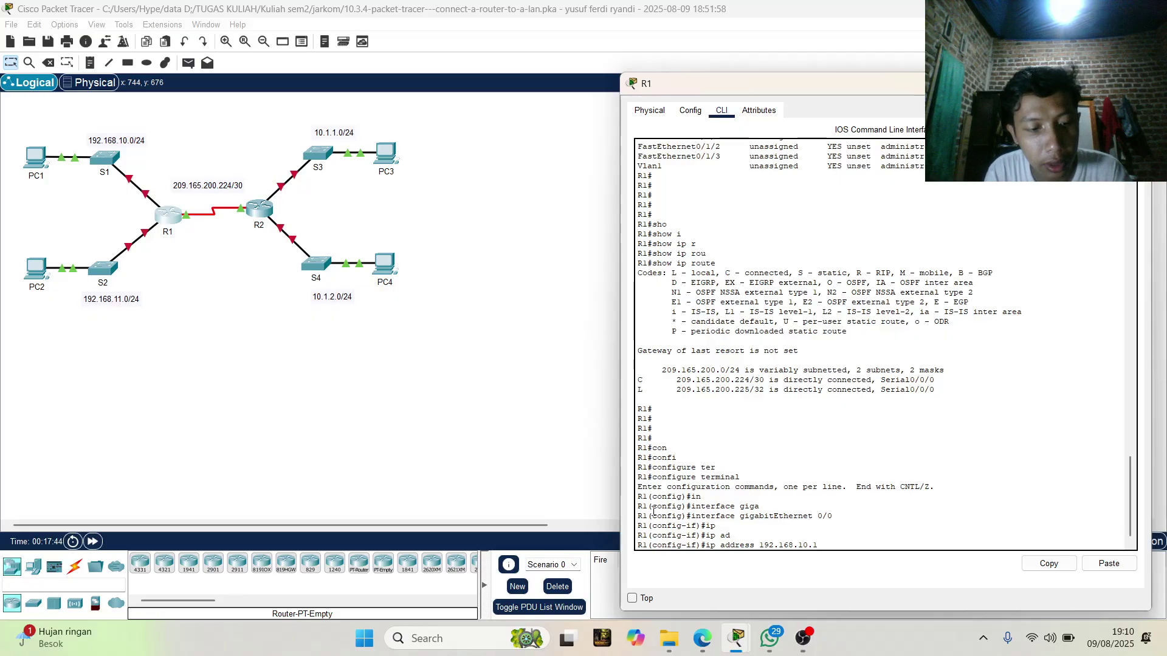
pyautogui.write(' 255')
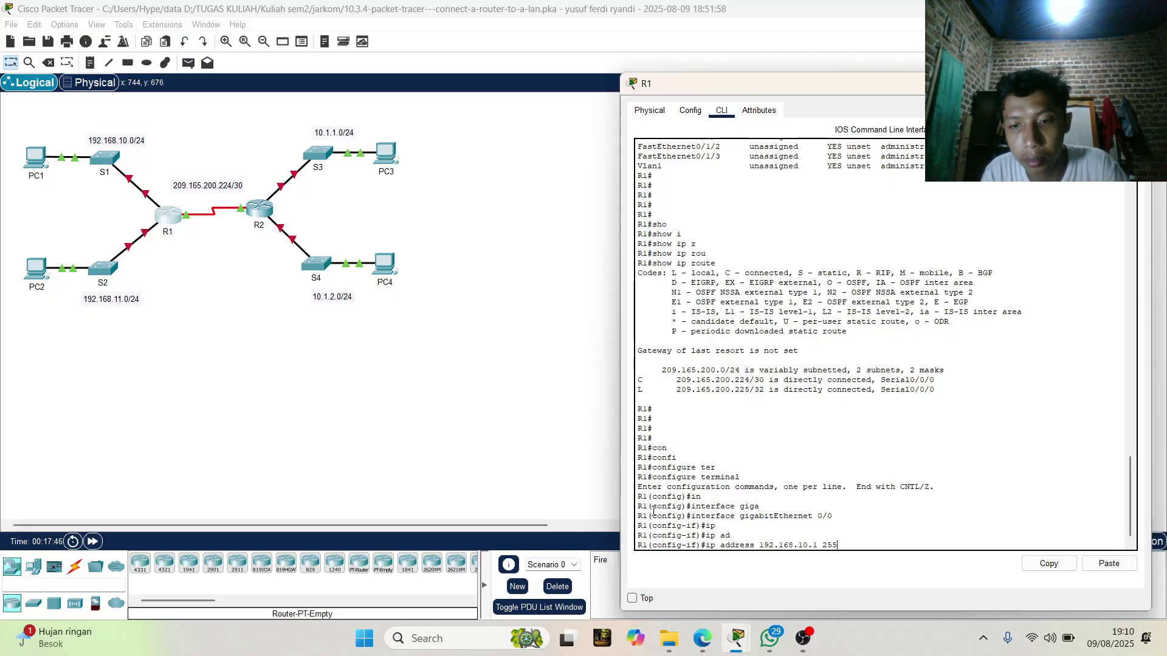
pyautogui.write('.2')
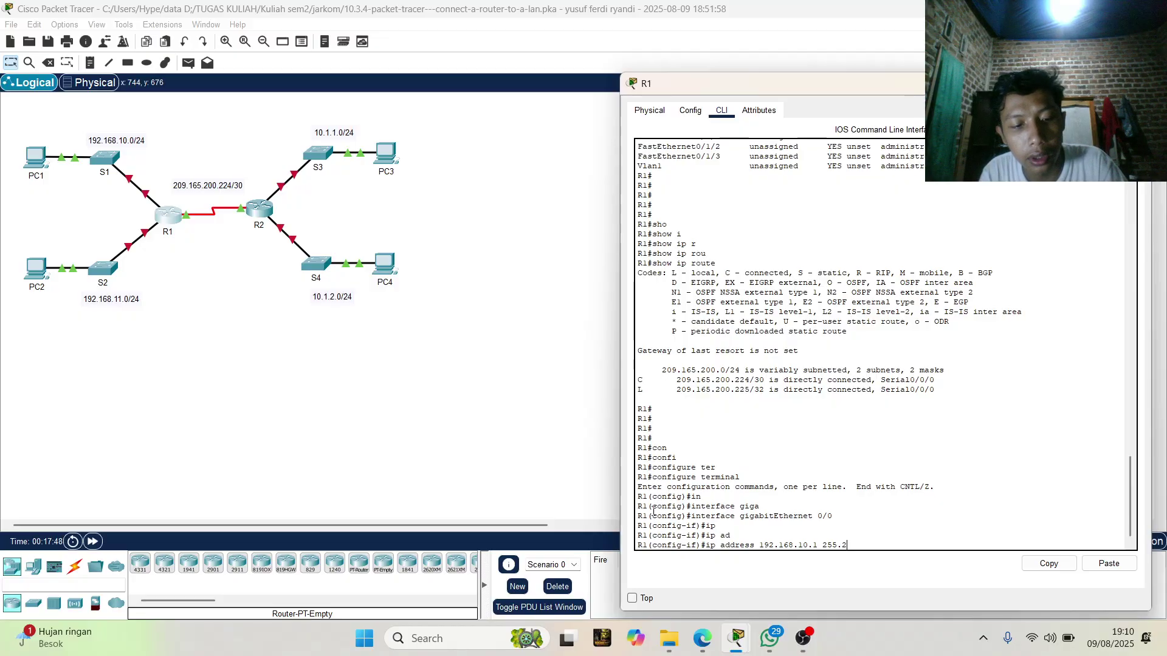
pyautogui.write('55.')
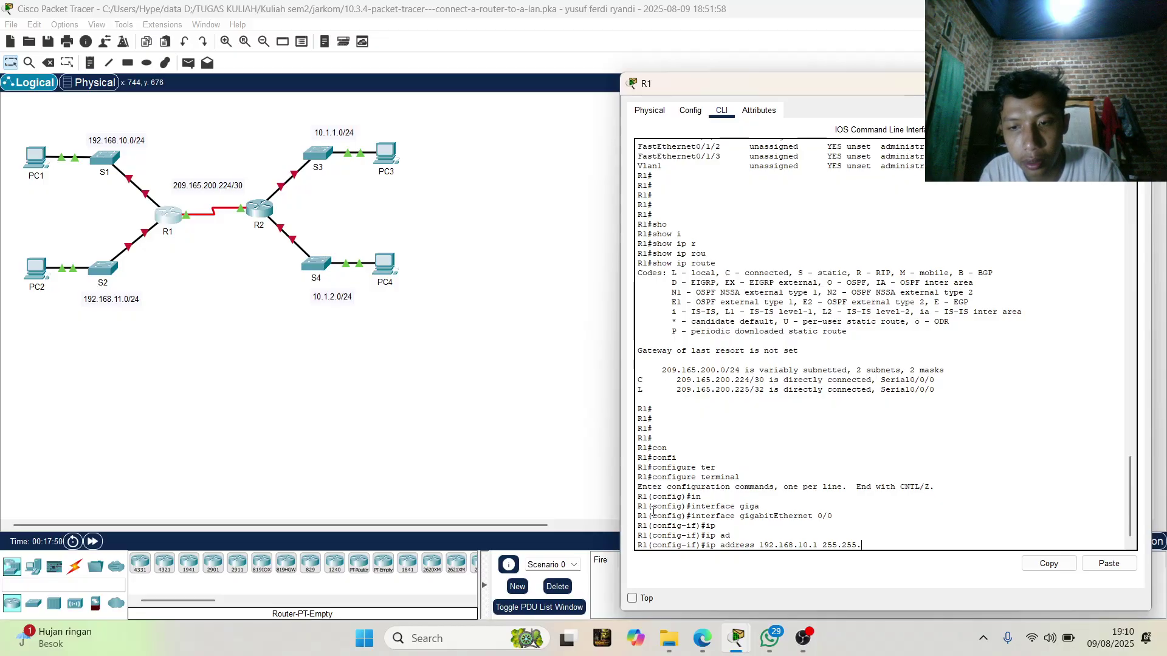
pyautogui.write('255')
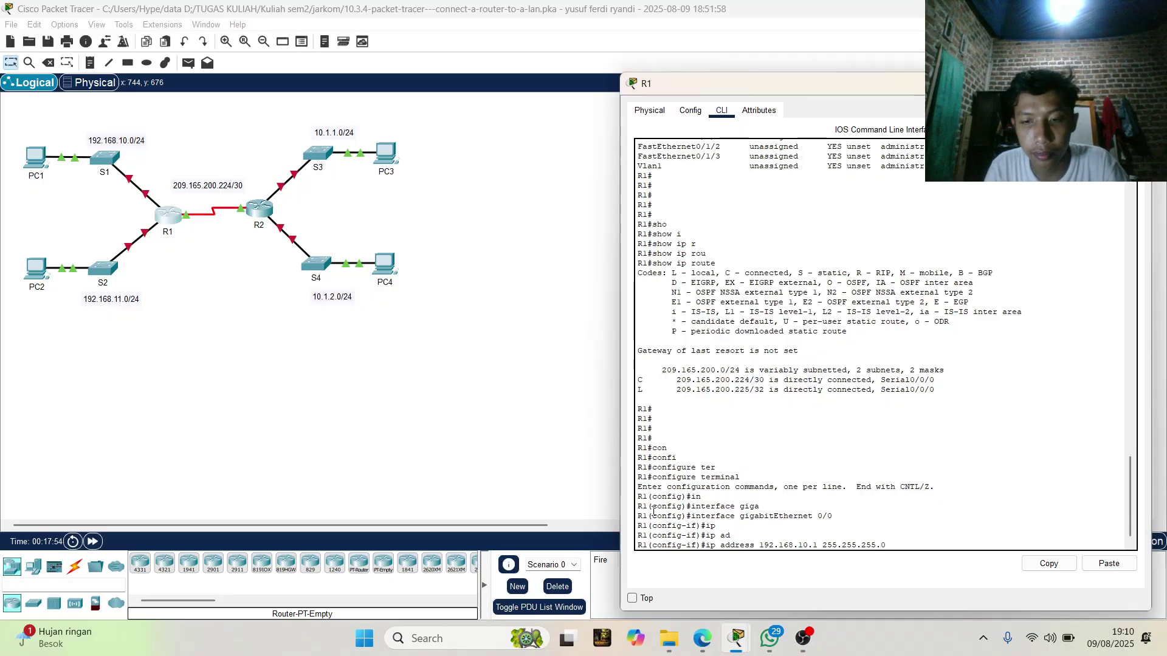
pyautogui.write('.0')
pyautogui.press('Return')
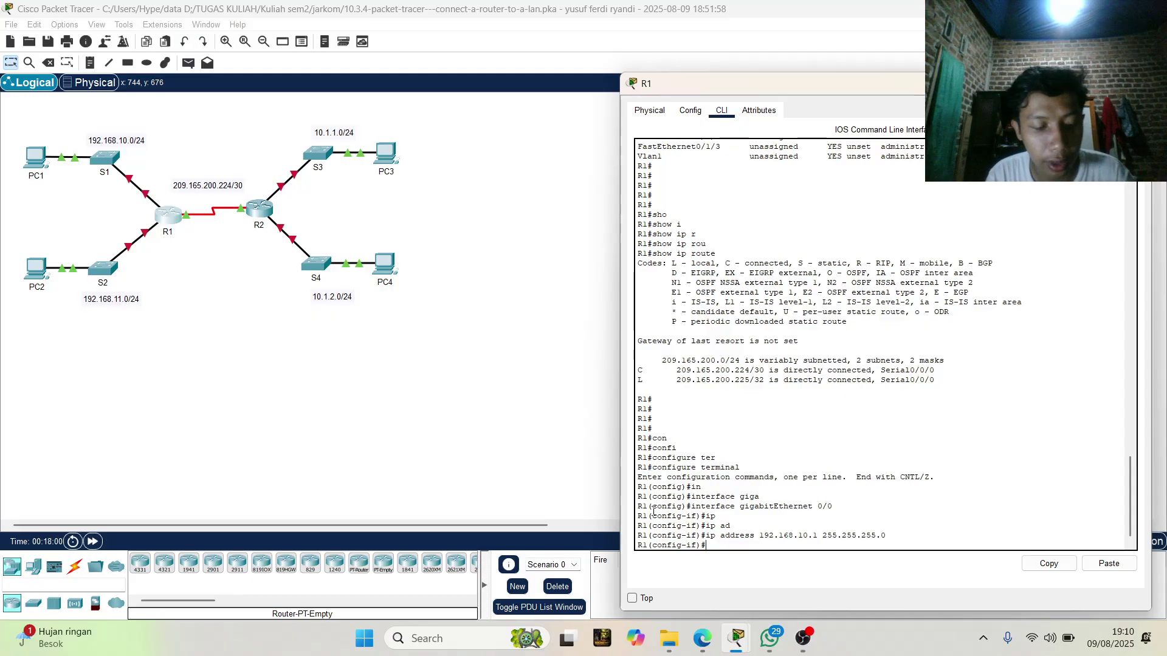
# Enable R1's GigabitEthernet 0/0 interface with no shutdown and return to an empty interface configuration prompt.
pyautogui.write('no s')
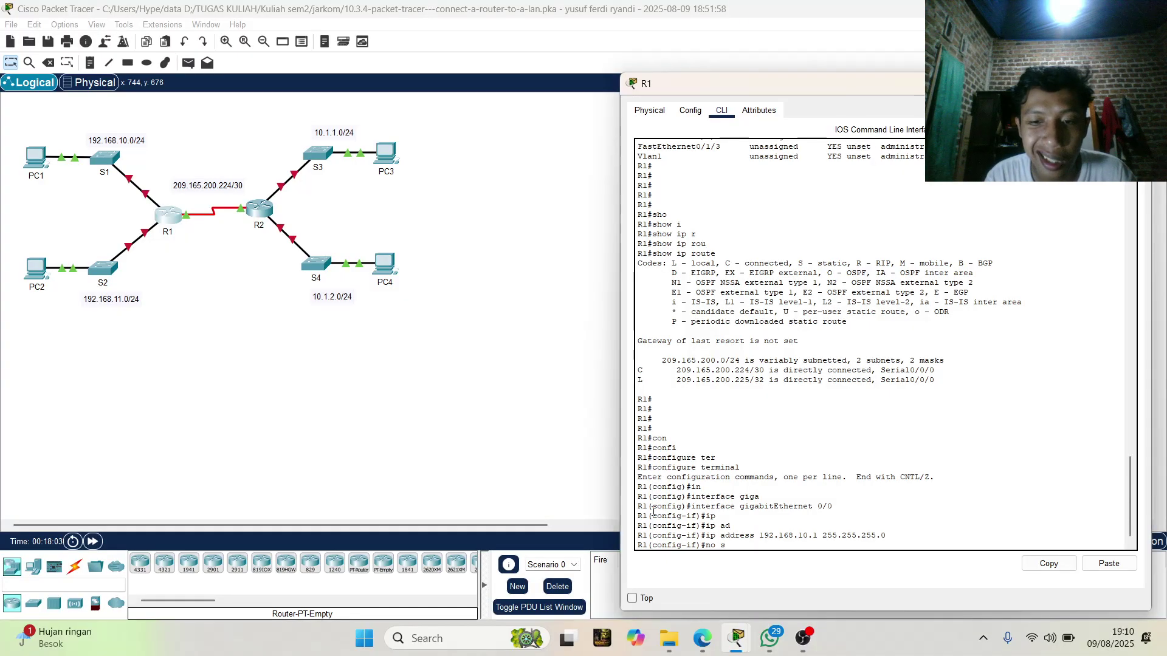
pyautogui.press('Tab')
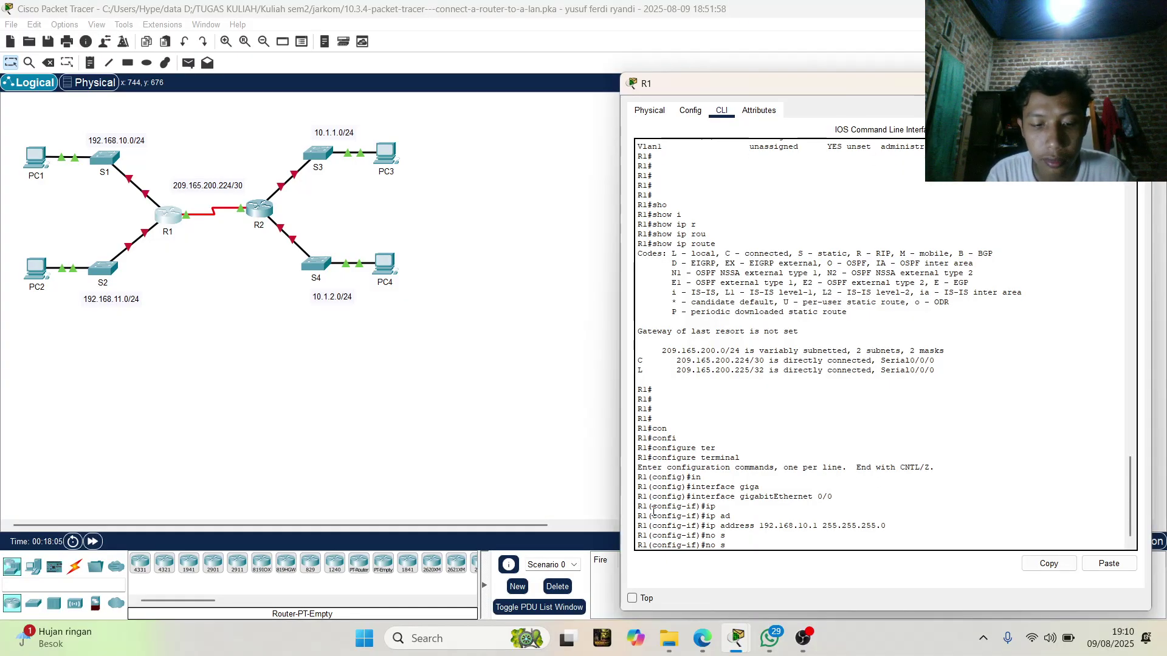
pyautogui.write('hu')
pyautogui.press('Tab')
pyautogui.press('Return')
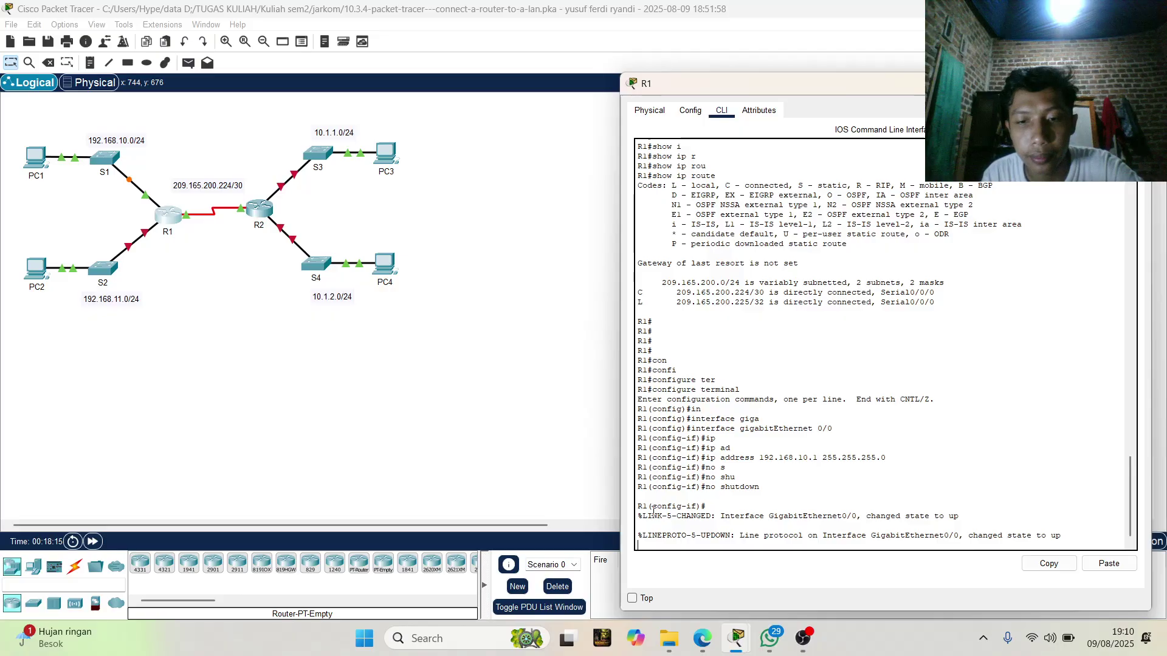
pyautogui.press('Return')
pyautogui.press('Return')
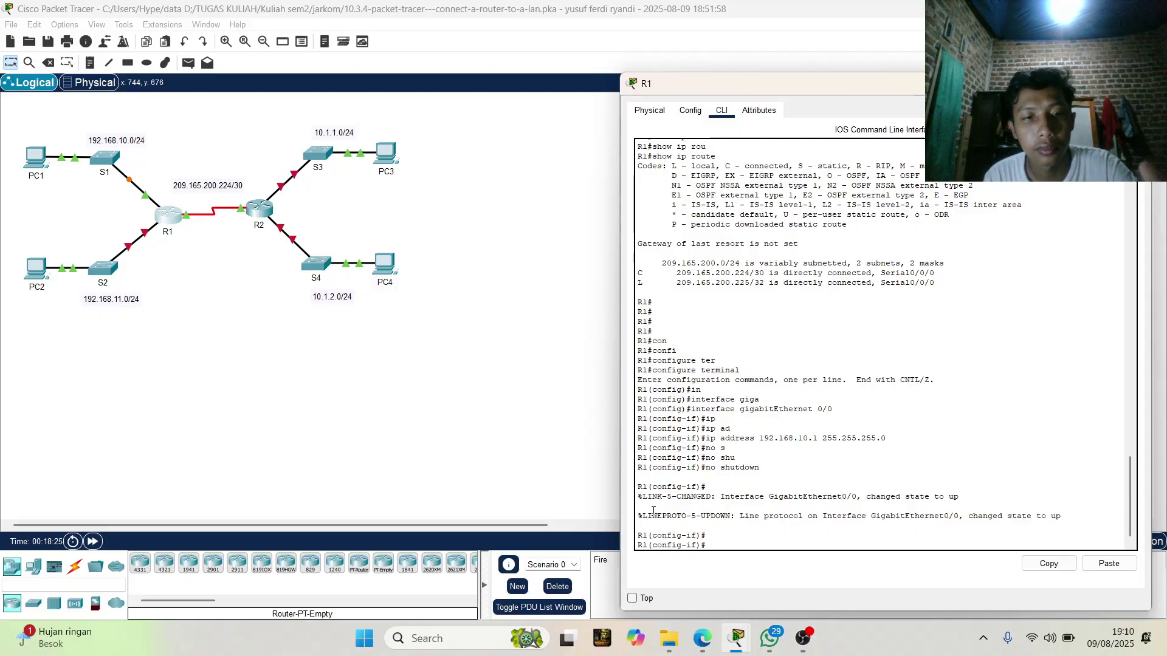
# Set the description of R1's GigabitEthernet 0/0 interface to "LAN connection to S1".
pyautogui.write('d')
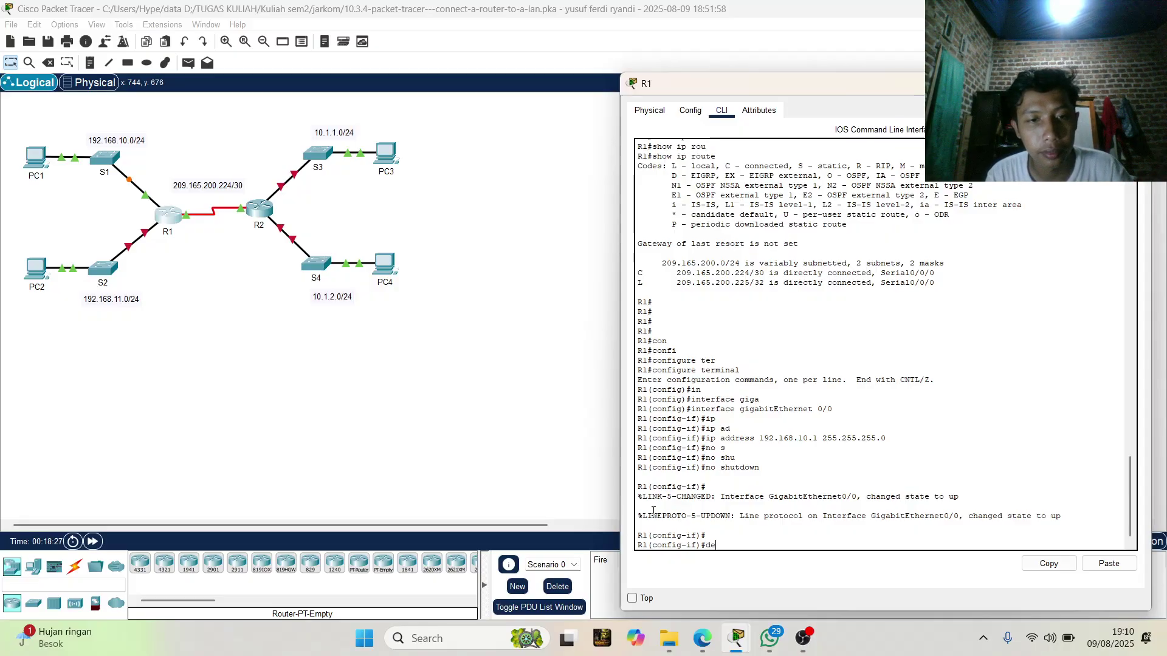
pyautogui.write('e')
pyautogui.press('Tab')
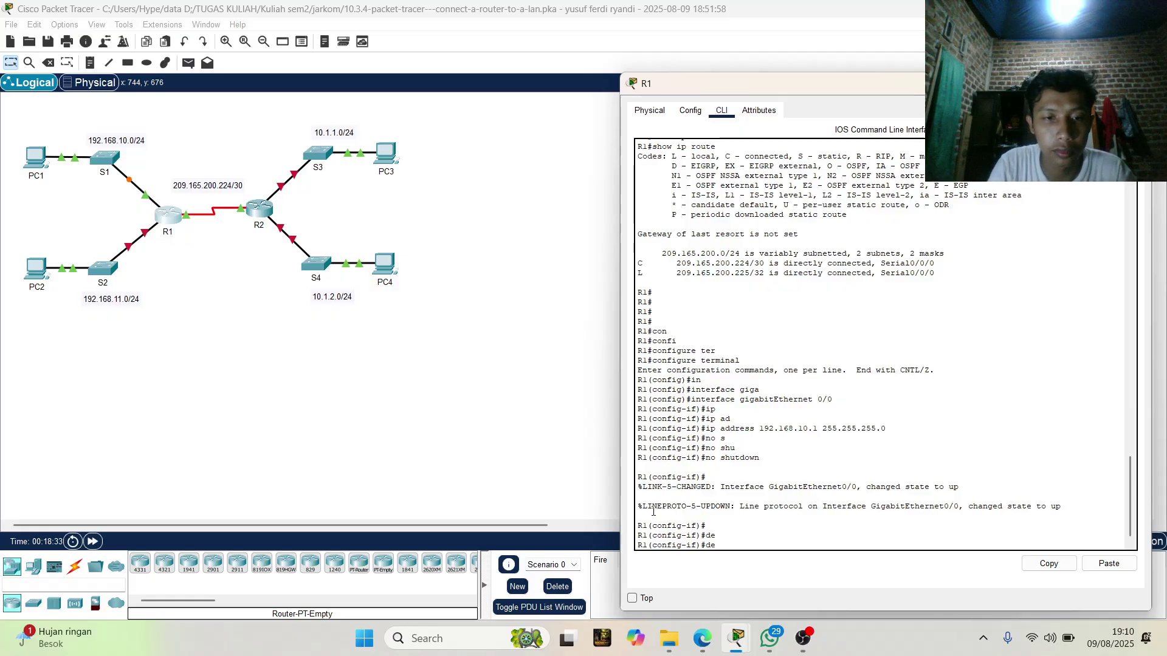
pyautogui.write('s')
pyautogui.press('Tab')
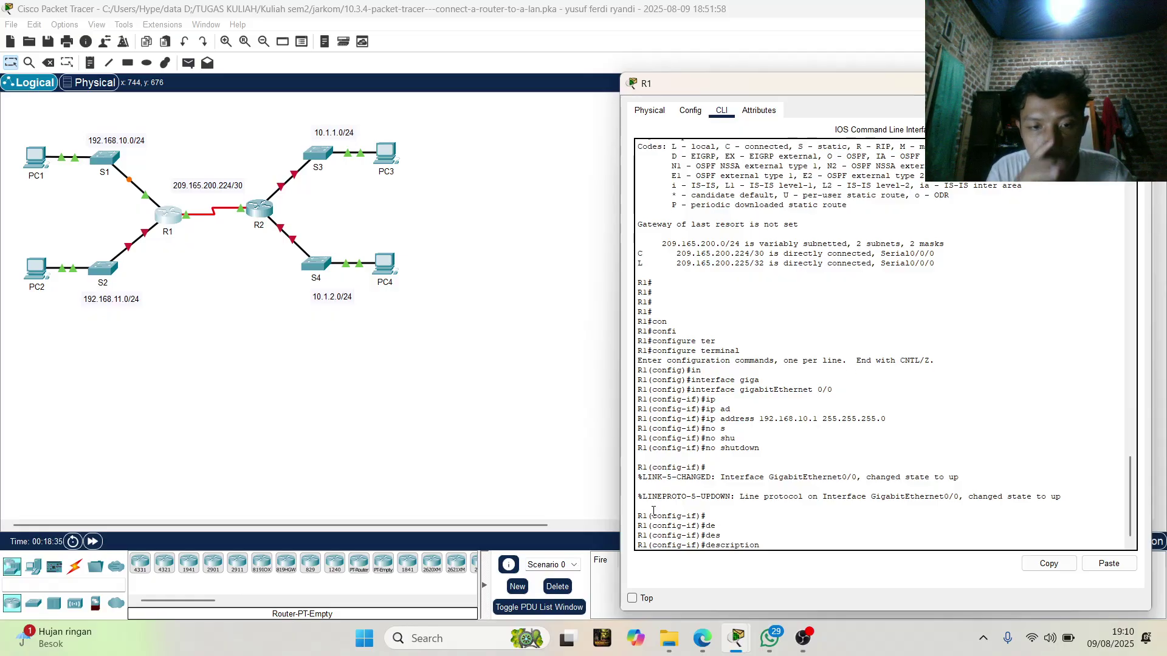
pyautogui.write('la')
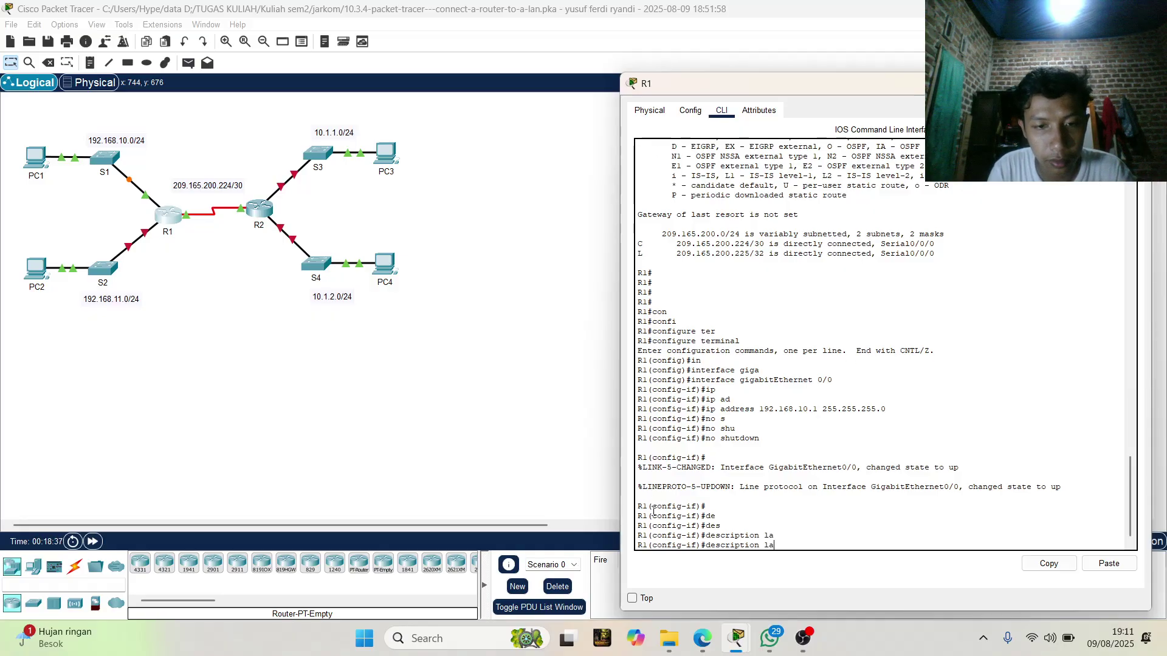
pyautogui.press('Tab')
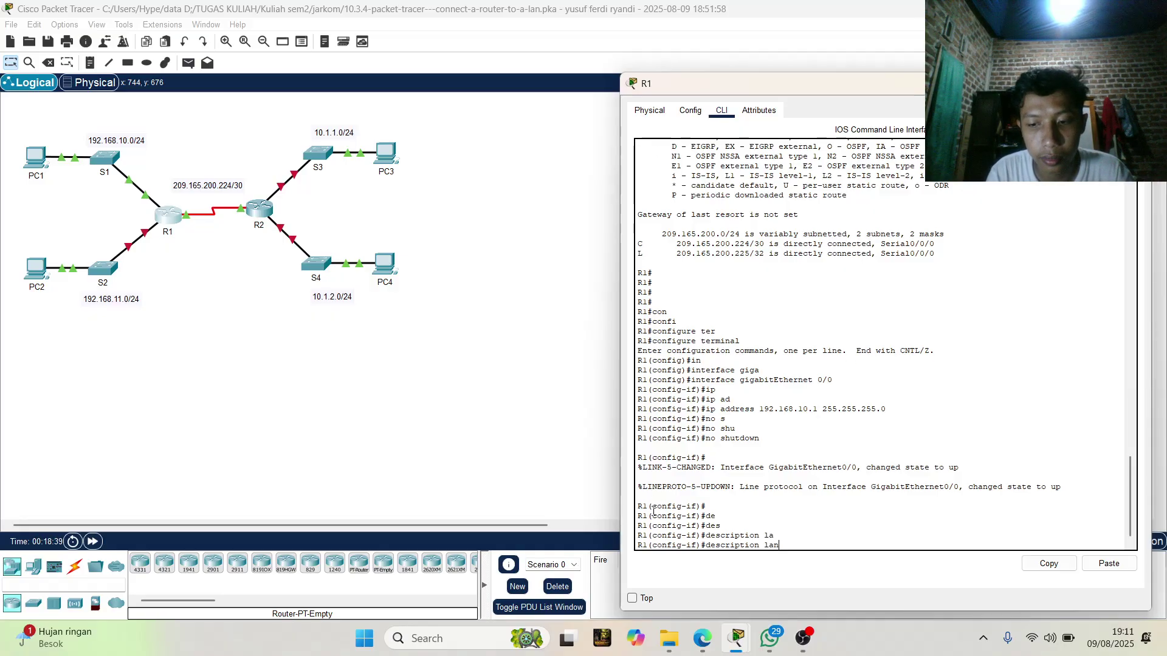
pyautogui.press('BackSpace')
pyautogui.press('BackSpace')
pyautogui.press('BackSpace')
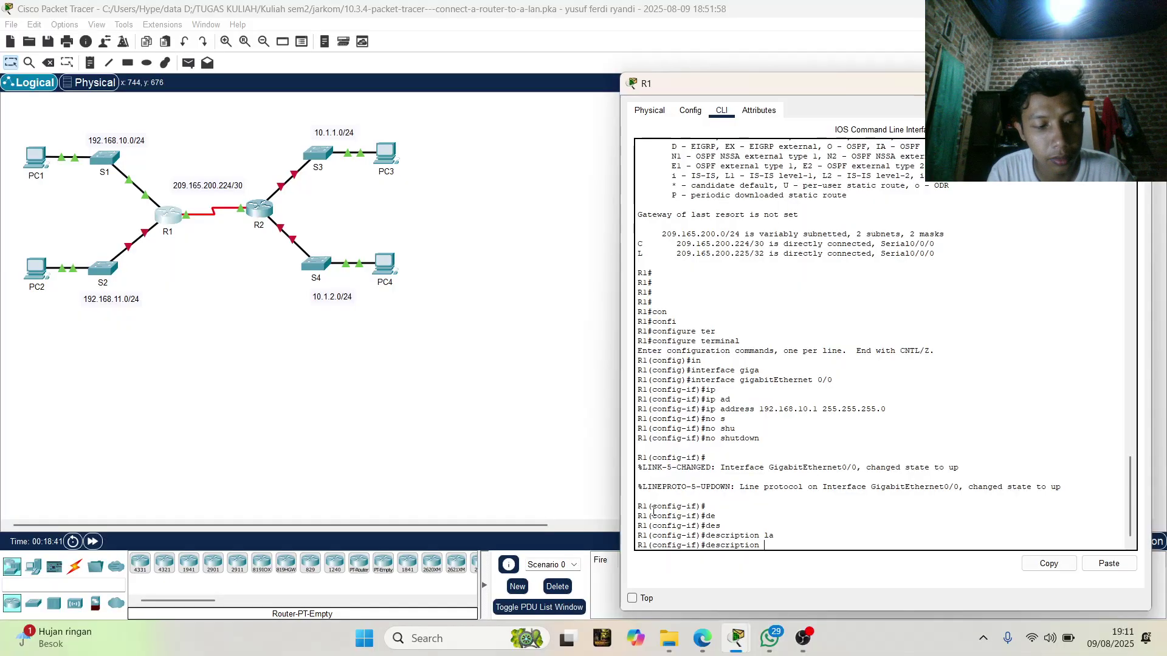
pyautogui.write('LAN')
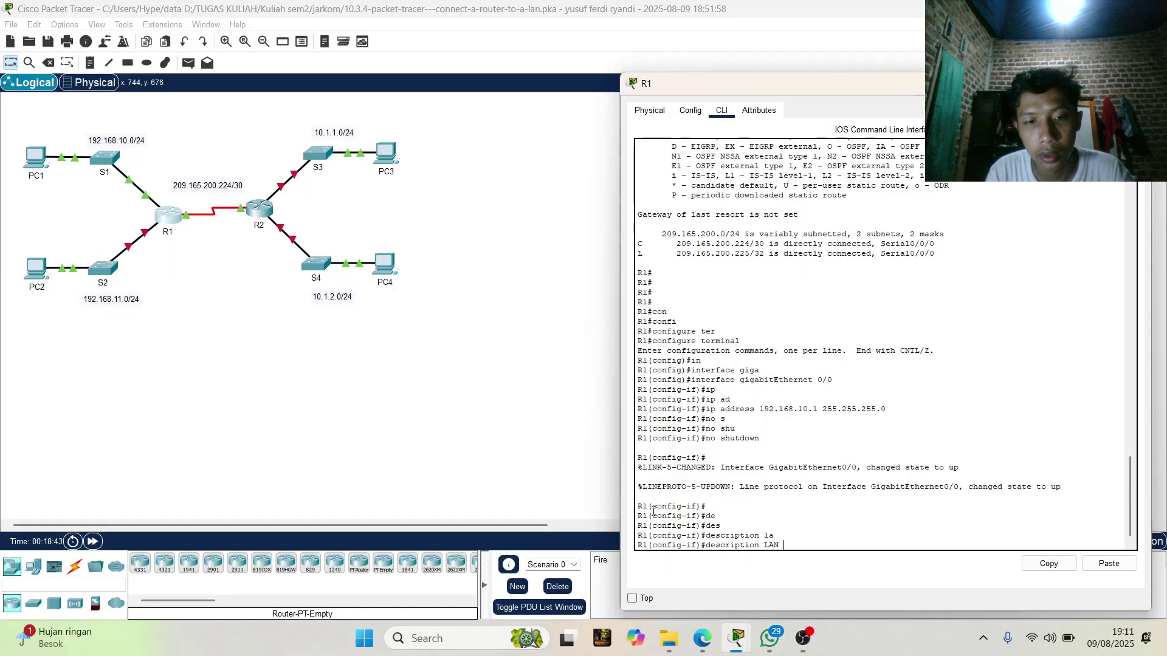
pyautogui.write(' co')
pyautogui.press('Tab')
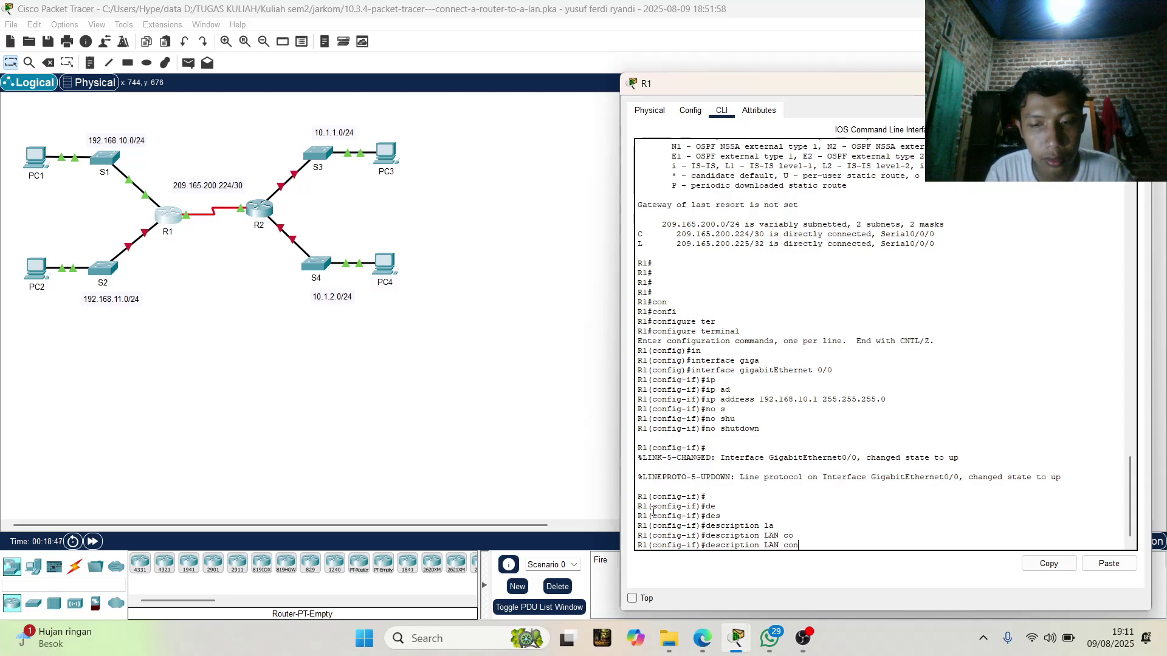
pyautogui.press('Tab')
pyautogui.write('ne')
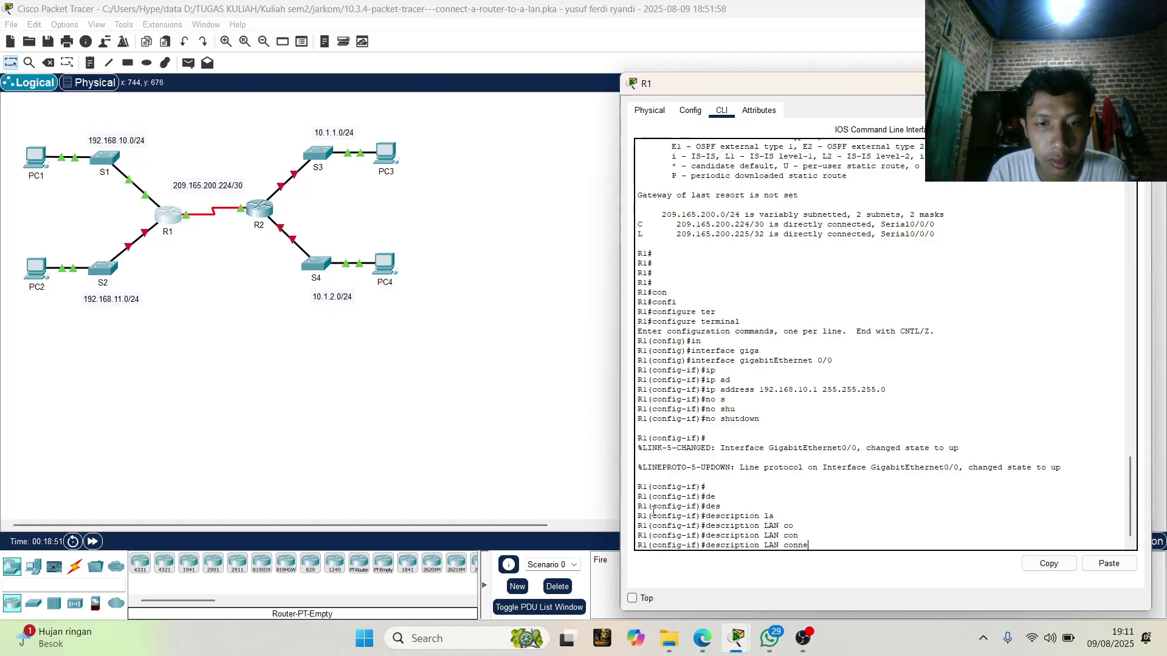
pyautogui.write('c')
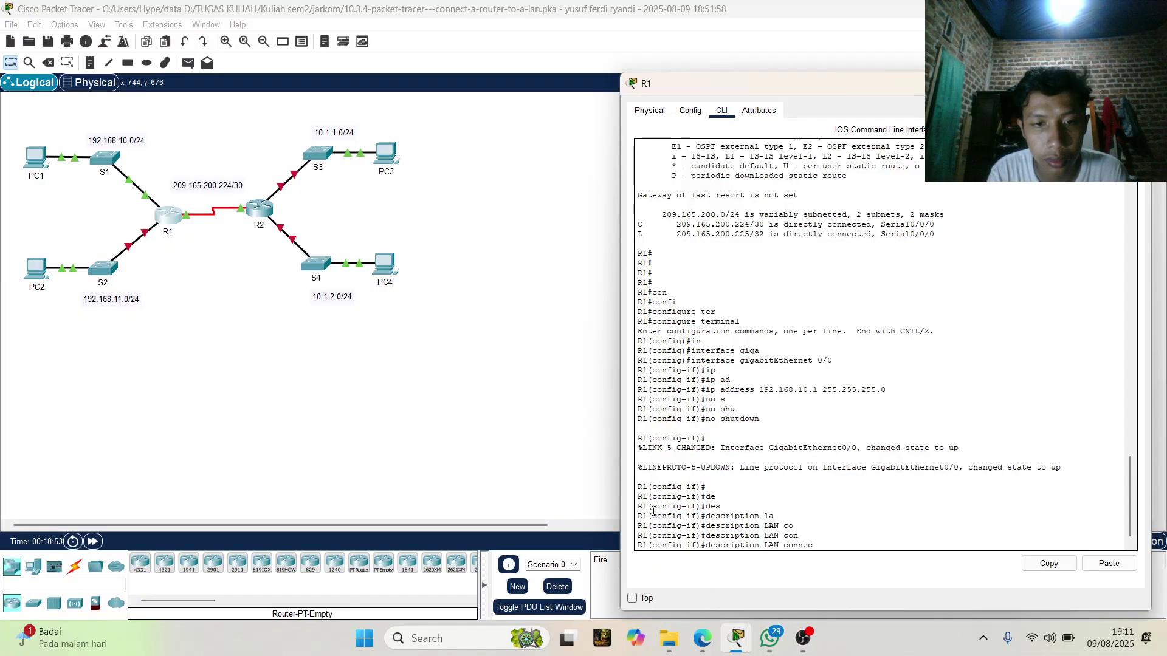
pyautogui.write('t')
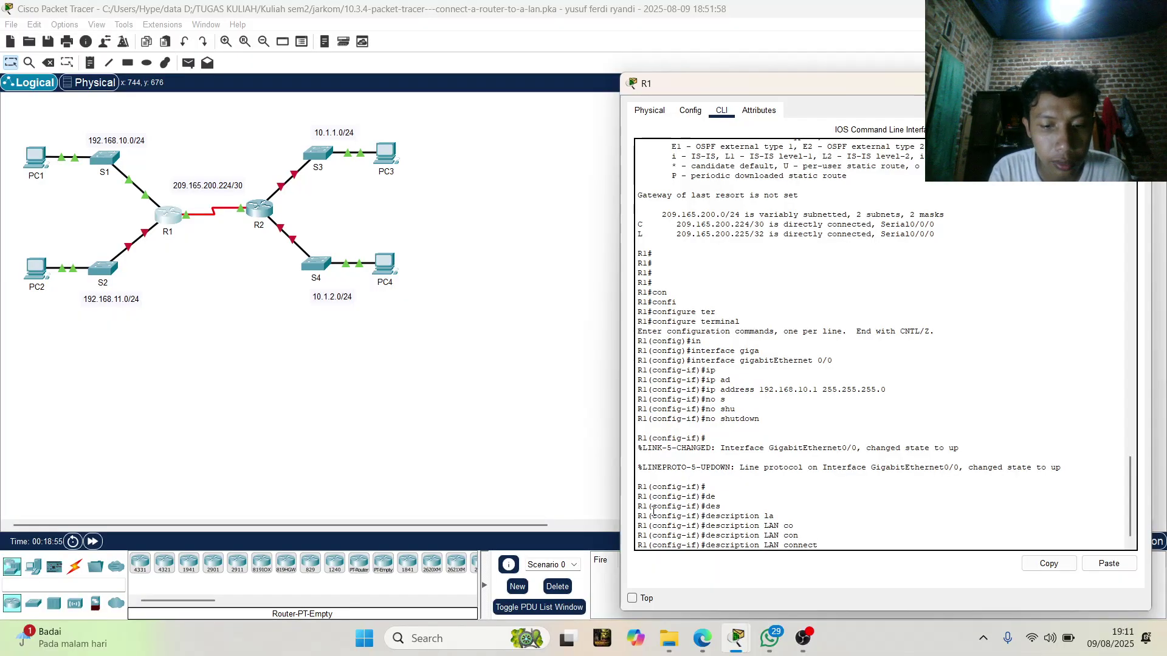
pyautogui.write('ion t')
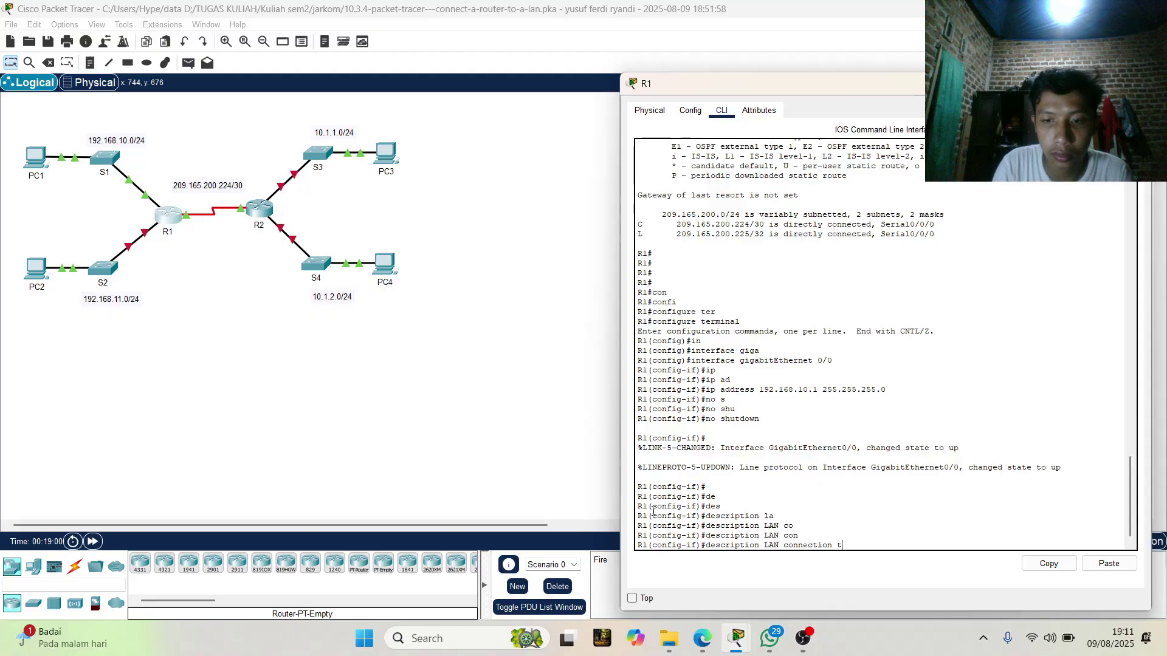
pyautogui.write('n')
pyautogui.press('BackSpace')
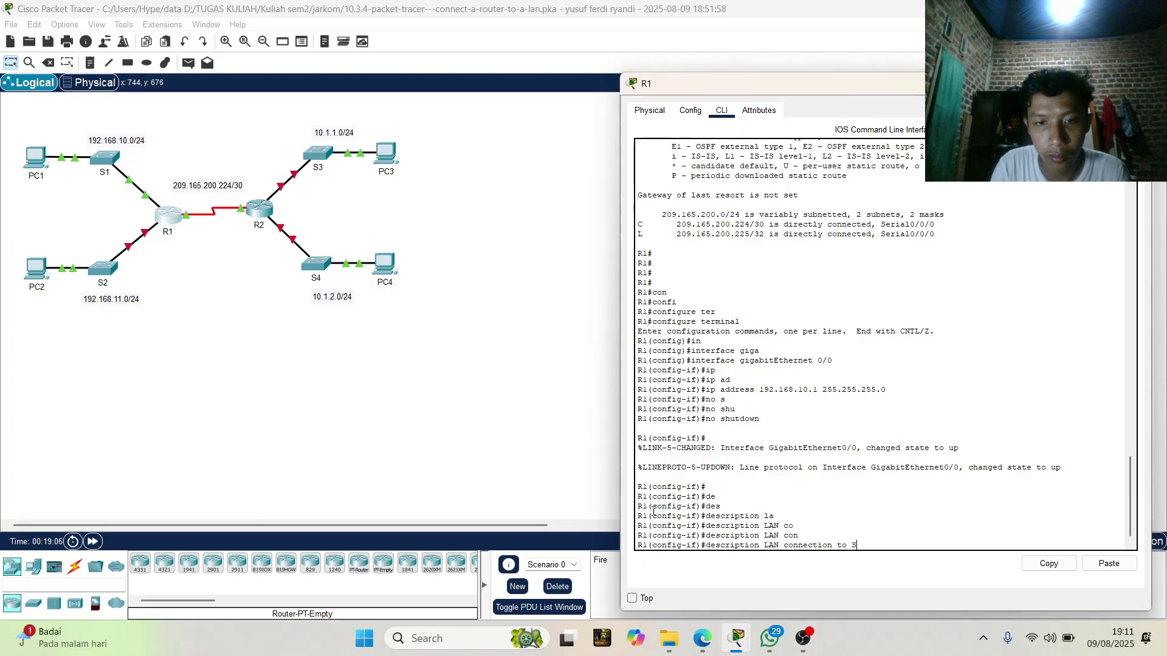
pyautogui.write('S1')
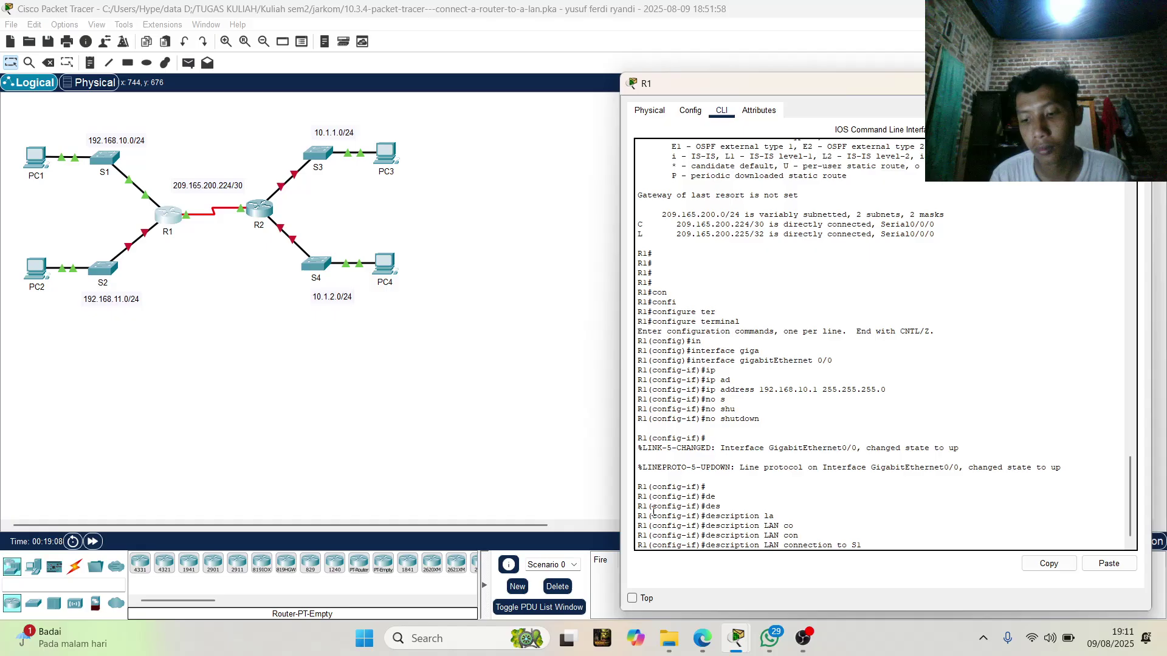
pyautogui.press('Return')
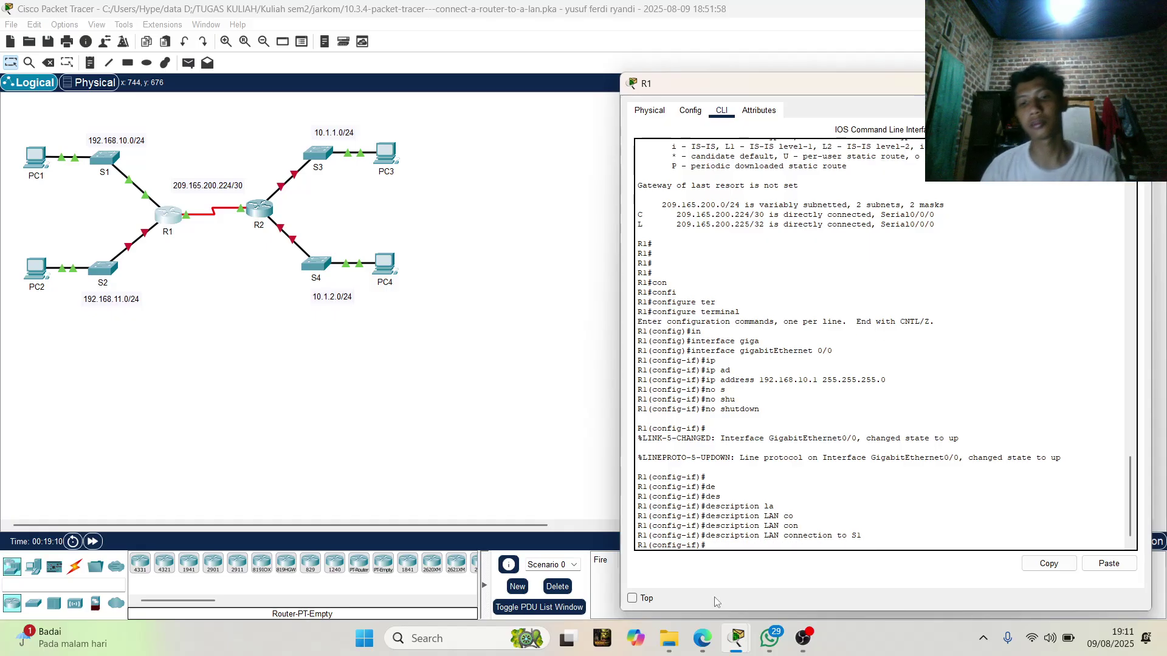
pyautogui.moveTo(737, 638)
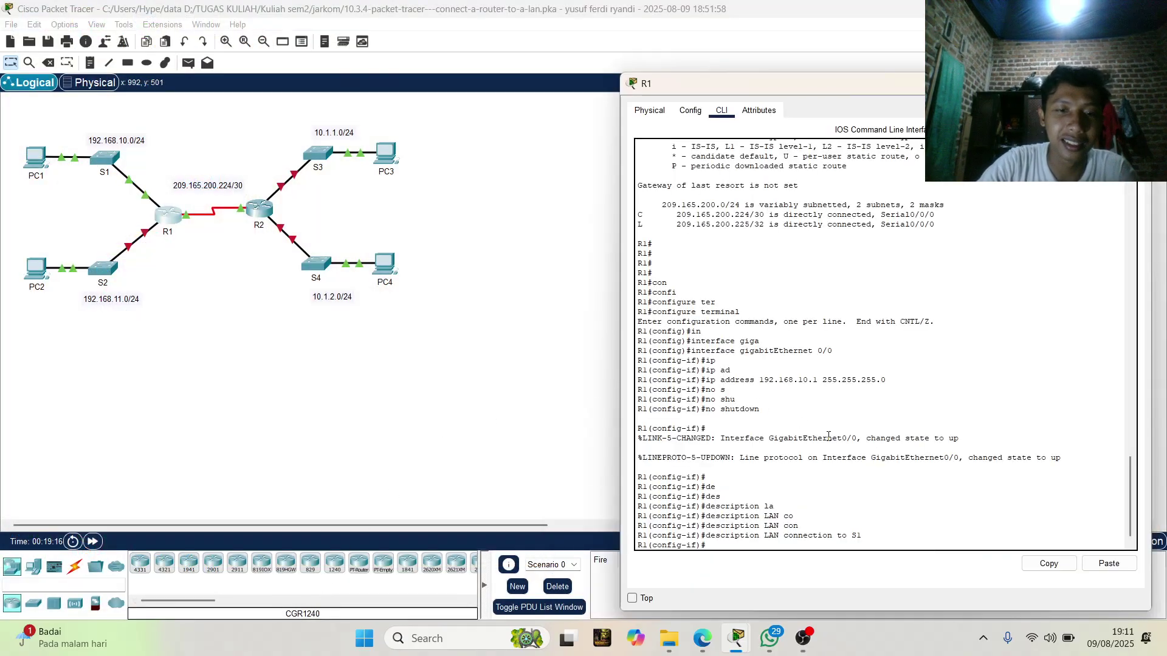
pyautogui.write('nd')
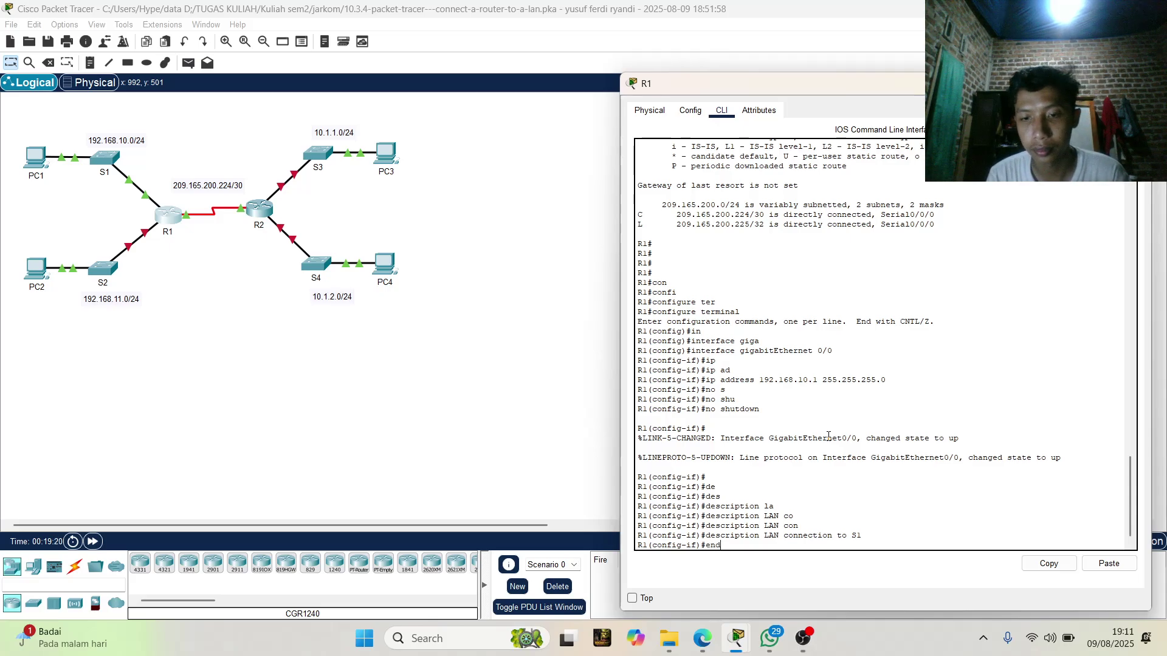
pyautogui.press('BackSpace')
pyautogui.press('BackSpace')
pyautogui.press('BackSpace')
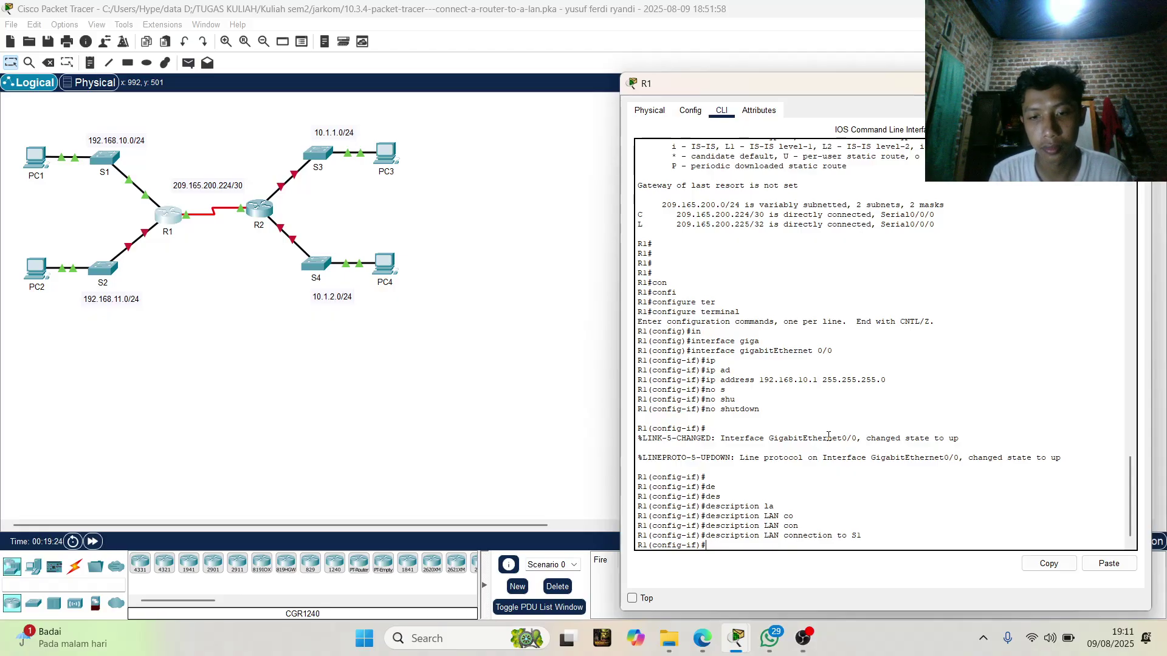
# End R1's interface configuration session and return to the privileged EXEC prompt.
pyautogui.write('end')
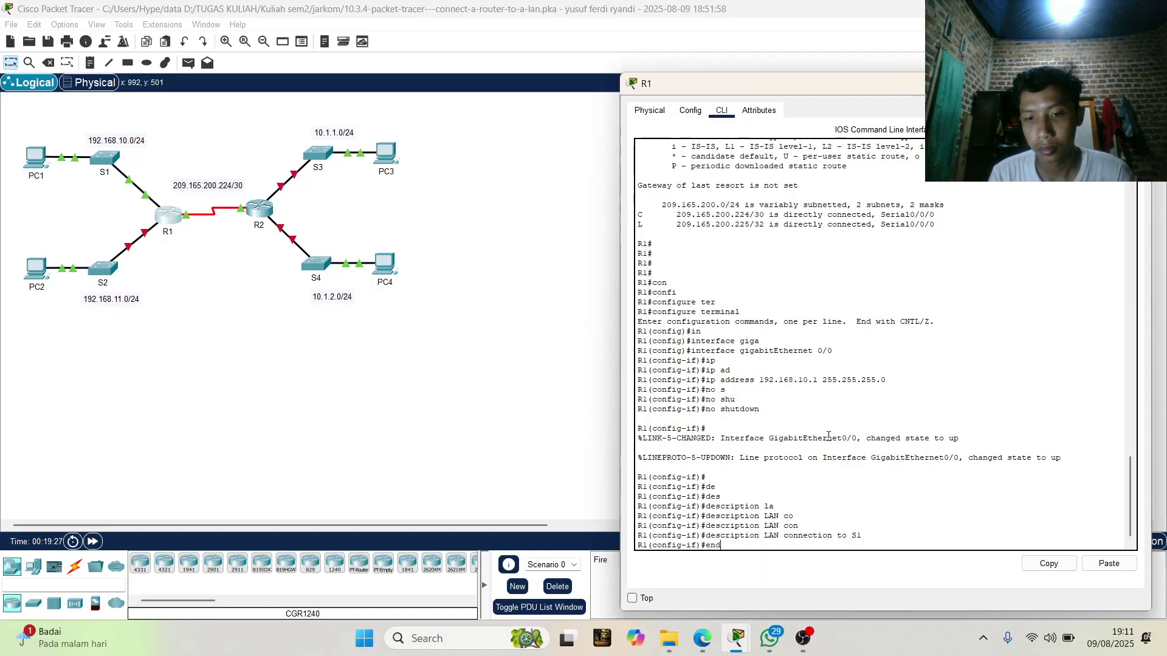
pyautogui.press('Return')
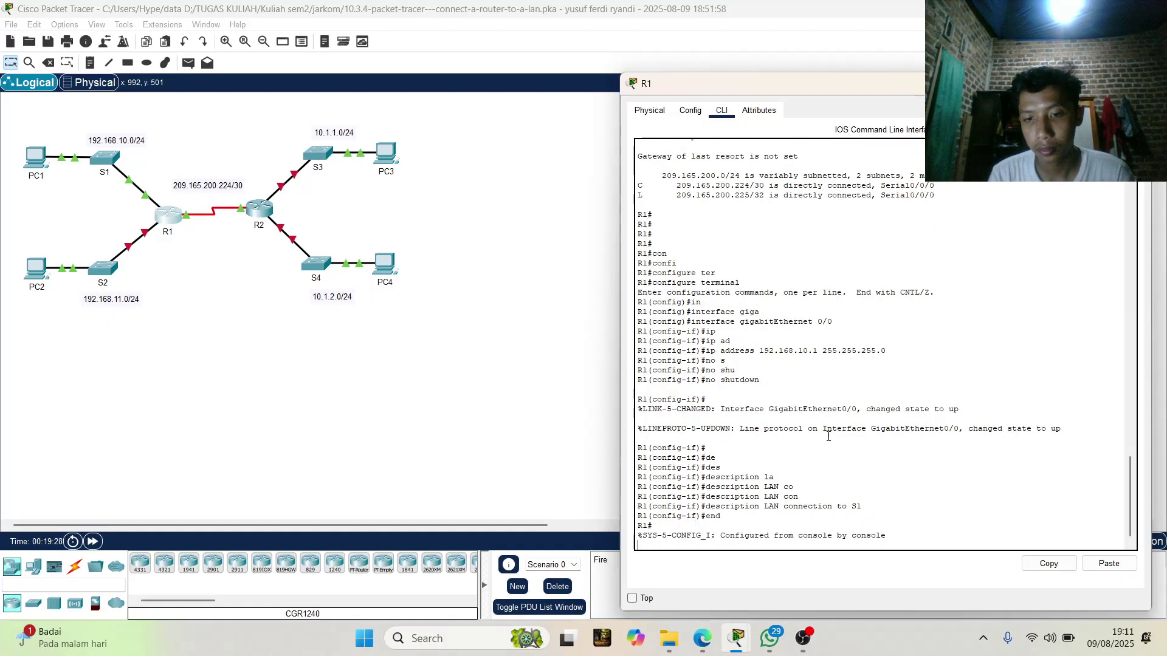
pyautogui.press('Return')
pyautogui.press('Return')
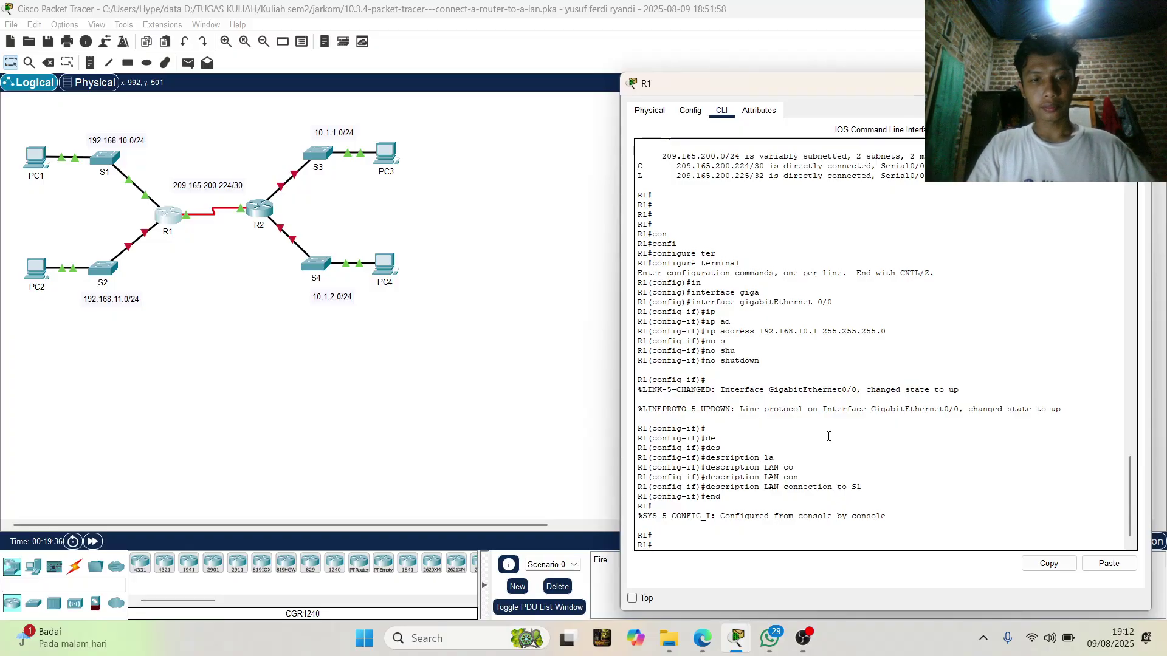
pyautogui.write('c')
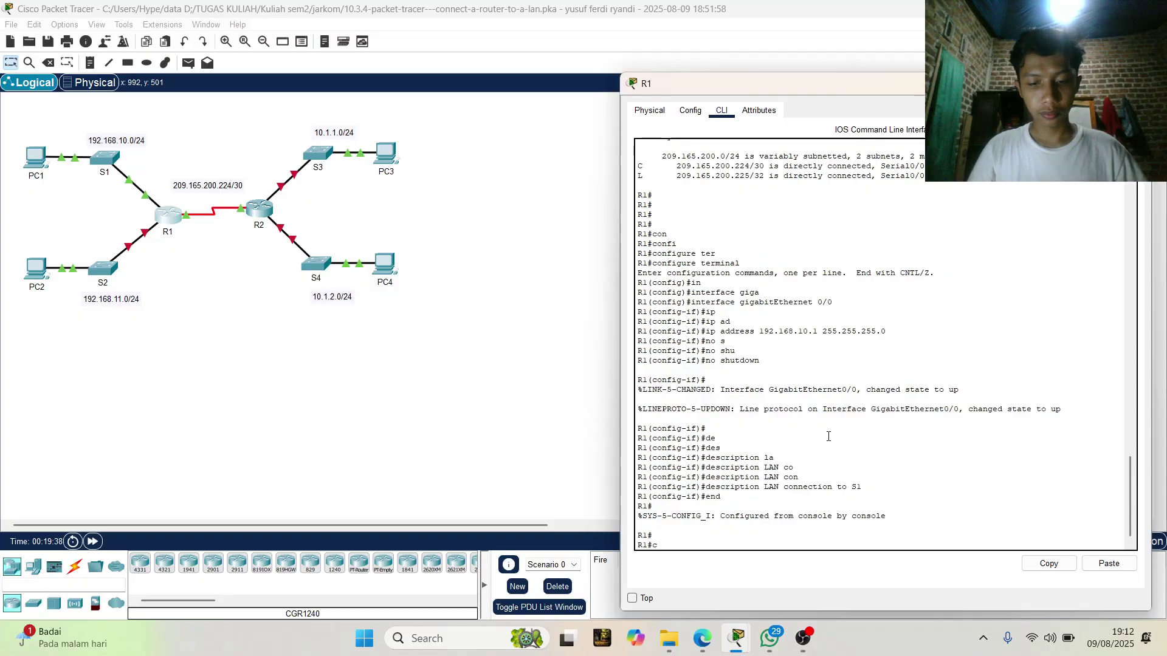
pyautogui.write('on')
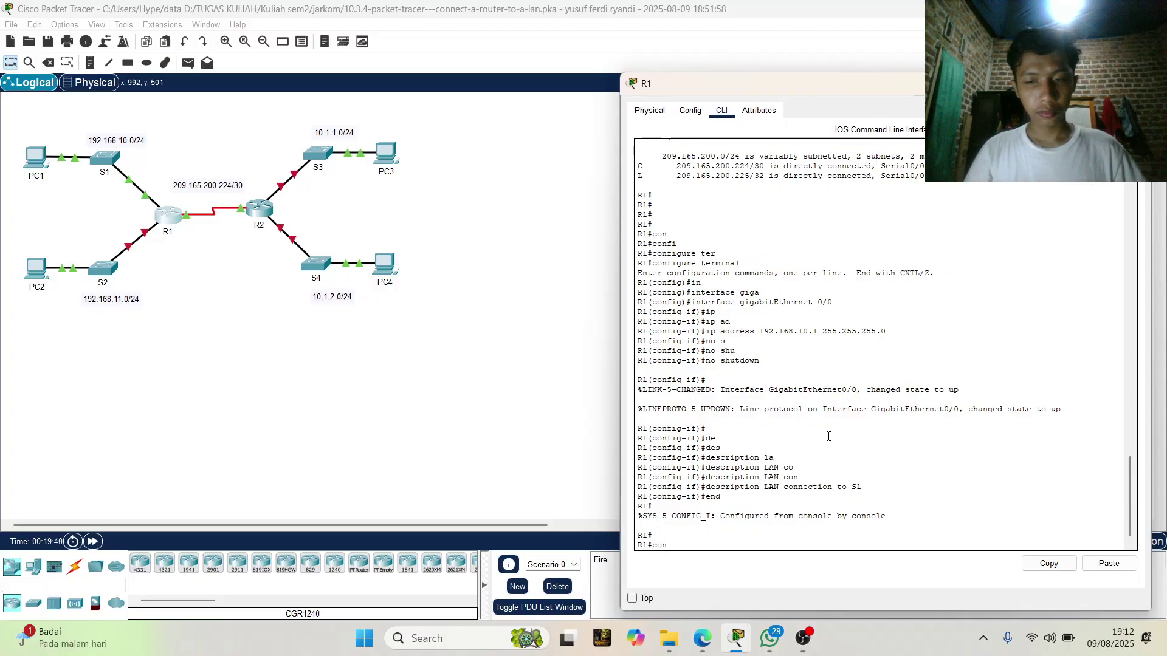
pyautogui.press('Tab')
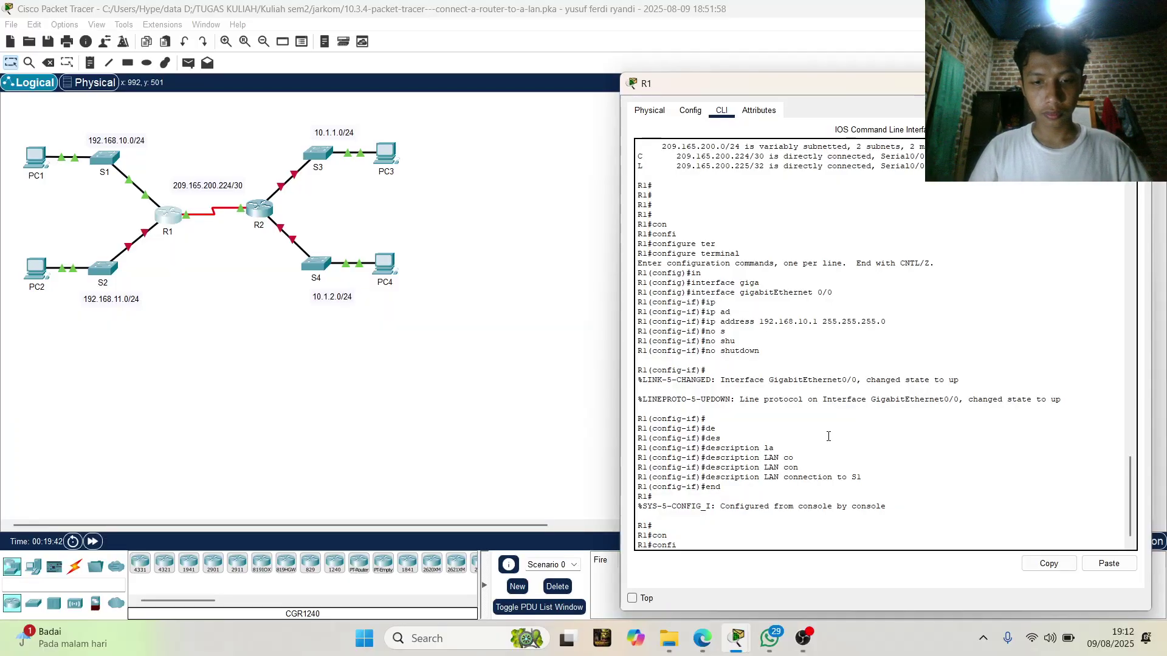
pyautogui.write('fi')
pyautogui.press('Tab')
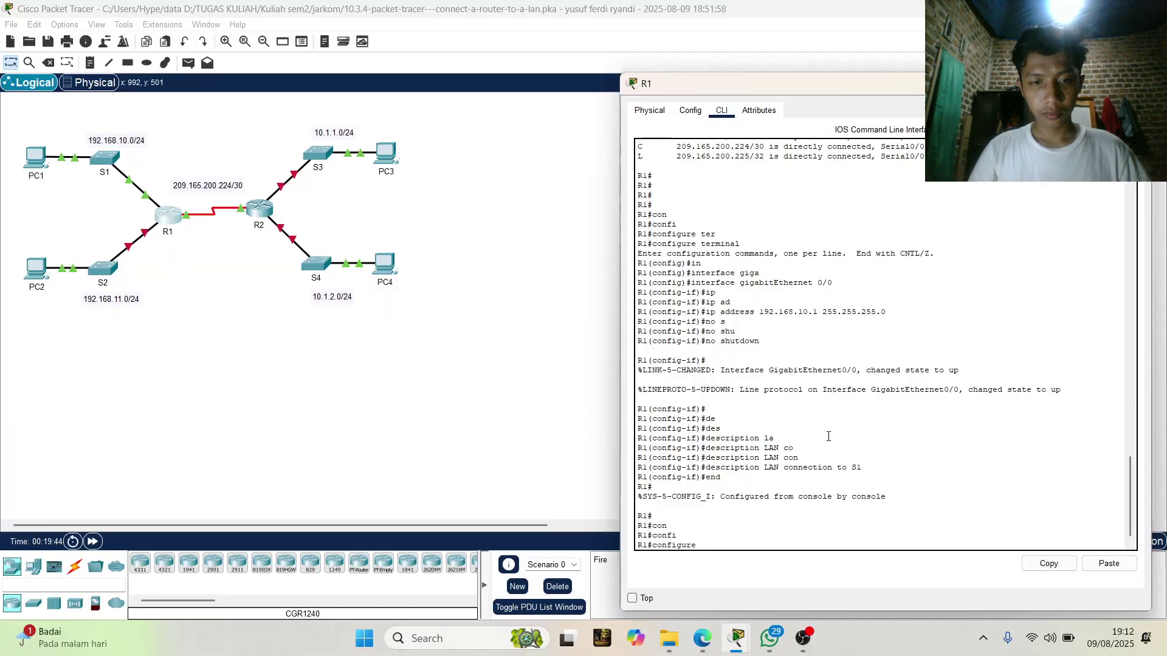
pyautogui.write('fr')
pyautogui.press('Tab')
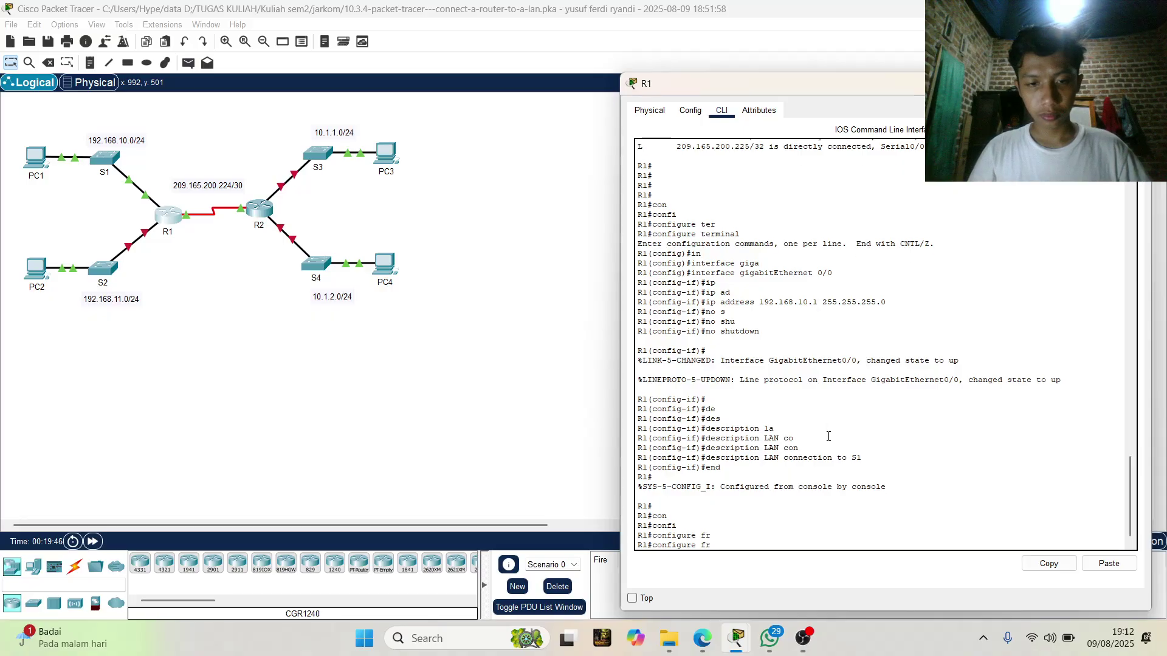
pyautogui.write('om')
pyautogui.press('Tab')
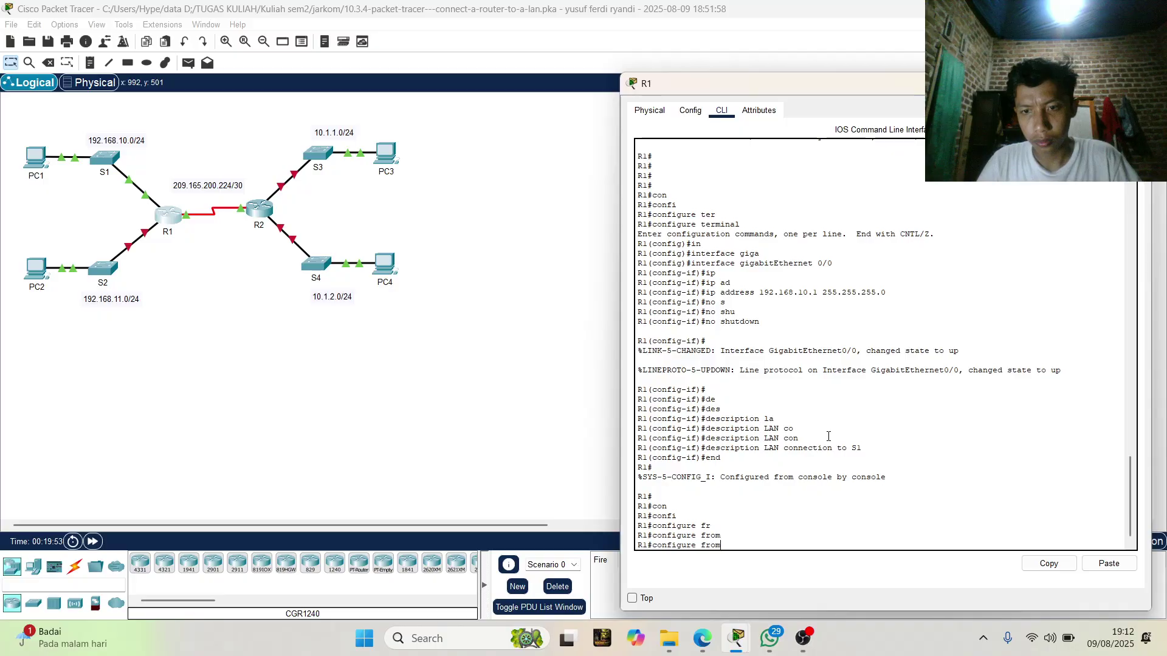
pyautogui.press('BackSpace')
pyautogui.press('BackSpace')
pyautogui.press('BackSpace')
pyautogui.press('BackSpace')
pyautogui.press('BackSpace')
pyautogui.press('BackSpace')
pyautogui.press('BackSpace')
pyautogui.press('BackSpace')
pyautogui.press('BackSpace')
pyautogui.press('BackSpace')
pyautogui.press('BackSpace')
pyautogui.press('BackSpace')
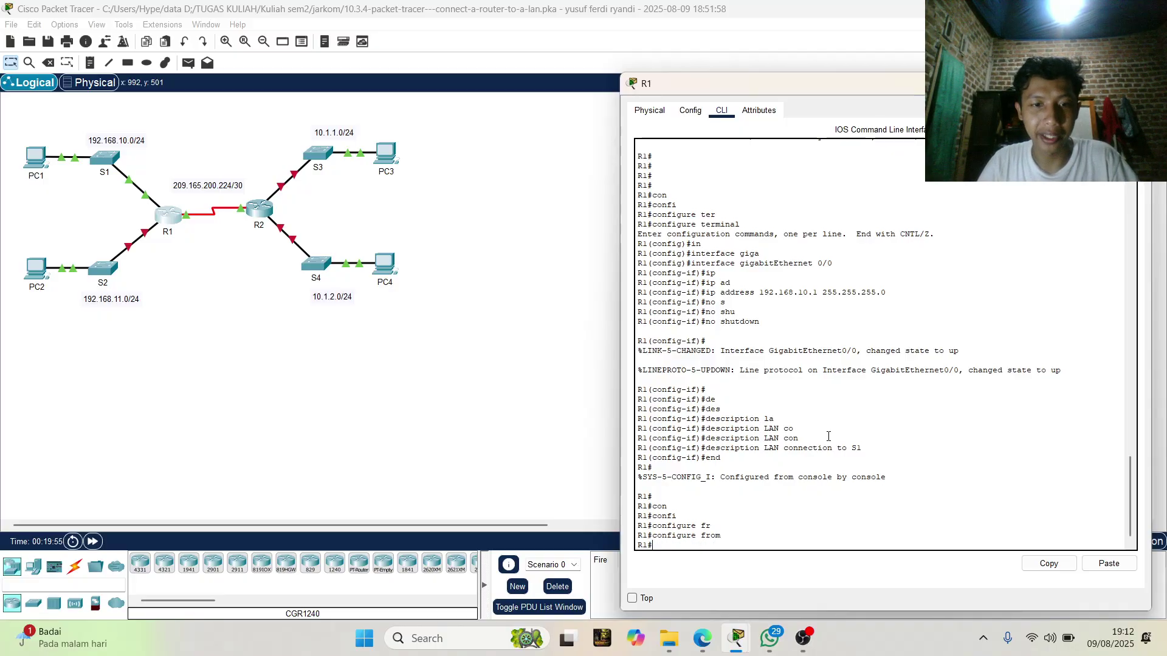
# Ping 192.168.10.10 from R1 and review the interface configuration commands and ping output in the console.
pyautogui.write('ping')
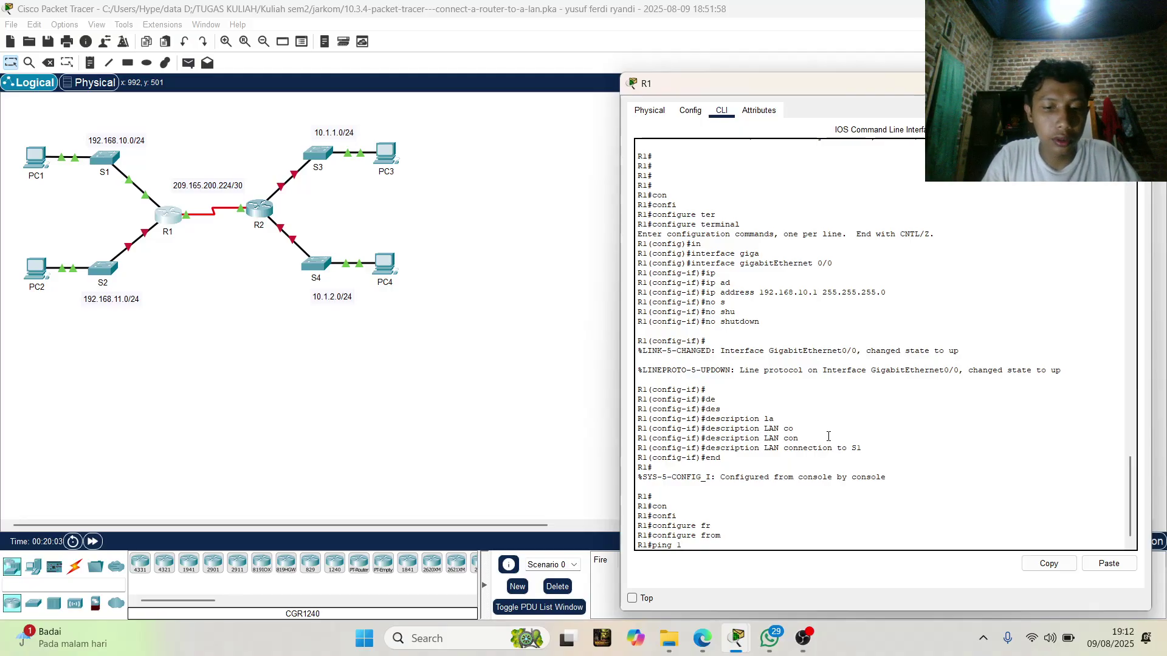
pyautogui.write('192')
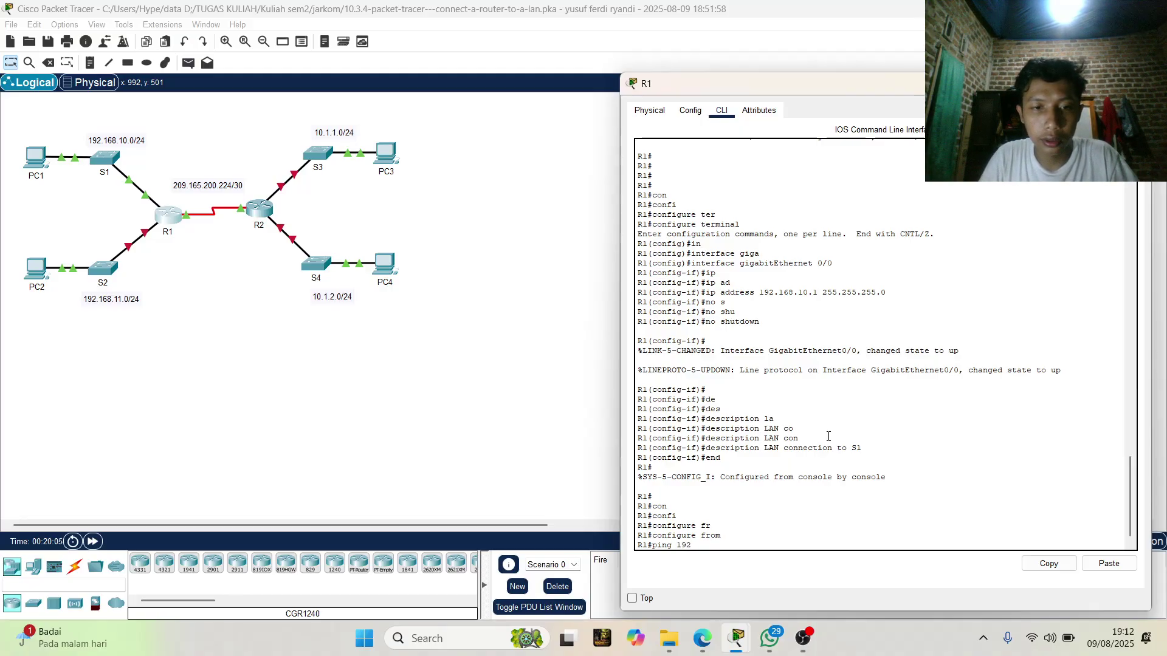
pyautogui.write('.')
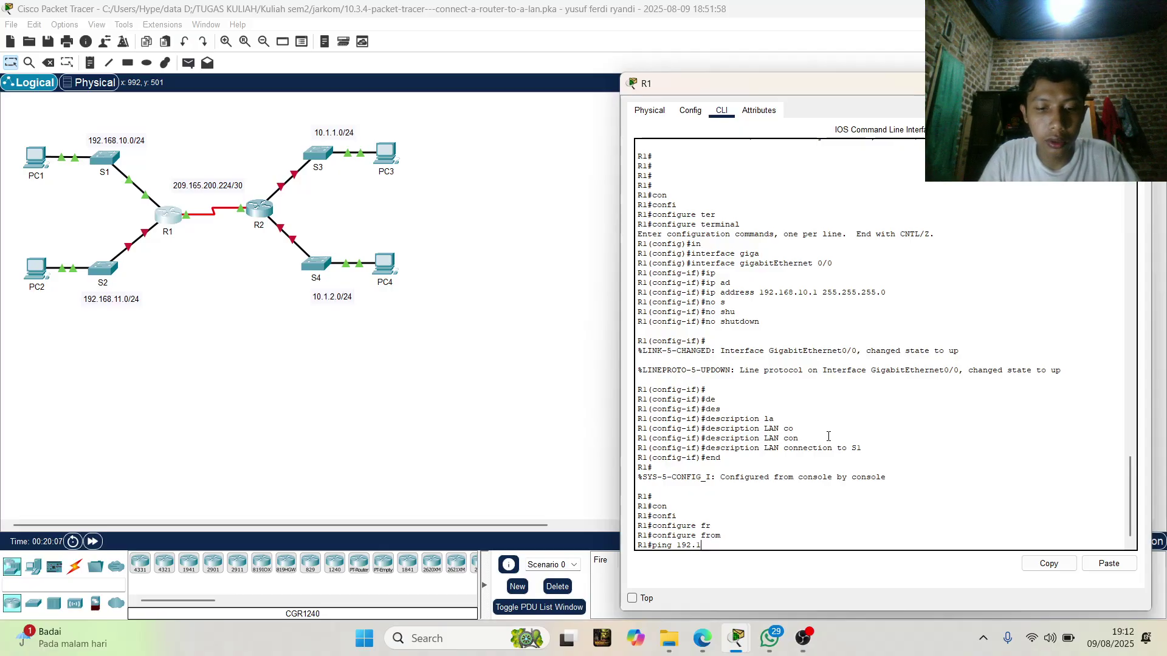
pyautogui.write('168.10')
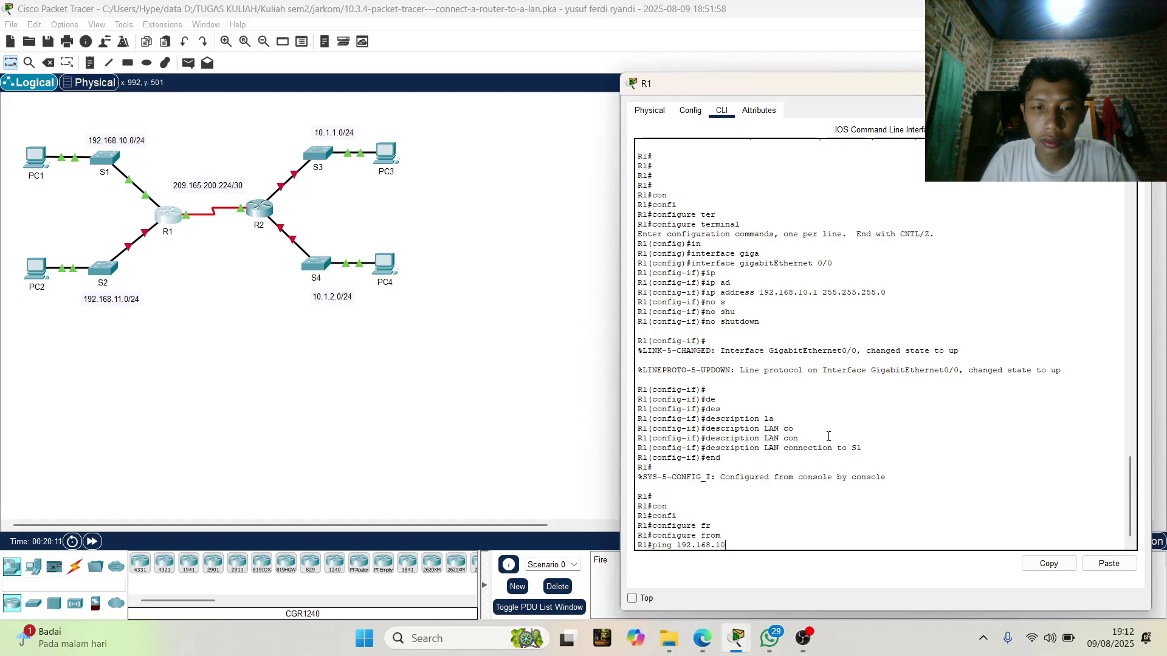
pyautogui.write('110')
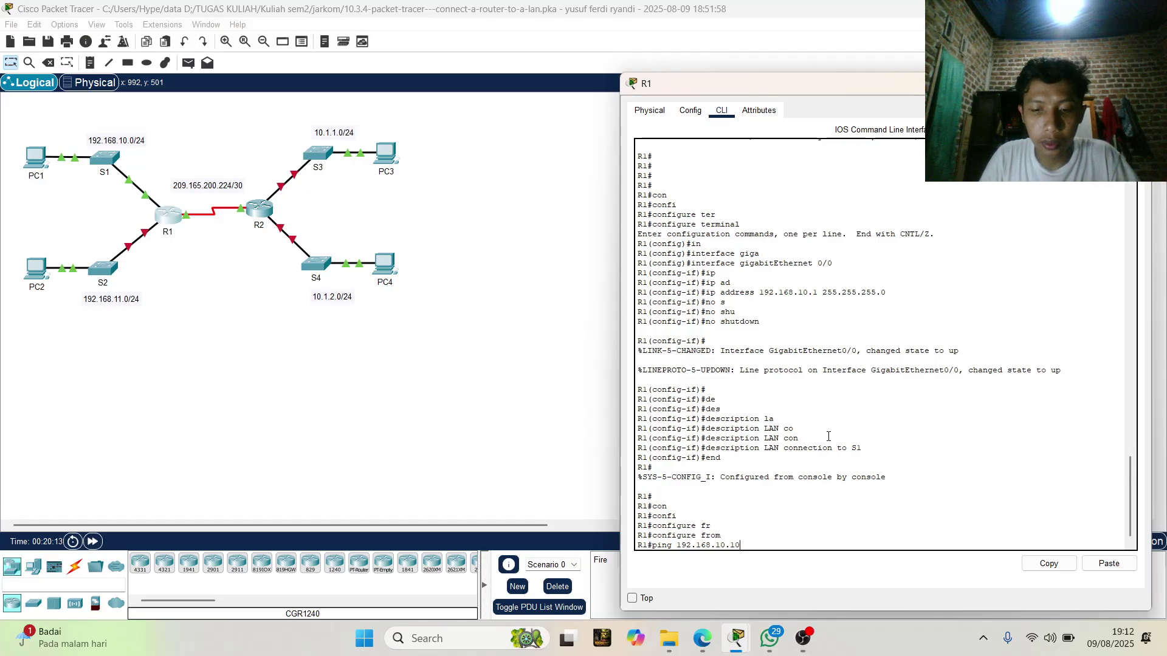
pyautogui.press('Return')
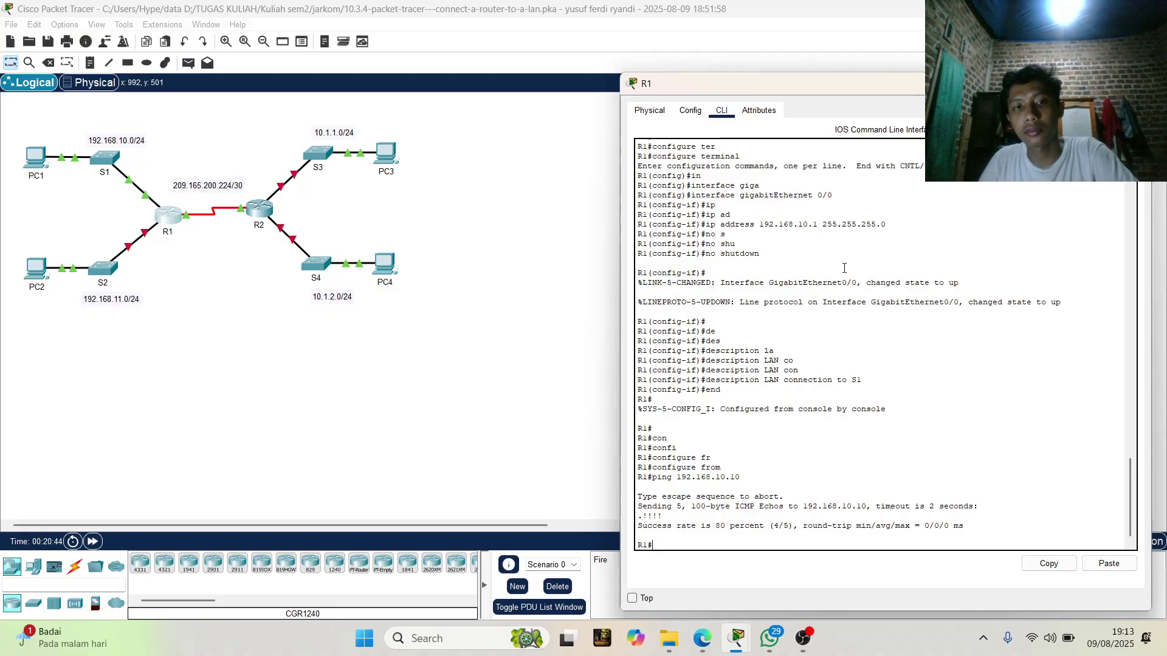
pyautogui.scroll(6, 844, 267)
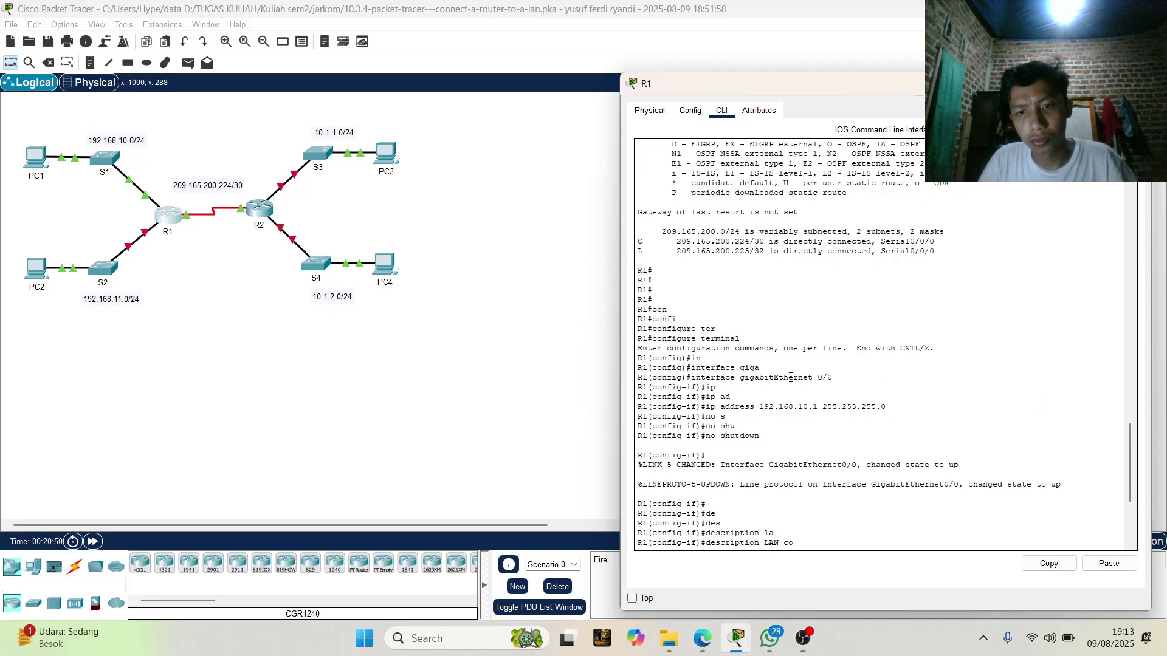
pyautogui.scroll(-1, 791, 378)
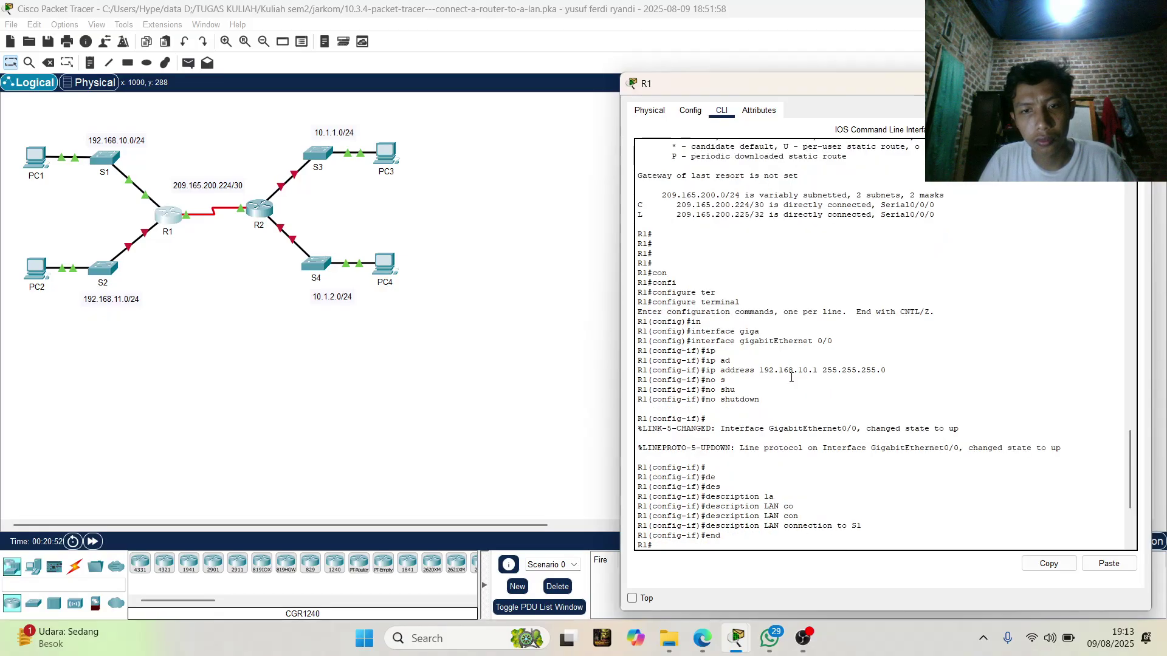
pyautogui.scroll(-4, 790, 363)
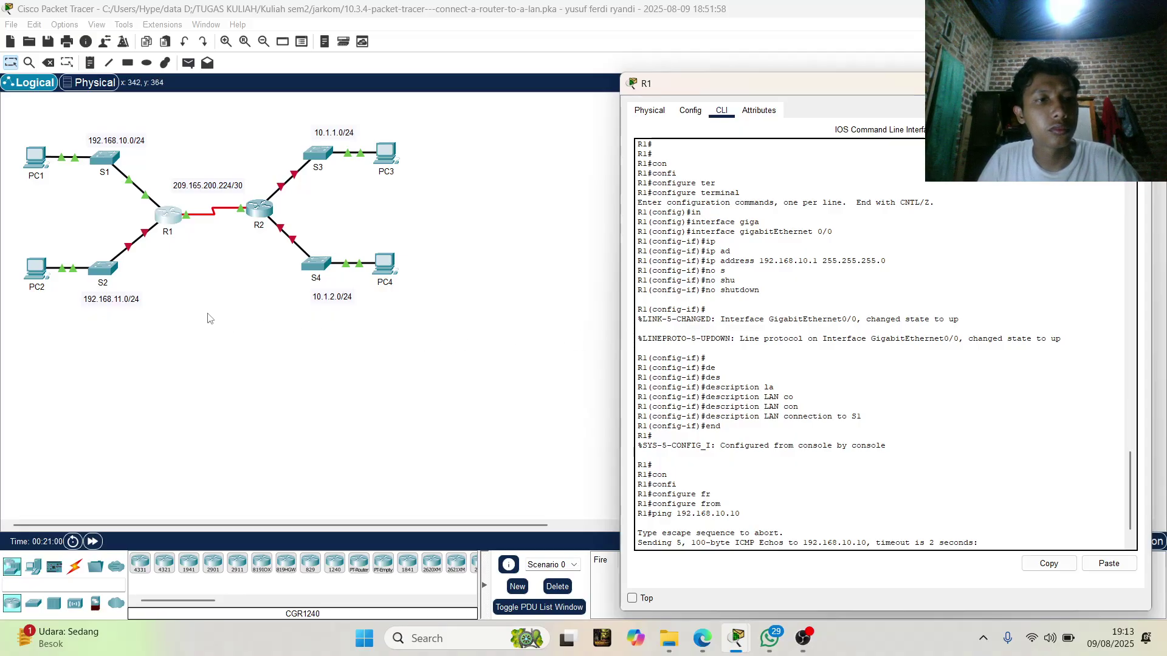
# Open R2's command-line interface and log in with the console password.
pyautogui.click(259, 209)
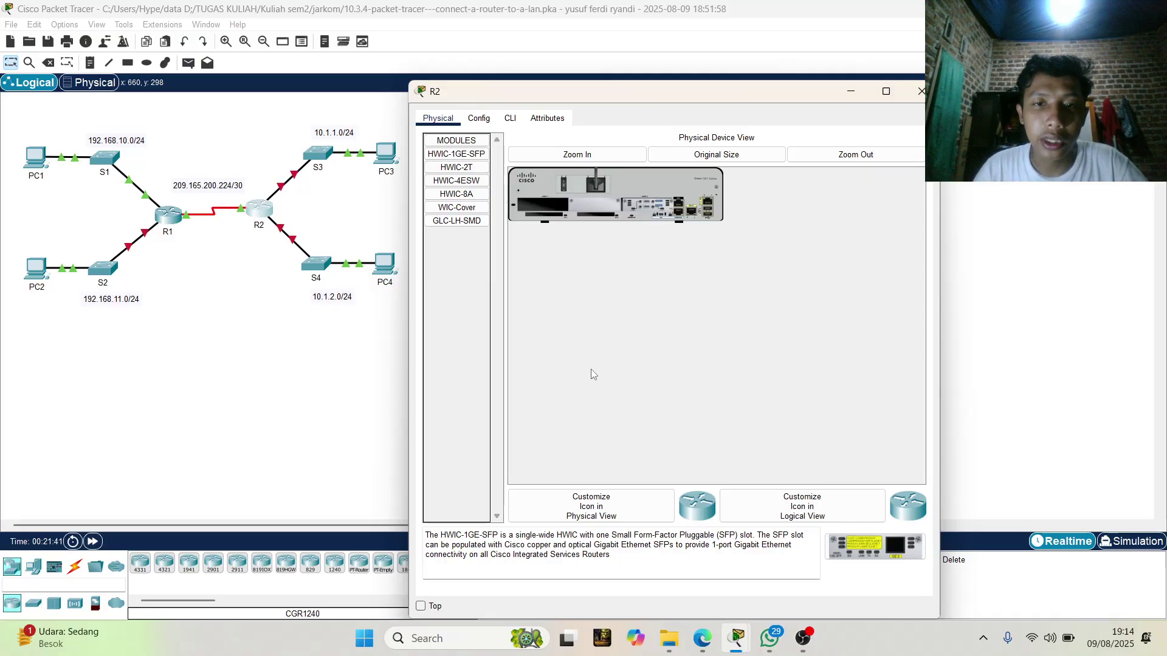
pyautogui.click(511, 121)
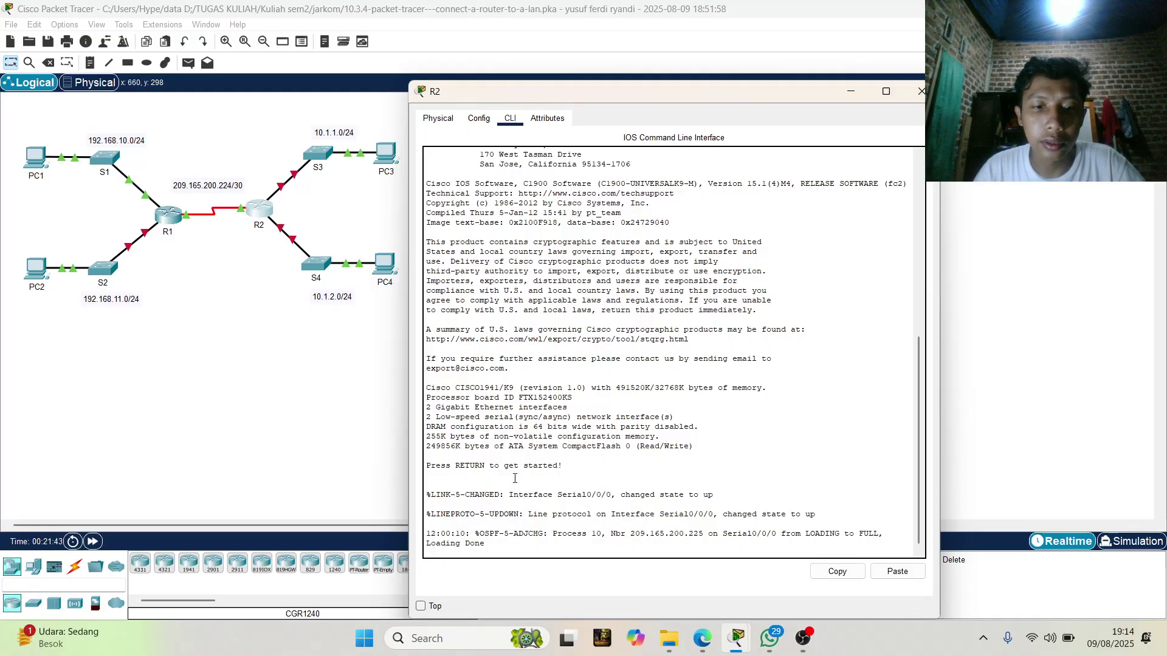
pyautogui.press('Return')
pyautogui.press('Return')
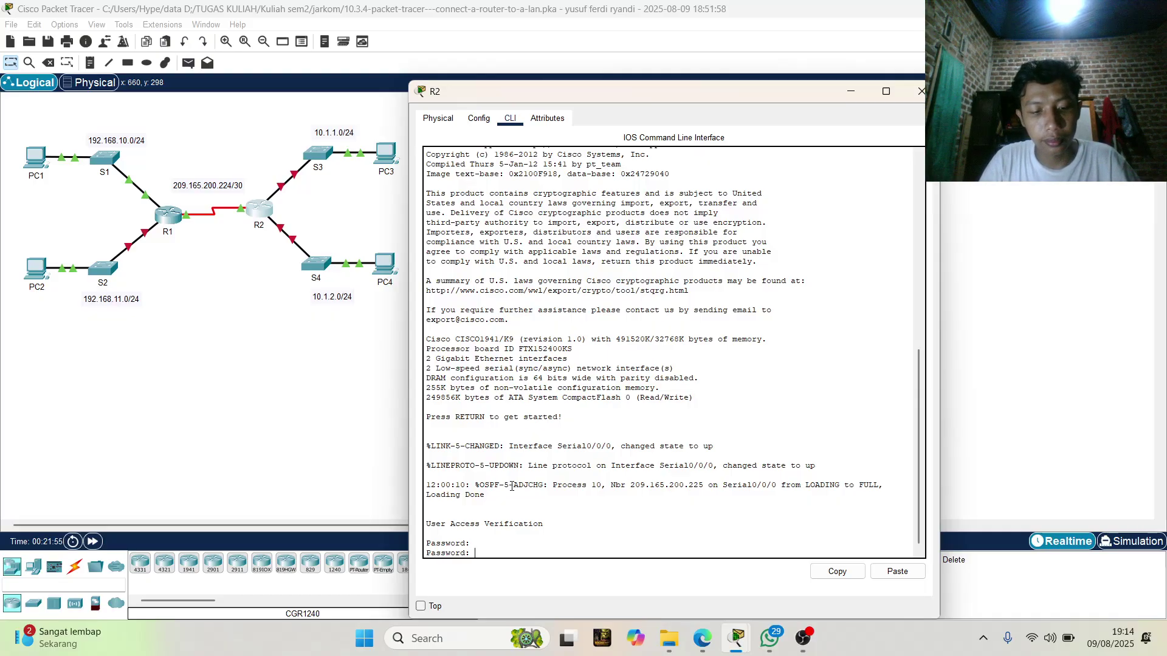
pyautogui.press('Return')
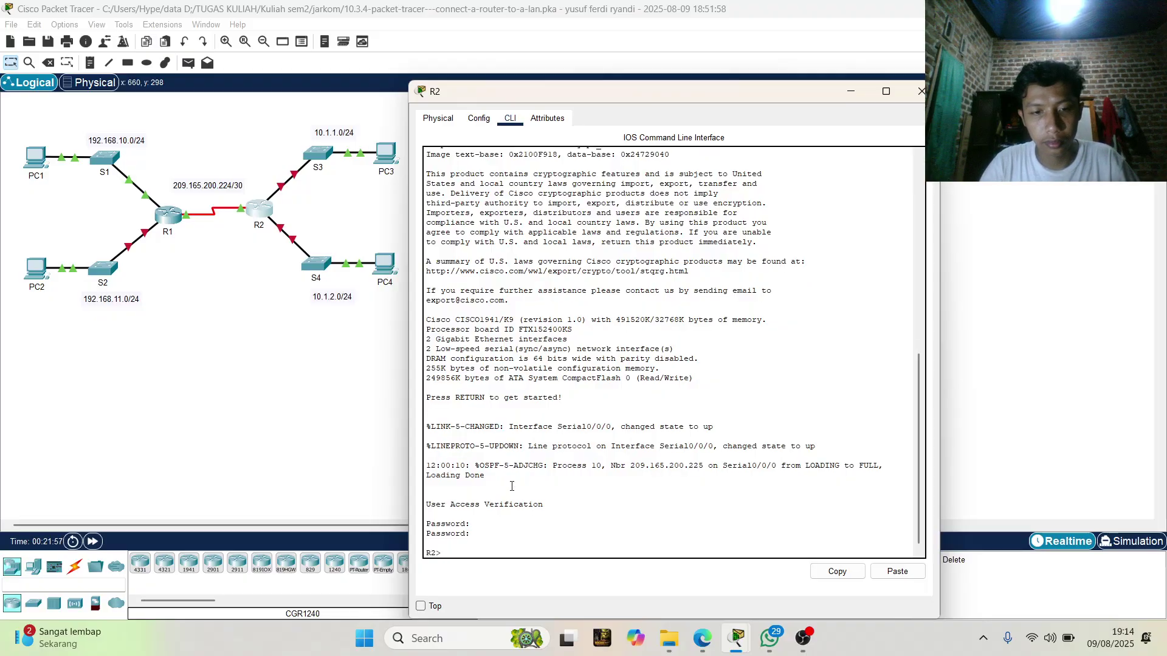
# Enter privileged EXEC mode on R2 with the enable command and the enable password.
pyautogui.write('en')
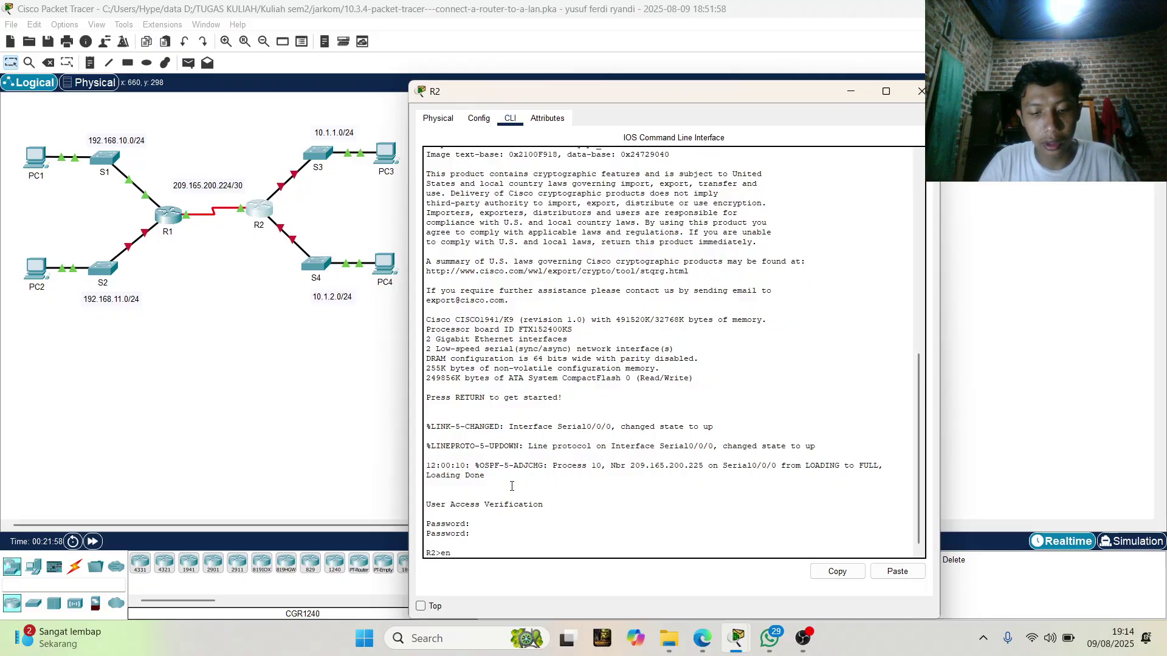
pyautogui.write('a')
pyautogui.press('Tab')
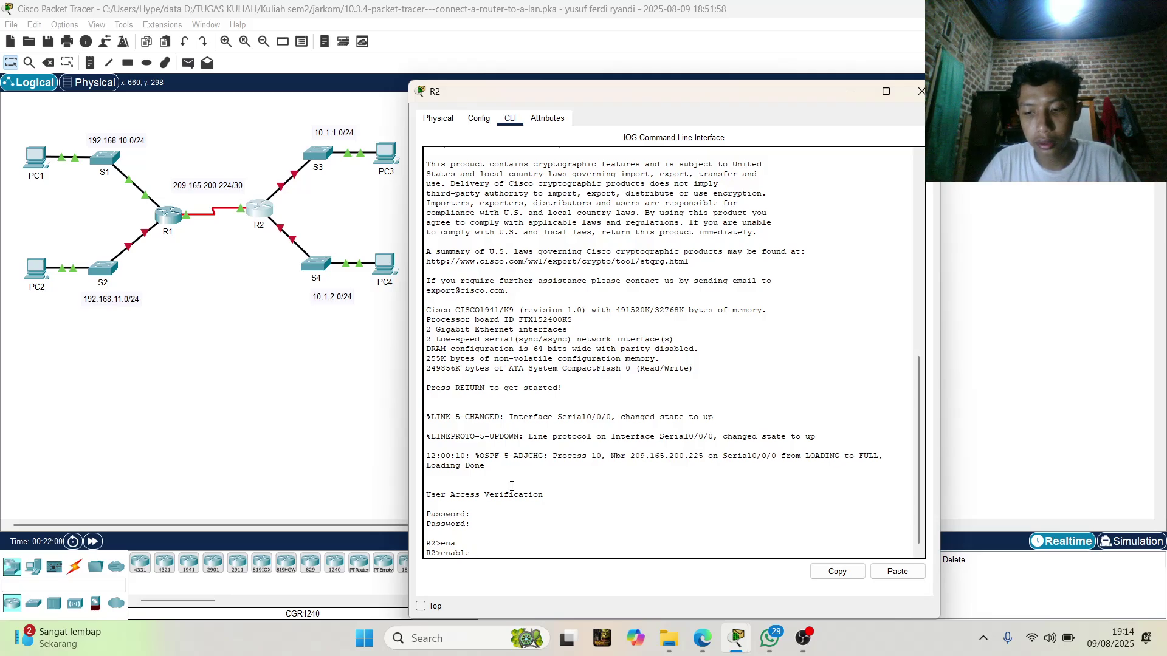
pyautogui.press('Return')
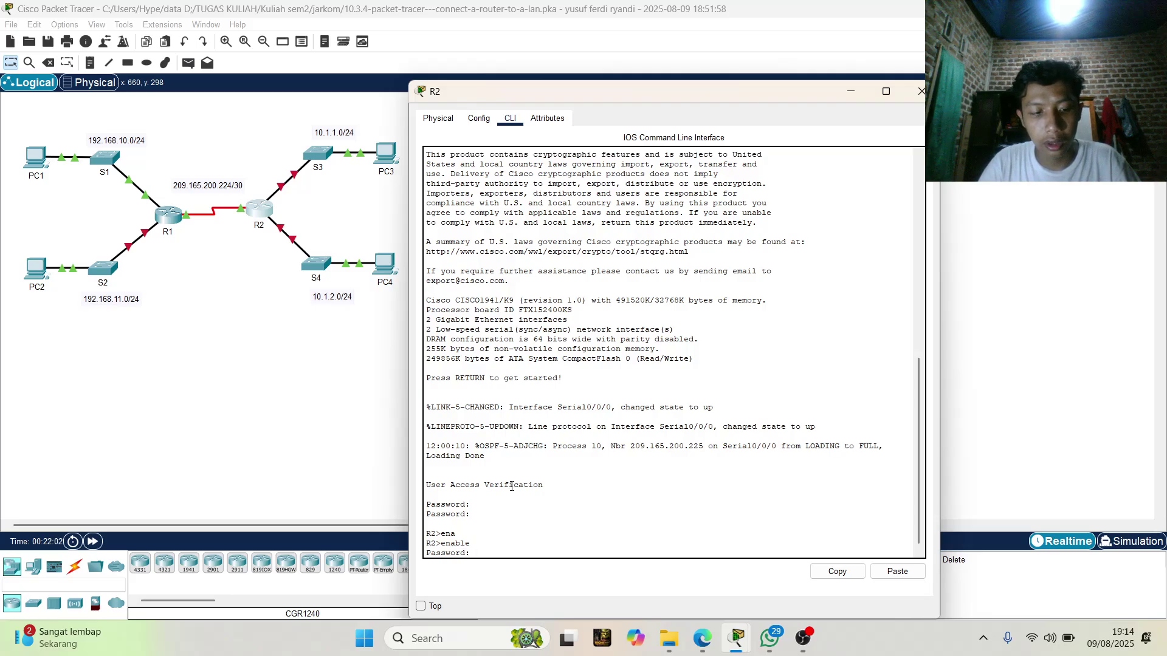
pyautogui.press('Return')
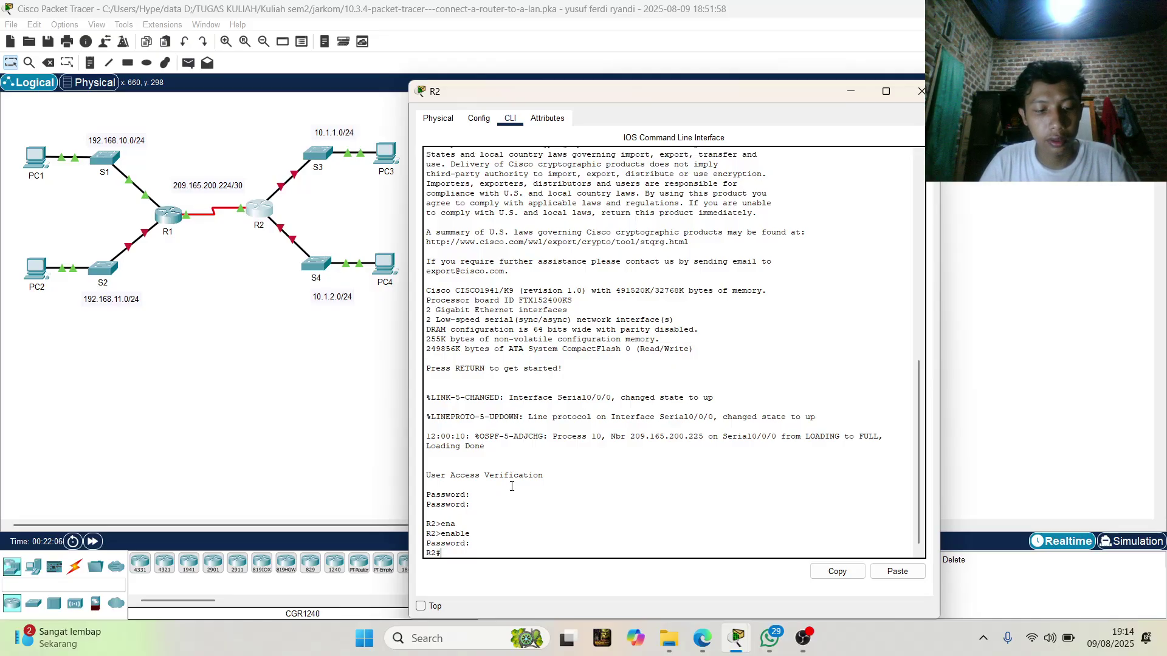
# Enter global configuration mode on R2 with configure terminal.
pyautogui.write('confi')
pyautogui.press('Tab')
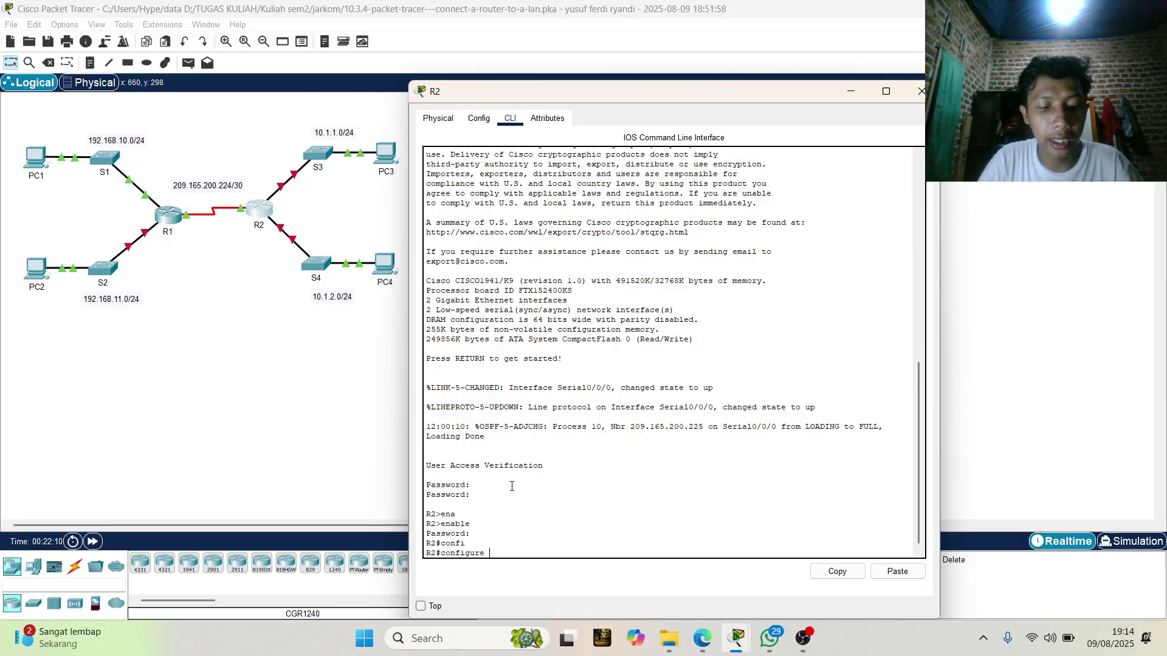
pyautogui.write('te')
pyautogui.press('Tab')
pyautogui.press('Return')
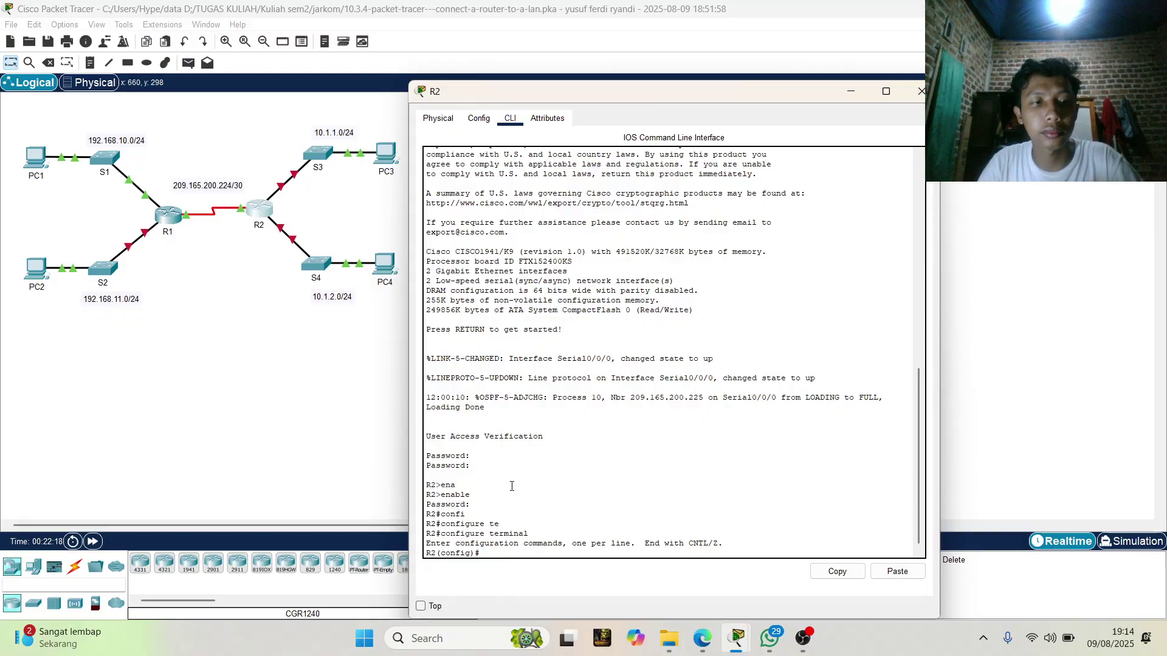
# Enter interface configuration mode for GigabitEthernet 0/0 on R2 and begin an ip address command.
pyautogui.write('nte')
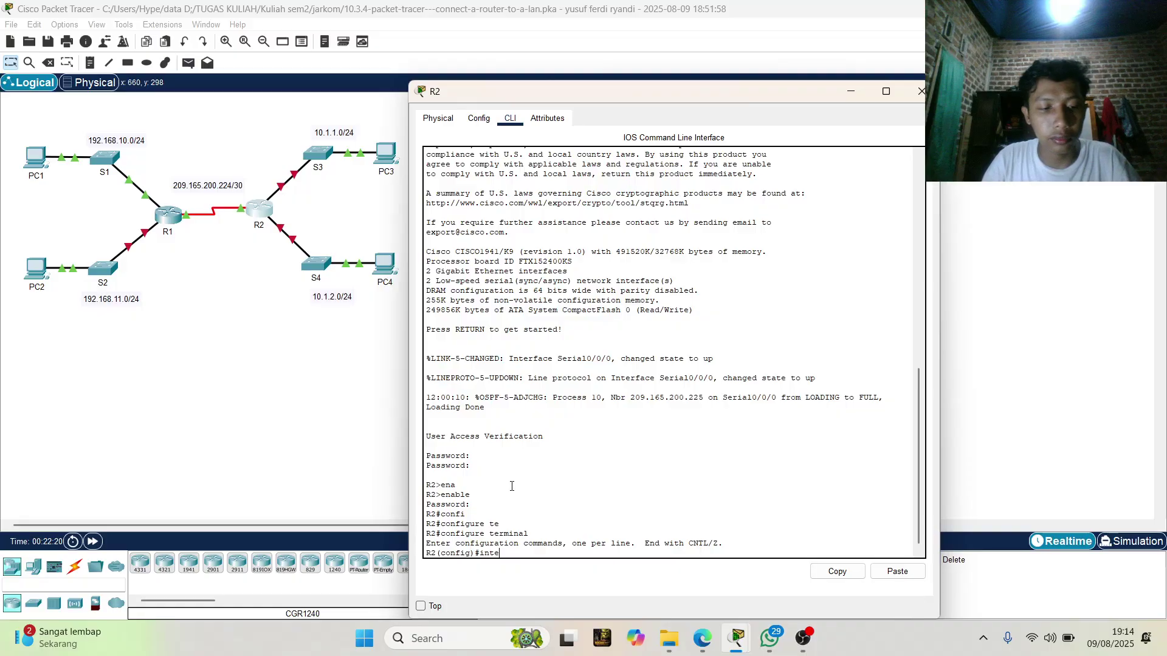
pyautogui.press('Tab')
pyautogui.write('gi')
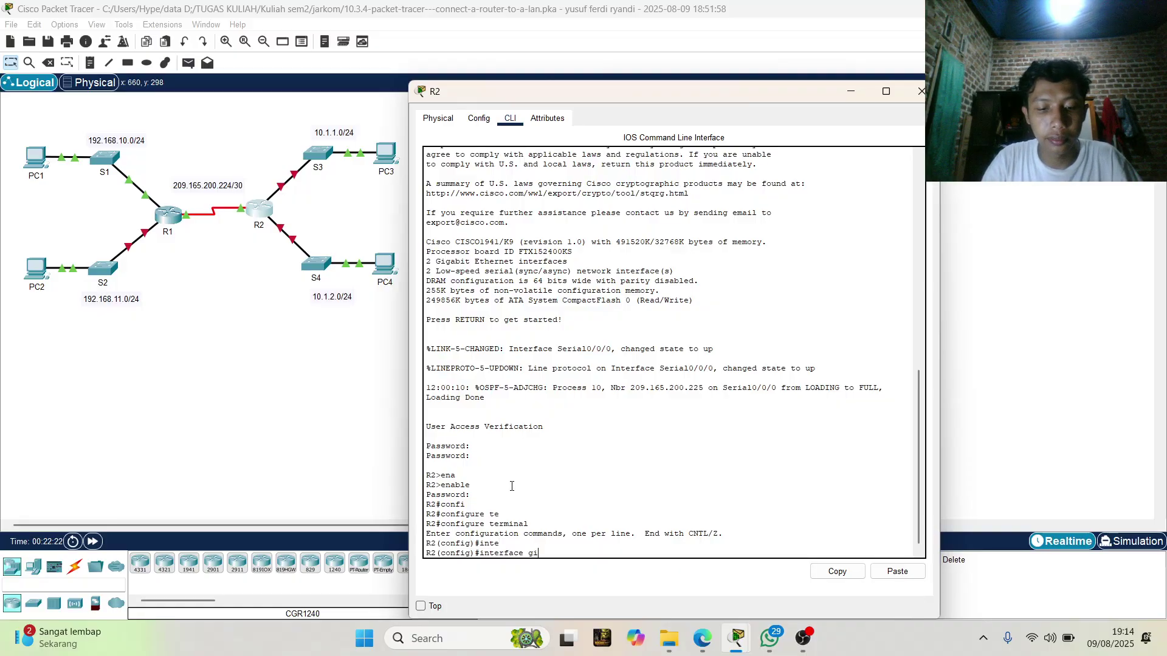
pyautogui.write('ga')
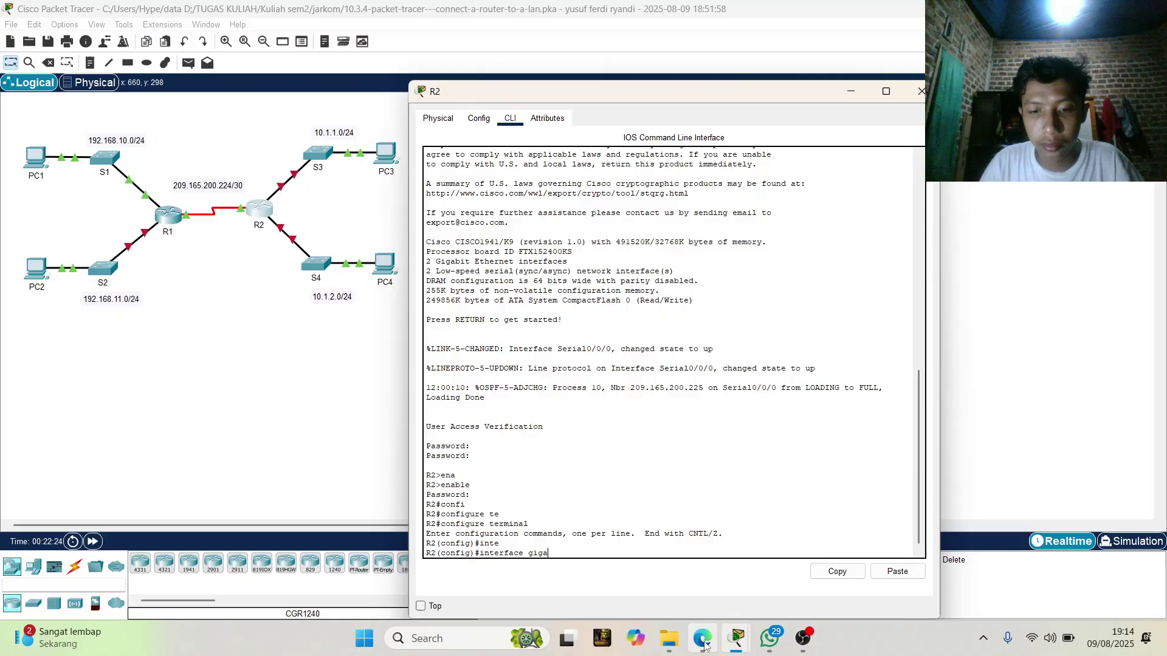
pyautogui.moveTo(738, 641)
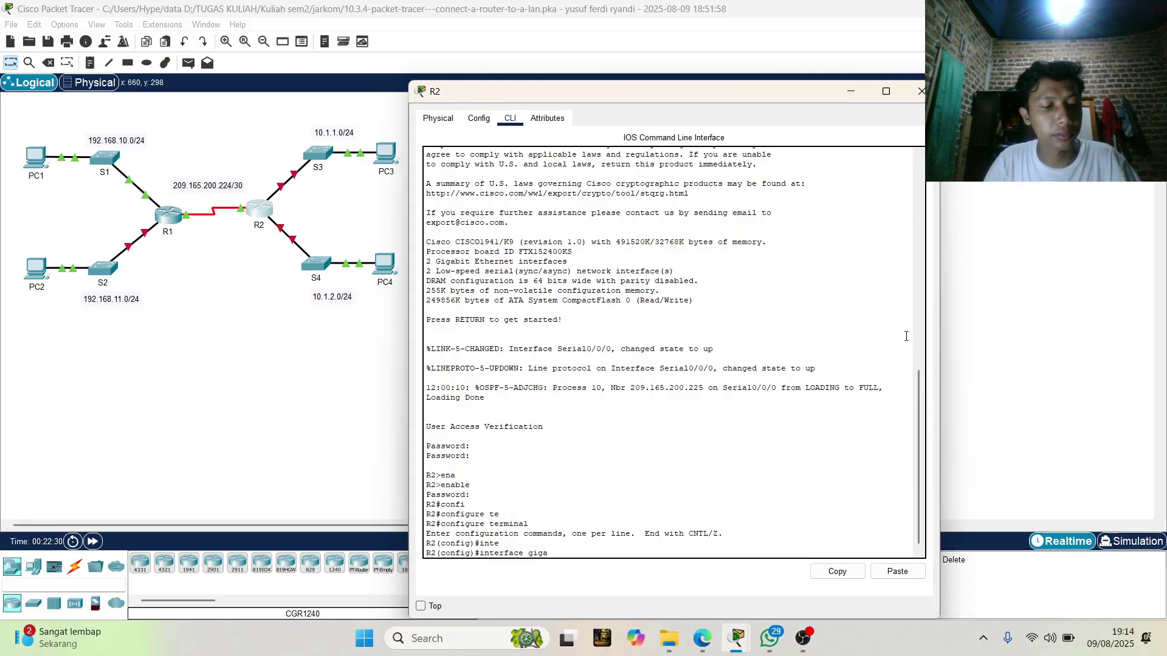
pyautogui.press('Tab')
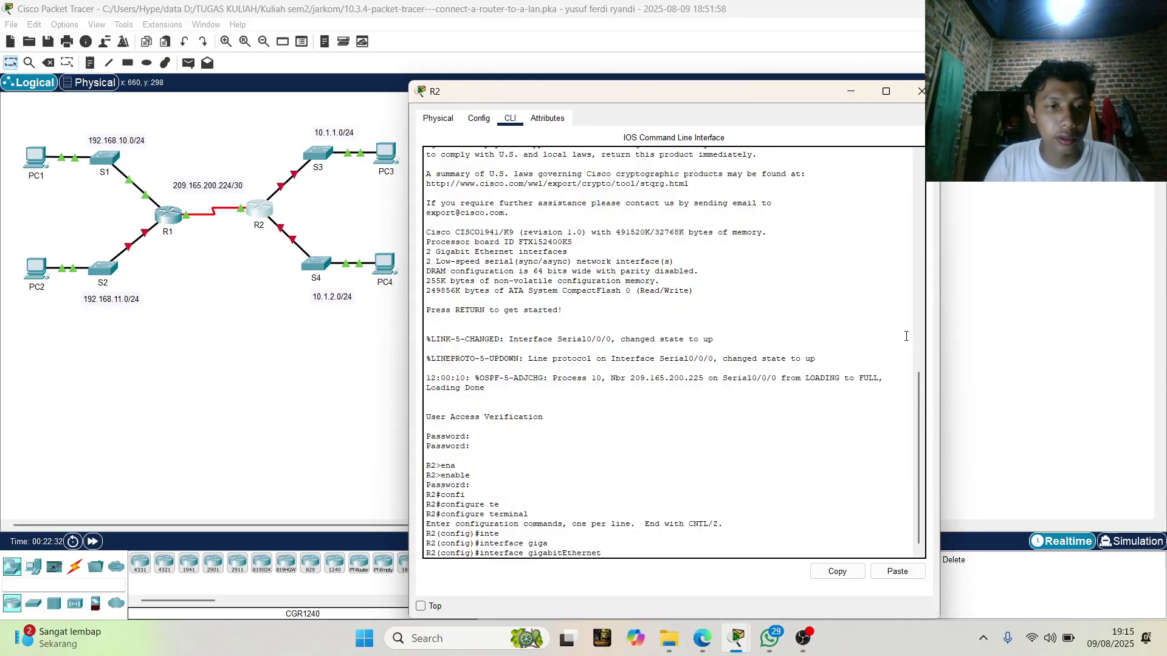
pyautogui.write('0/')
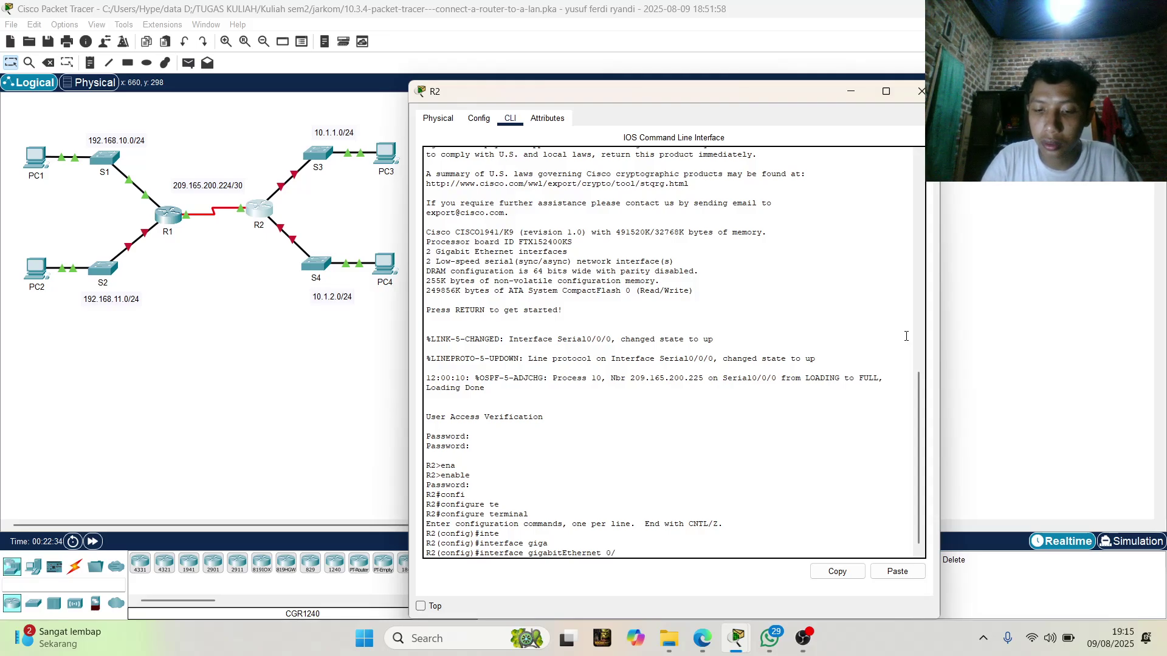
pyautogui.write('0')
pyautogui.press('Return')
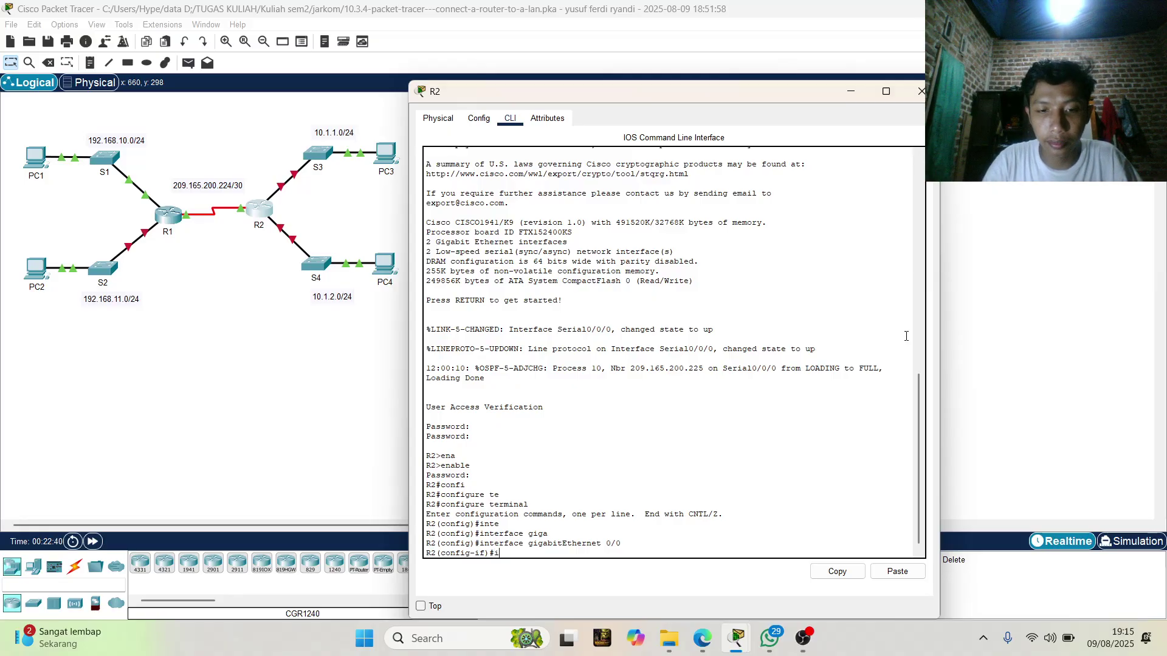
pyautogui.write('ip a')
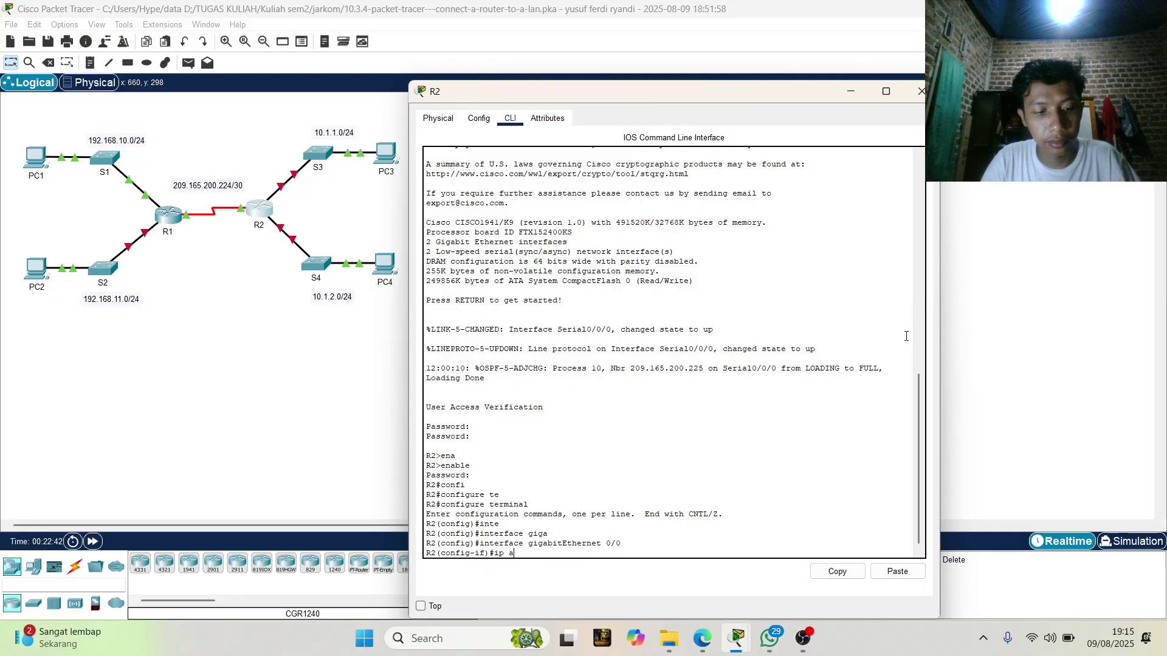
pyautogui.write('dd')
pyautogui.press('Tab')
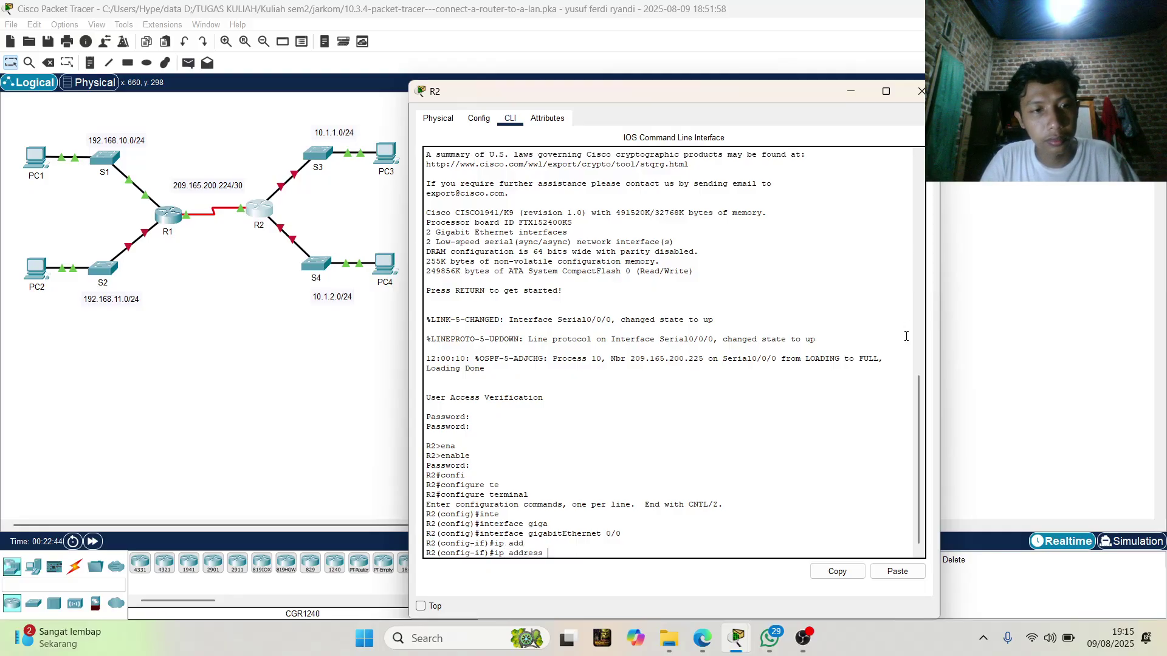
pyautogui.write('1')
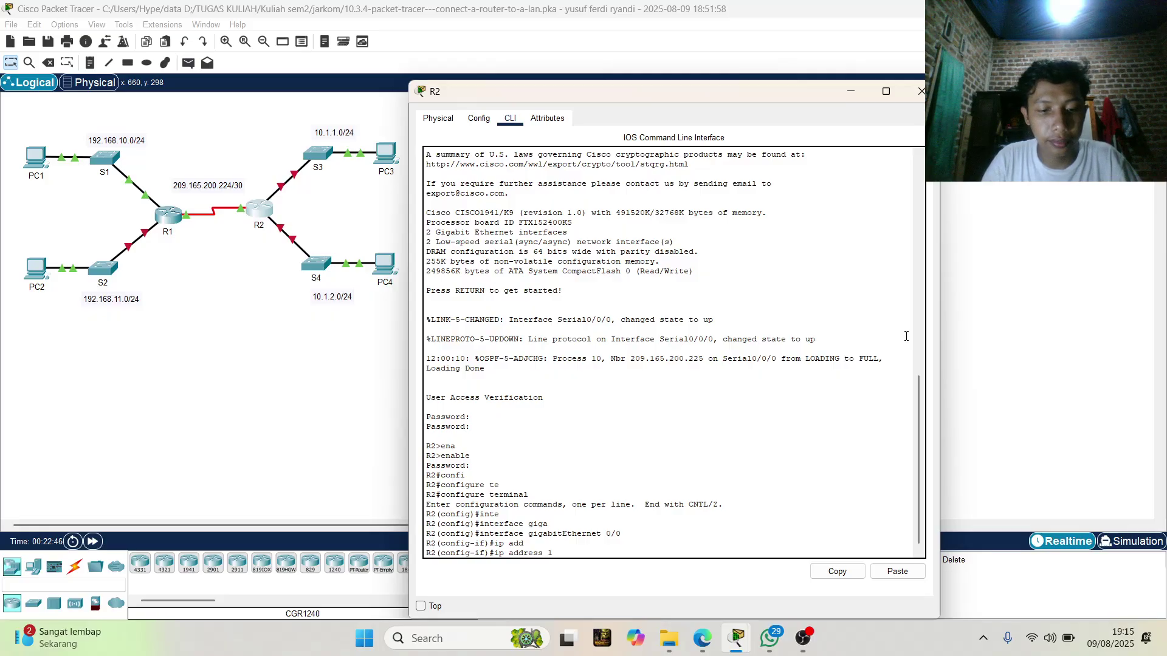
pyautogui.write('92.1')
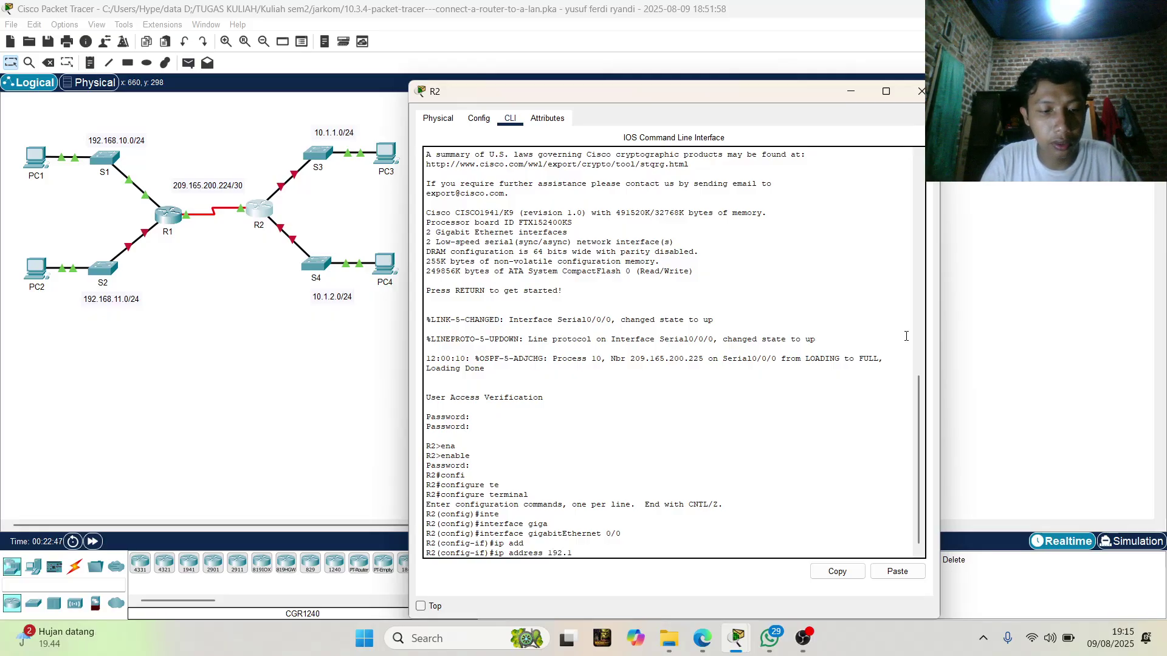
pyautogui.write('6')
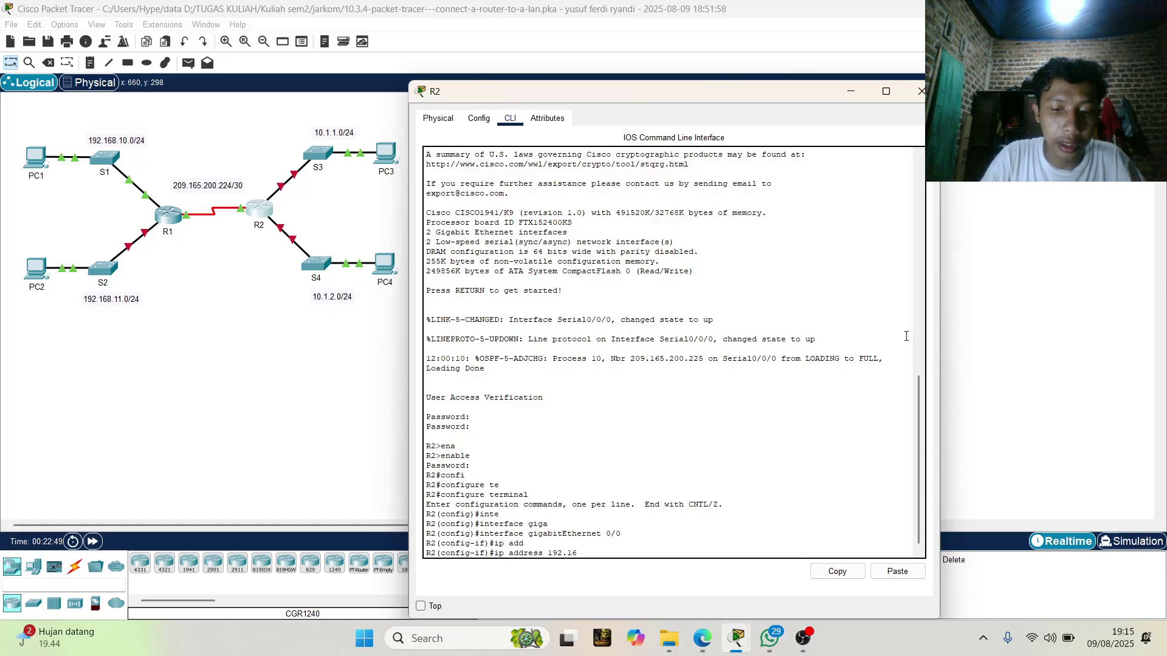
pyautogui.write('8')
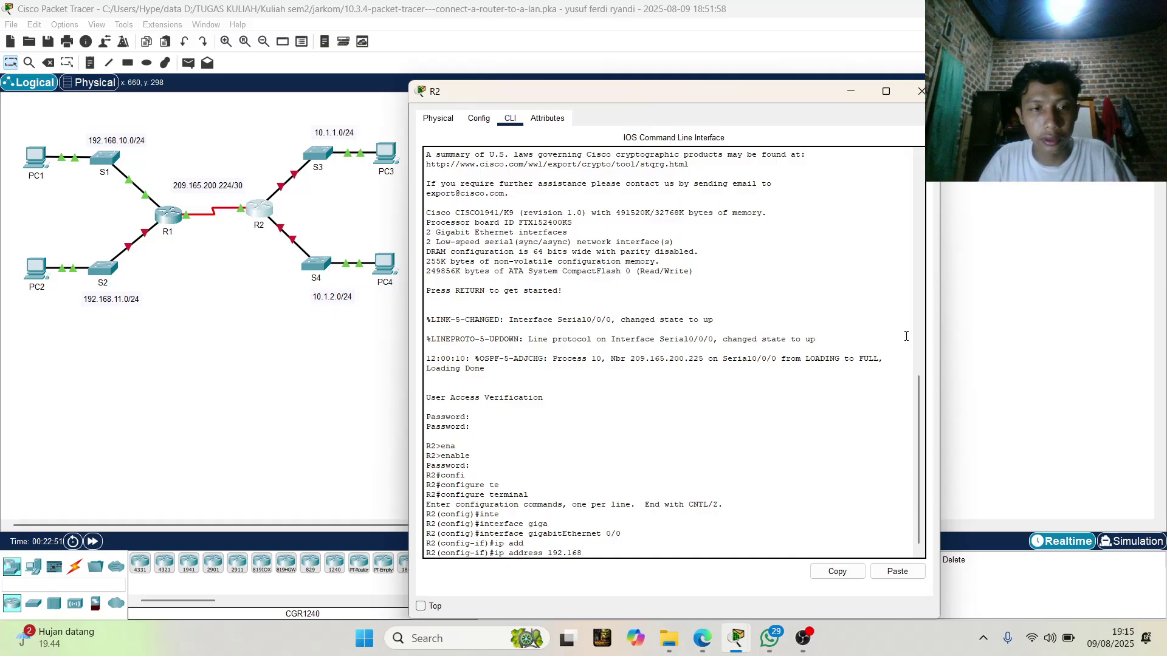
pyautogui.write('.')
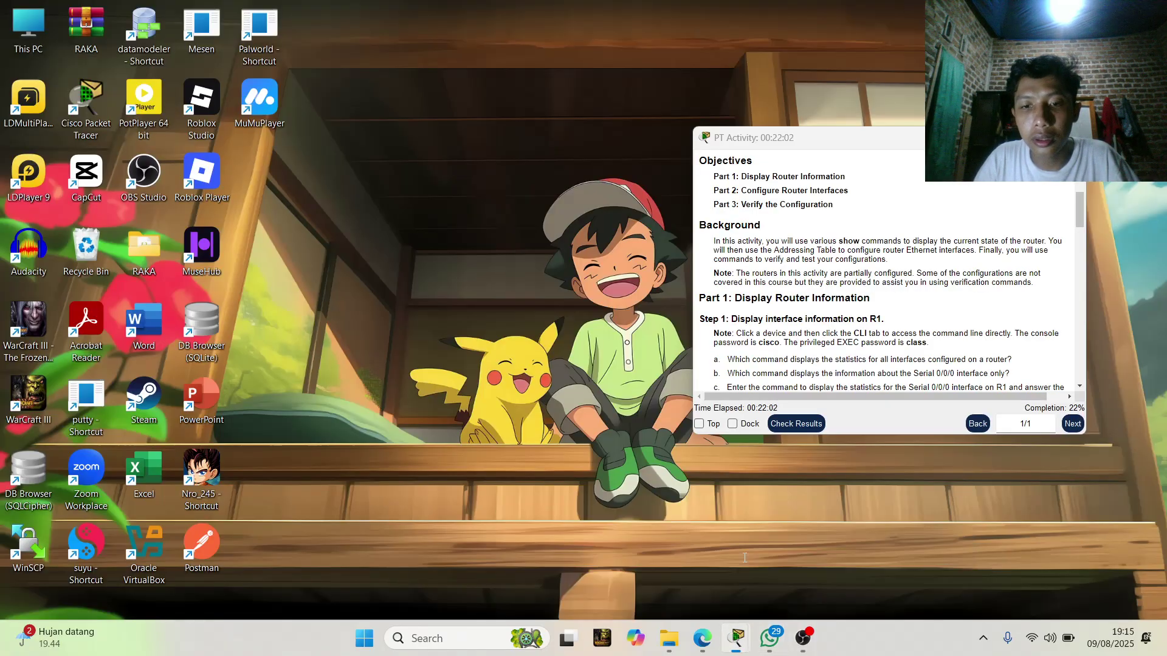
# Consult the activity's addressing table and assign R2's GigabitEthernet 0/0 the address 10.1.1.1 with mask 255.255.255.0, replacing the partial address.
pyautogui.click(744, 557)
pyautogui.scroll(-3, 860, 268)
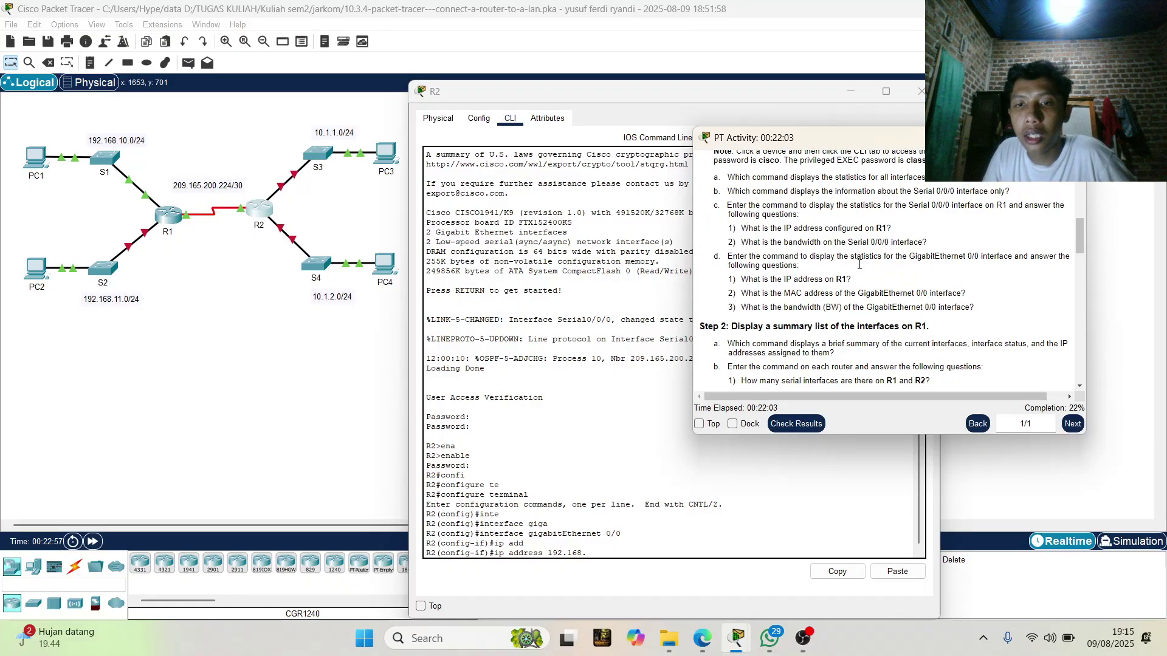
pyautogui.scroll(-10, 860, 268)
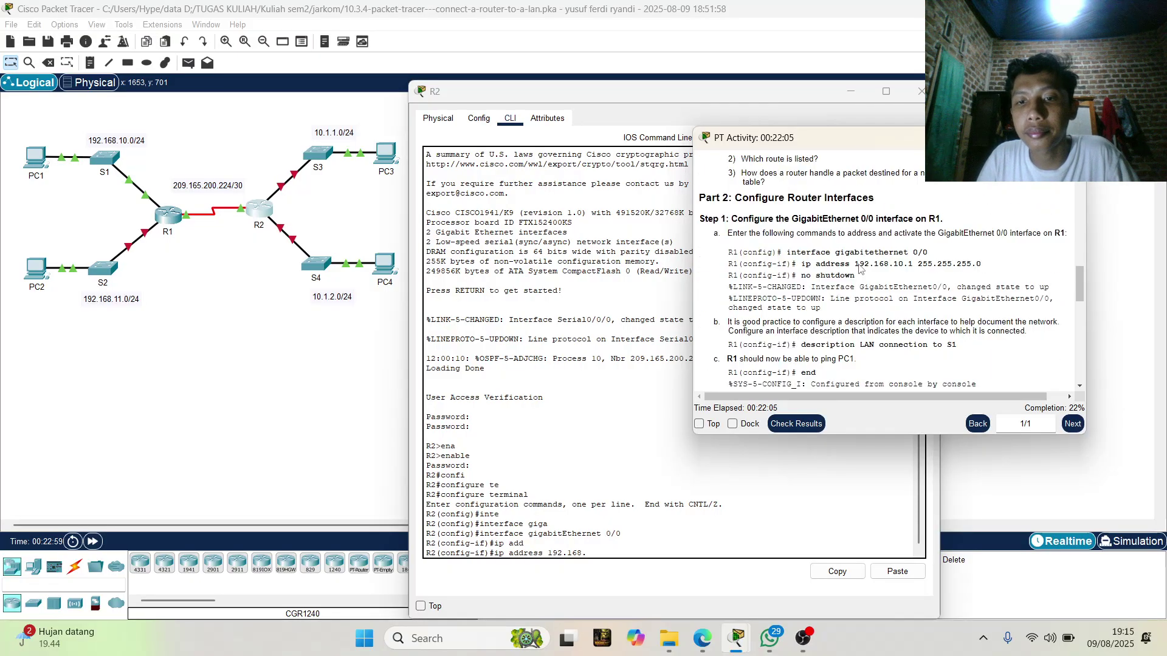
pyautogui.scroll(12, 860, 266)
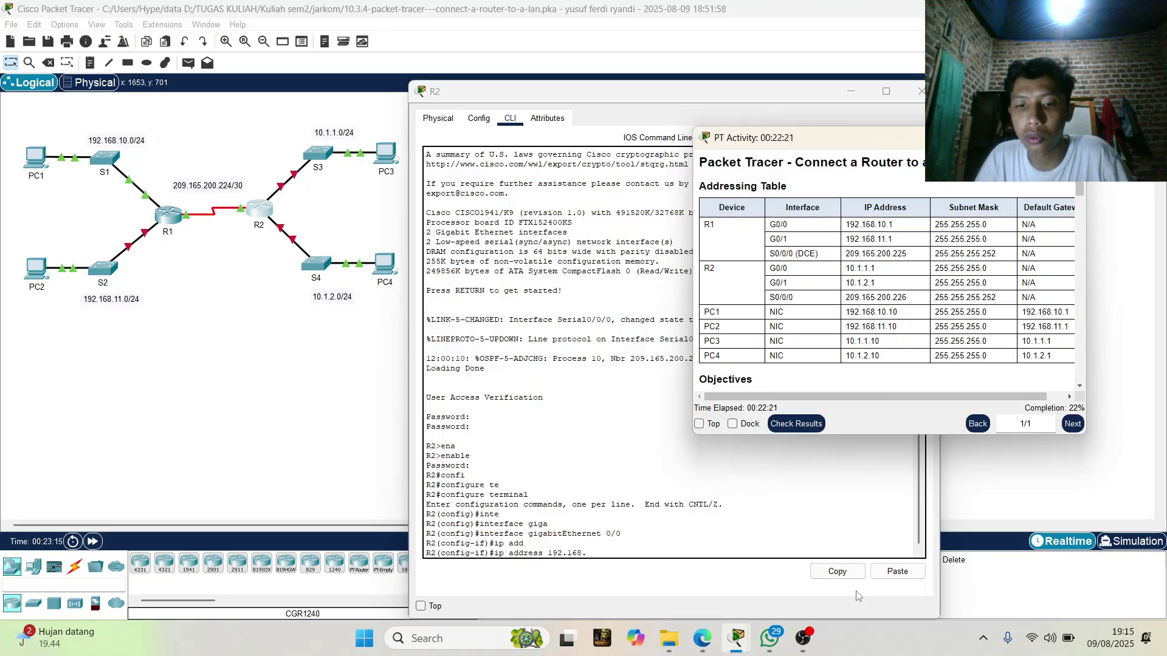
pyautogui.click(629, 545)
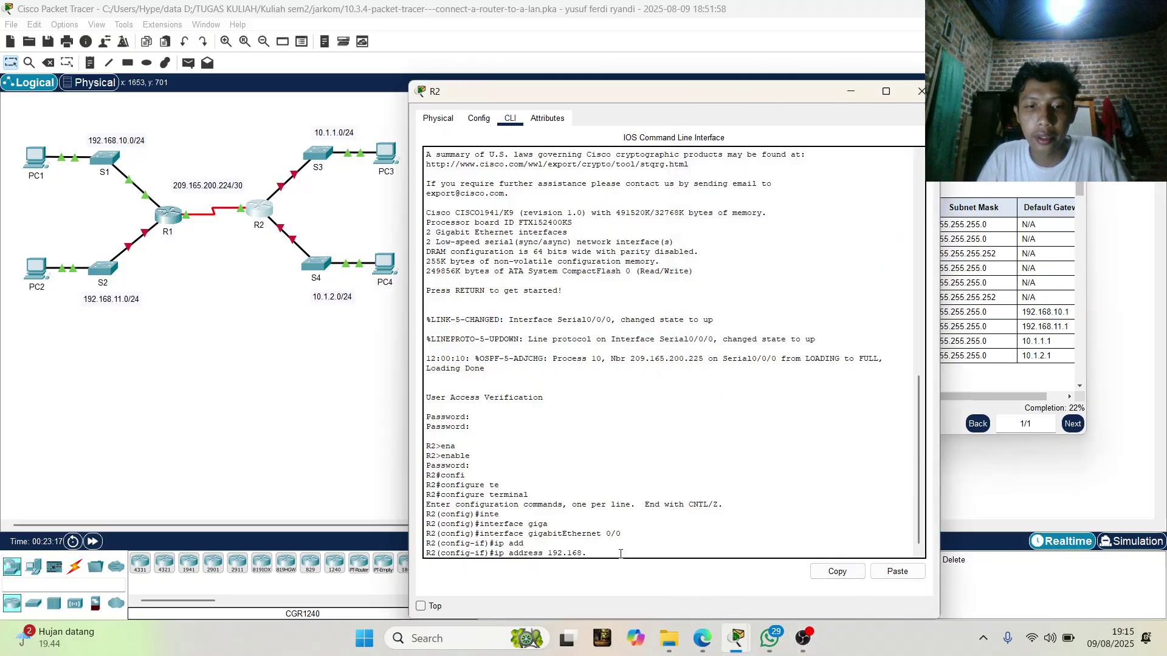
pyautogui.press('BackSpace')
pyautogui.press('BackSpace')
pyautogui.press('BackSpace')
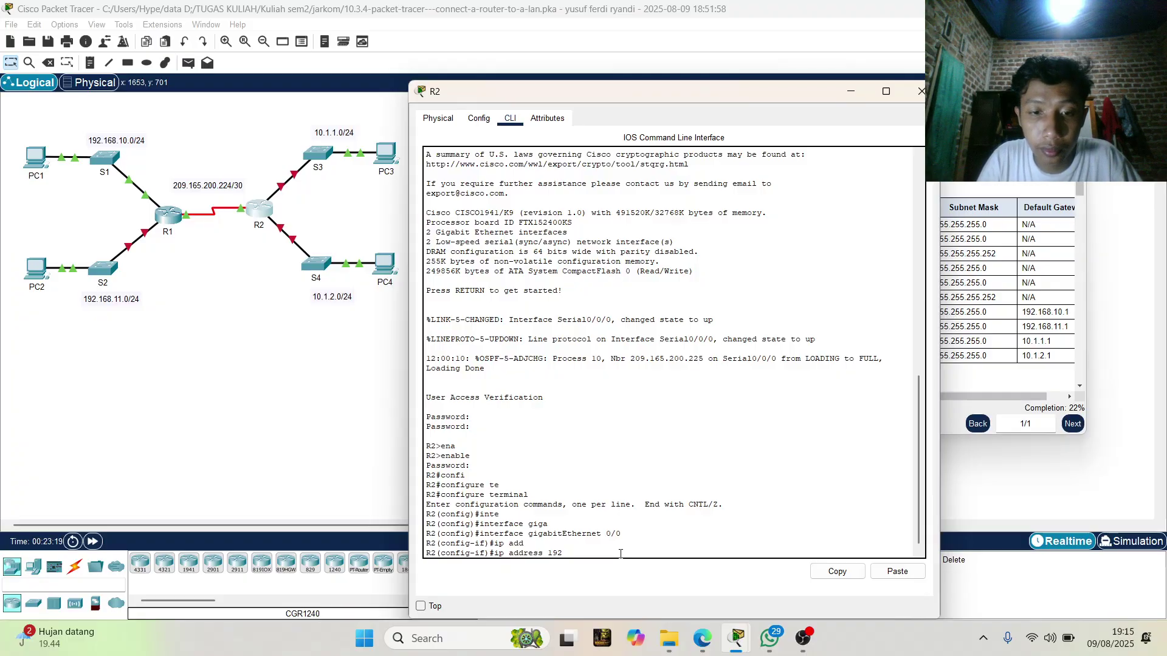
pyautogui.write('10')
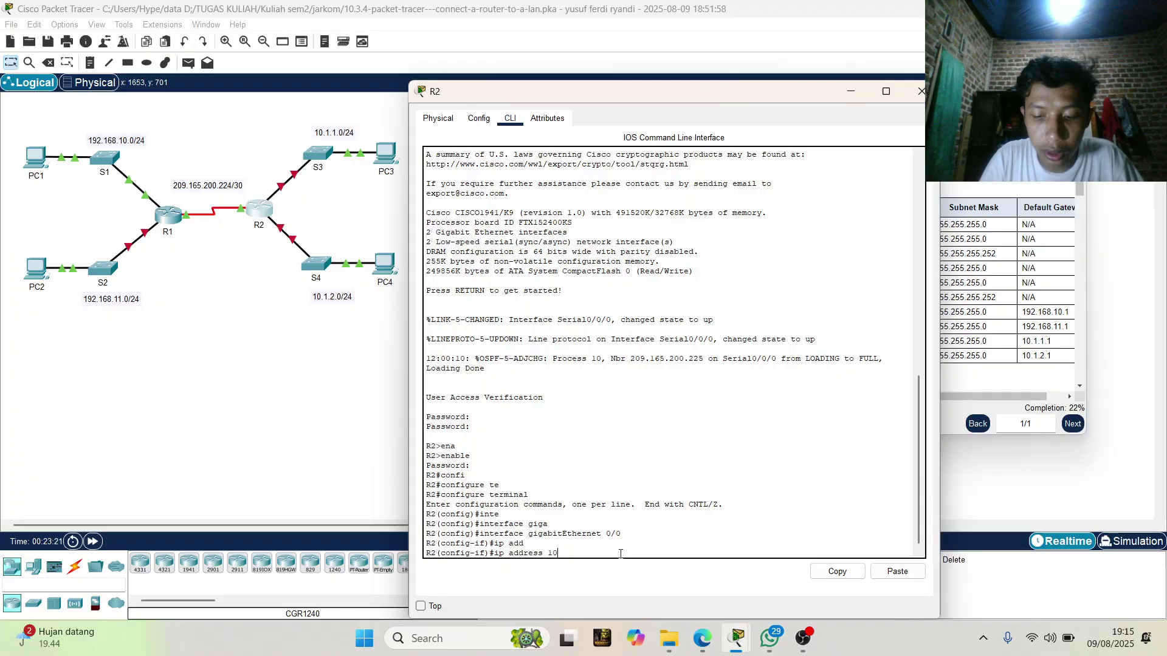
pyautogui.write('.1.1.1')
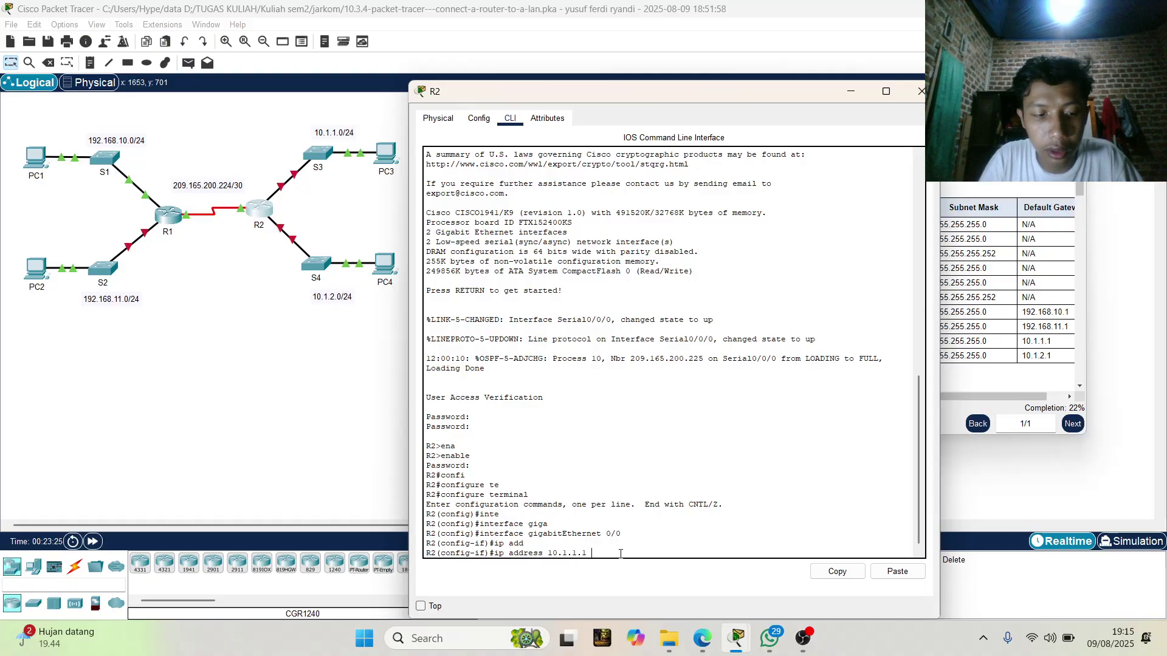
pyautogui.write(' 25')
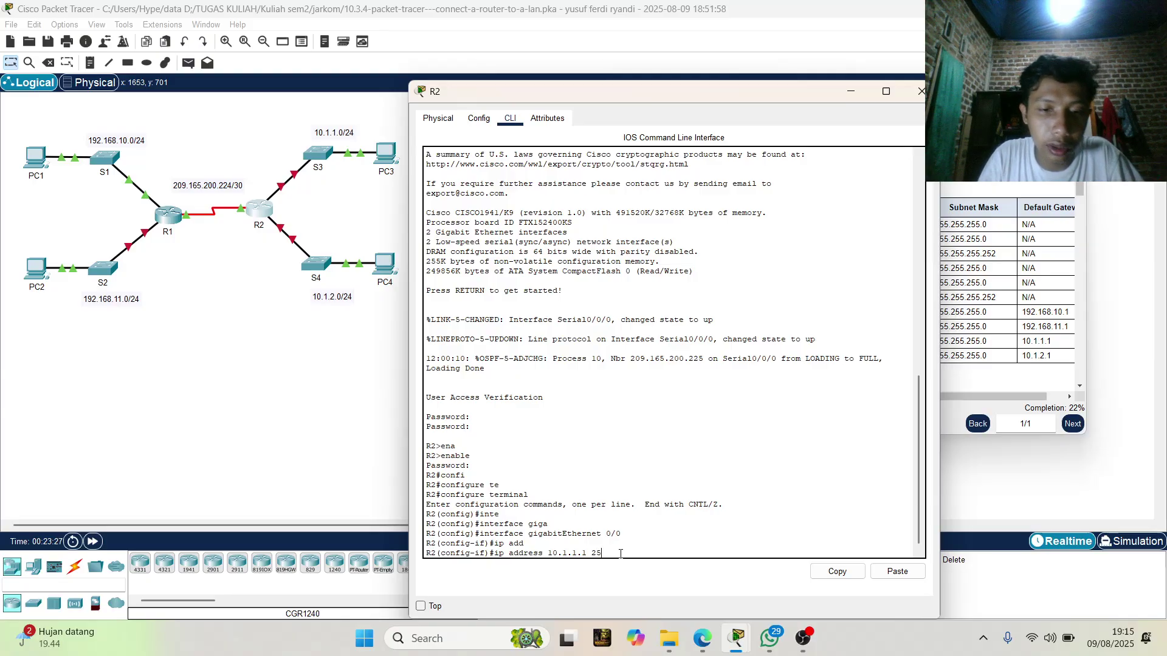
pyautogui.write('5.255')
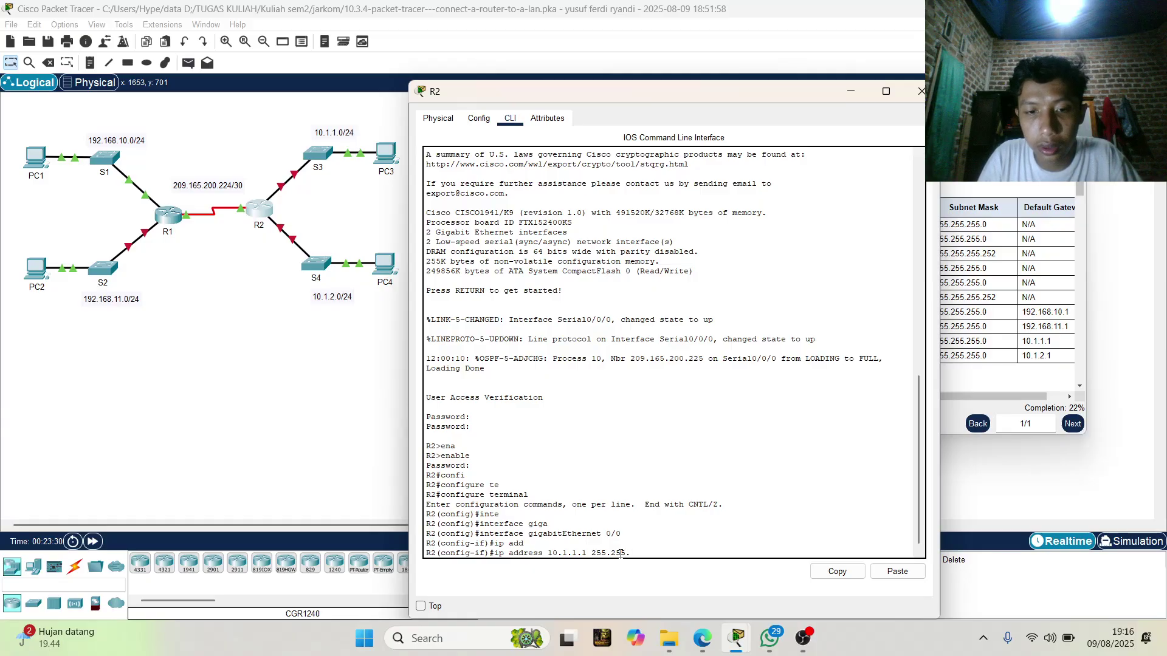
pyautogui.write('.255.0')
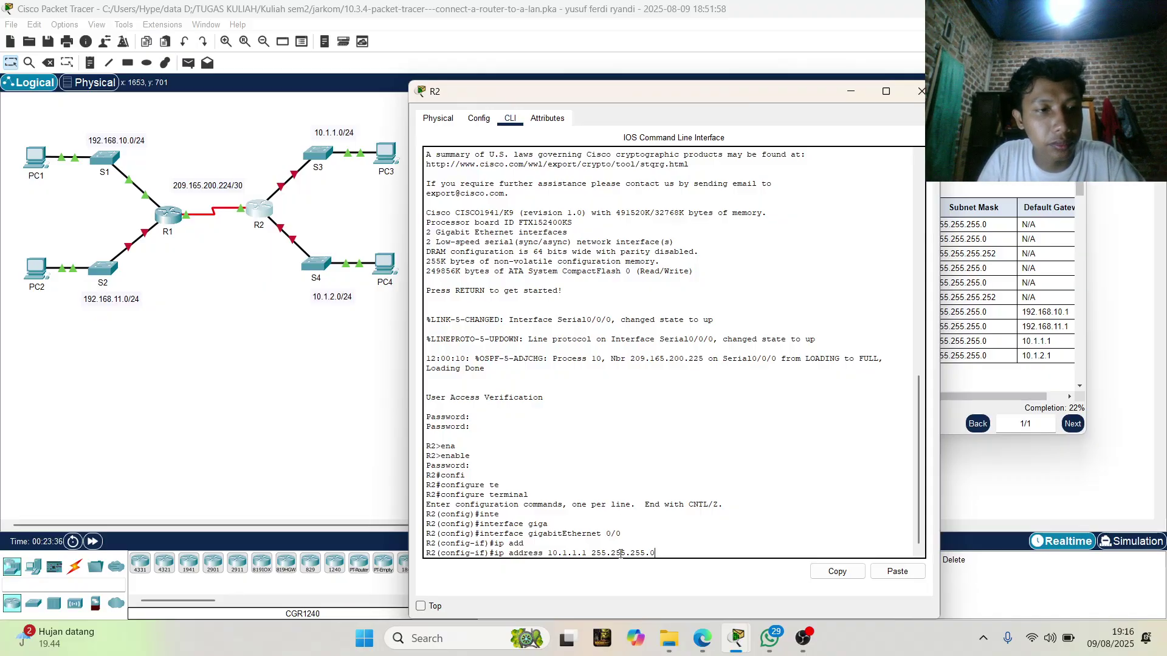
pyautogui.press('Return')
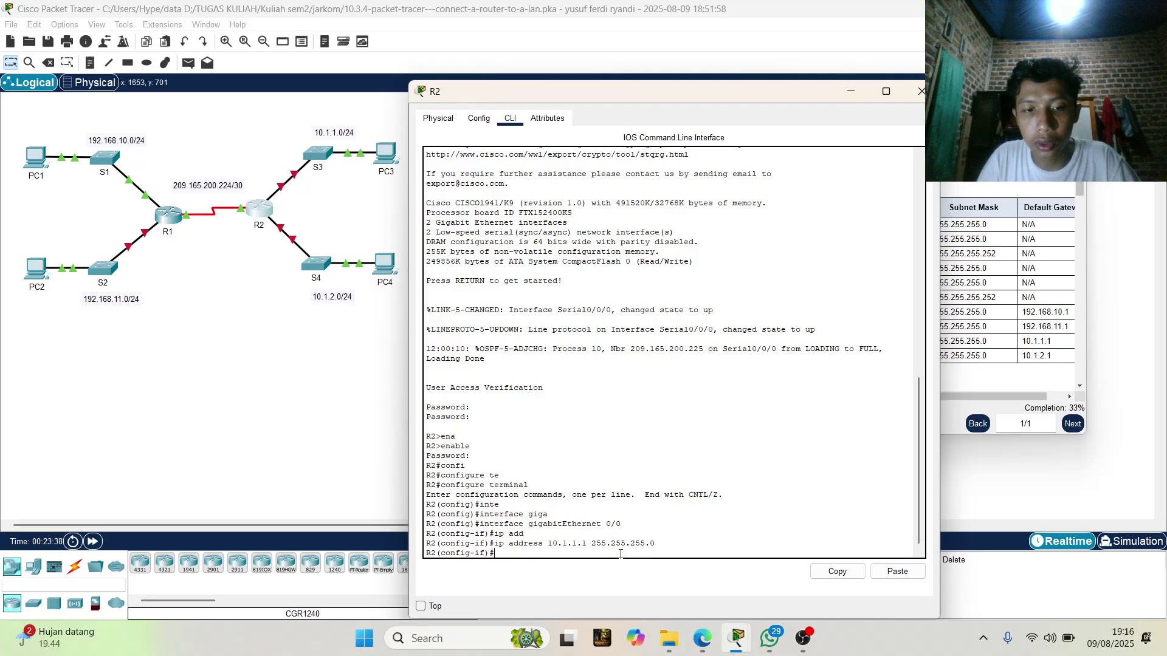
# Activate R2's GigabitEthernet 0/0 interface with the no shutdown command.
pyautogui.write('no')
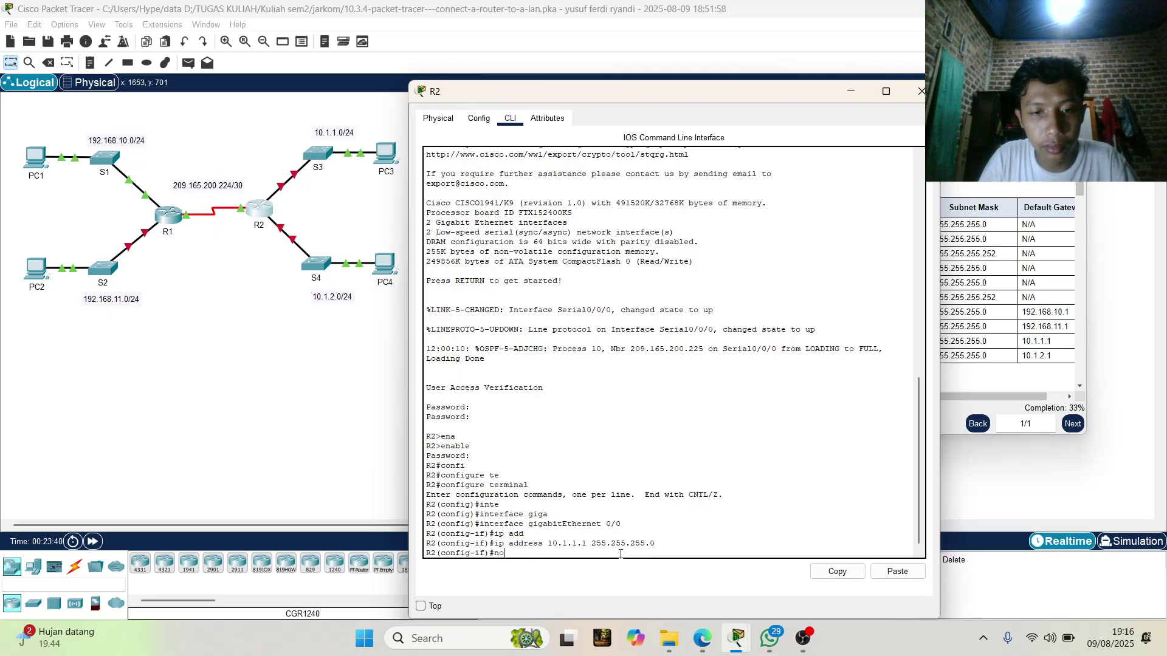
pyautogui.write(' s')
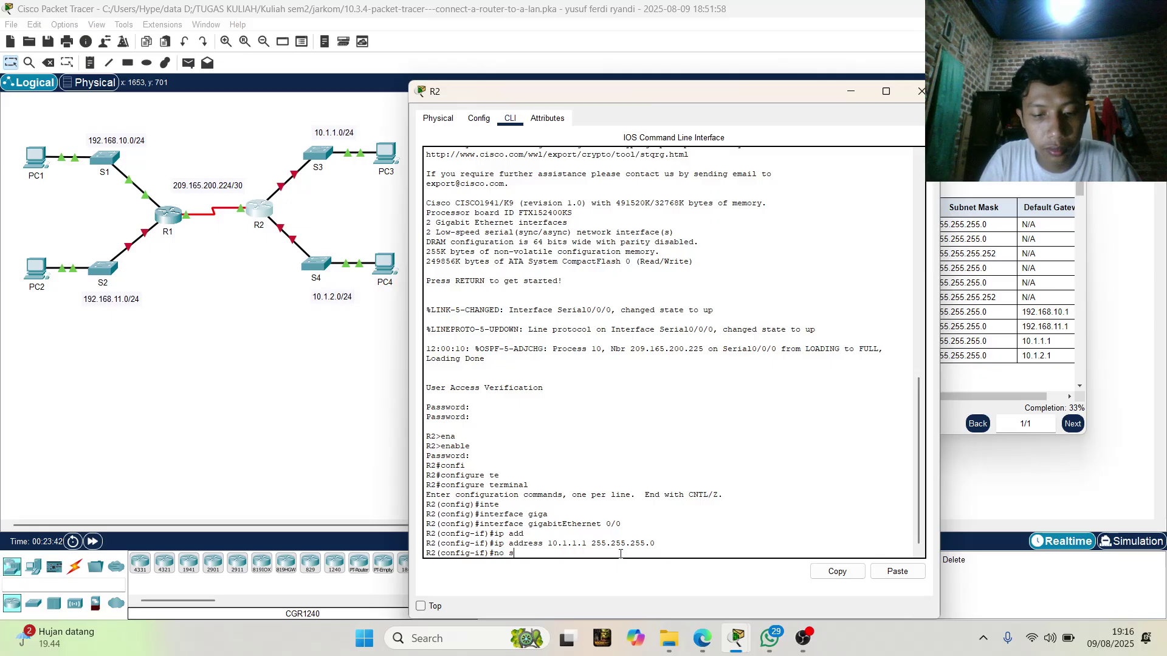
pyautogui.write('hu')
pyautogui.press('Tab')
pyautogui.press('Return')
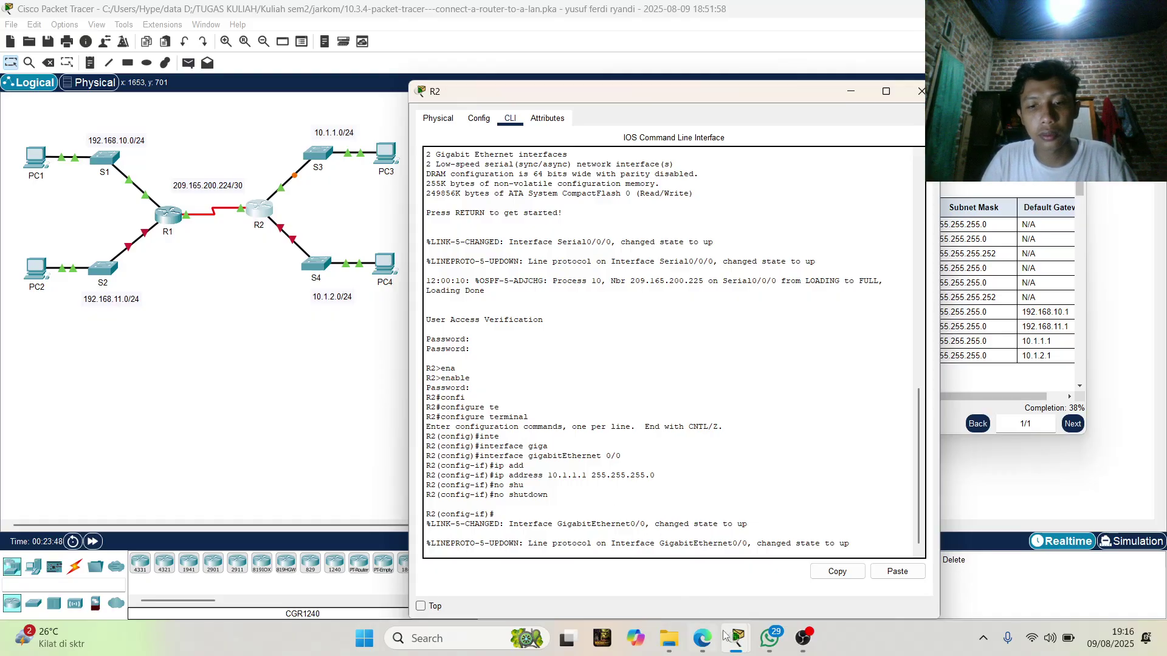
# Bring up the activity instructions and examine the addressing table, including the default gateway column and the entries for R2.
pyautogui.moveTo(702, 638)
pyautogui.click(725, 600)
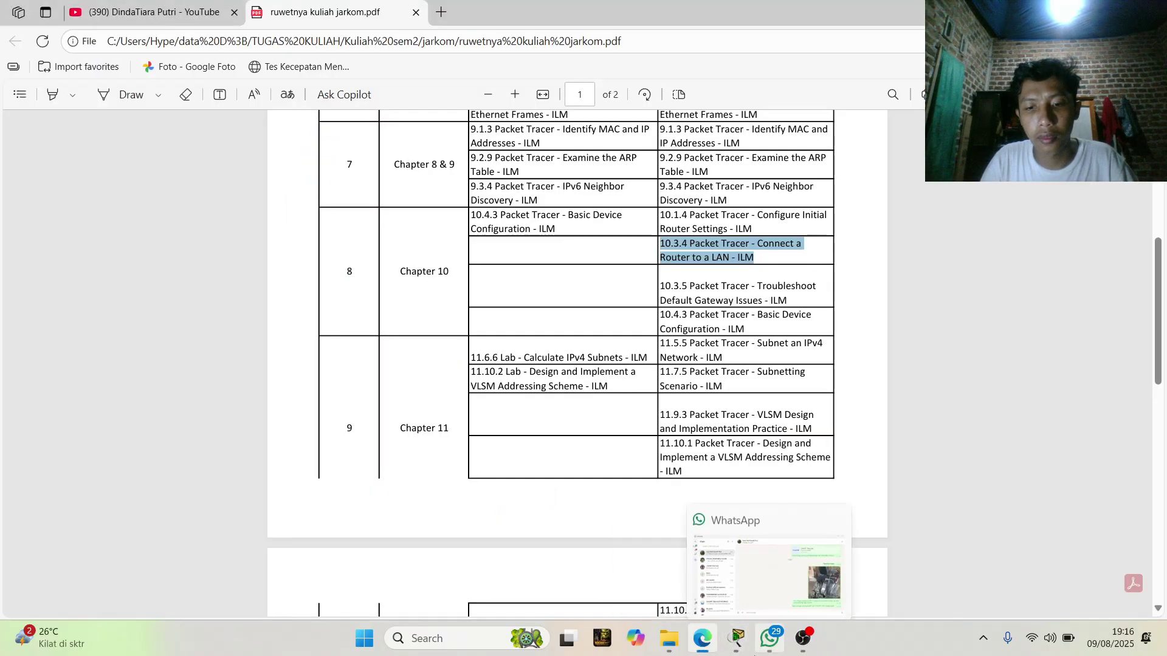
pyautogui.click(711, 571)
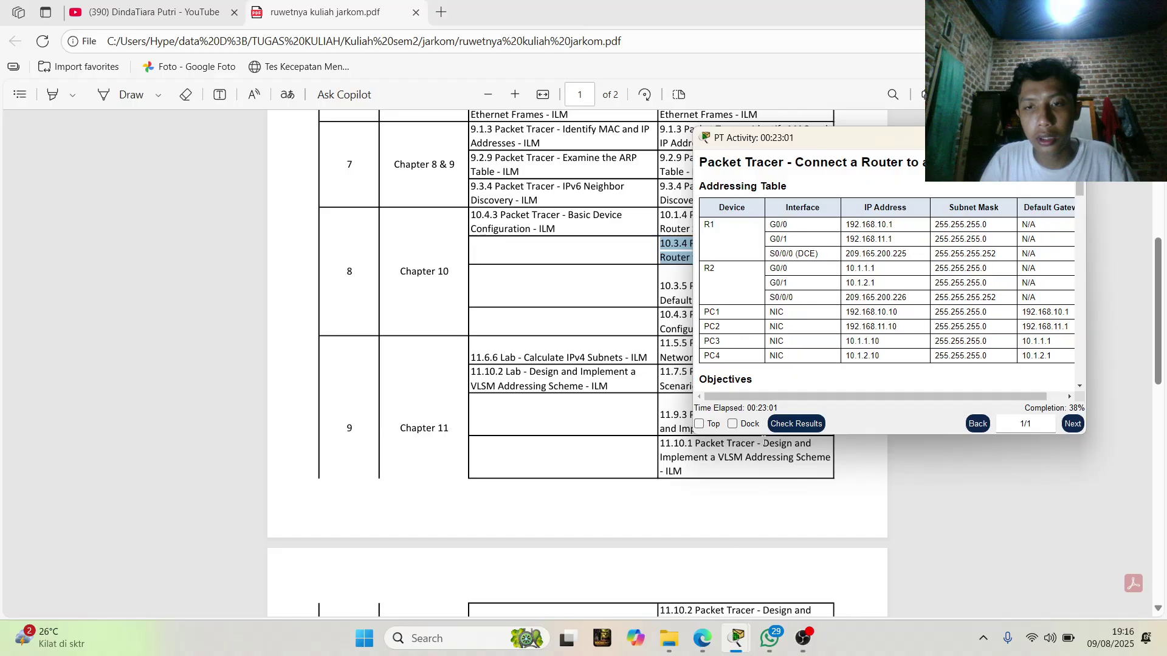
pyautogui.moveTo(962, 298); pyautogui.dragTo(908, 289)
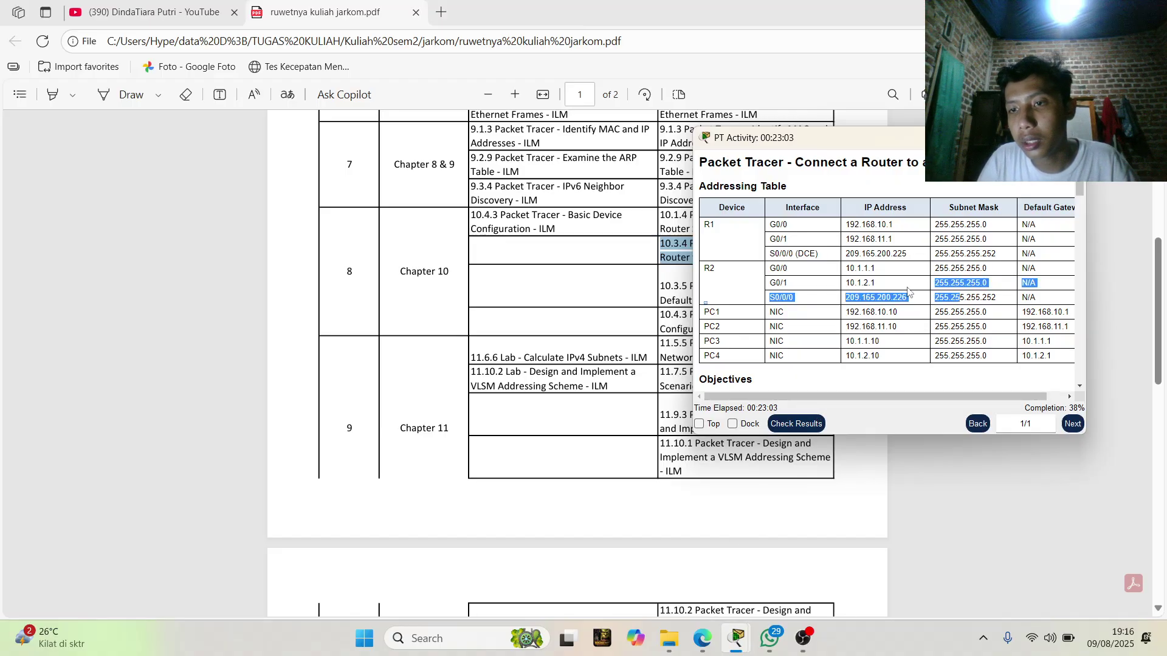
pyautogui.click(954, 353)
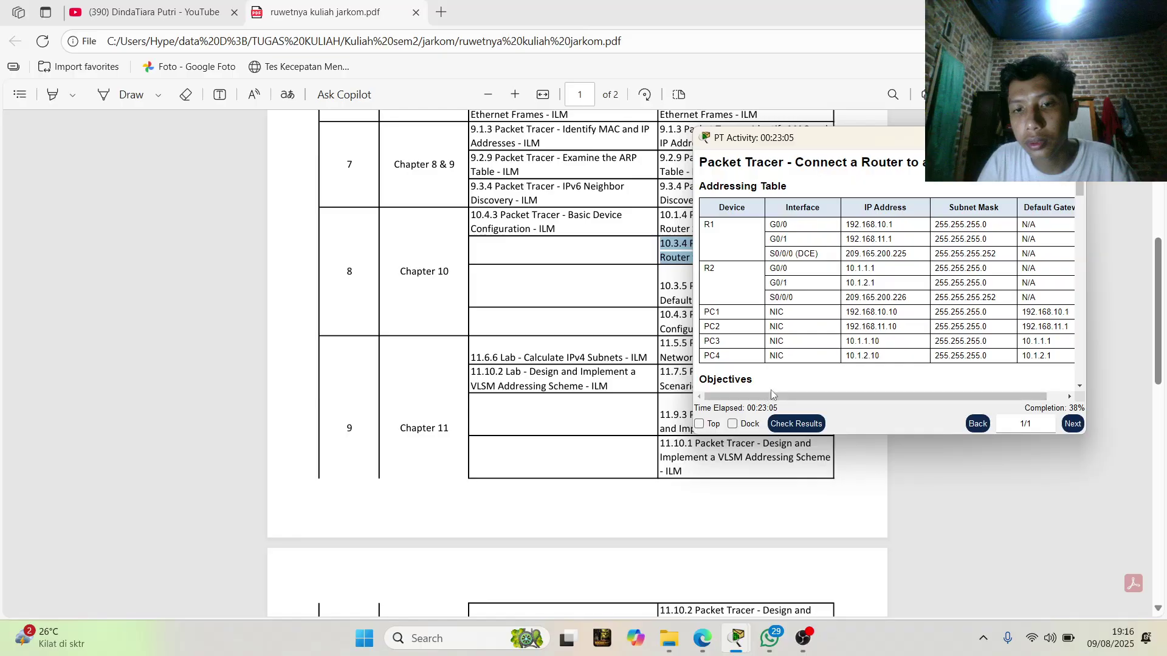
pyautogui.scroll(-6, 775, 391)
pyautogui.moveTo(776, 387); pyautogui.dragTo(756, 370)
pyautogui.scroll(6, 826, 294)
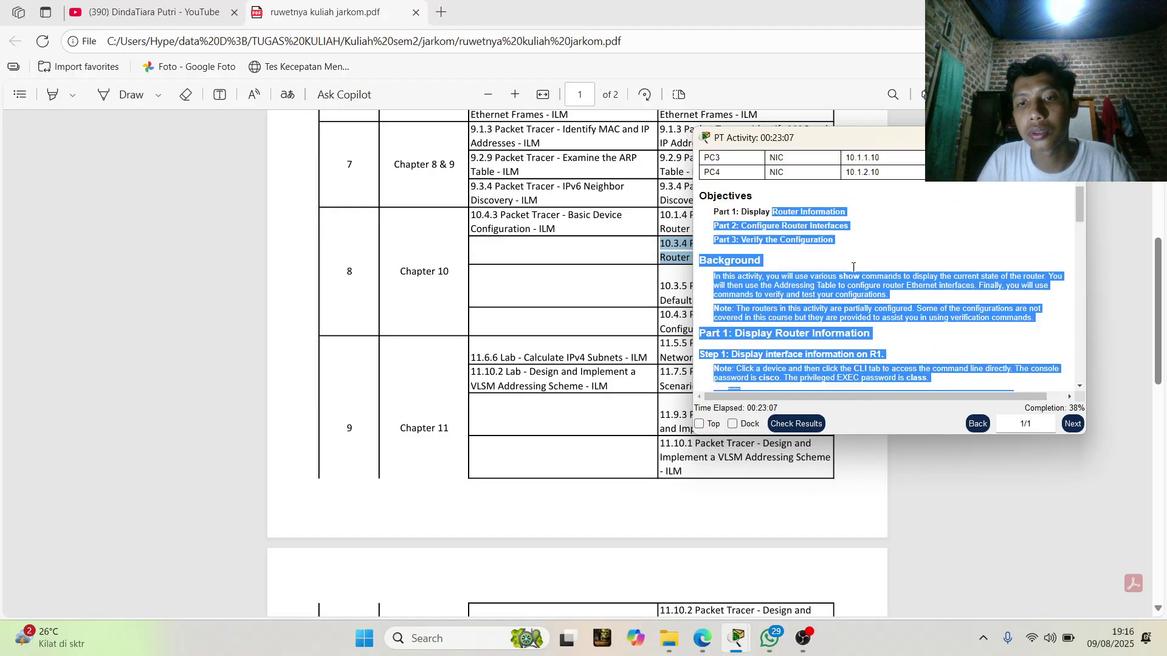
pyautogui.click(882, 272)
pyautogui.moveTo(826, 396); pyautogui.dragTo(844, 397)
pyautogui.scroll(2, 899, 328)
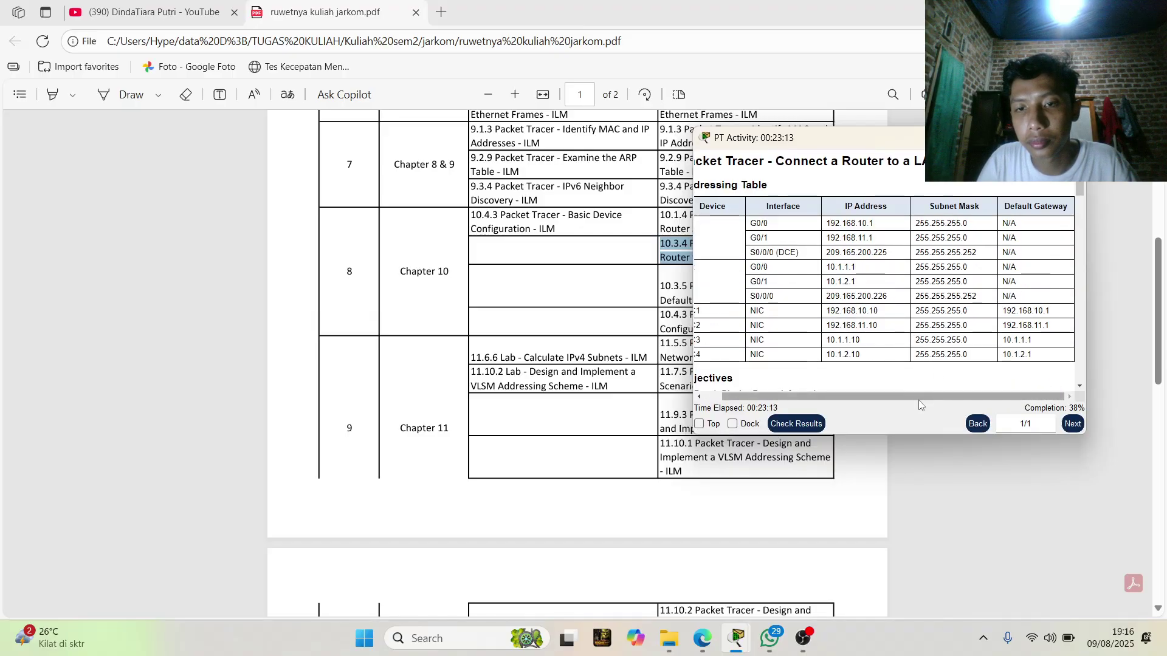
pyautogui.moveTo(914, 398); pyautogui.dragTo(878, 411)
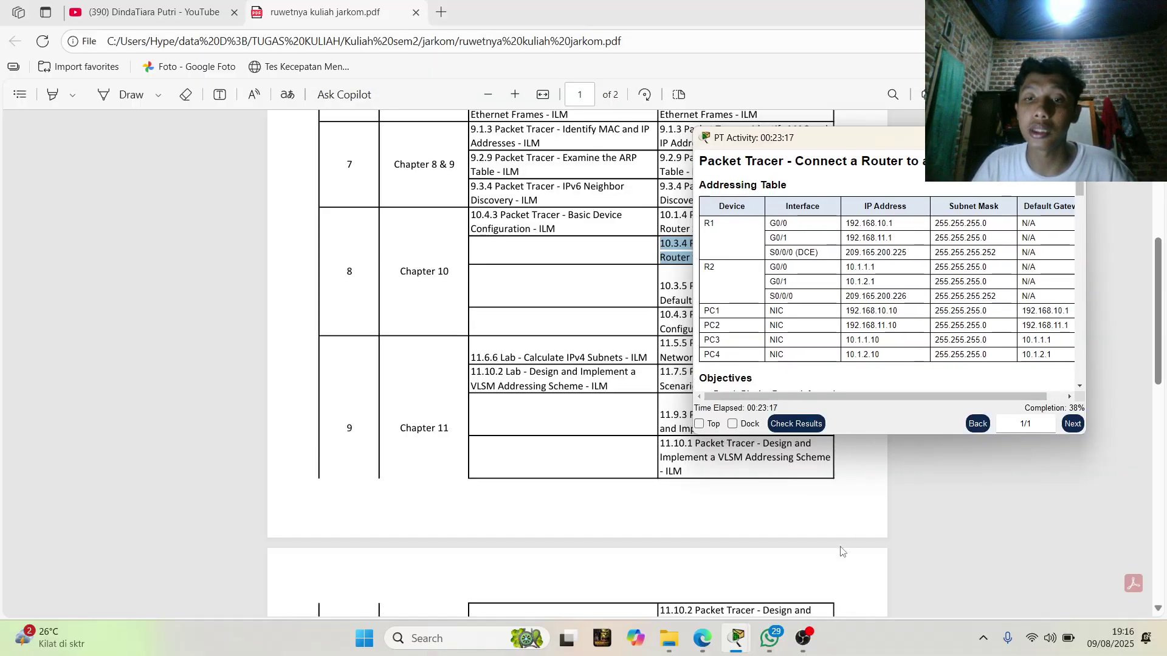
# Switch back to Packet Tracer and try to start a description command in R1's command line.
pyautogui.moveTo(737, 638)
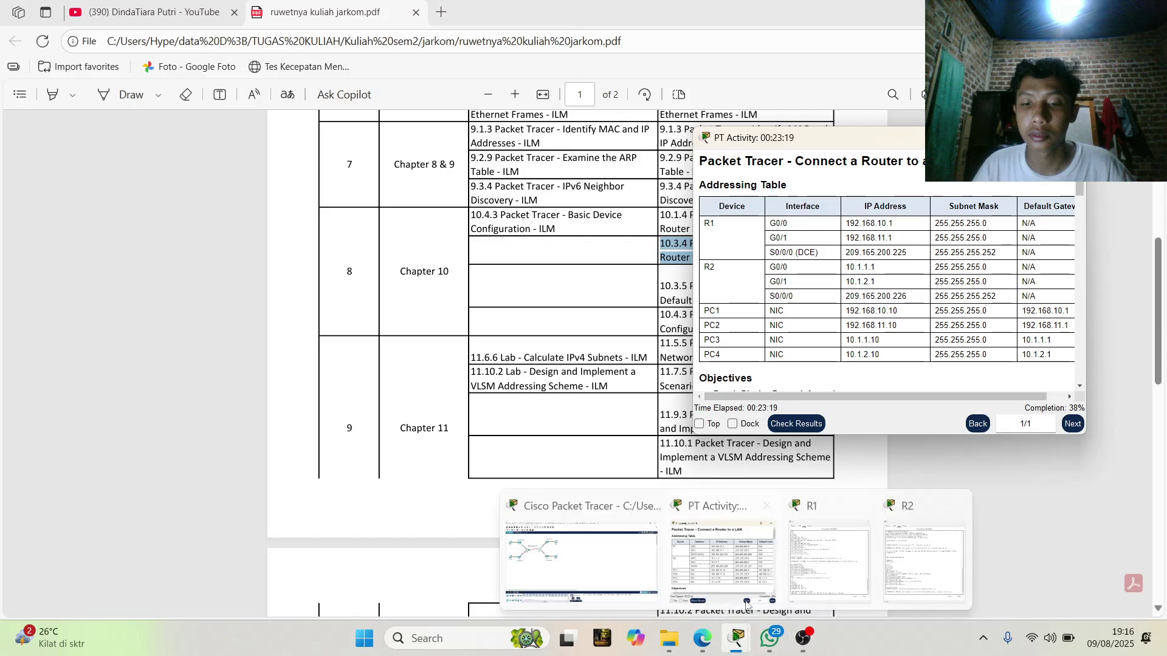
pyautogui.moveTo(740, 578)
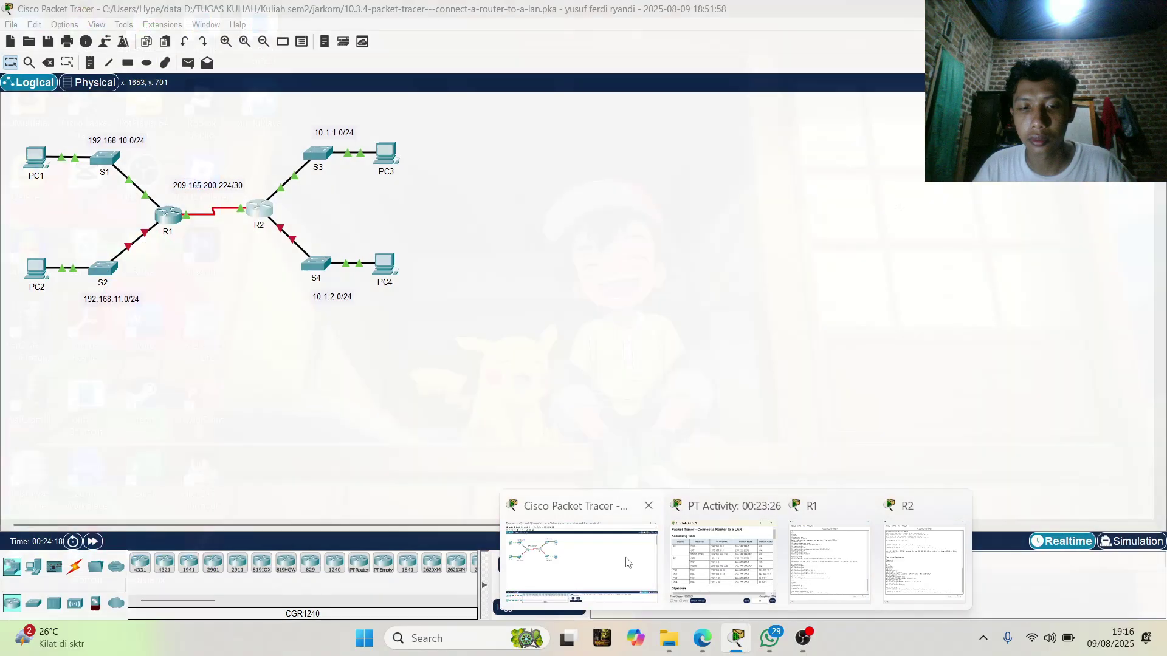
pyautogui.click(625, 562)
pyautogui.moveTo(702, 651)
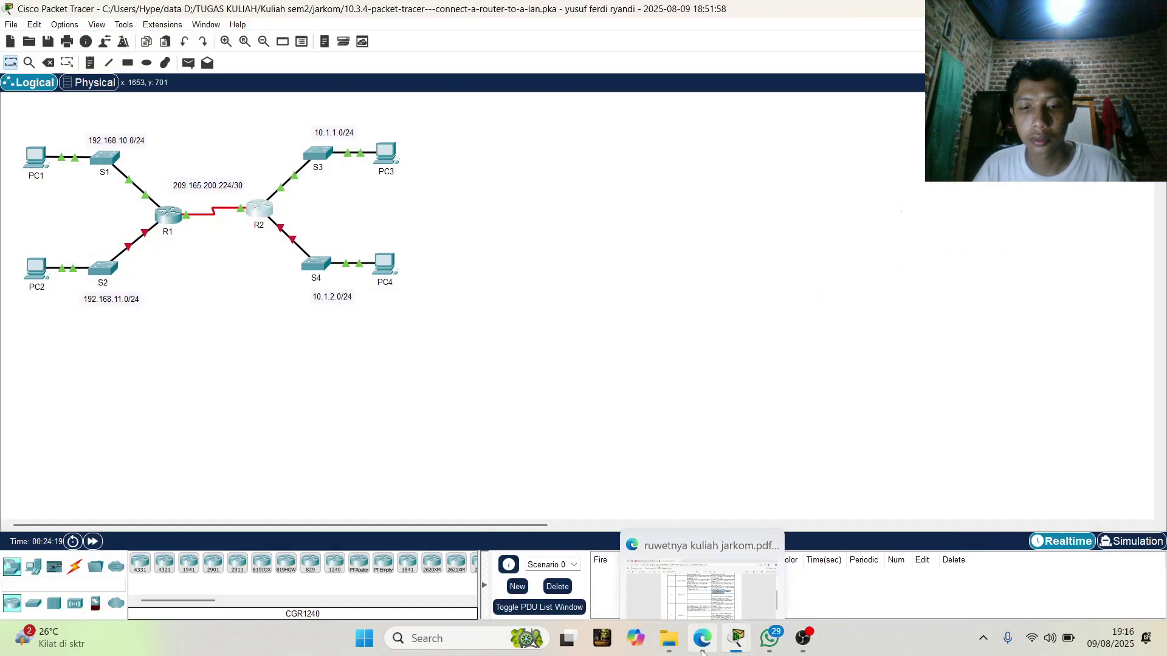
pyautogui.moveTo(738, 642)
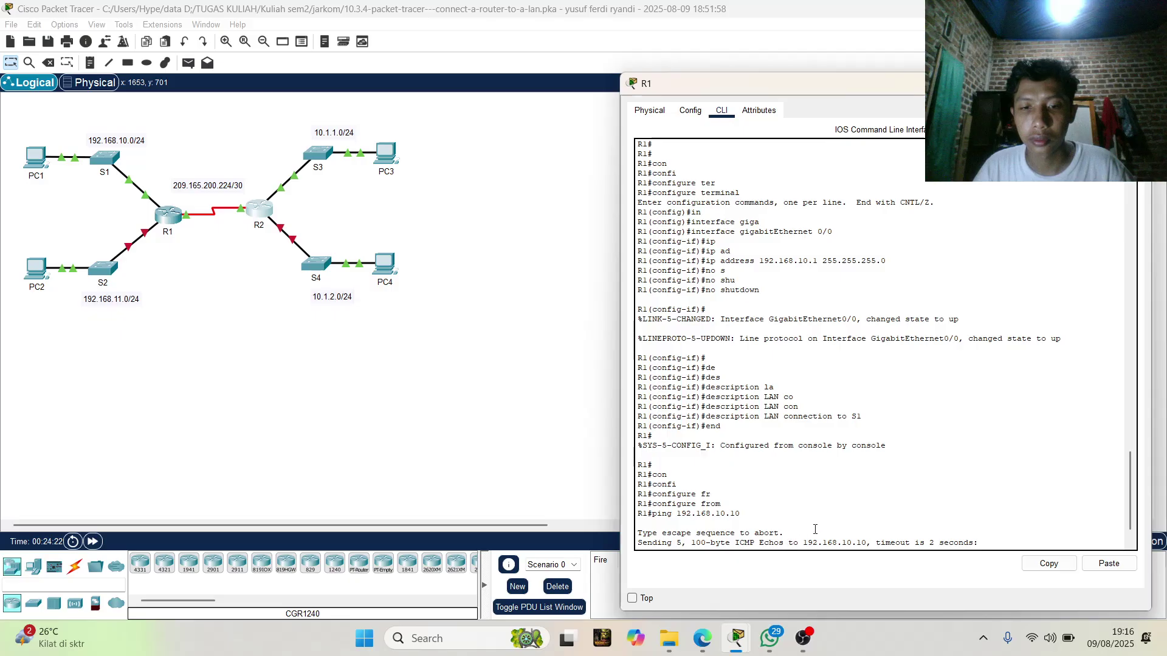
pyautogui.click(803, 583)
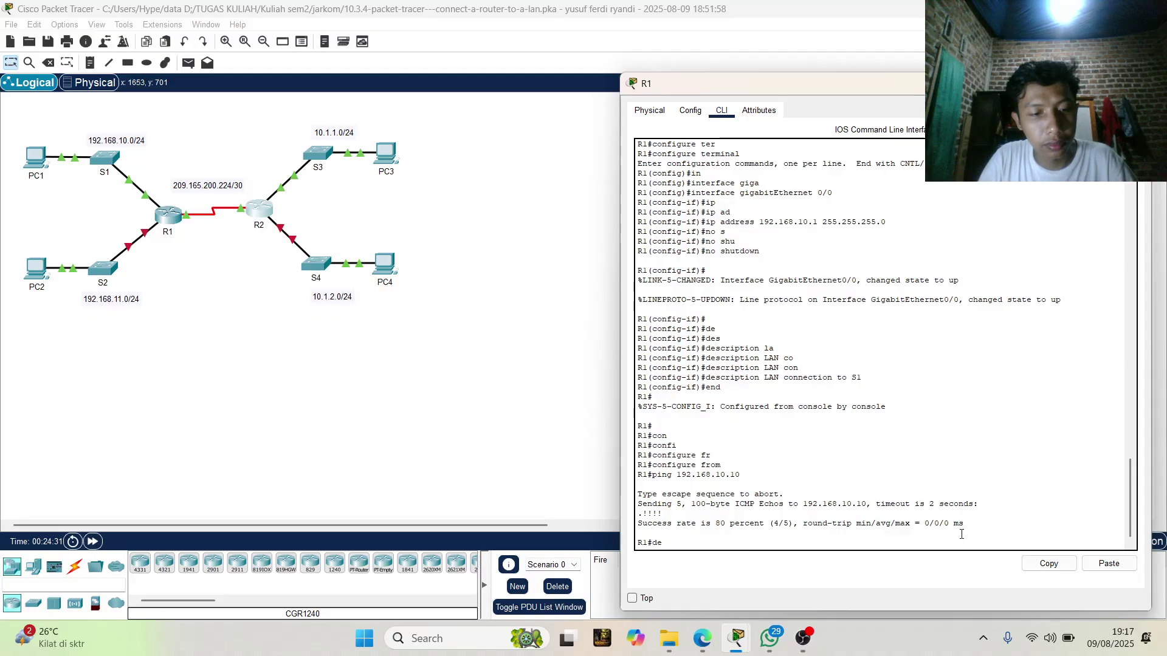
pyautogui.press('Tab')
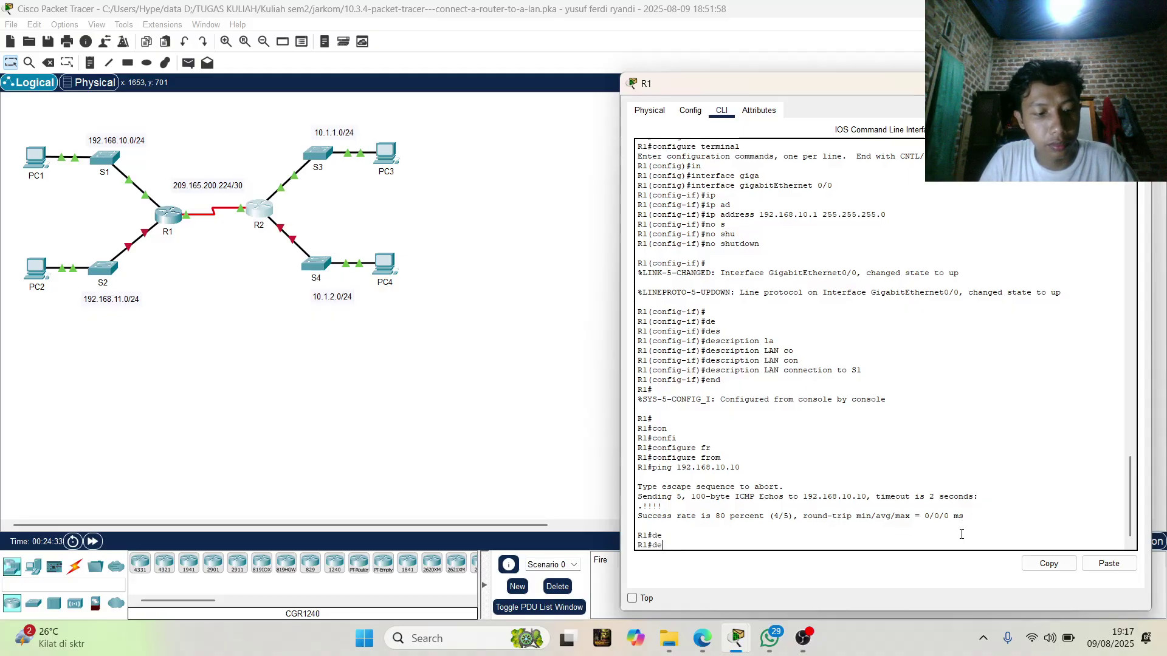
pyautogui.write('sc')
pyautogui.press('Tab')
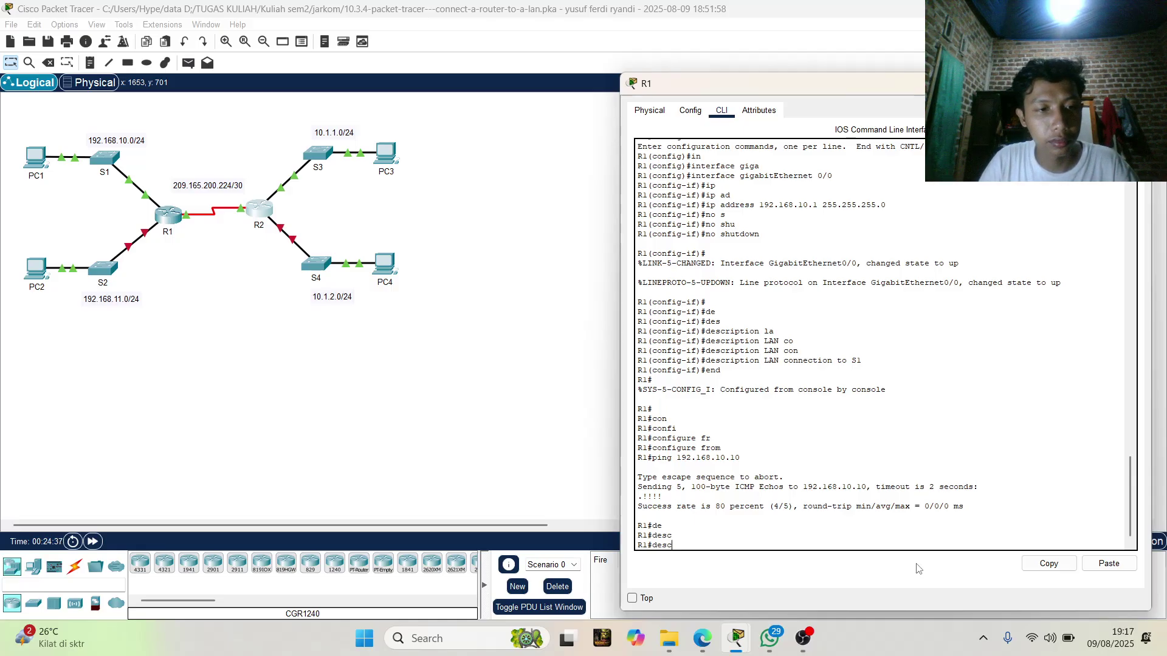
pyautogui.write('rip')
pyautogui.press('Tab')
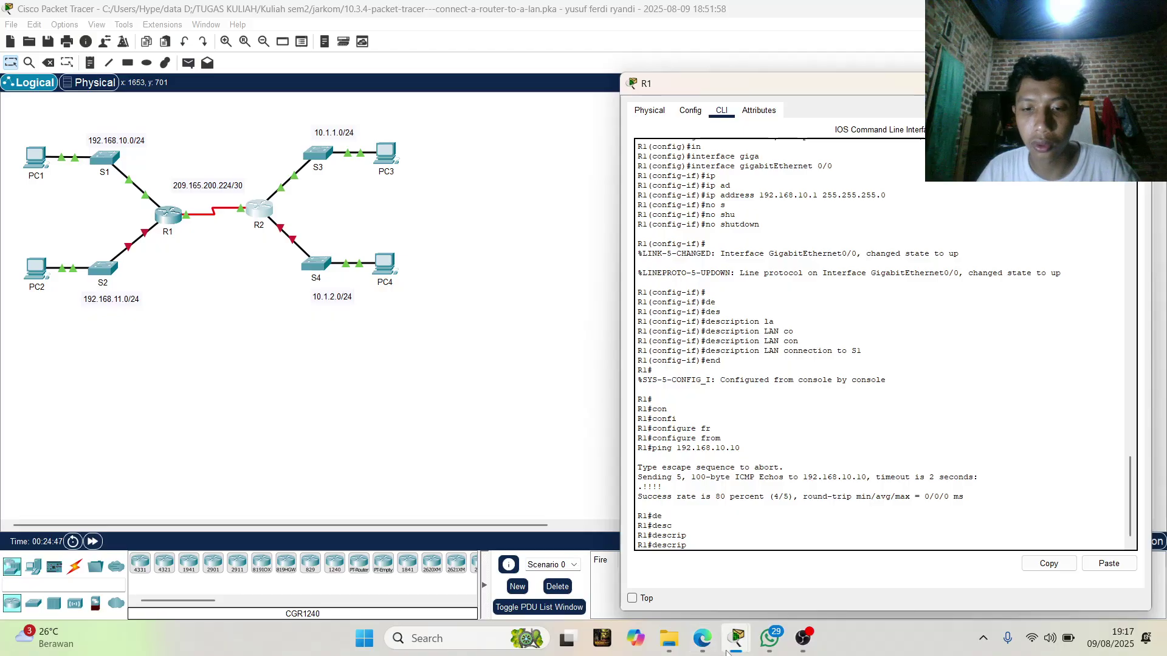
# In R2's command line, set the GigabitEthernet 0/0 description to "LAN connection to S3".
pyautogui.moveTo(737, 649)
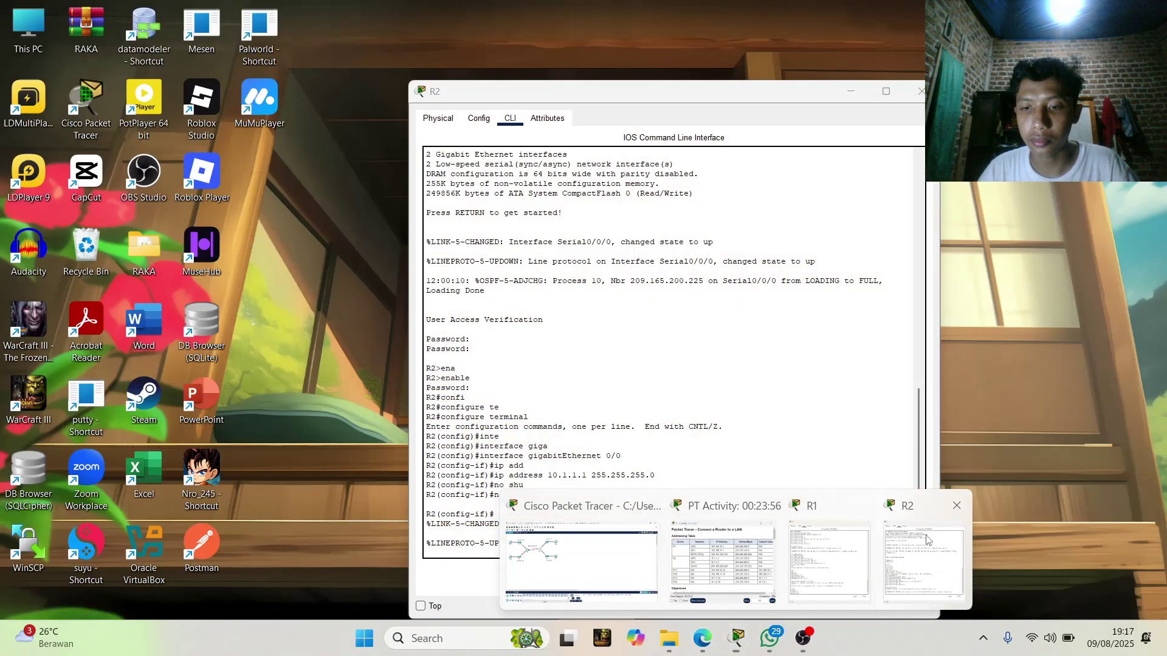
pyautogui.click(922, 562)
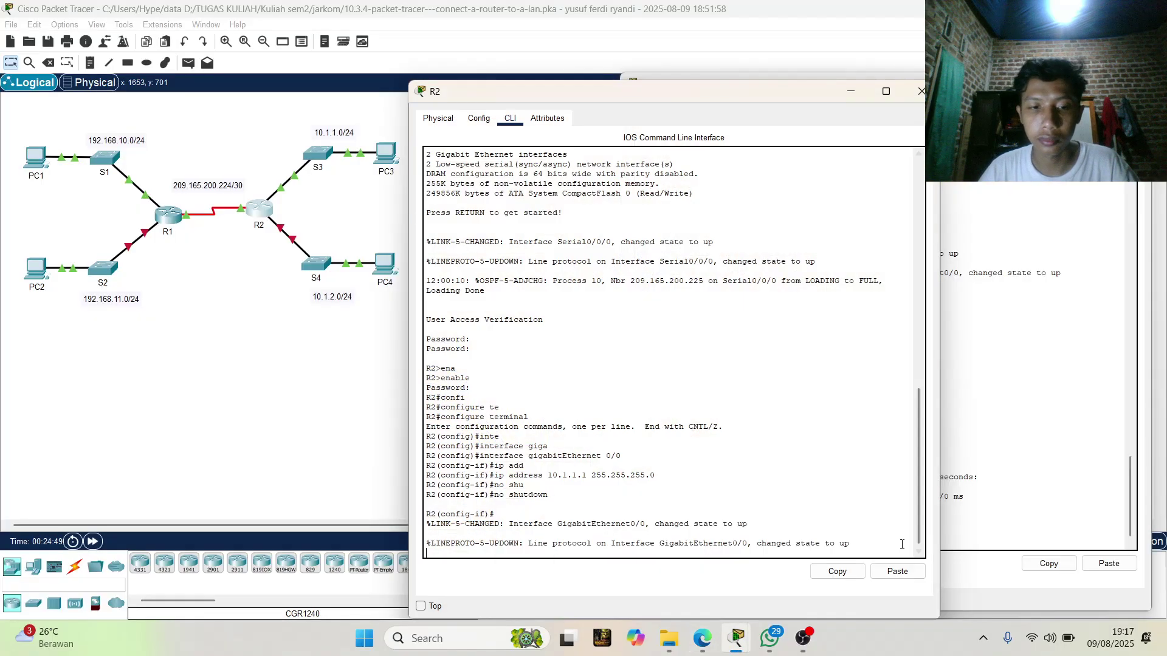
pyautogui.press('Return')
pyautogui.press('Return')
pyautogui.write('de')
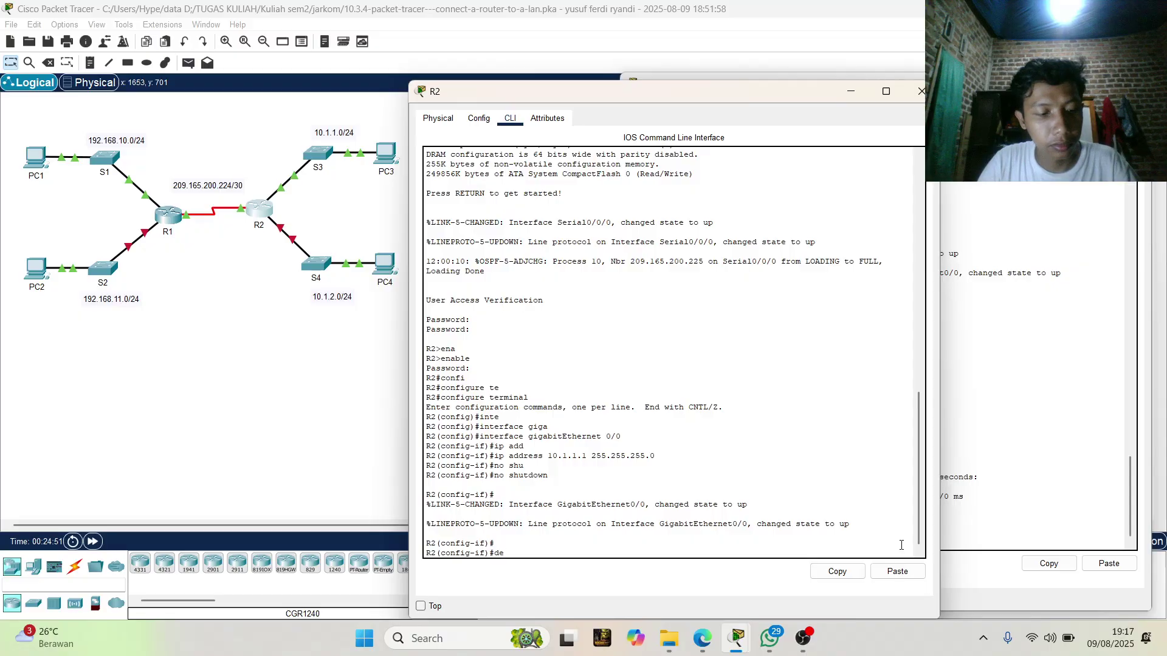
pyautogui.press('Tab')
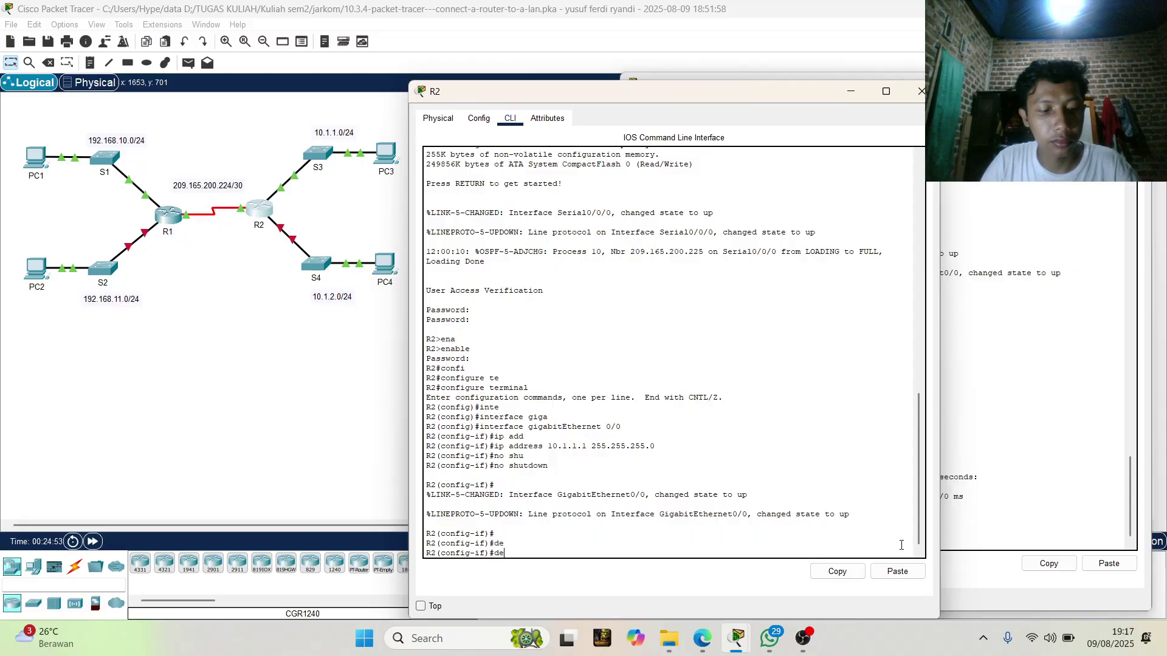
pyautogui.write('sc')
pyautogui.press('Tab')
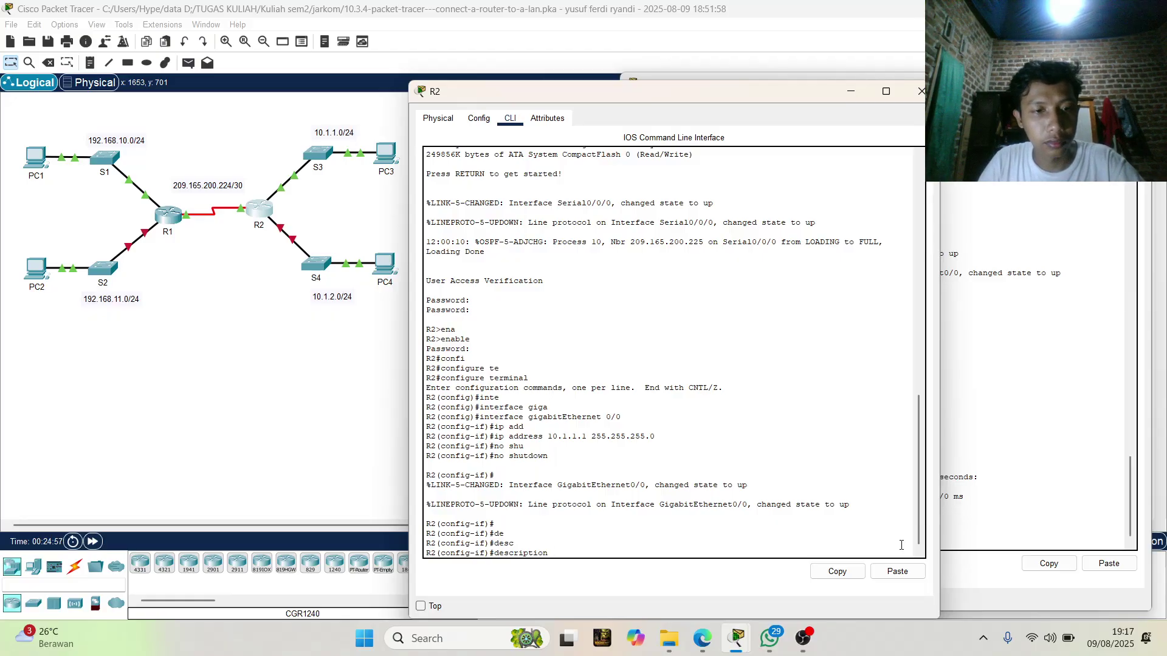
pyautogui.write('LAN')
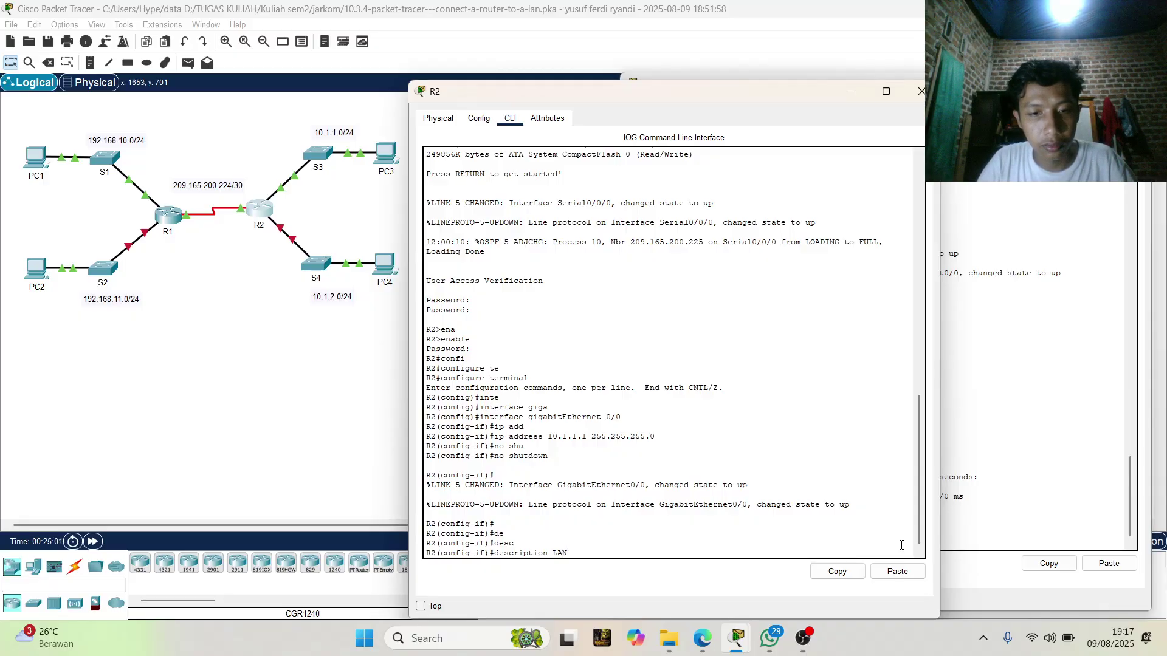
pyautogui.write(' co')
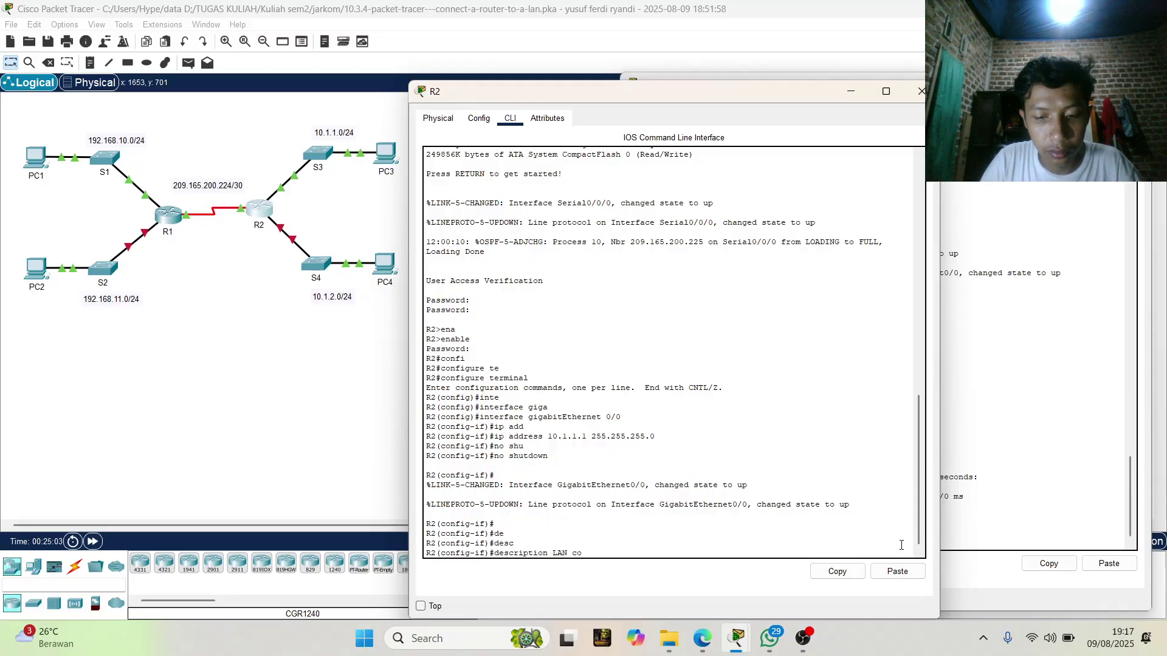
pyautogui.press('Tab')
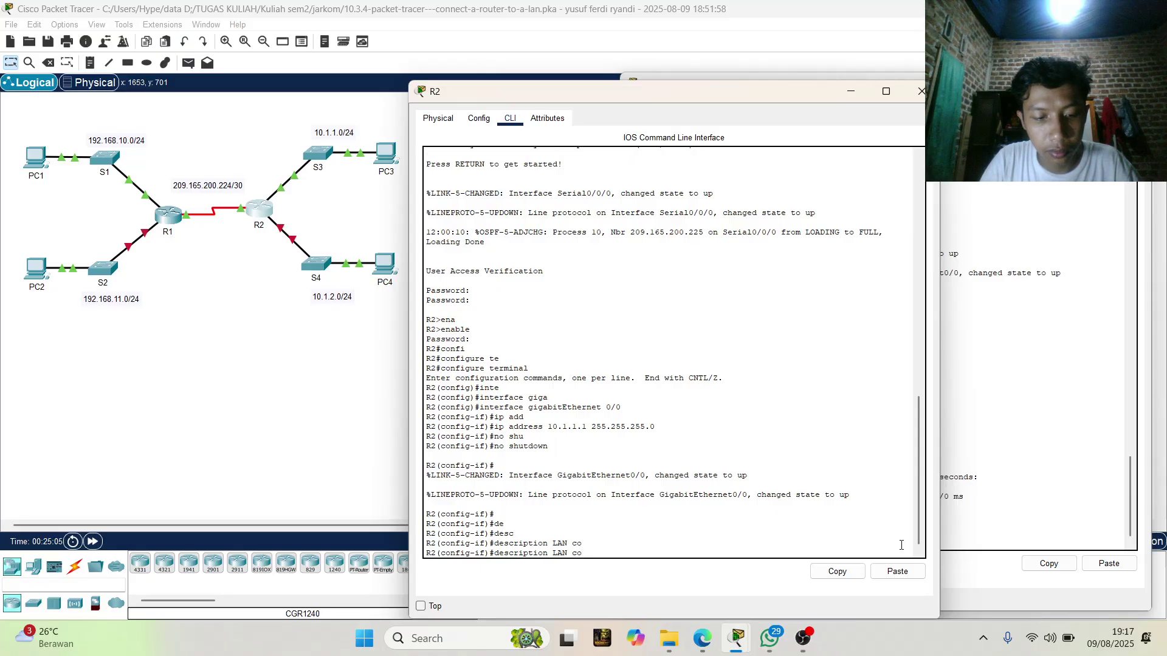
pyautogui.write('nnec')
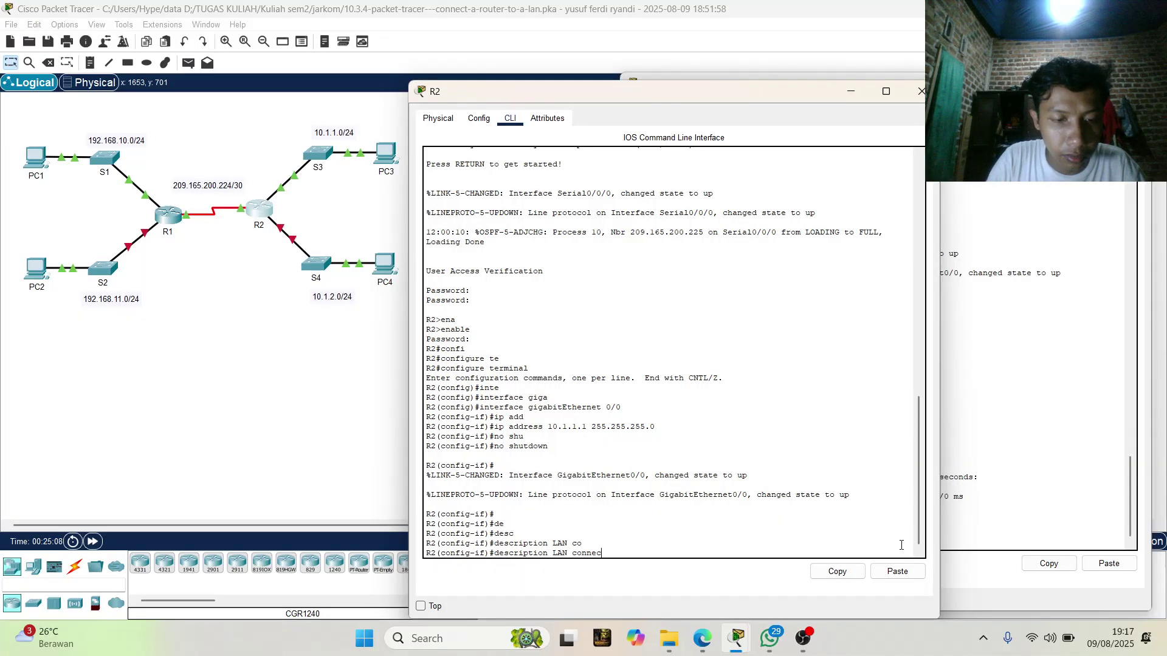
pyautogui.write('ti')
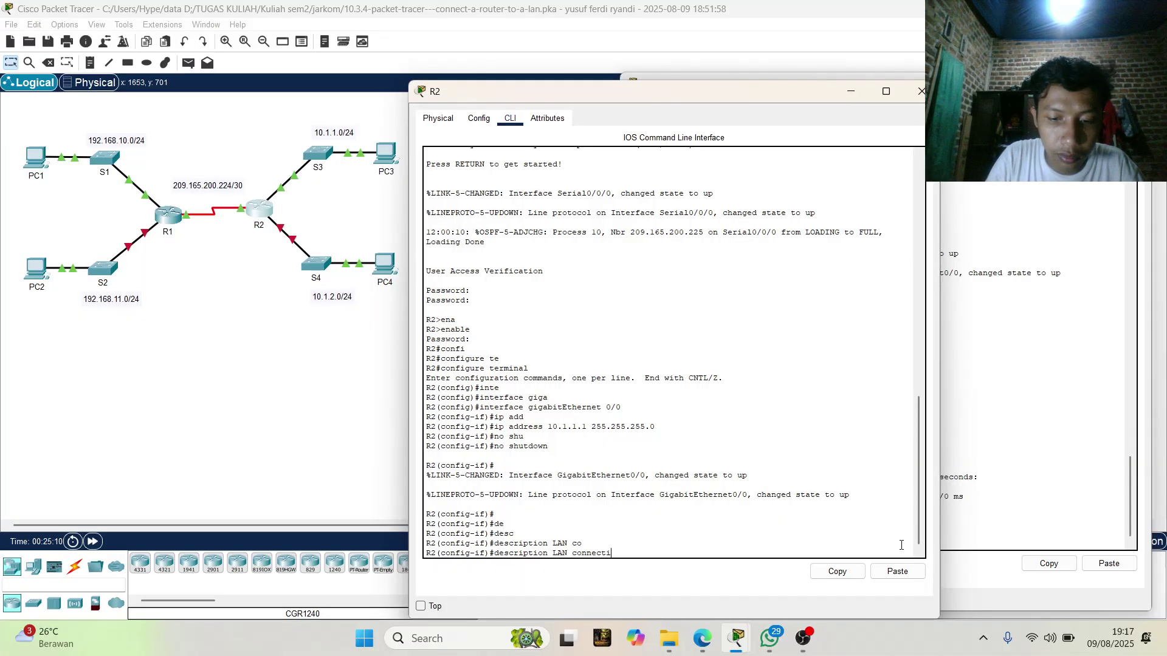
pyautogui.write('on')
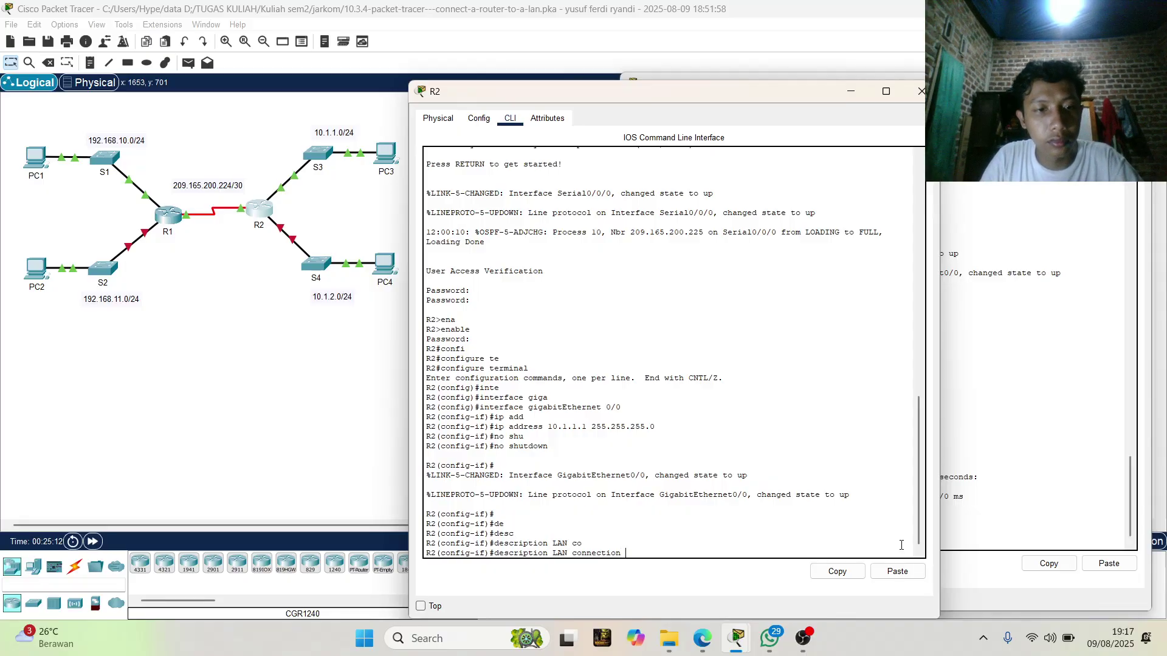
pyautogui.write(' t')
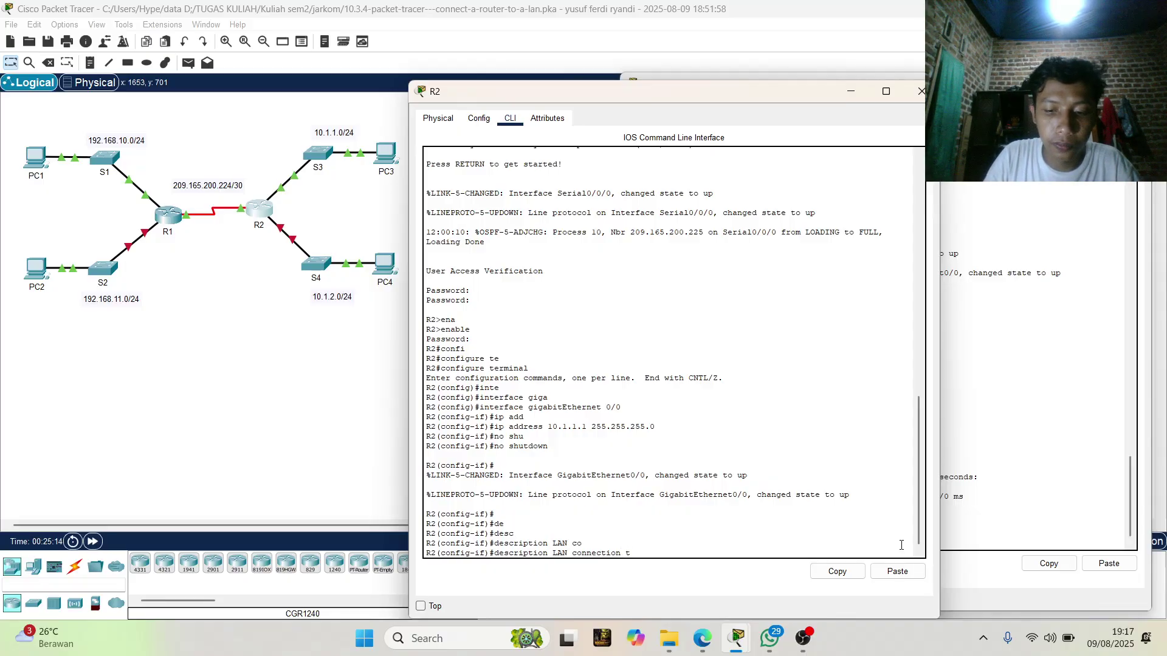
pyautogui.write('o')
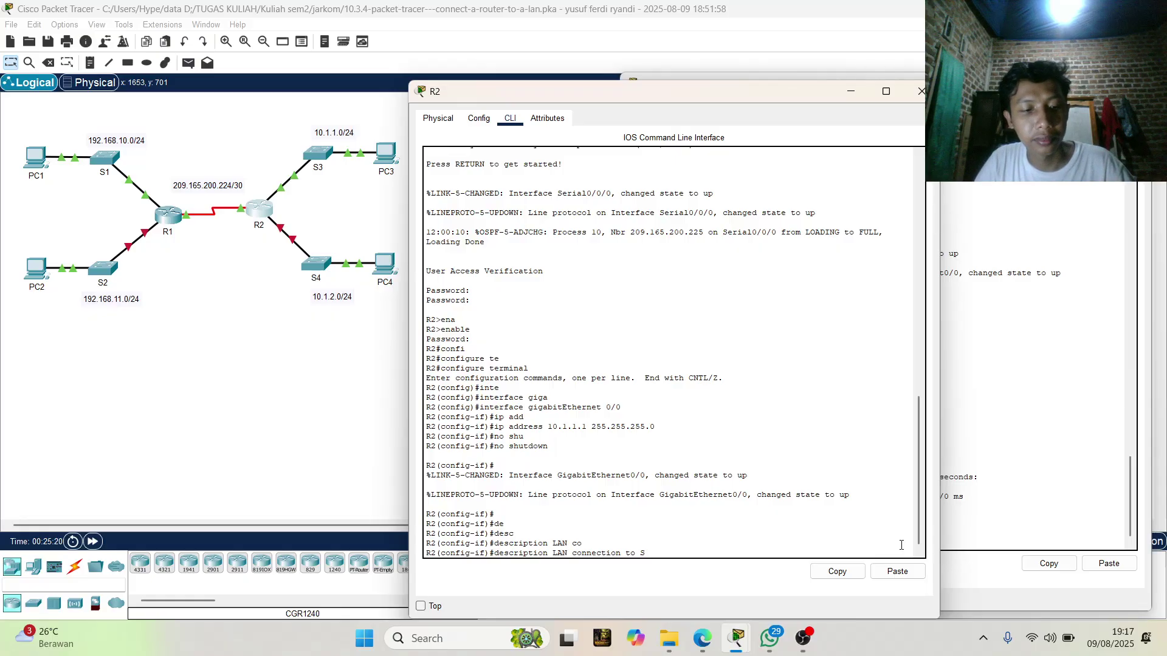
pyautogui.write('S3')
pyautogui.press('Return')
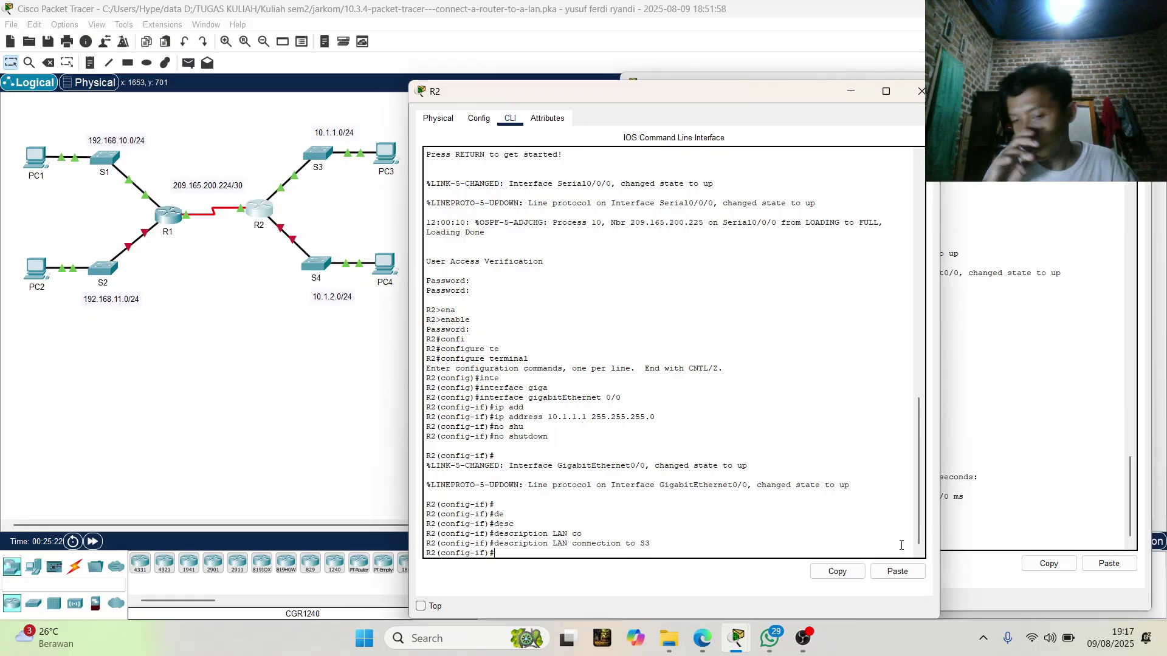
# Leave interface configuration on R2 with the end command and return to the privileged EXEC prompt.
pyautogui.moveTo(737, 639)
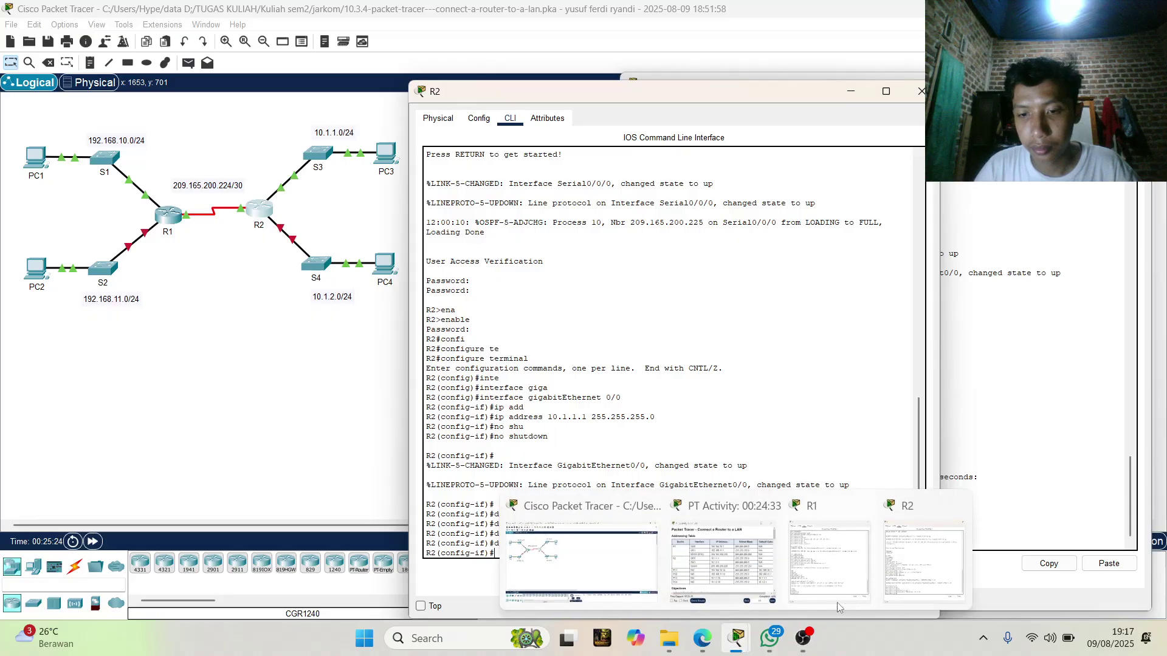
pyautogui.moveTo(759, 579)
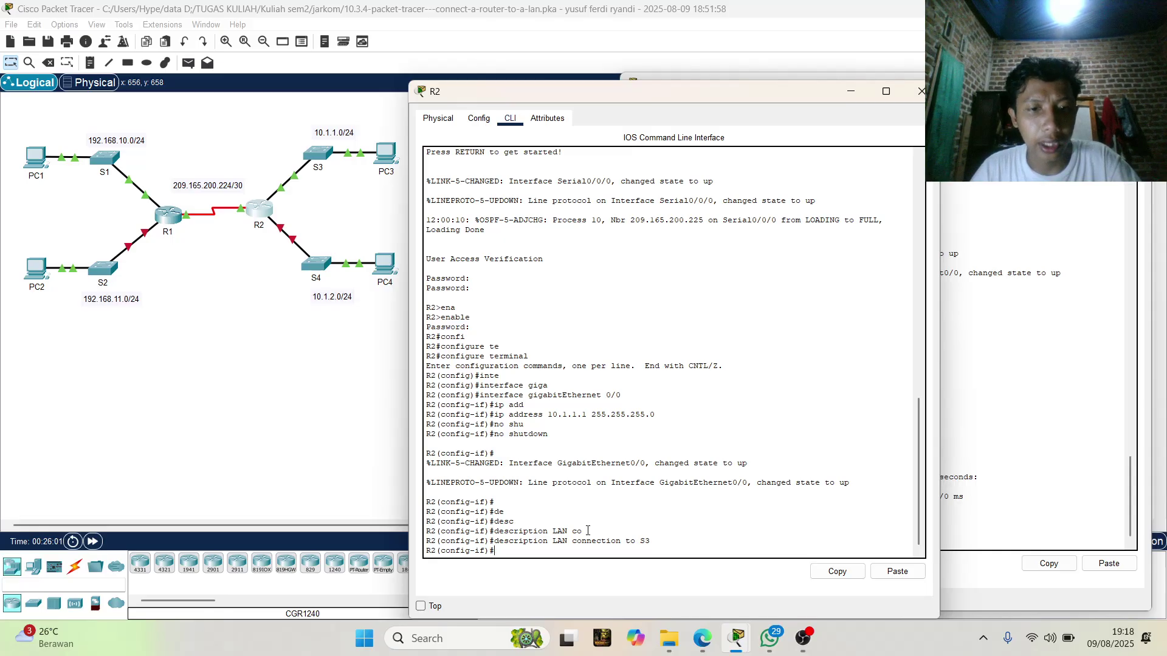
pyautogui.write('nd')
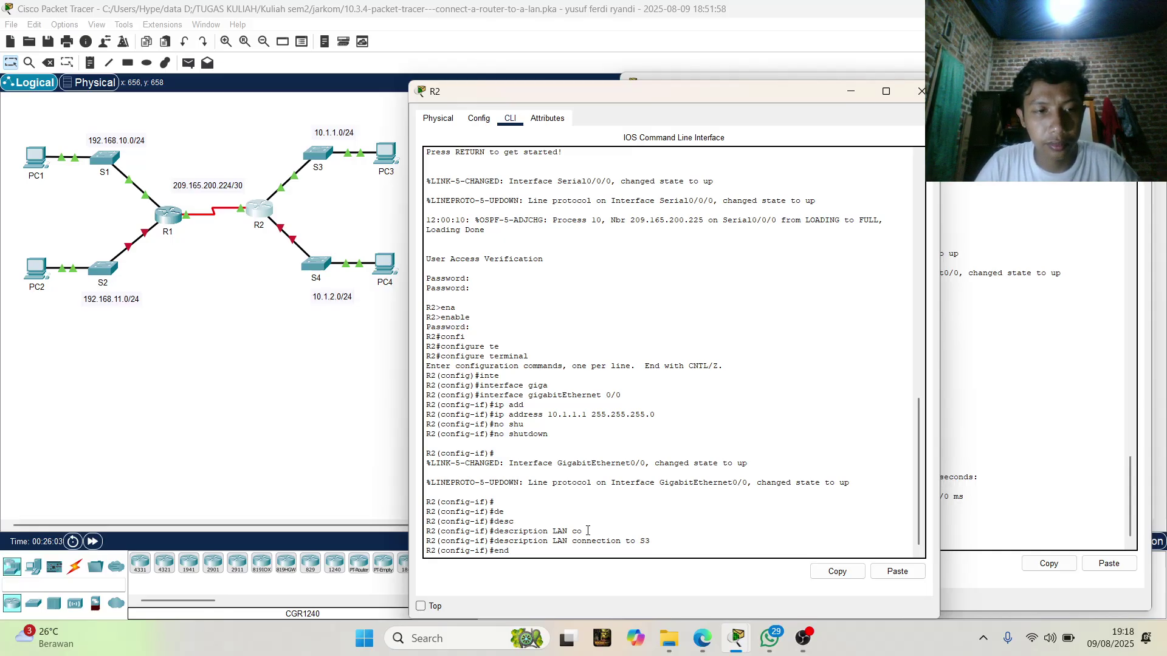
pyautogui.press('Return')
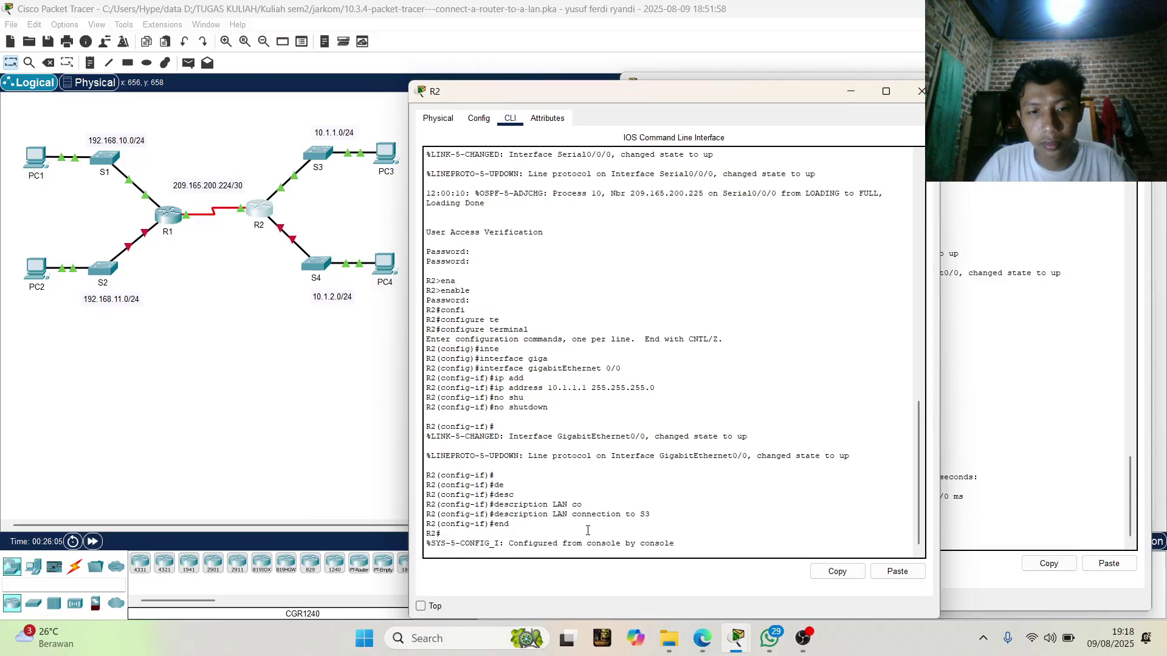
pyautogui.press('Return')
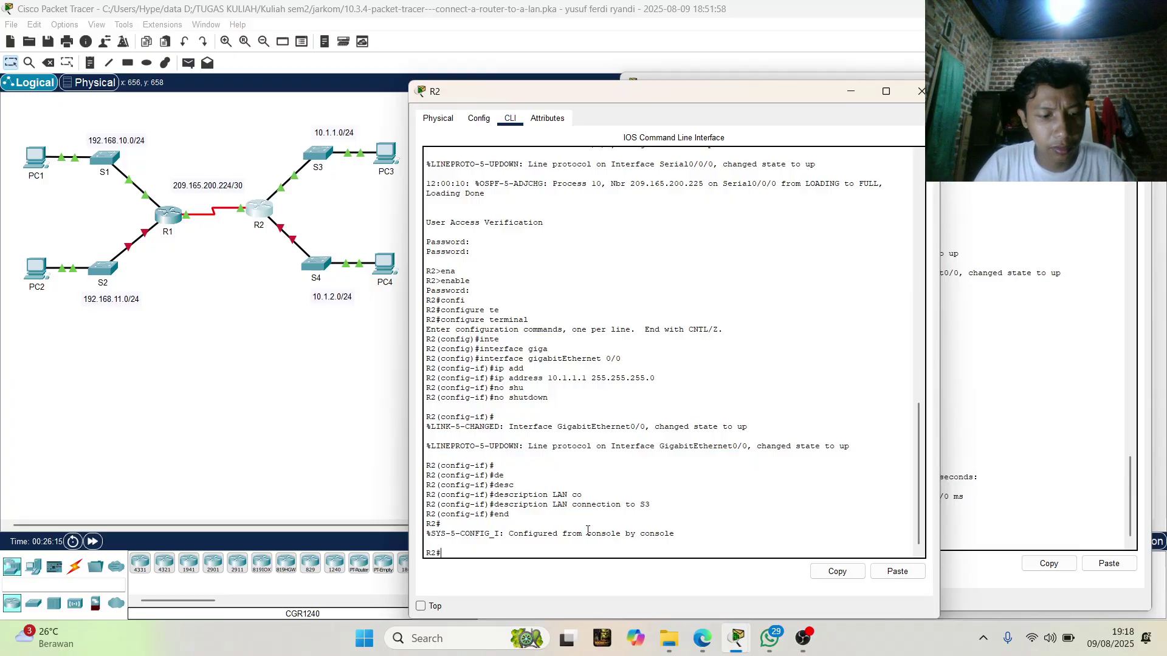
# Enter global configuration mode on R2 with the configure terminal command.
pyautogui.write('n')
pyautogui.press('Tab')
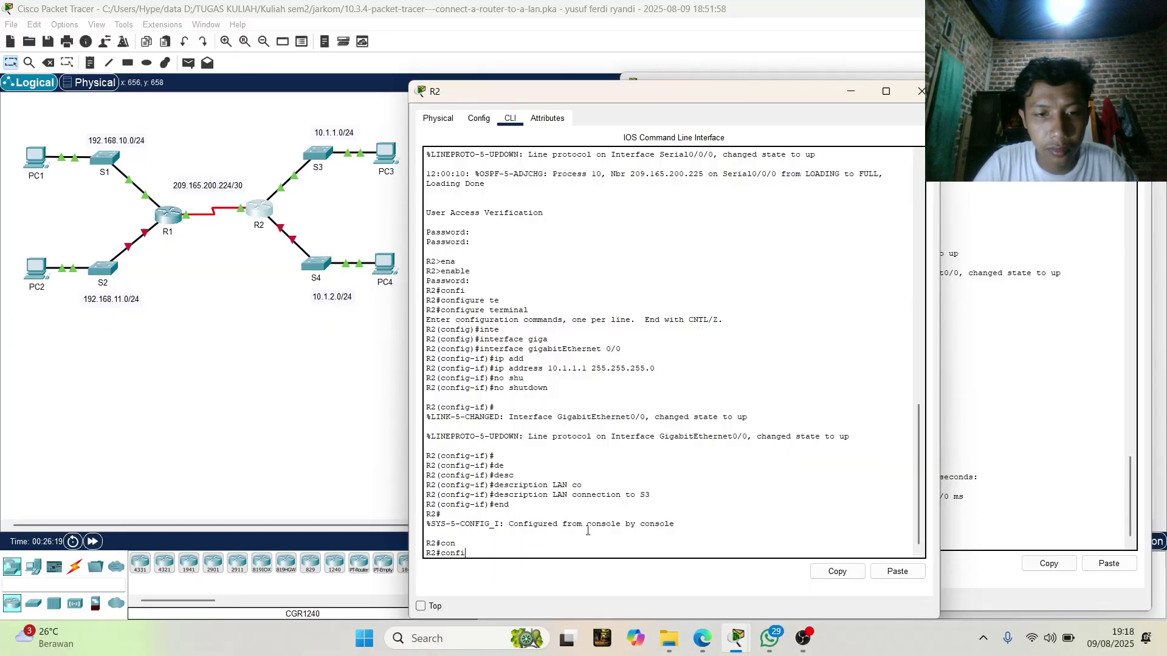
pyautogui.write('fi')
pyautogui.press('BackSpace')
pyautogui.press('BackSpace')
pyautogui.press('BackSpace')
pyautogui.press('BackSpace')
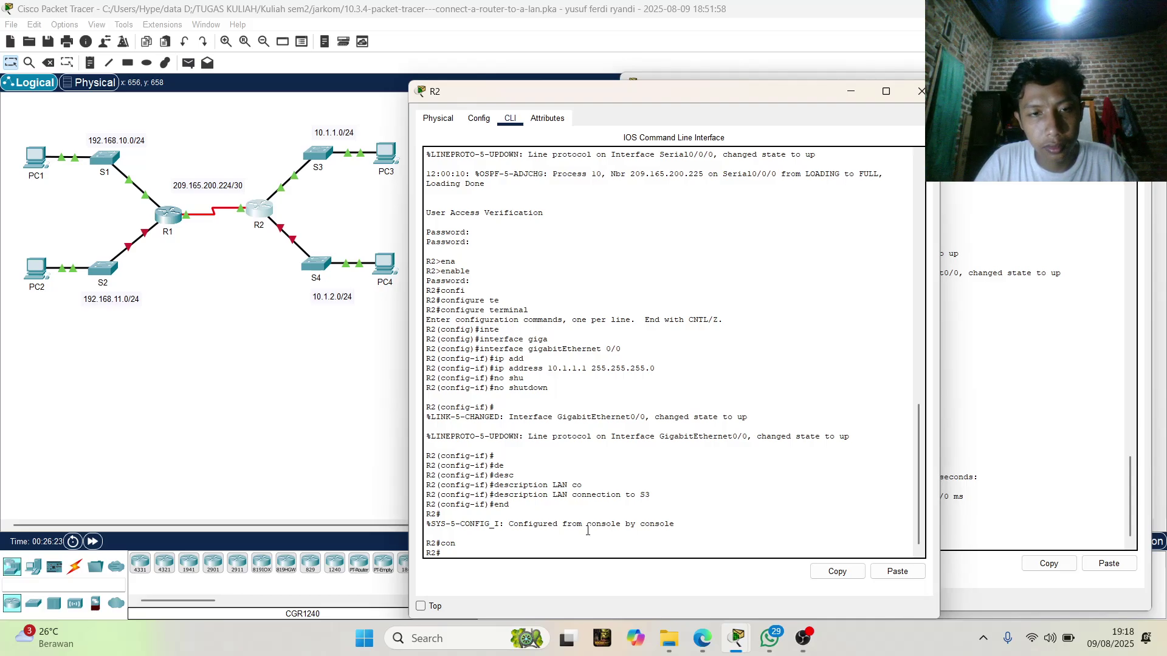
pyautogui.write('co')
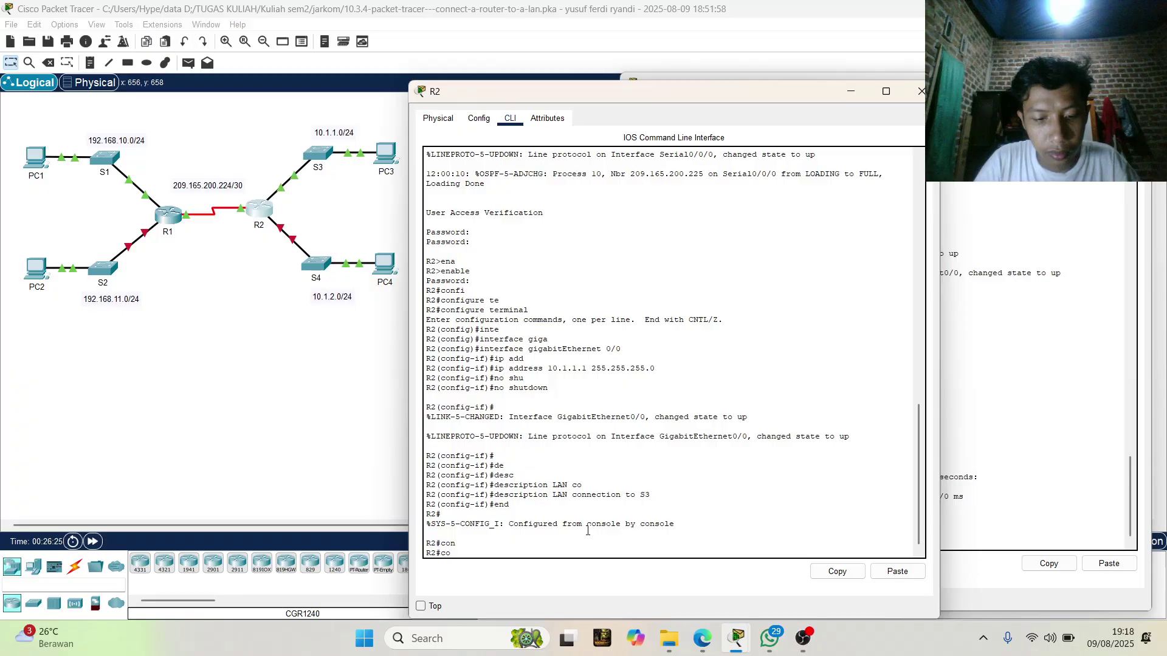
pyautogui.write('nf')
pyautogui.press('Tab')
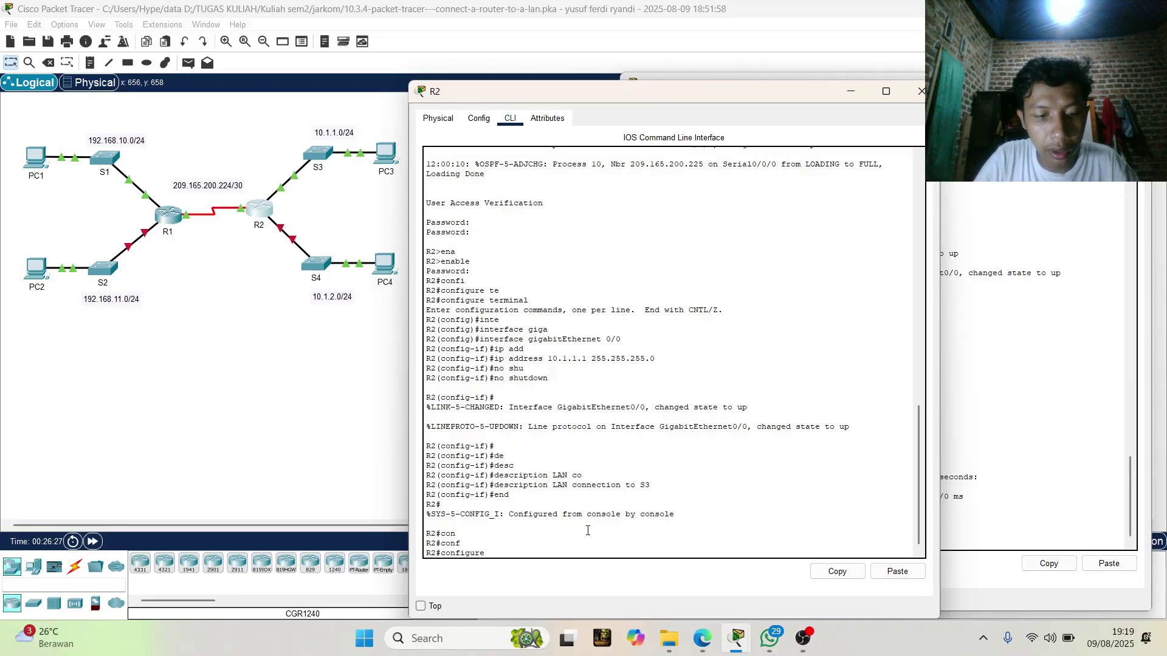
pyautogui.write('ter')
pyautogui.press('Tab')
pyautogui.press('Return')
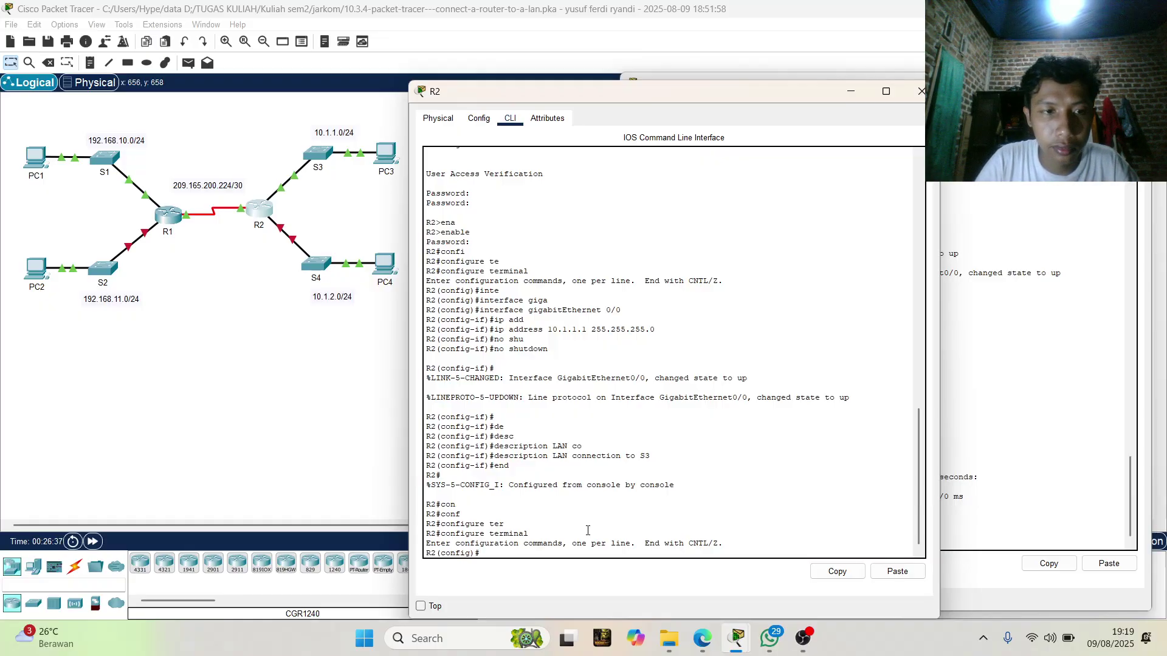
# Enter interface configuration mode for GigabitEthernet 0/1 on R2.
pyautogui.write('nte')
pyautogui.press('Tab')
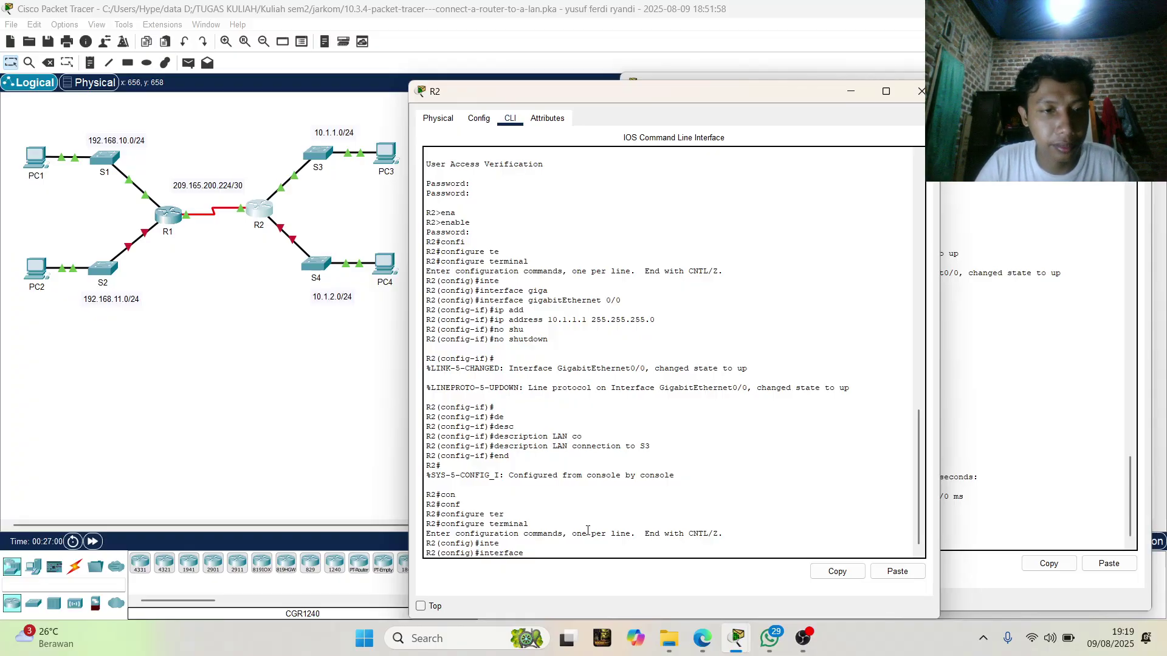
pyautogui.write('g')
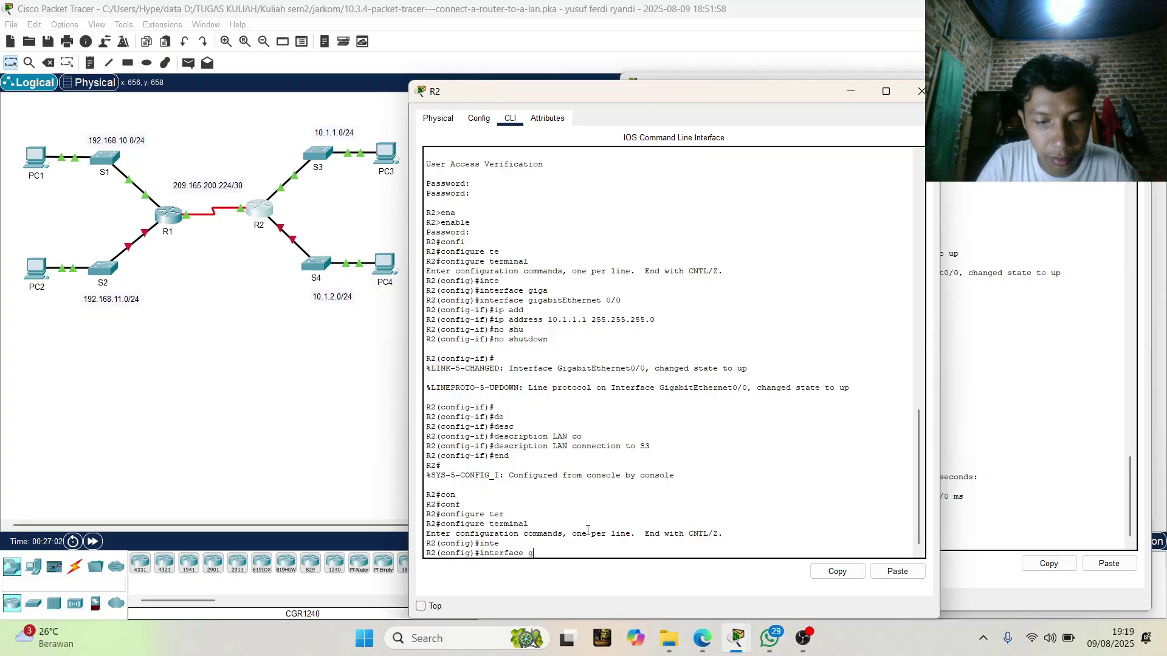
pyautogui.write('iga')
pyautogui.press('Tab')
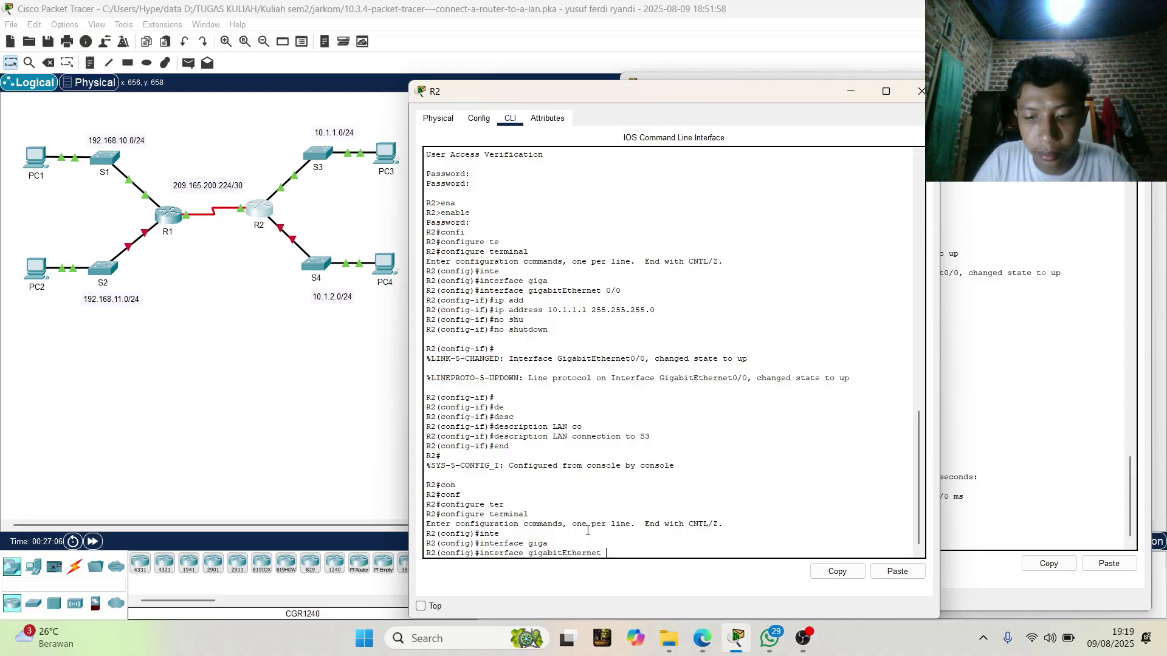
pyautogui.write('0/')
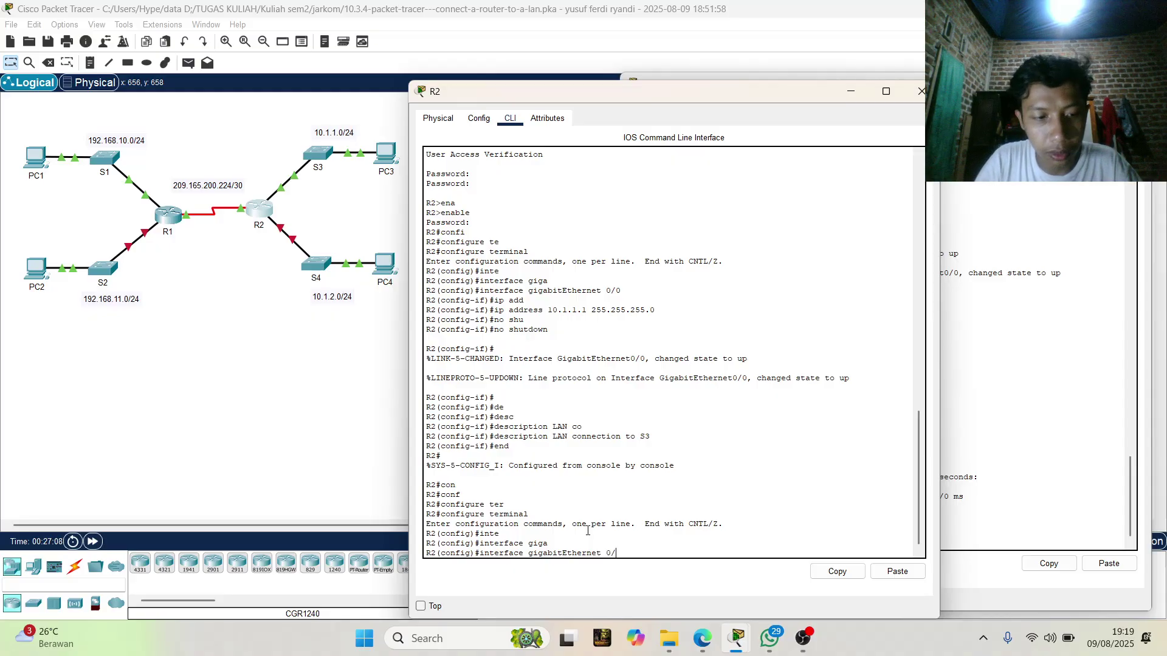
pyautogui.write('1')
pyautogui.press('Return')
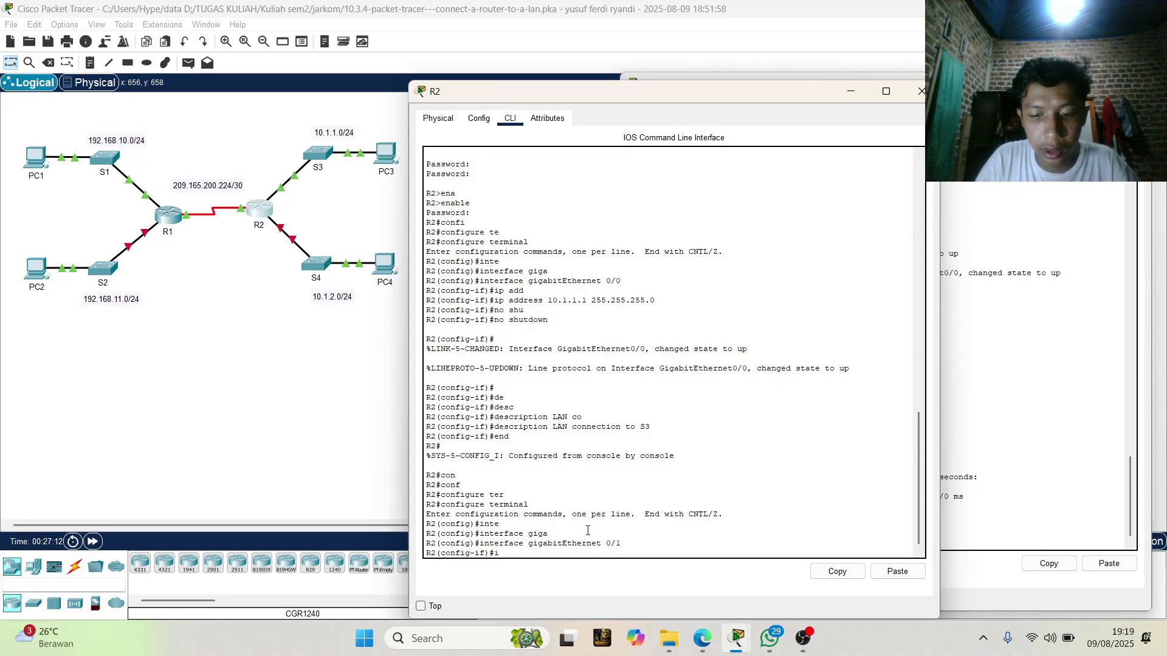
# Assign IP address 10.1.2.1 with subnet mask 255.255.255.0 to R2's GigabitEthernet 0/1 interface.
pyautogui.write('ip ad')
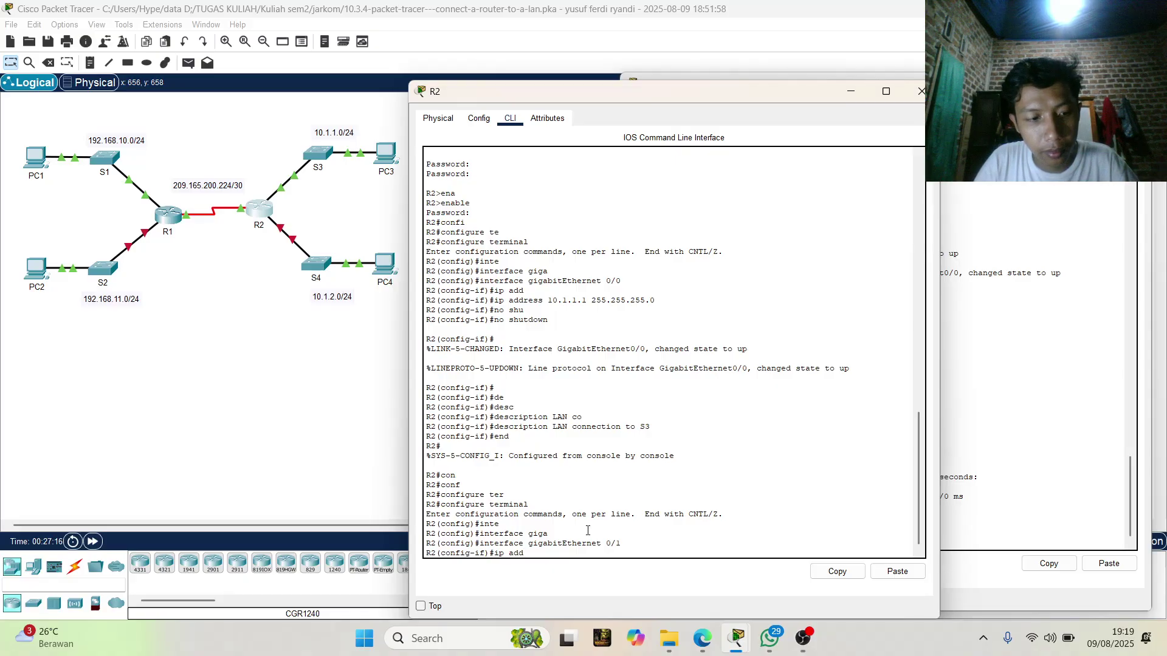
pyautogui.write('d')
pyautogui.press('Tab')
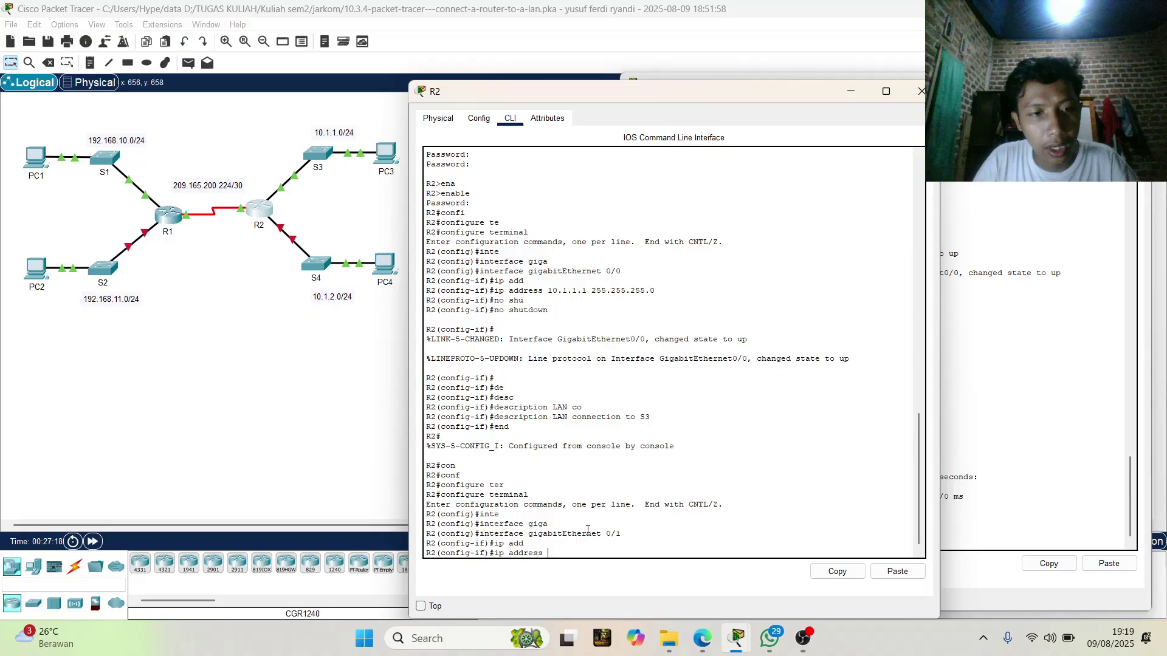
pyautogui.write('10')
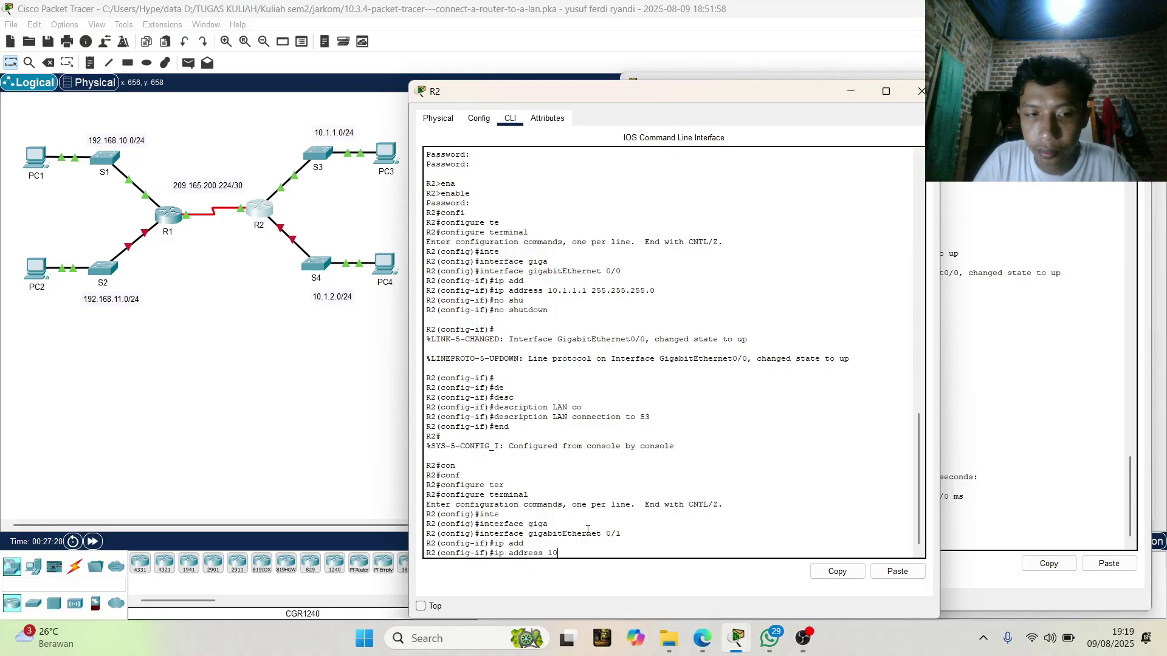
pyautogui.write('.')
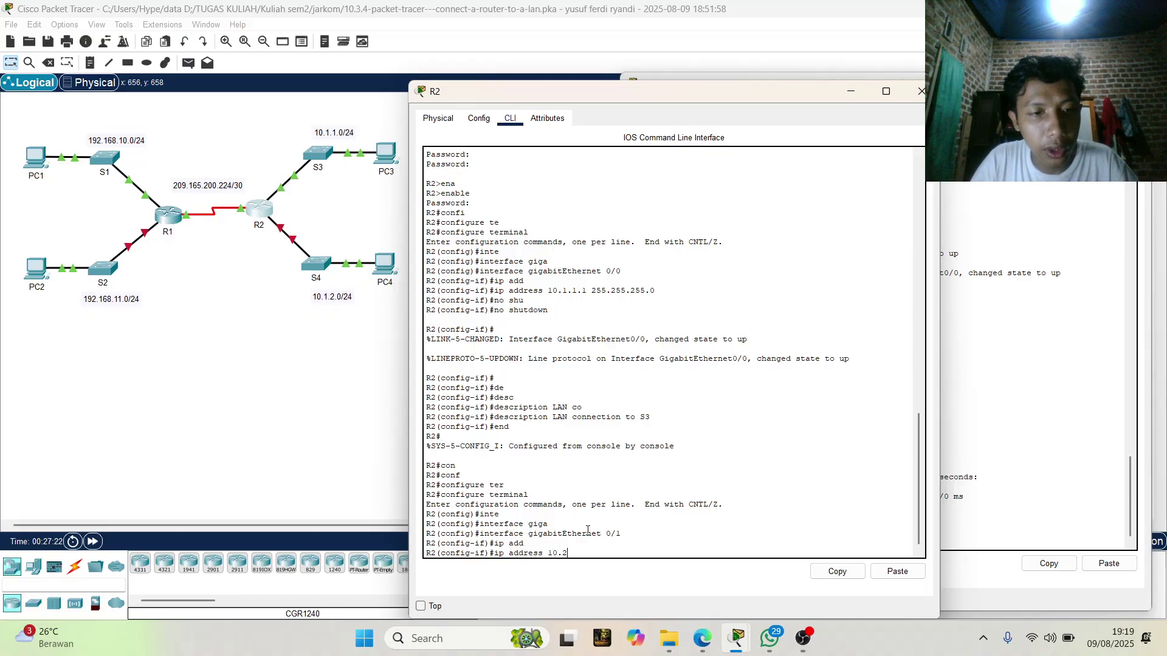
pyautogui.write('2')
pyautogui.press('BackSpace')
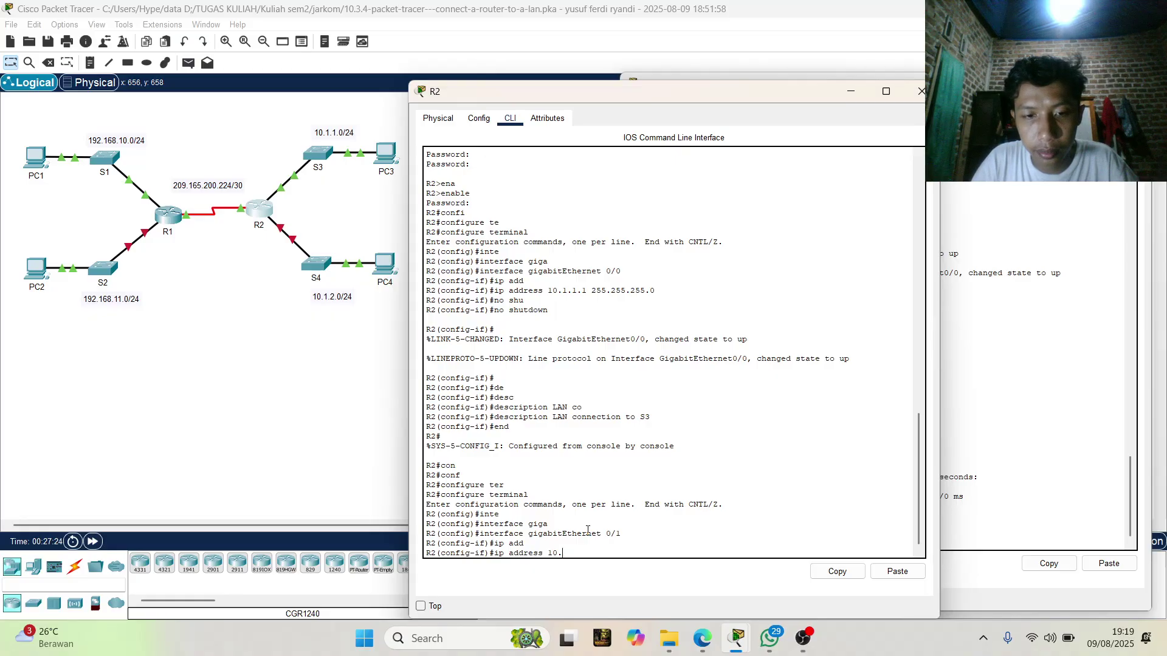
pyautogui.write('1.')
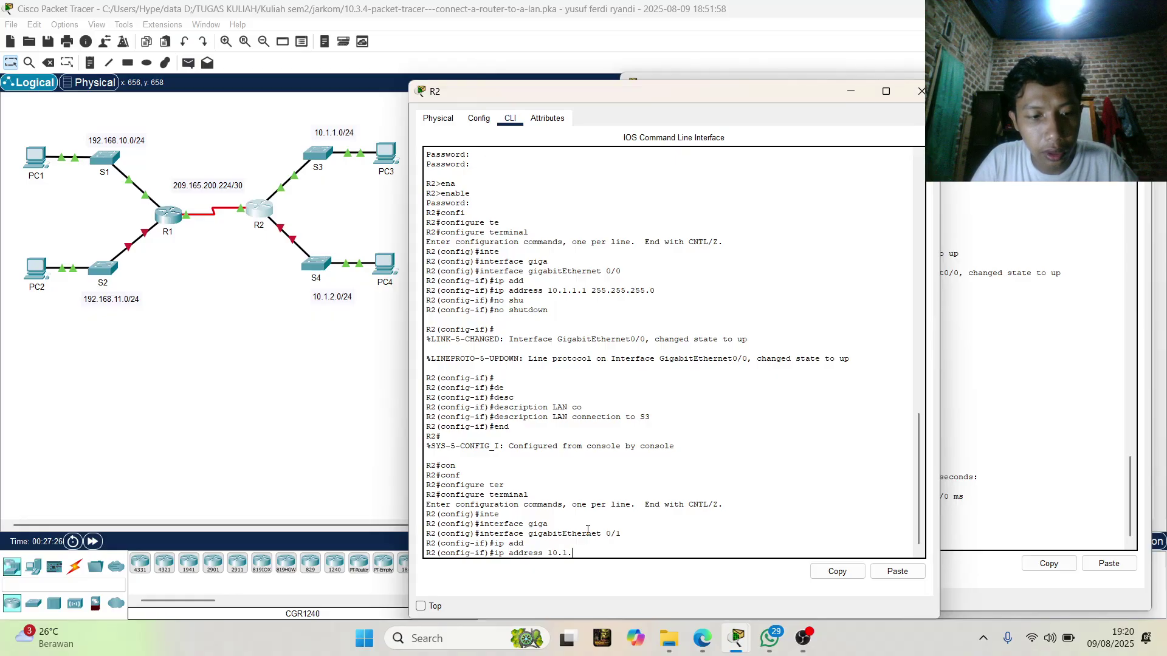
pyautogui.write('3')
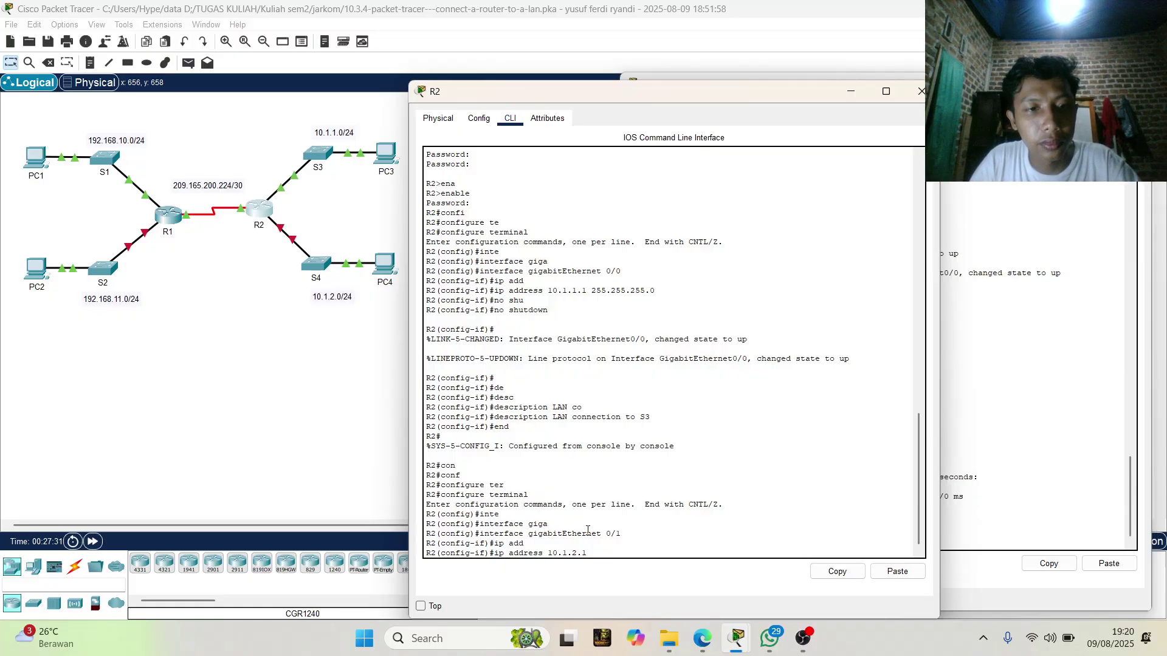
pyautogui.write('.1')
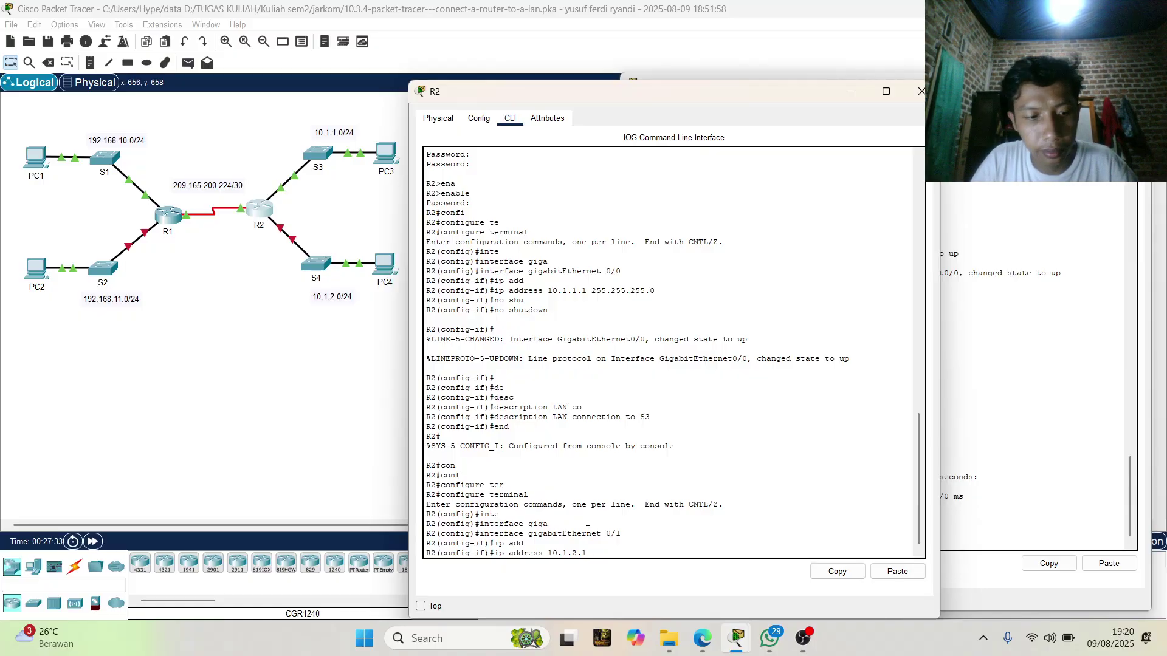
pyautogui.write(' 255')
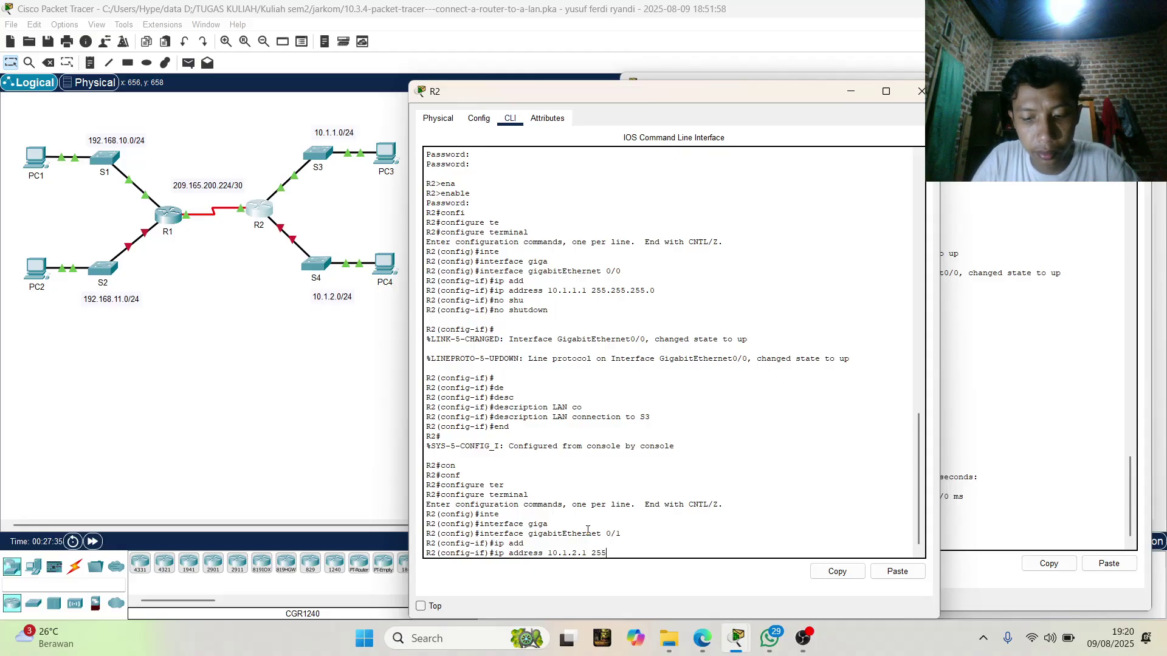
pyautogui.write('.255.2')
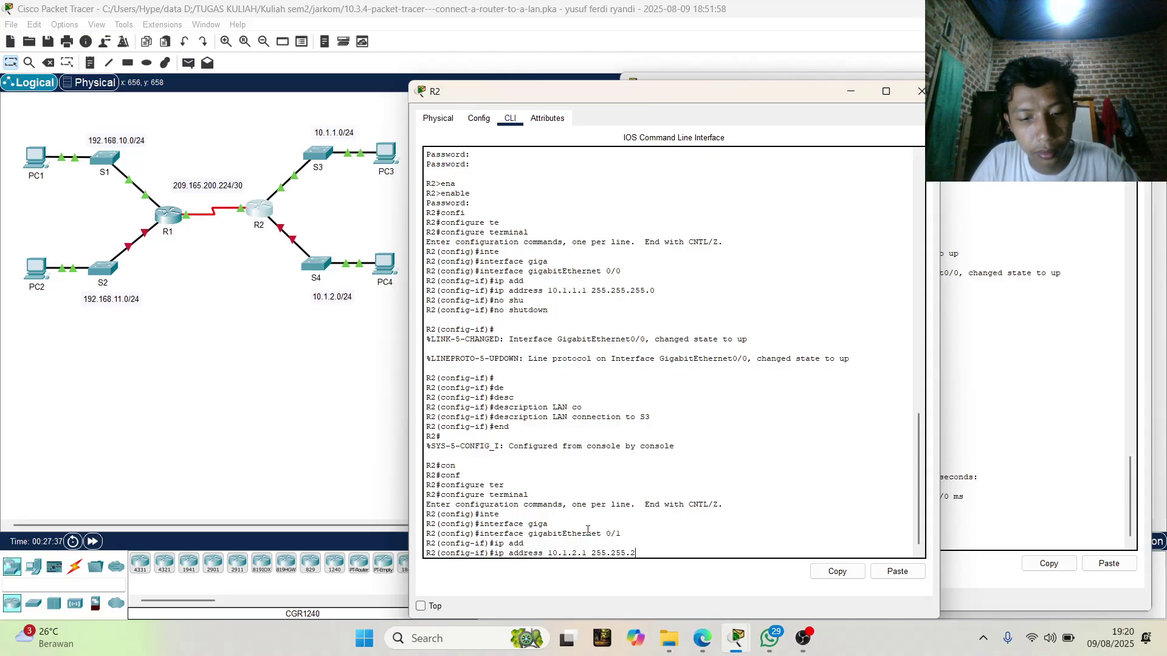
pyautogui.write('55')
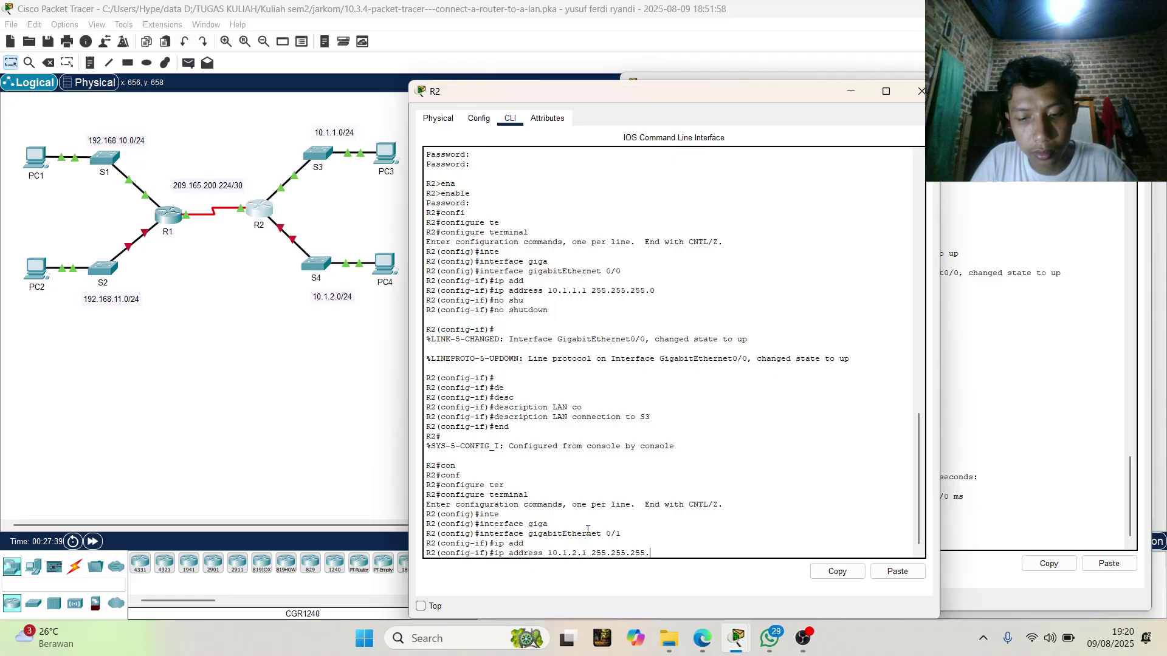
pyautogui.write('.0')
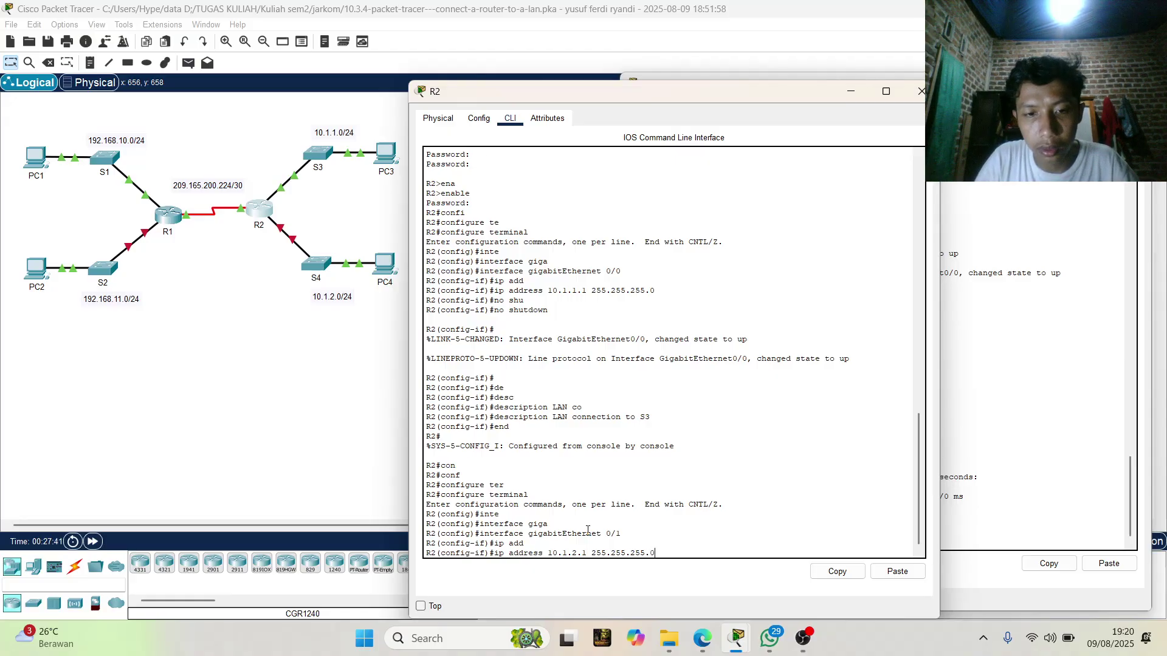
pyautogui.press('Return')
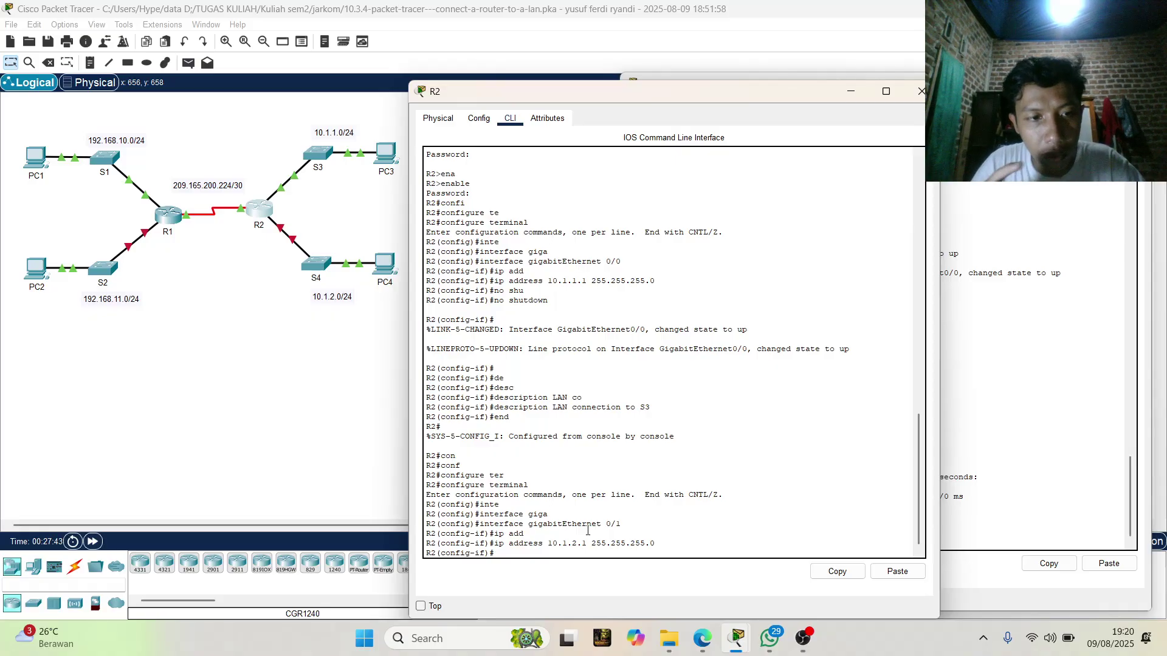
# Activate R2's GigabitEthernet 0/1 interface with the no shutdown command.
pyautogui.write('n')
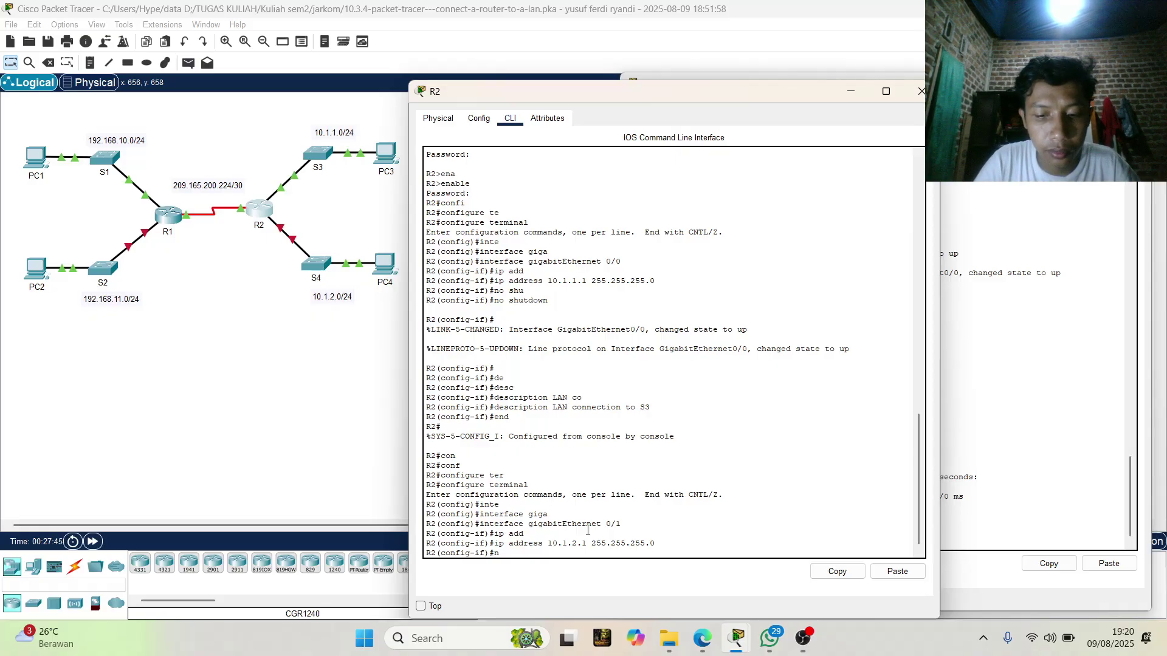
pyautogui.write('o s')
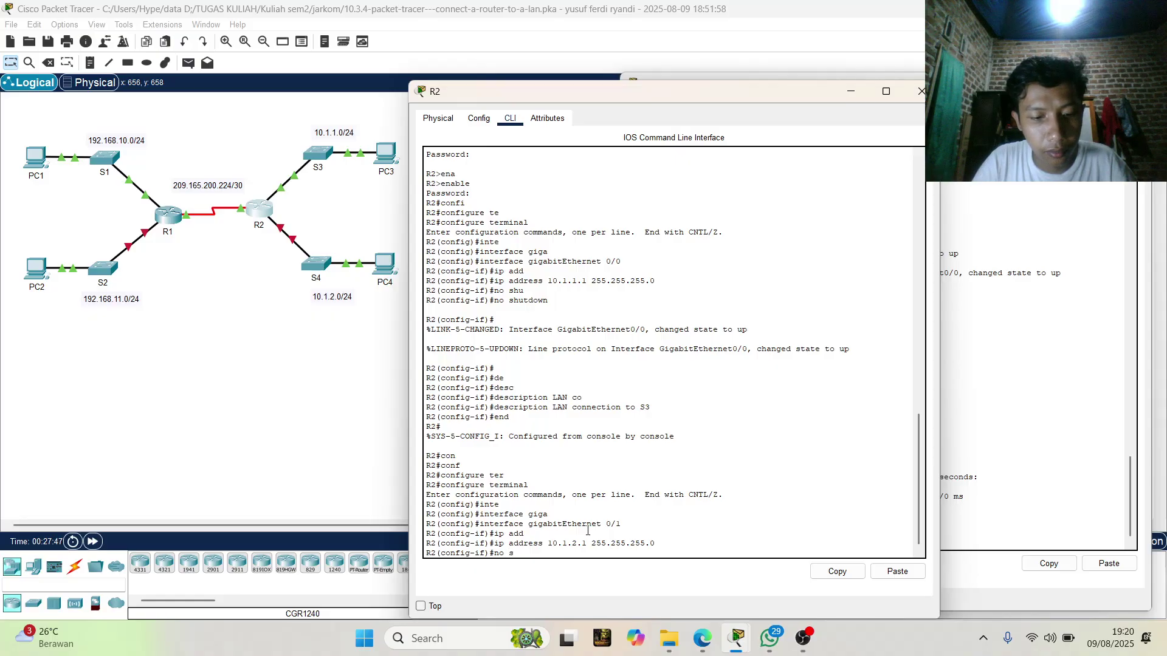
pyautogui.write('hu')
pyautogui.press('Tab')
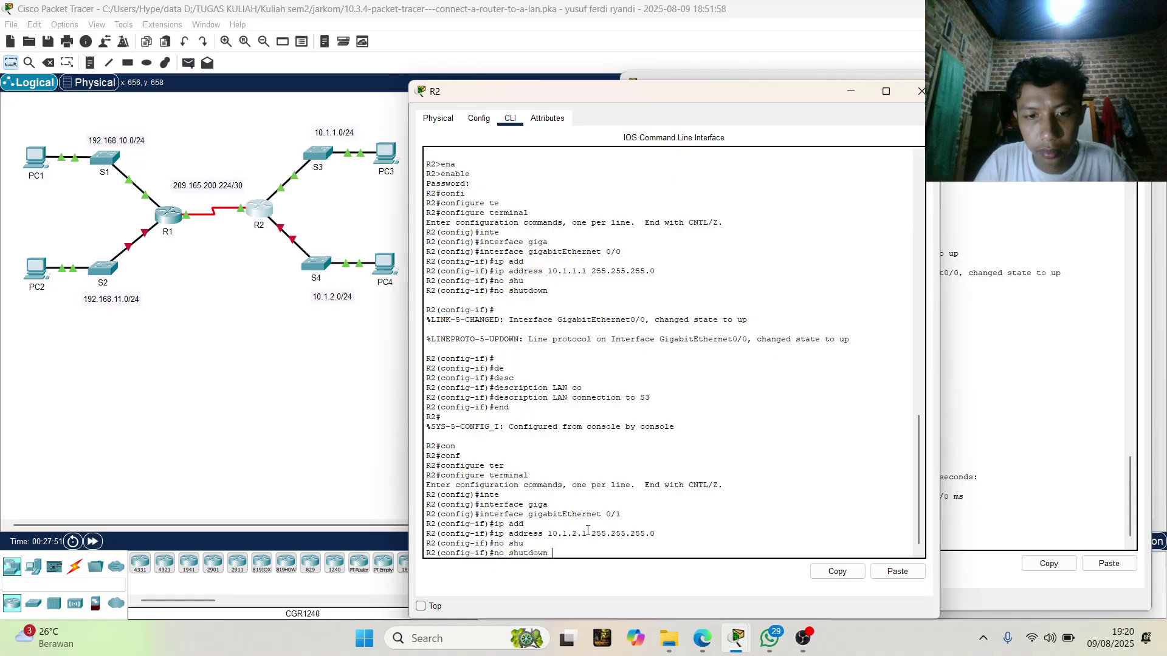
pyautogui.press('Return')
pyautogui.press('Return')
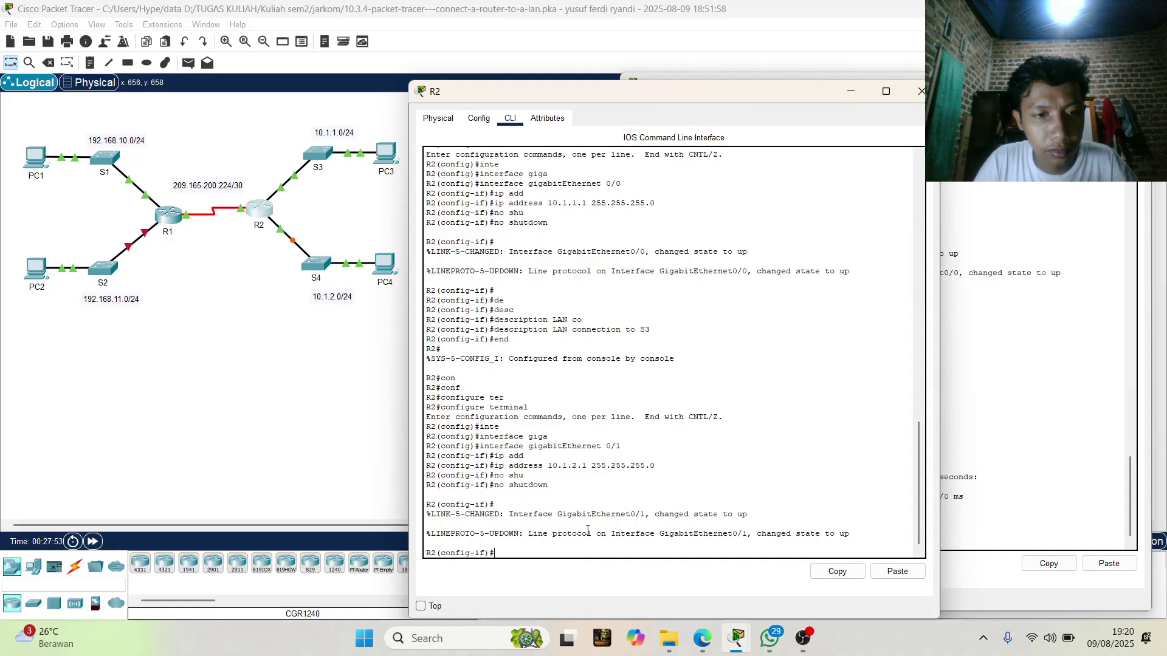
# Set the description of R2's GigabitEthernet 0/1 interface to "LAN connection to S4".
pyautogui.write('des')
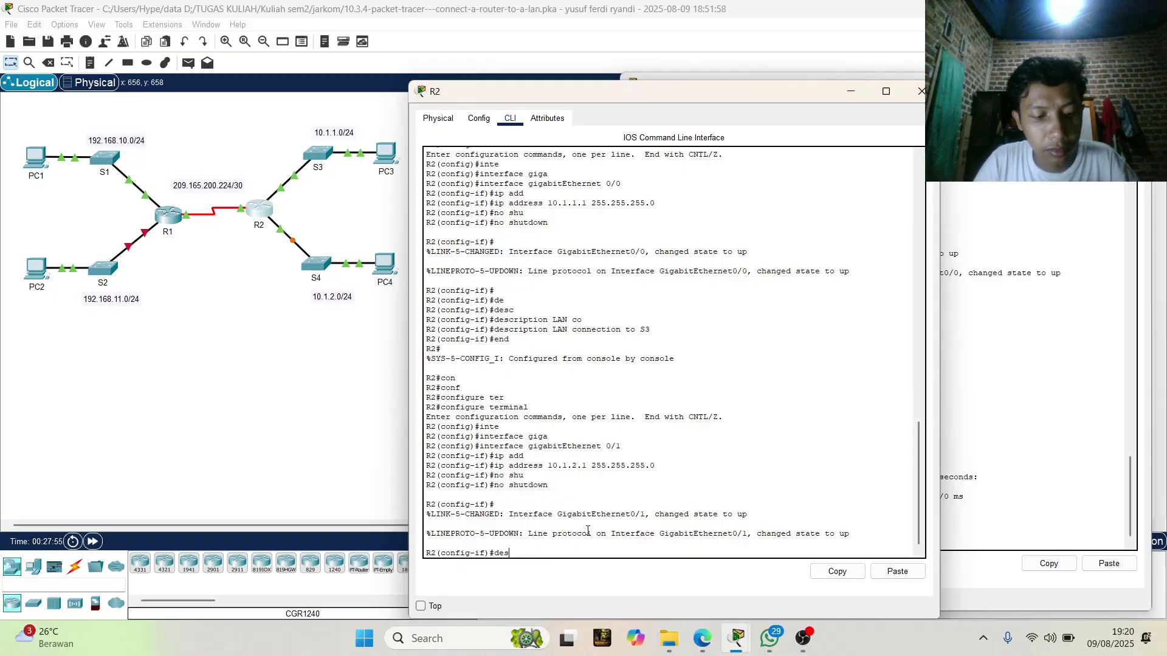
pyautogui.write('c')
pyautogui.press('Tab')
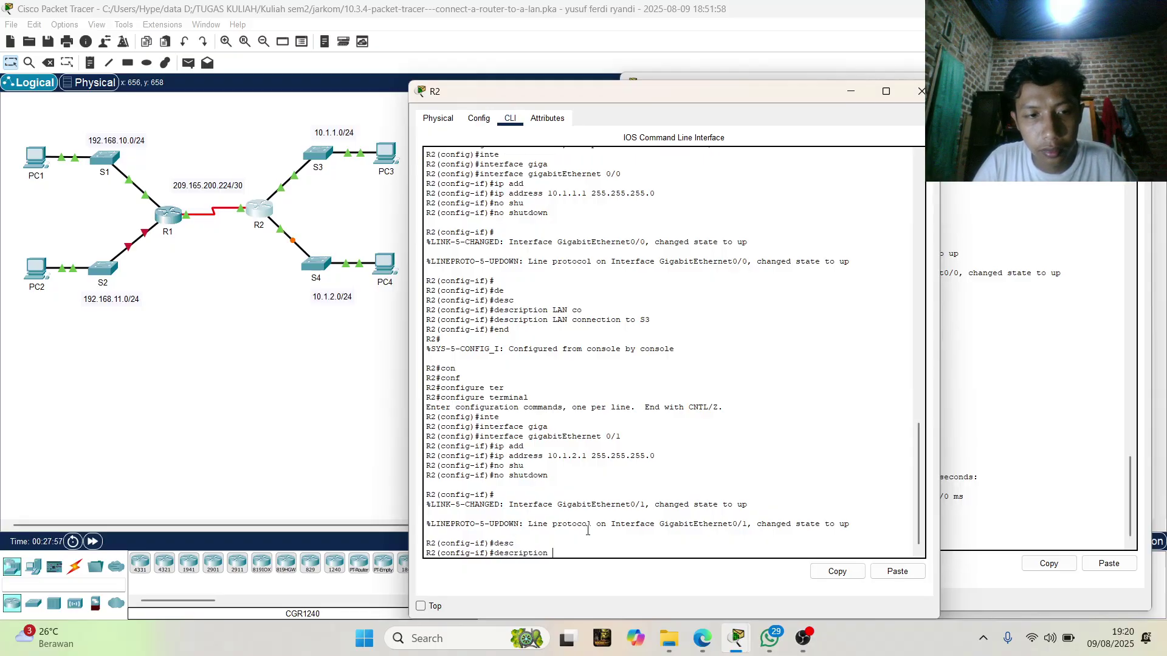
pyautogui.write('LAN co')
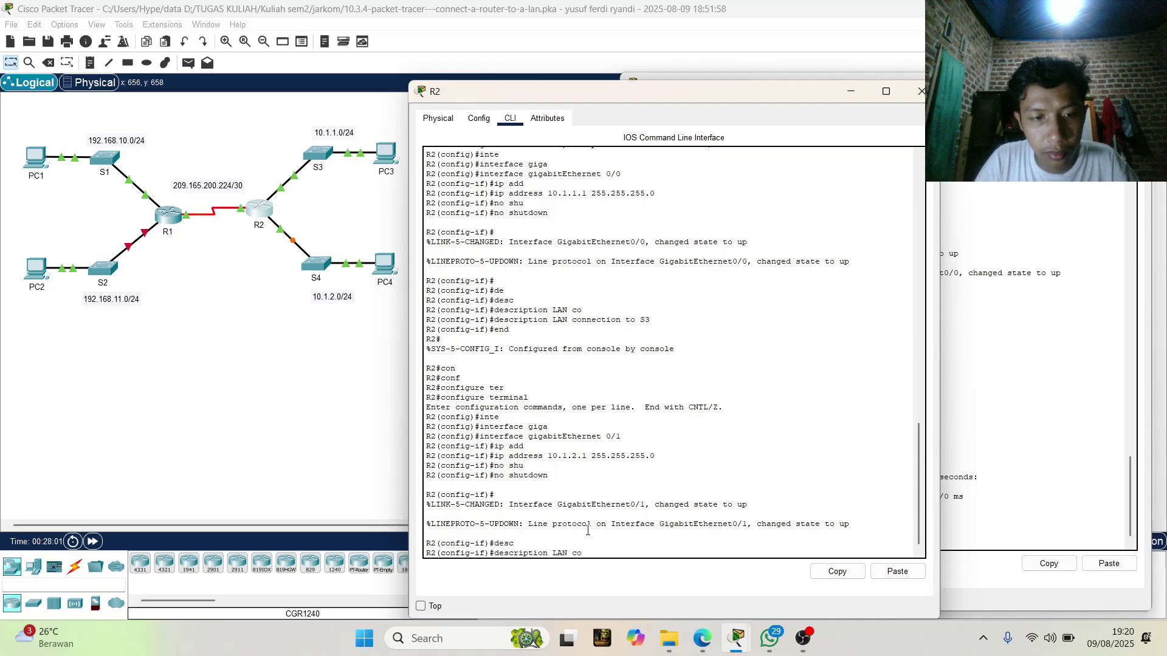
pyautogui.write('nne')
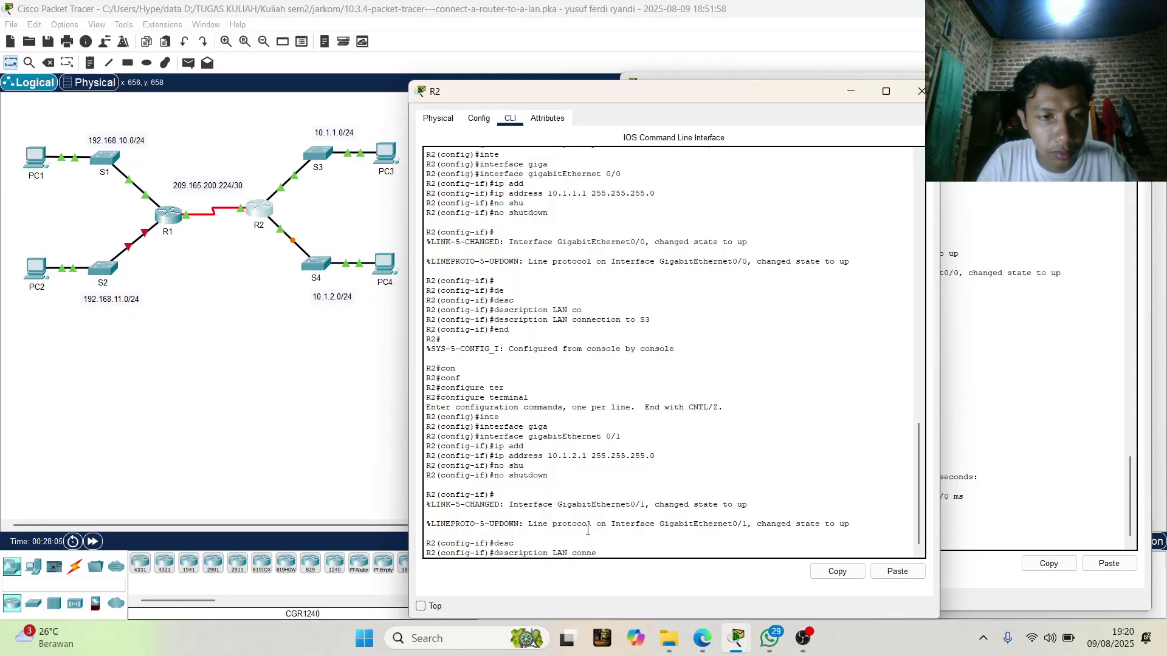
pyautogui.write('cti')
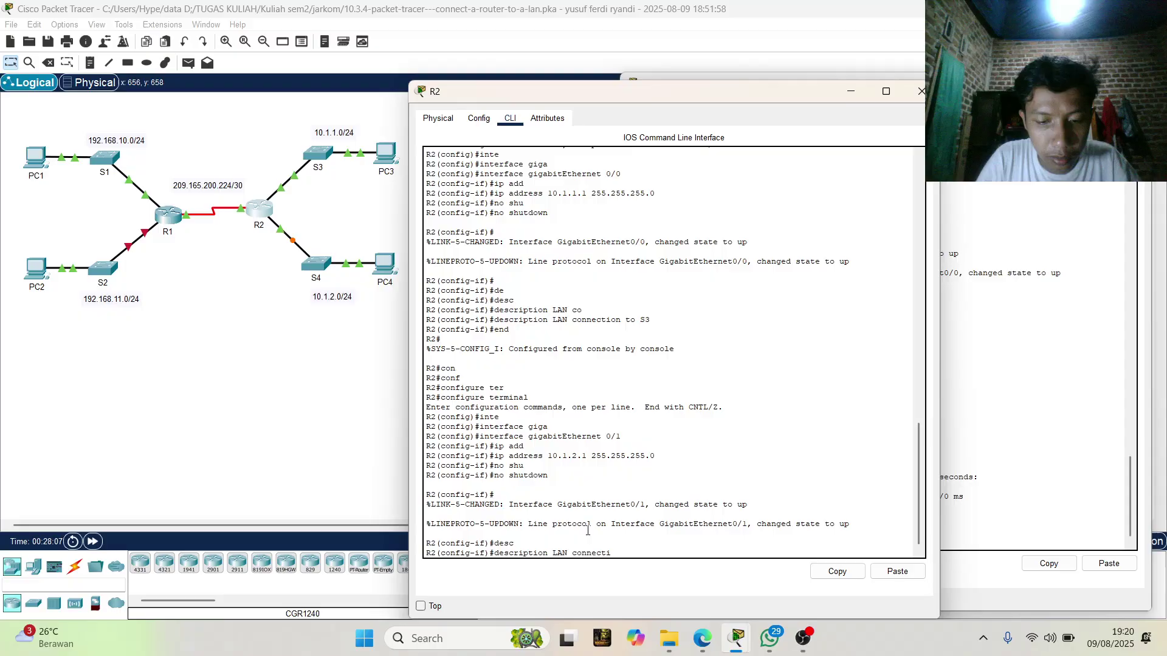
pyautogui.write('on')
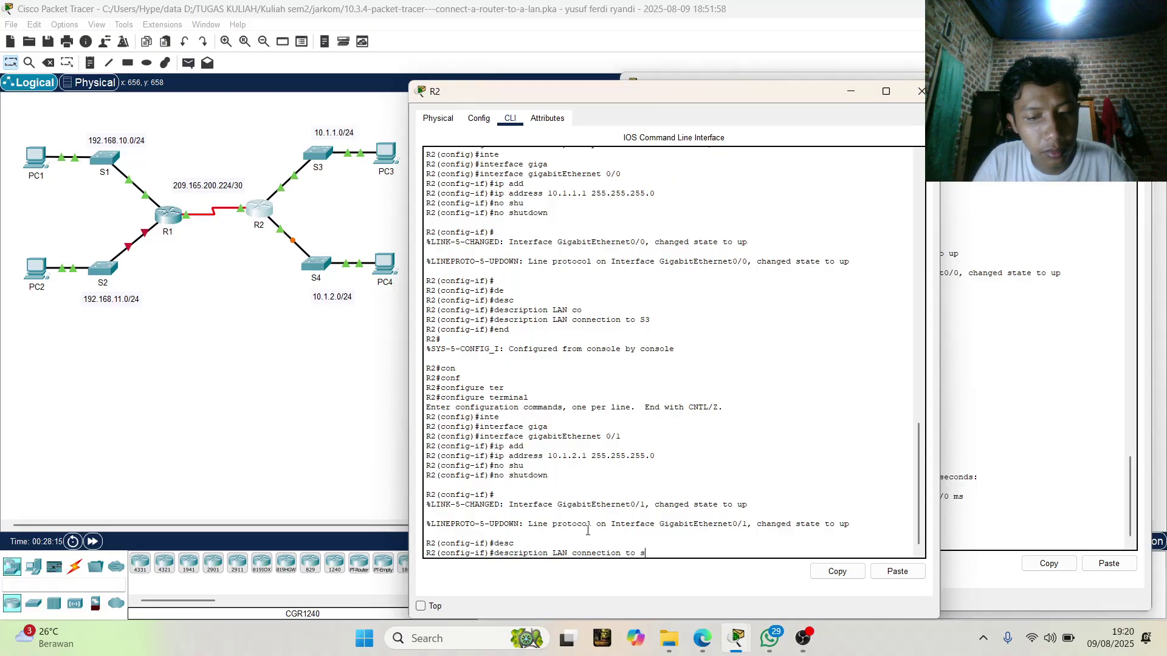
pyautogui.write(' to S4')
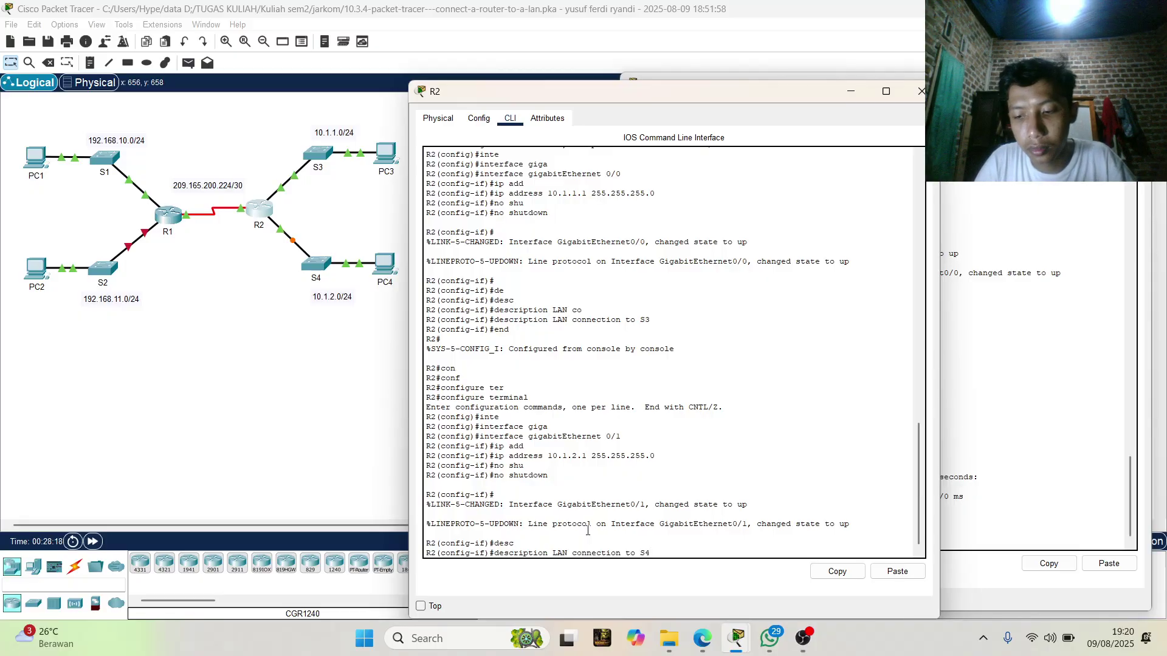
pyautogui.press('Return')
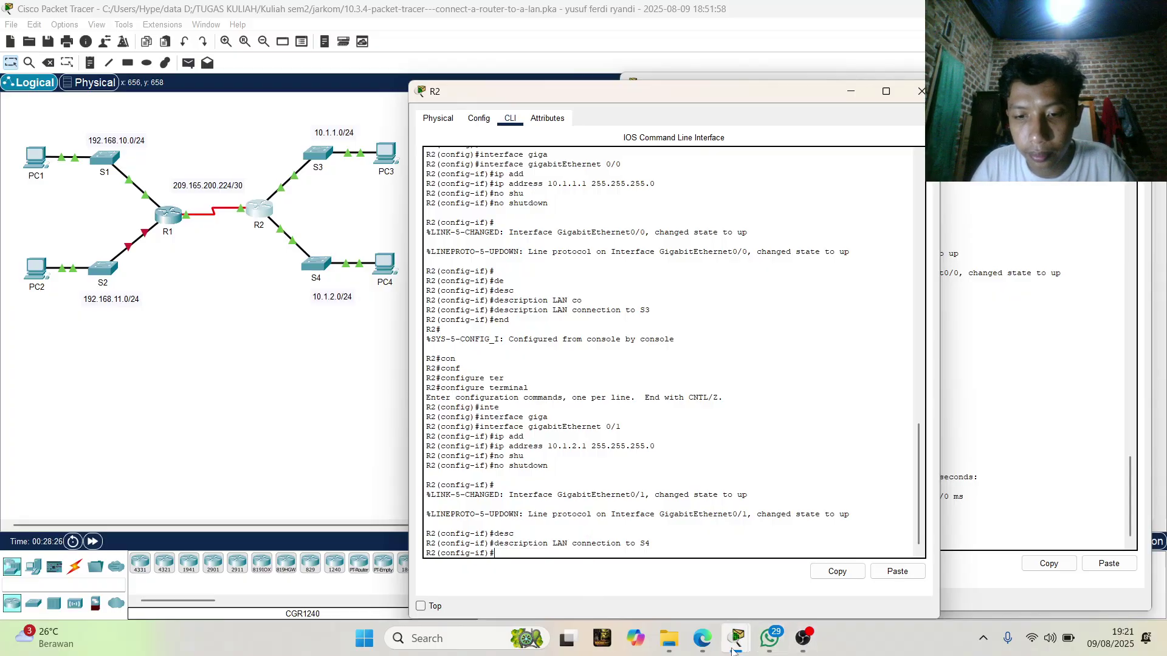
# Leave GigabitEthernet 0/1 configuration on R2 with the end command, returning to privileged EXEC mode.
pyautogui.moveTo(734, 650)
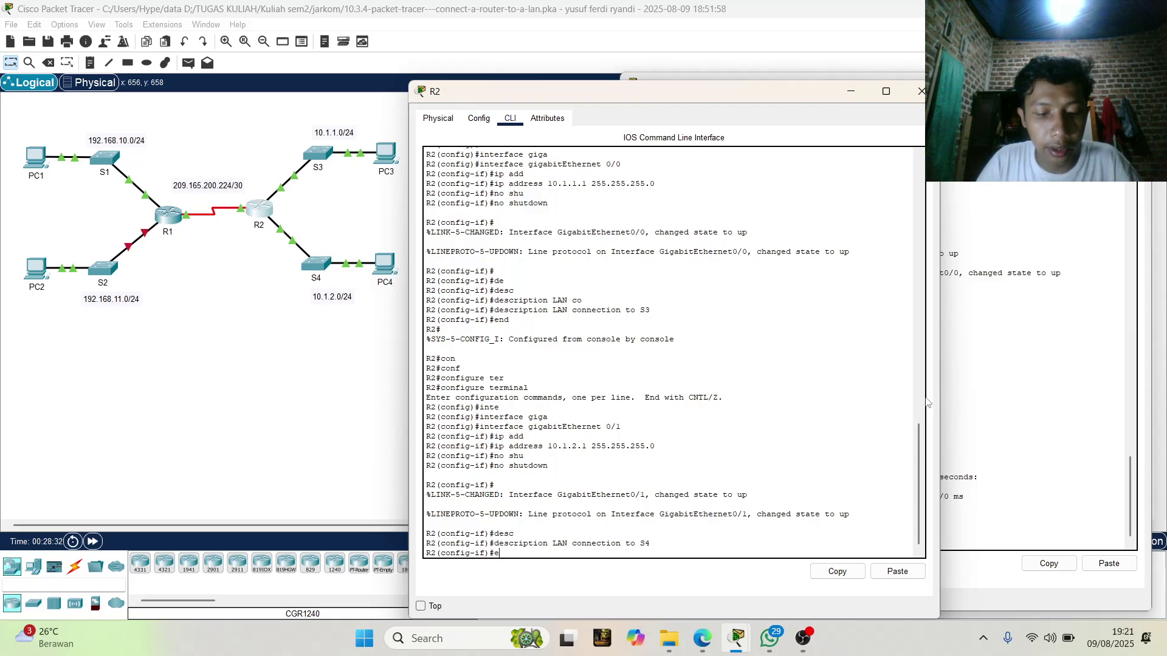
pyautogui.write('nd')
pyautogui.press('Return')
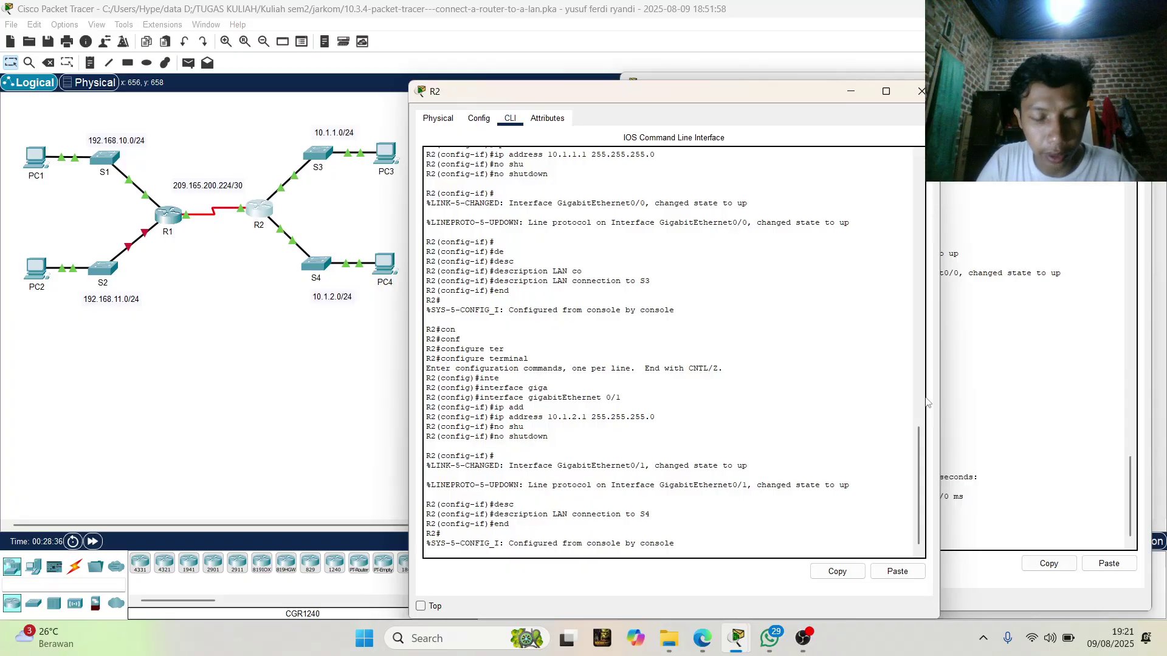
# Save R2's running configuration to startup-config with the copy command, accepting the default destination filename.
pyautogui.write('co')
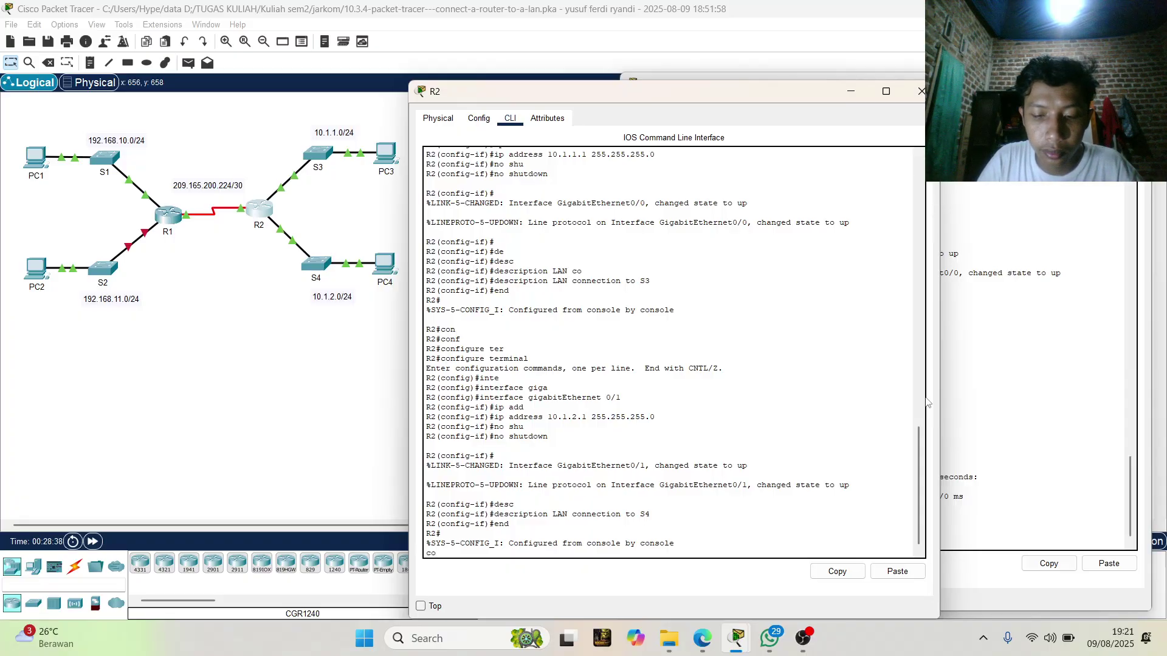
pyautogui.write('ppy')
pyautogui.press('Return')
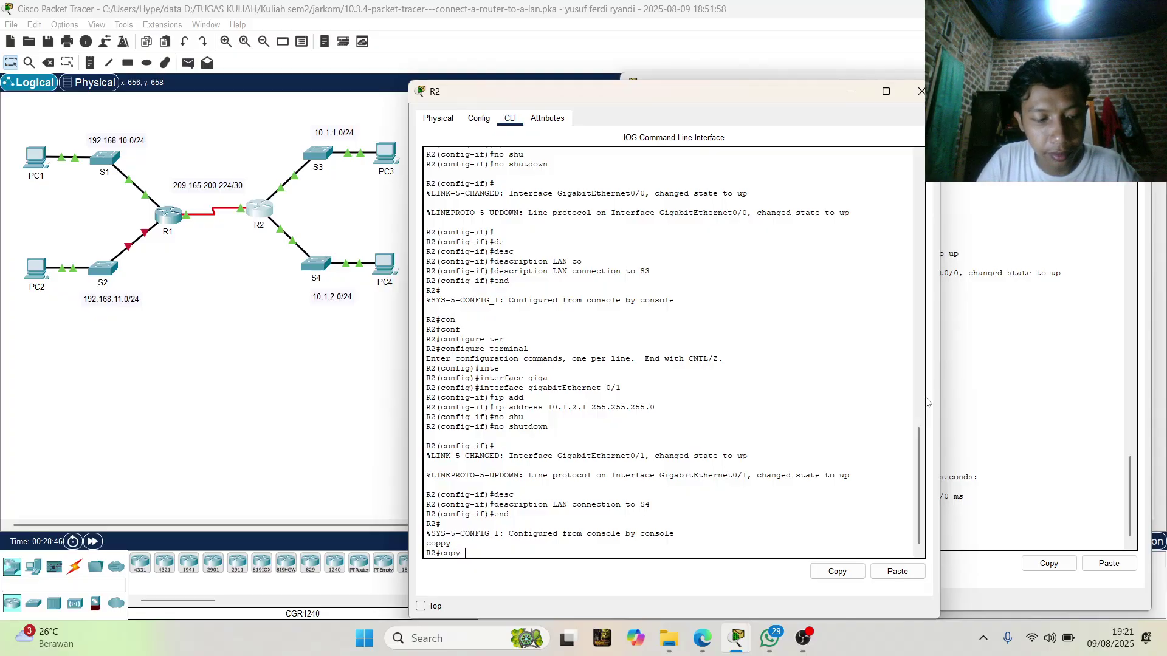
pyautogui.write('ru')
pyautogui.press('Tab')
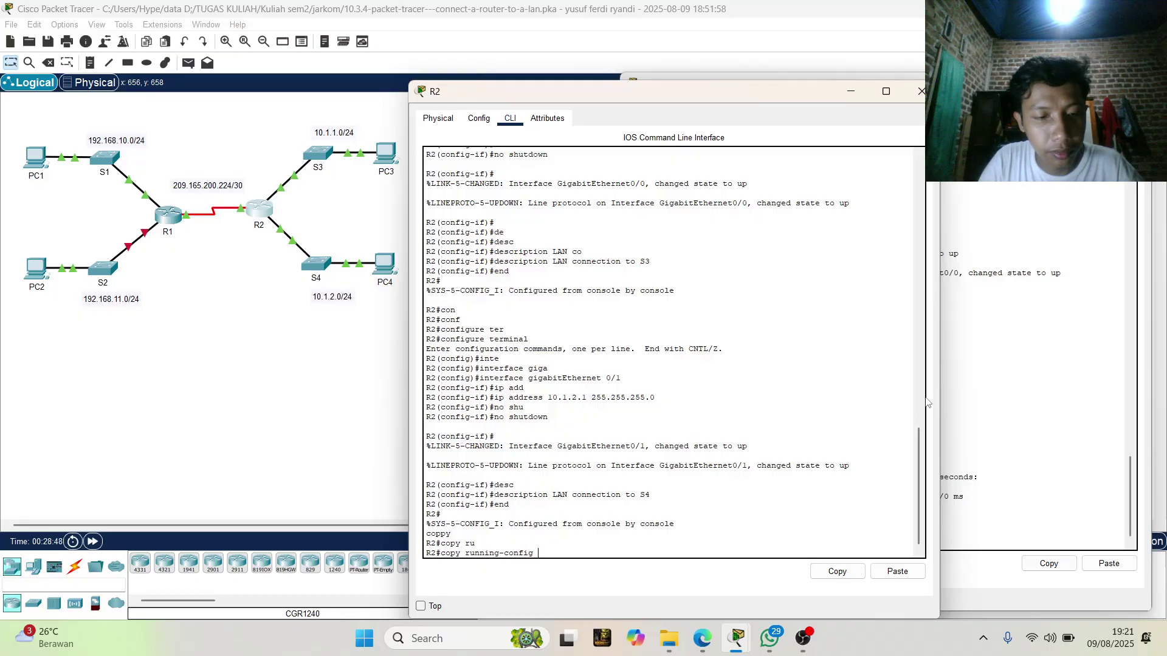
pyautogui.write('s')
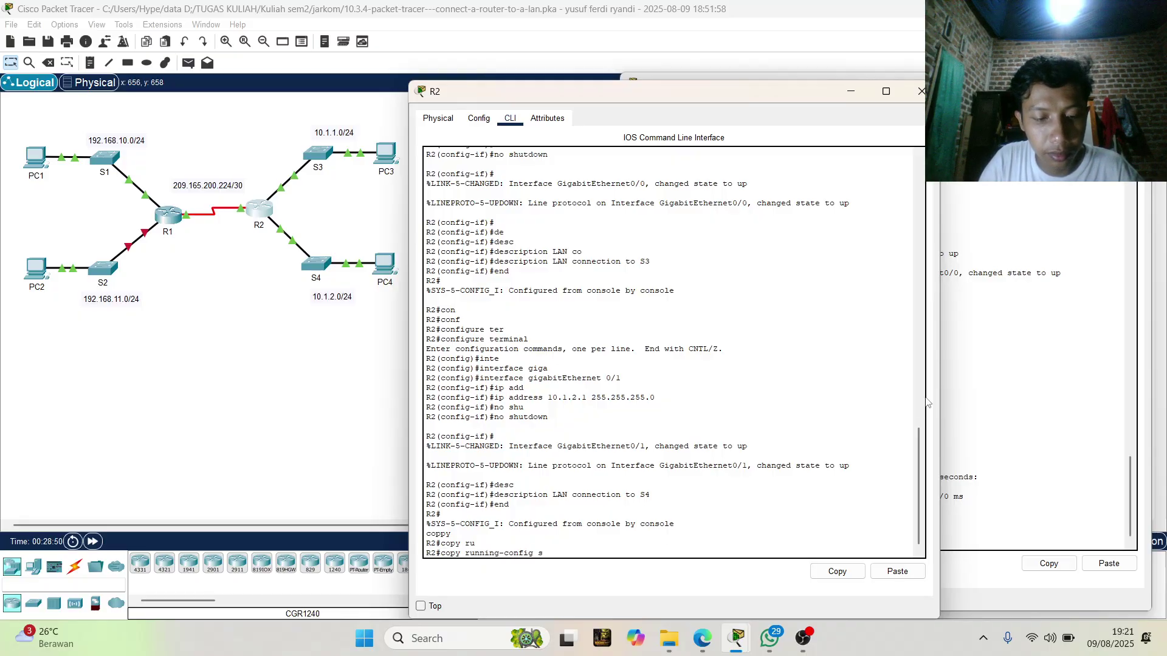
pyautogui.write('t')
pyautogui.press('Tab')
pyautogui.press('Return')
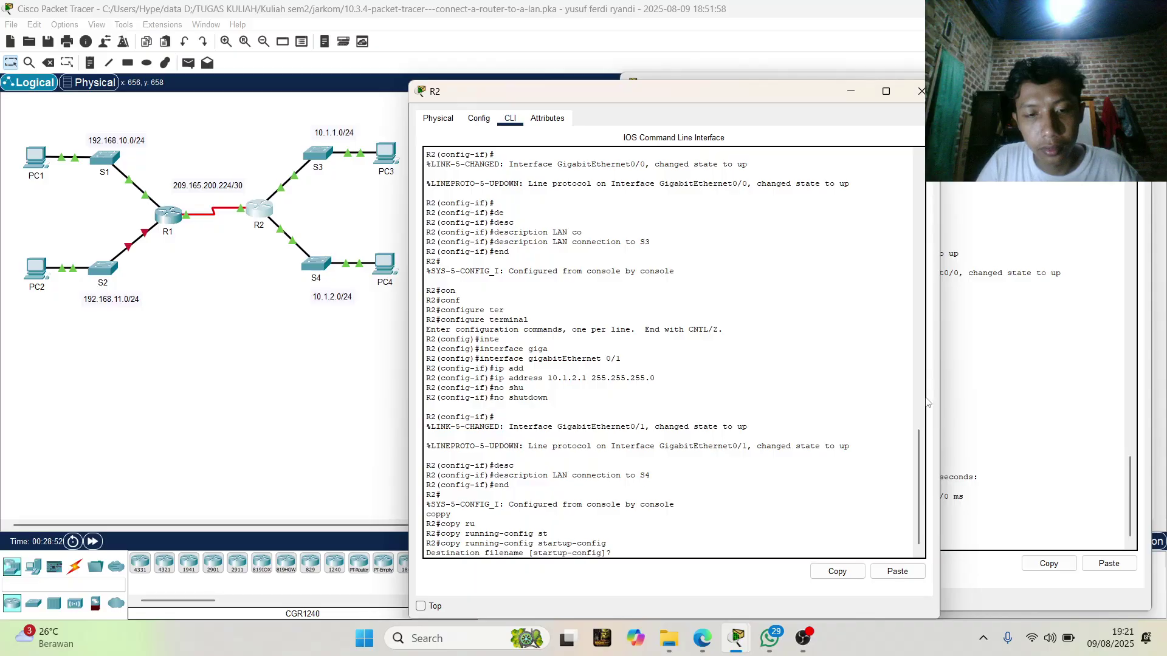
pyautogui.press('Return')
pyautogui.press('Return')
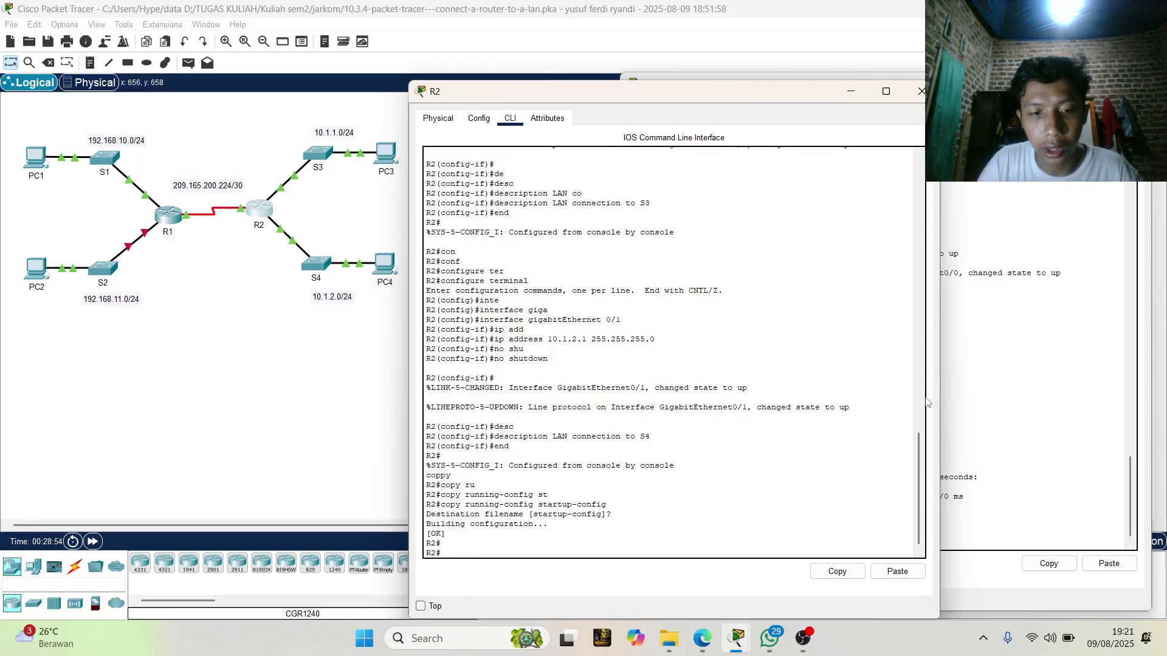
# Switch to R1's command line, clear the leftover partial command and enter global configuration mode with configure terminal.
pyautogui.moveTo(738, 641)
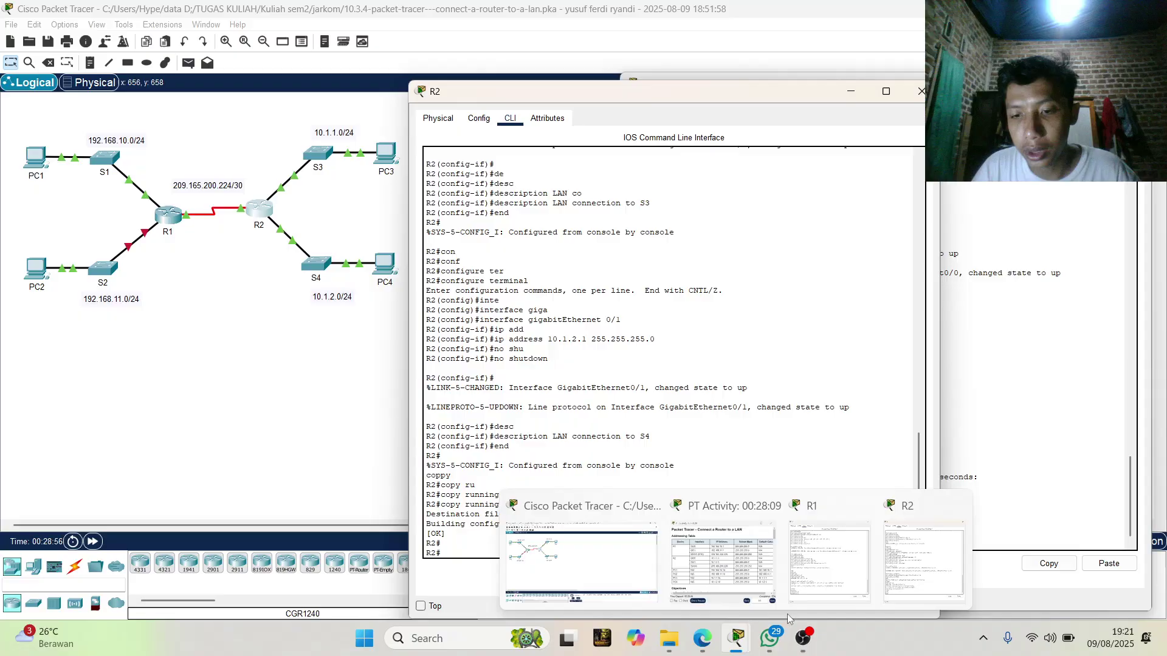
pyautogui.moveTo(766, 564)
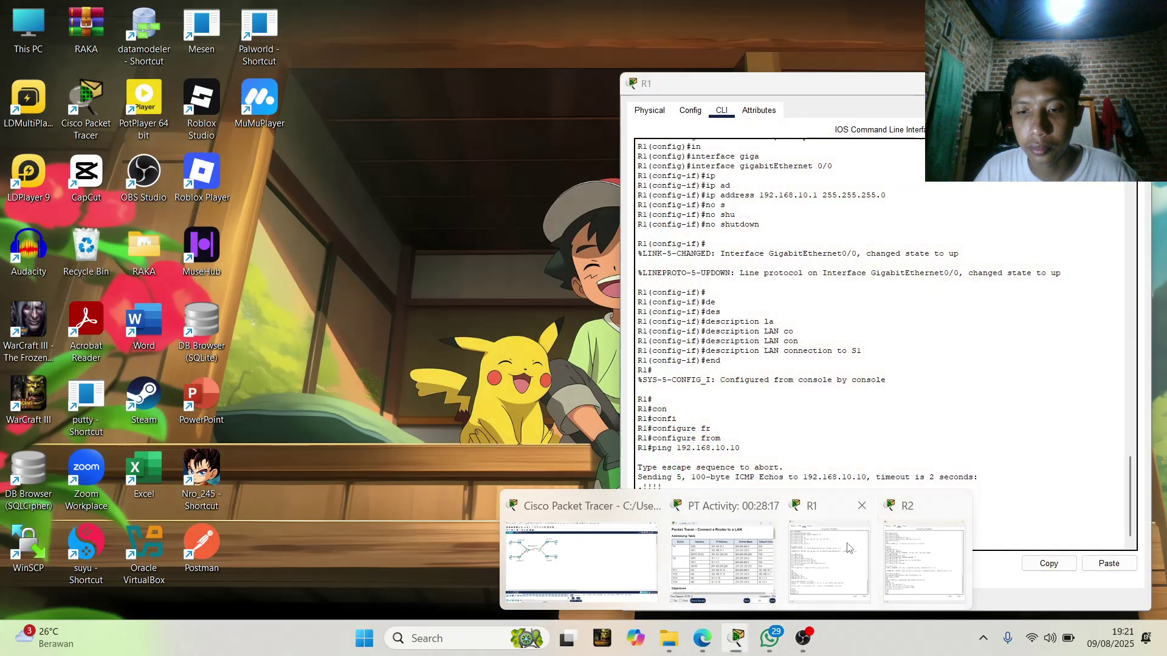
pyautogui.click(848, 548)
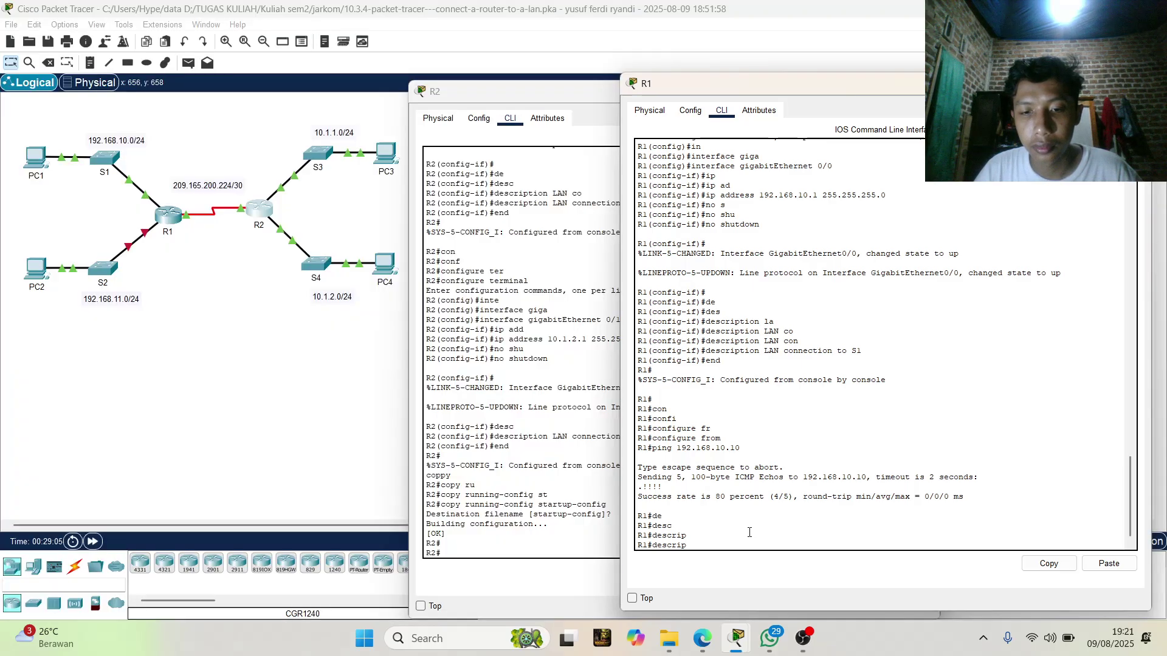
pyautogui.press('BackSpace')
pyautogui.press('BackSpace')
pyautogui.press('BackSpace')
pyautogui.press('BackSpace')
pyautogui.press('BackSpace')
pyautogui.press('BackSpace')
pyautogui.press('BackSpace')
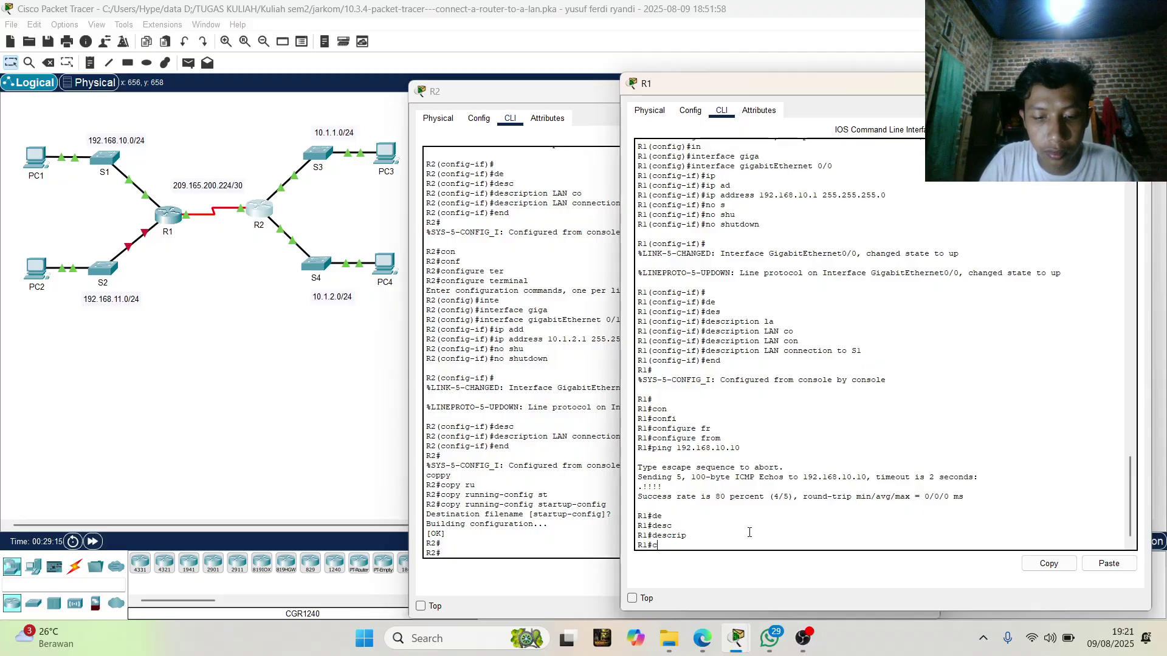
pyautogui.write('onfi')
pyautogui.press('Tab')
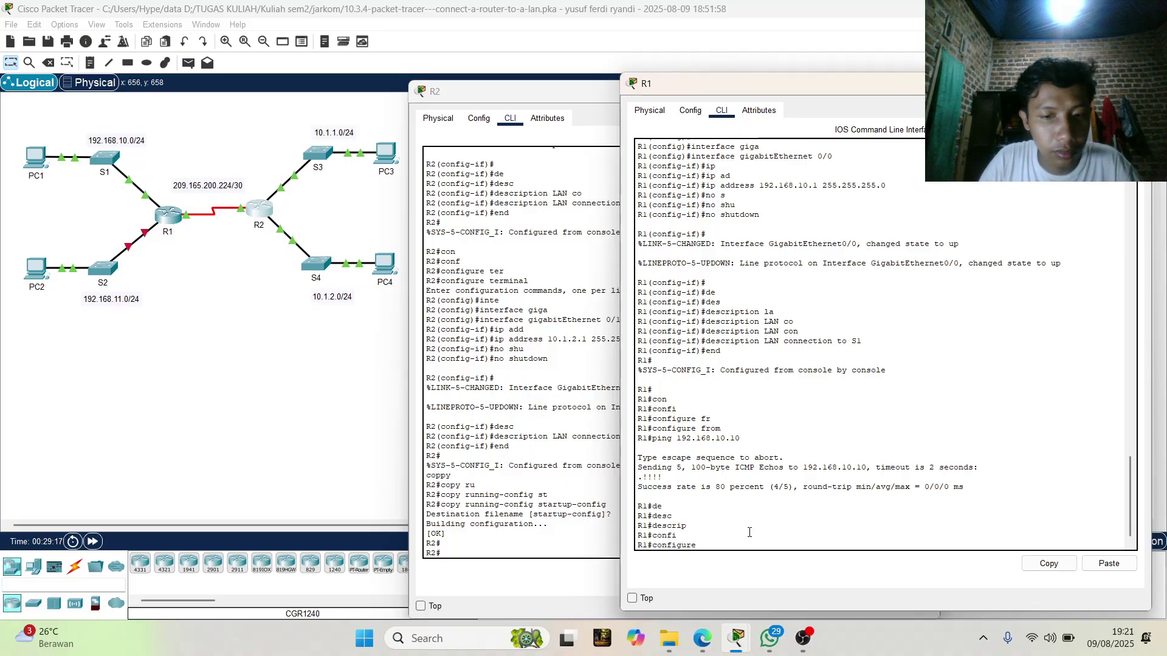
pyautogui.write('ter')
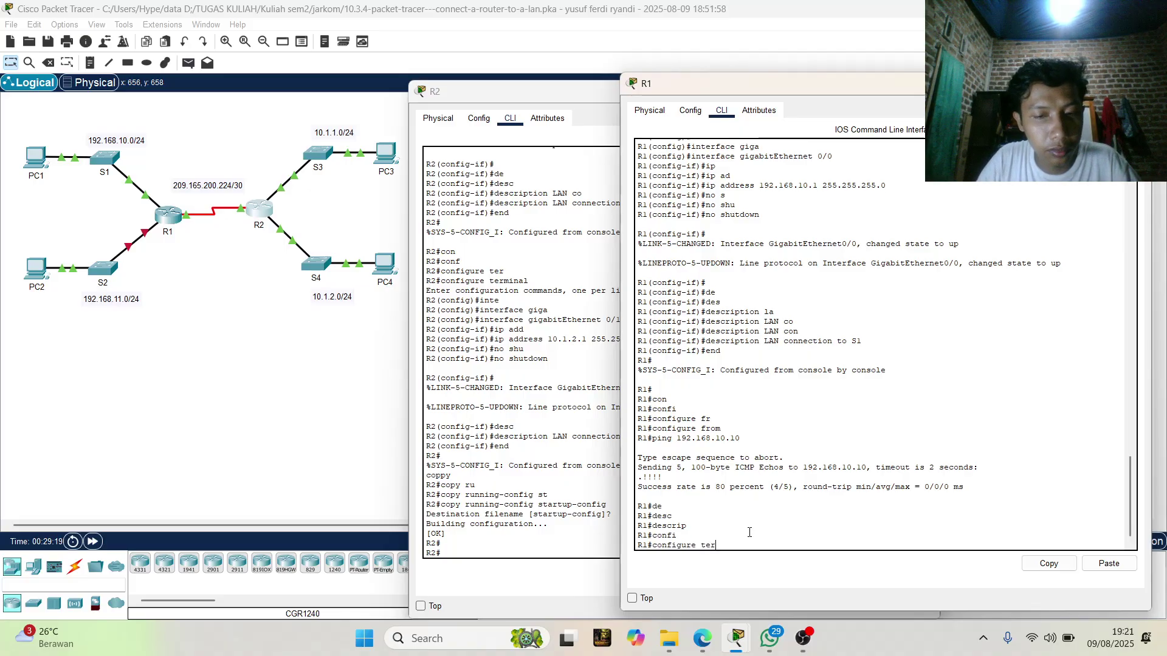
pyautogui.press('Tab')
pyautogui.press('Return')
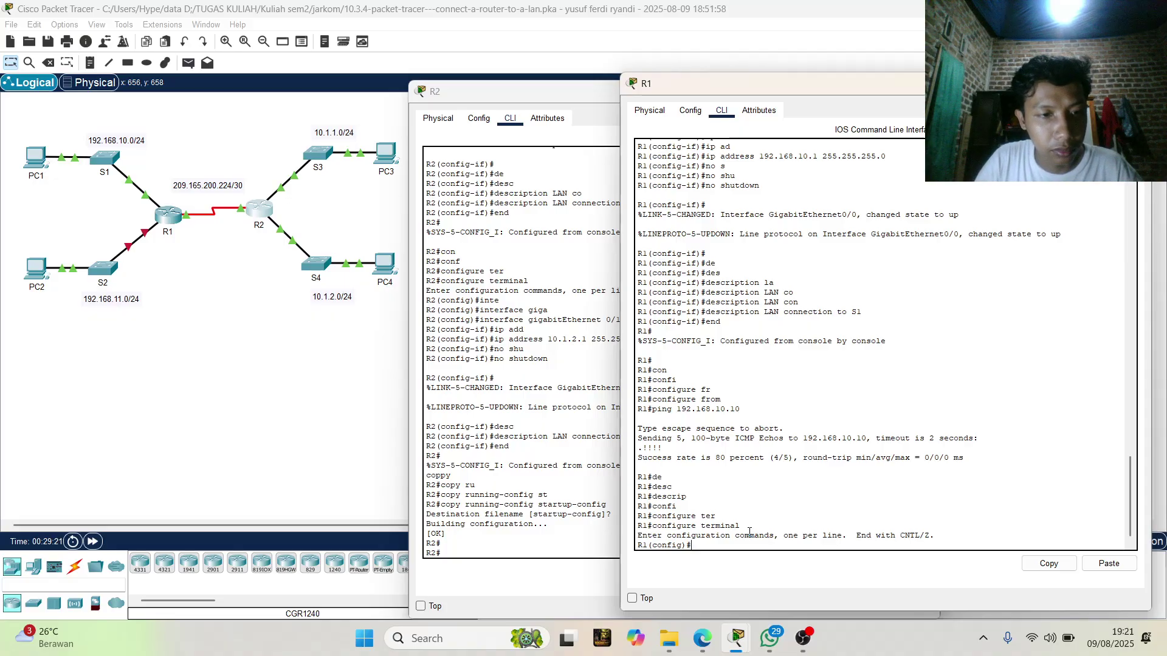
# Enter interface configuration mode for GigabitEthernet 0/1 on R1.
pyautogui.press('Up')
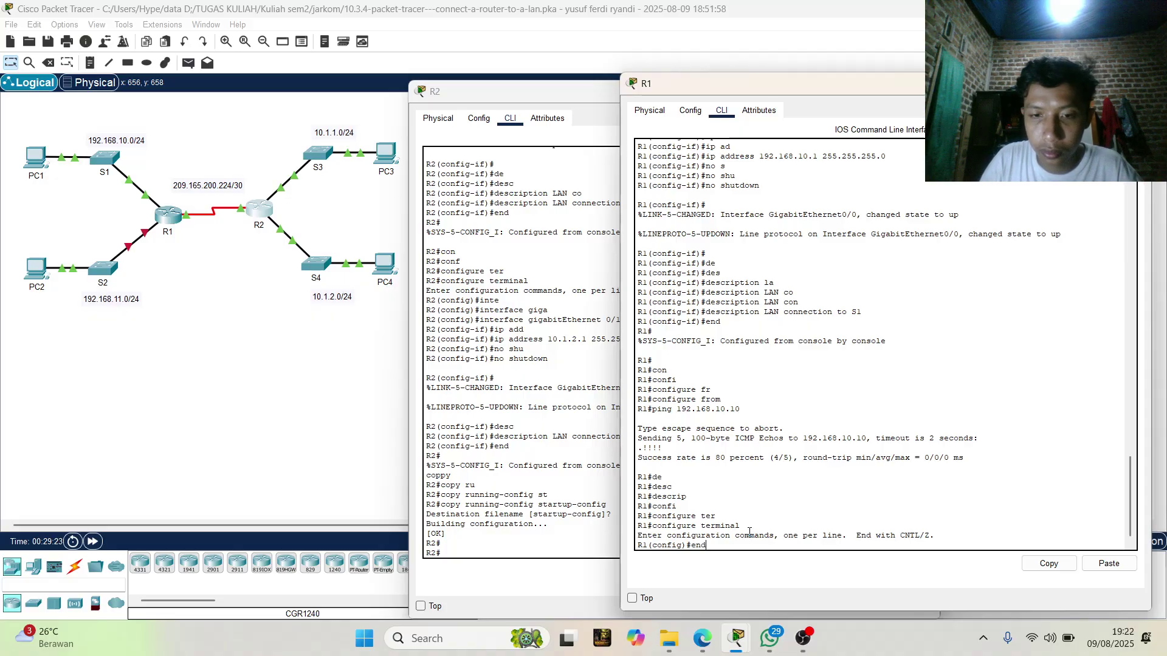
pyautogui.press('Up')
pyautogui.press('Up')
pyautogui.press('Up')
pyautogui.press('Up')
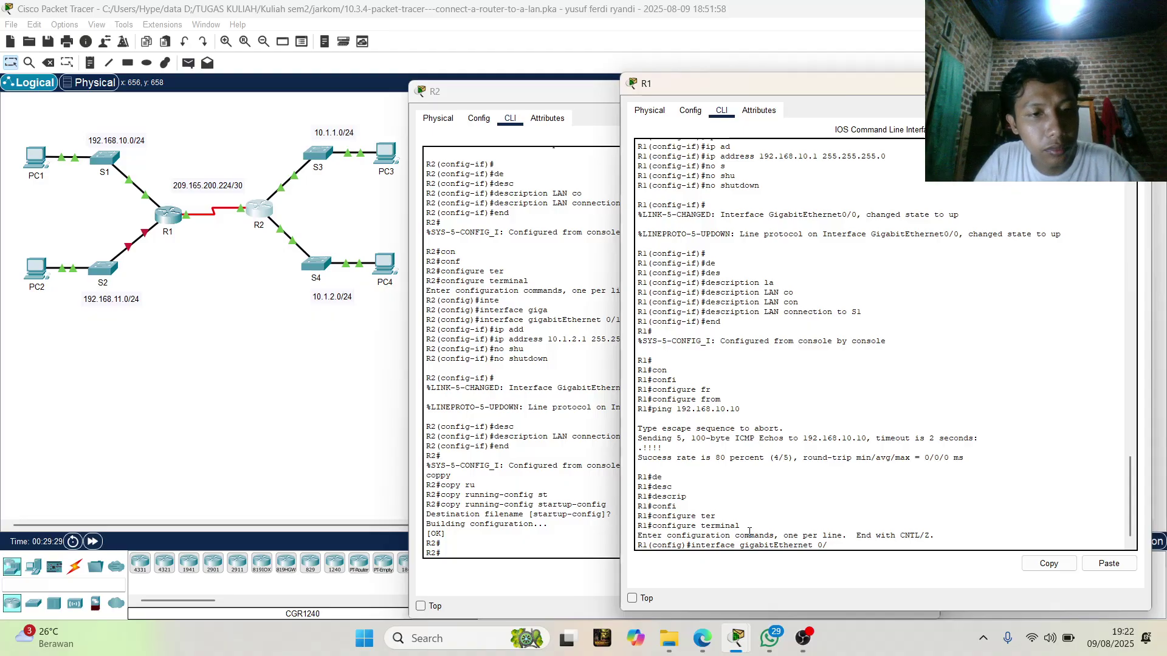
pyautogui.write('1')
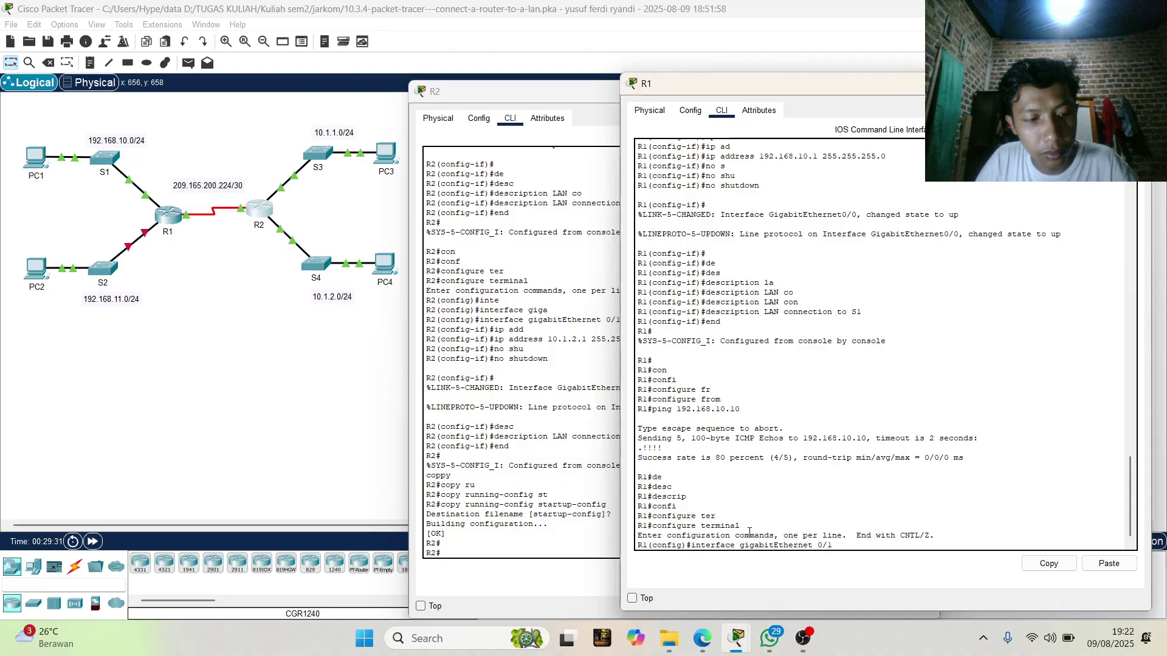
pyautogui.press('Return')
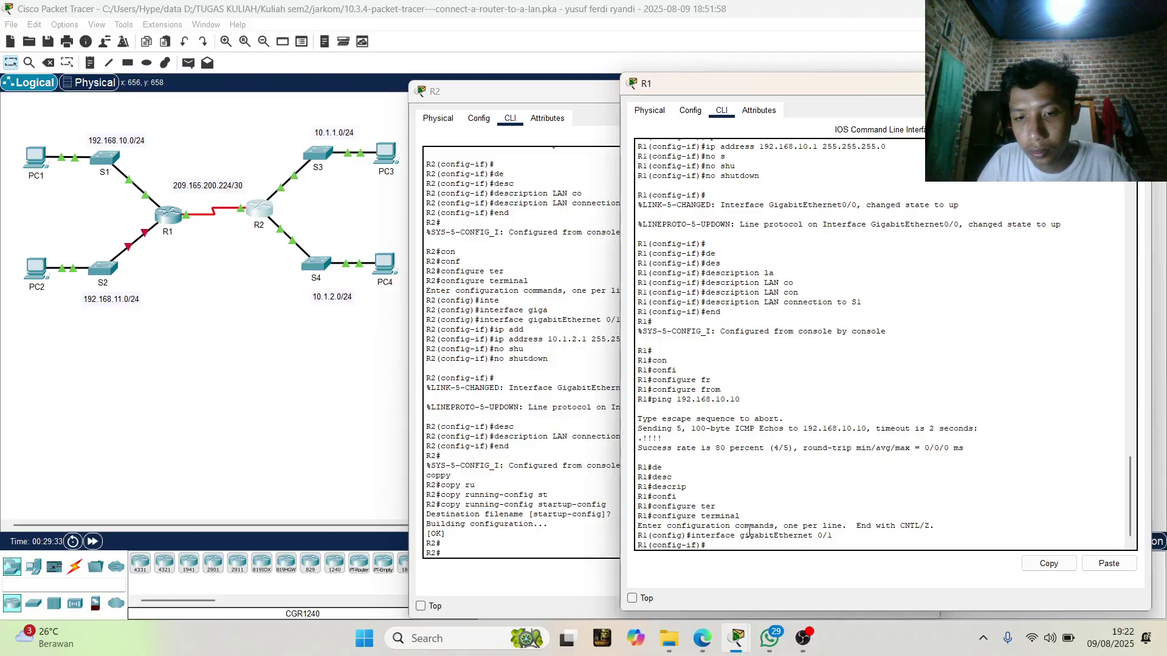
# Assign IP address 192.168.11.1 with subnet mask 255.255.255.0 to R1's GigabitEthernet 0/1 interface.
pyautogui.press('Up')
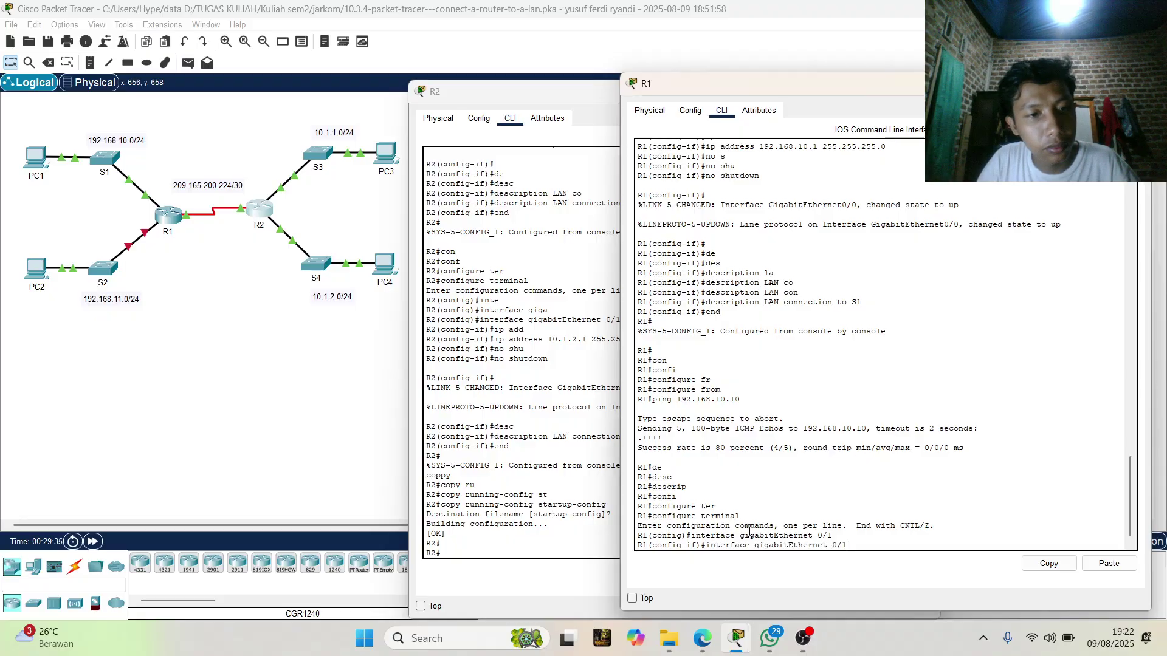
pyautogui.press('Up')
pyautogui.press('Up')
pyautogui.press('Up')
pyautogui.press('Up')
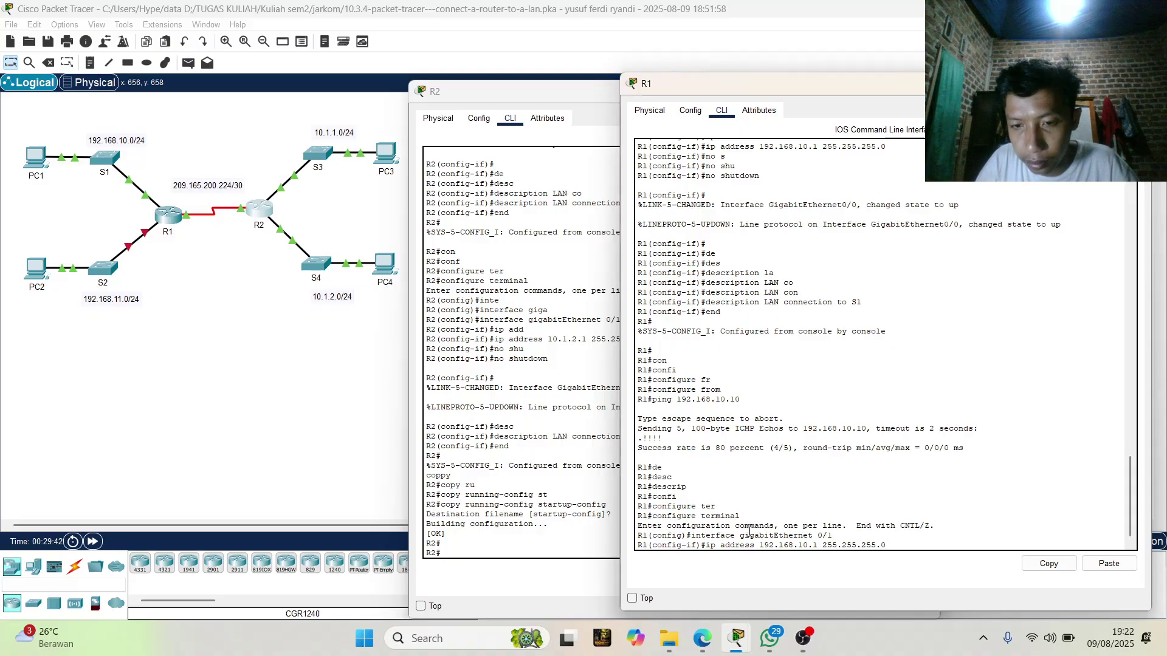
pyautogui.press('Left')
pyautogui.press('Left')
pyautogui.press('Left')
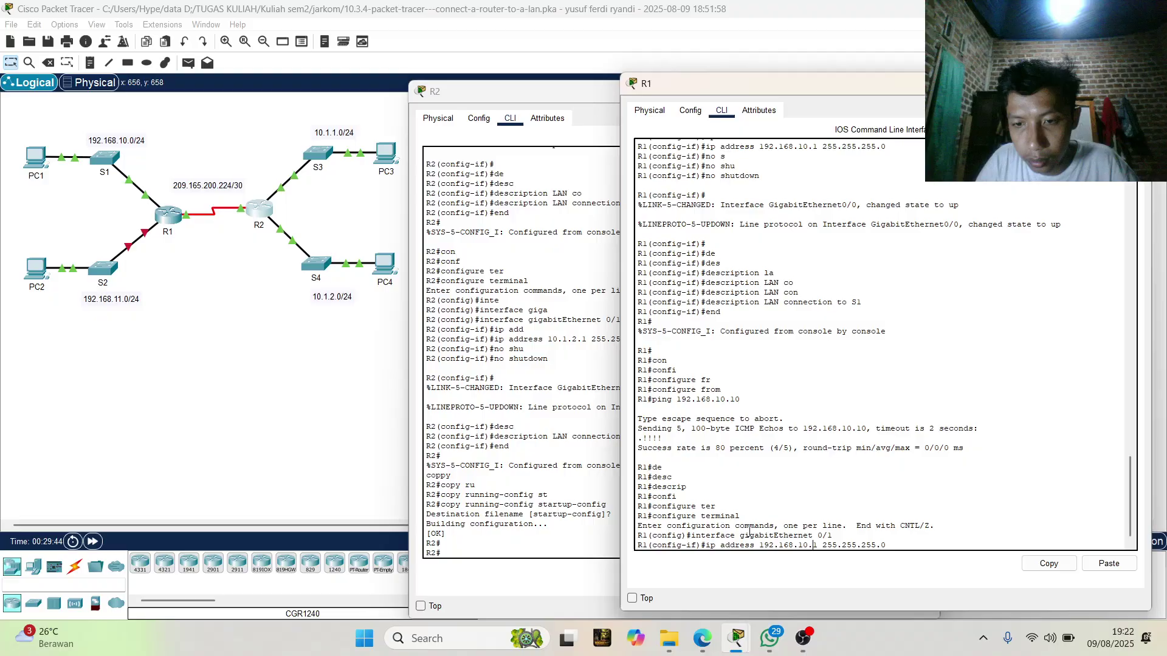
pyautogui.press('Left')
pyautogui.press('Left')
pyautogui.press('Left')
pyautogui.press('Left')
pyautogui.press('Left')
pyautogui.press('BackSpace')
pyautogui.write('1')
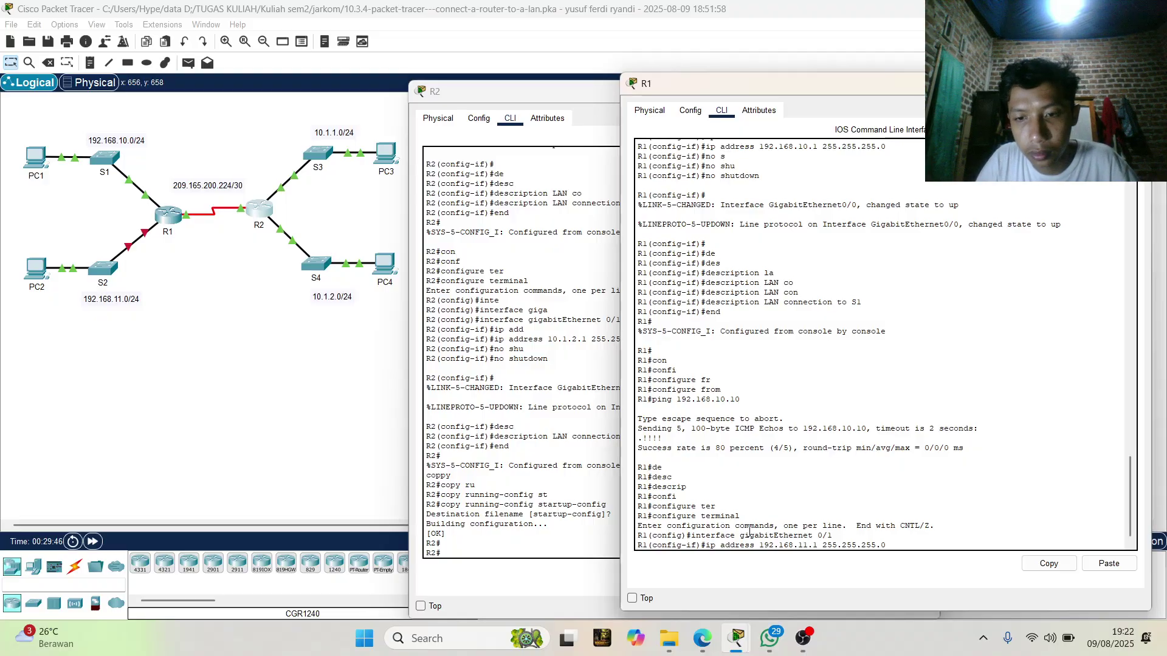
pyautogui.press('Return')
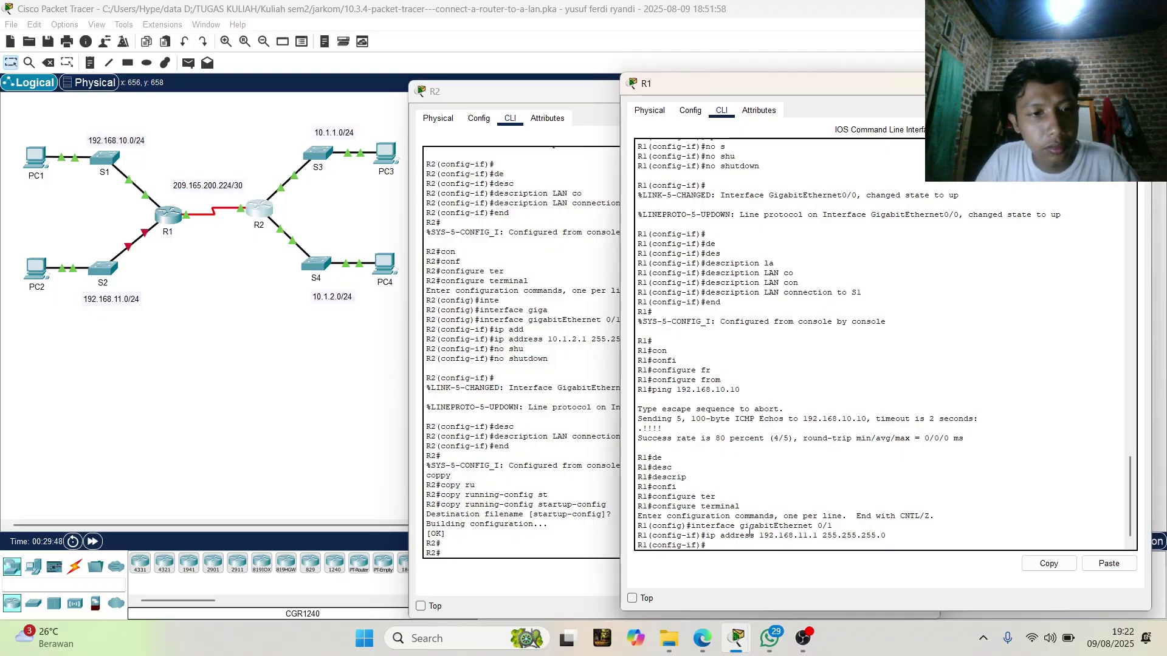
# Activate R1's GigabitEthernet 0/1 interface with the no shutdown command.
pyautogui.press('Up')
pyautogui.press('Up')
pyautogui.press('Up')
pyautogui.press('Up')
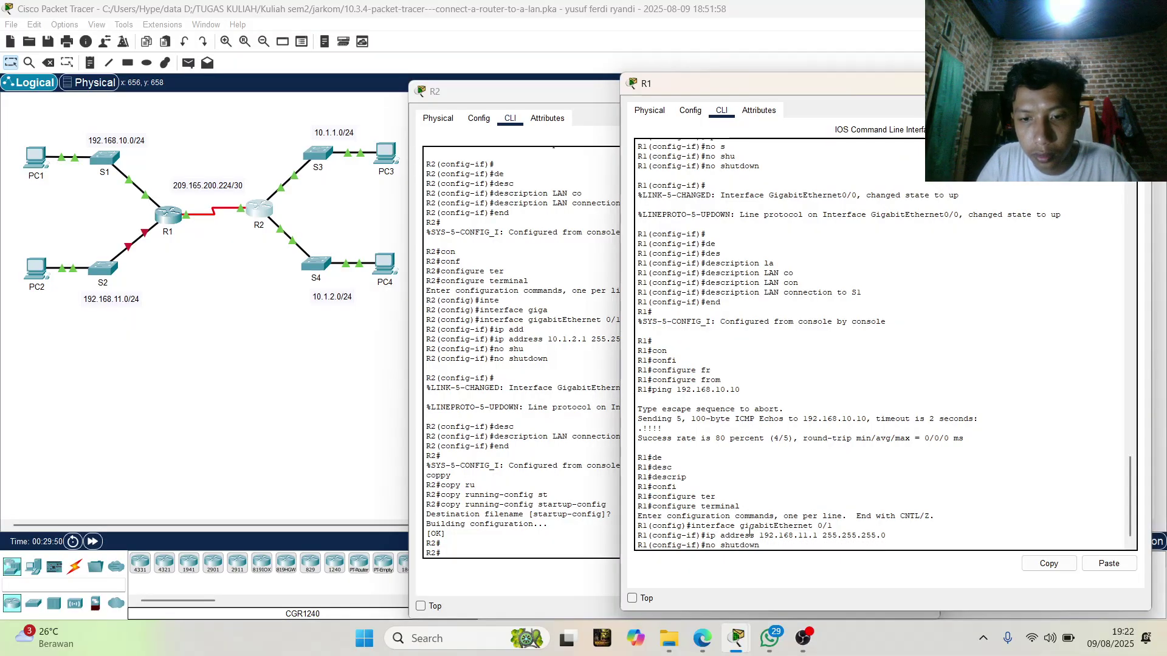
pyautogui.press('Up')
pyautogui.press('Down')
pyautogui.press('Return')
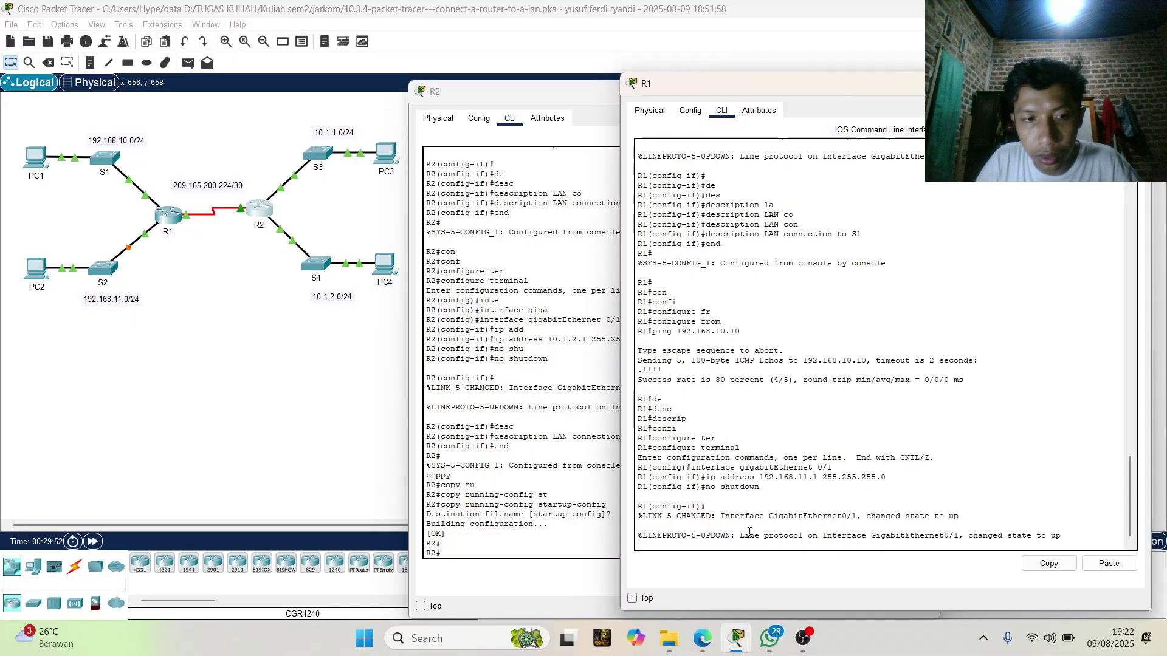
pyautogui.press('Up')
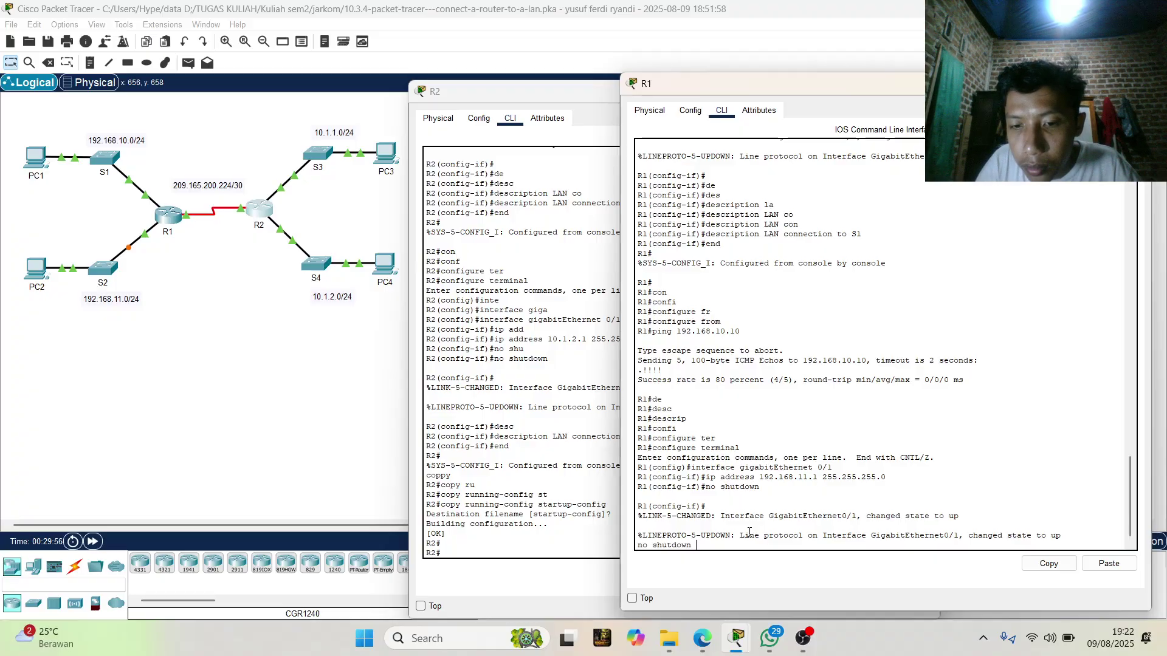
pyautogui.press('Return')
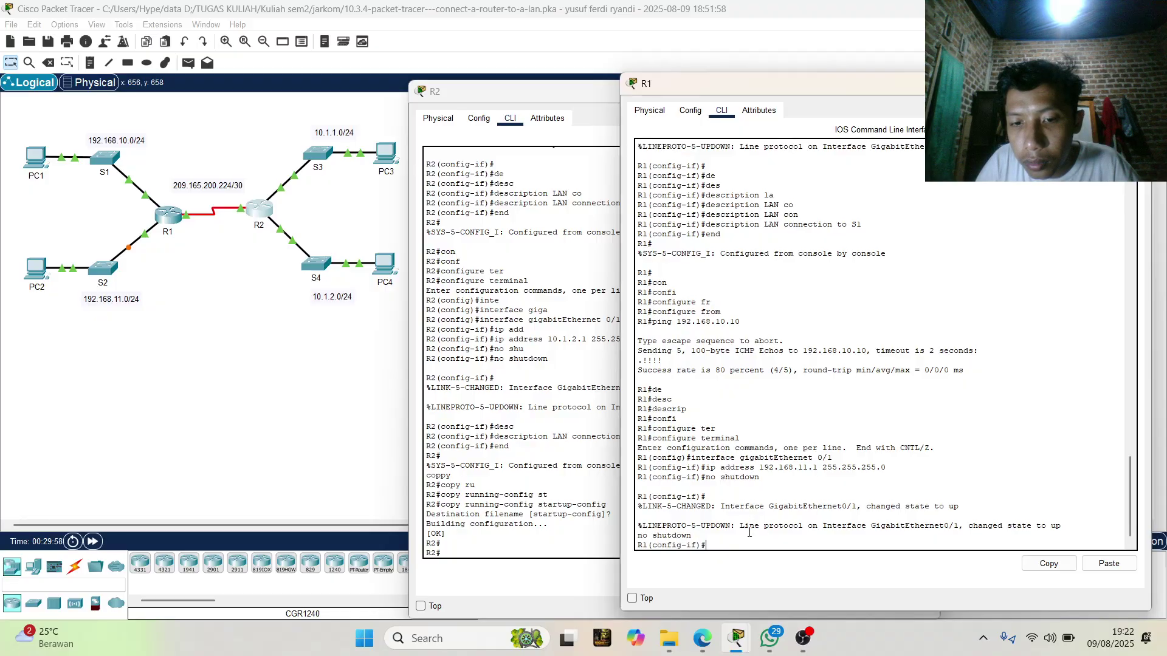
# Set the description of R1's GigabitEthernet 0/1 interface to "LAN connection to S2".
pyautogui.press('Up')
pyautogui.press('Up')
pyautogui.press('Up')
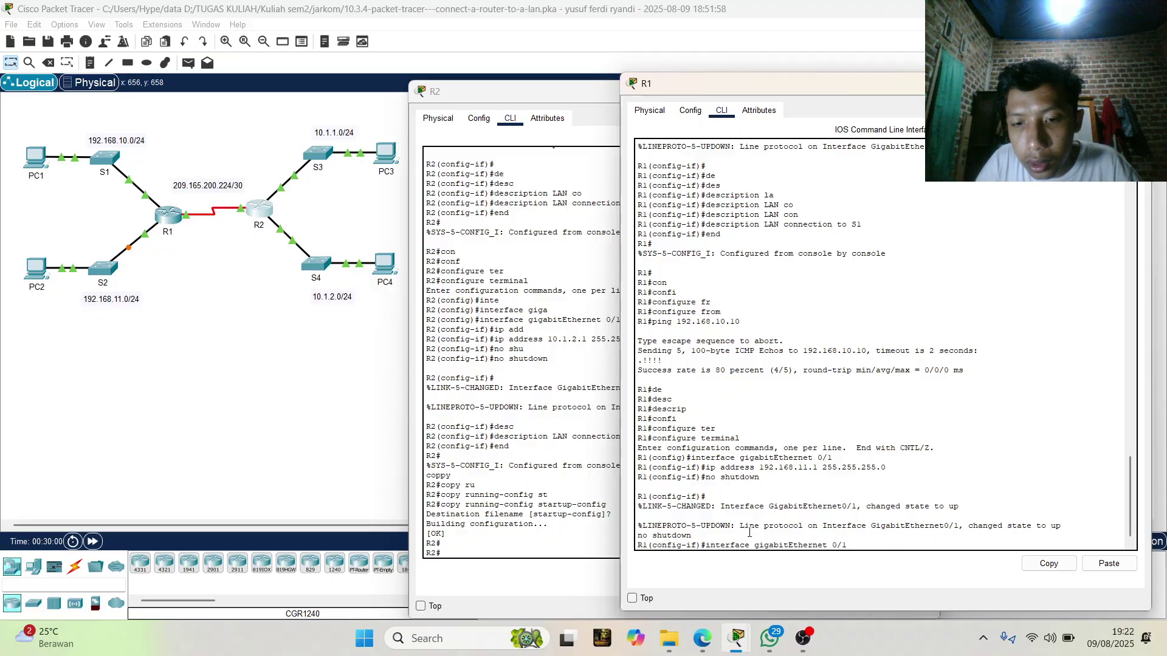
pyautogui.press('Up')
pyautogui.press('Up')
pyautogui.press('Up')
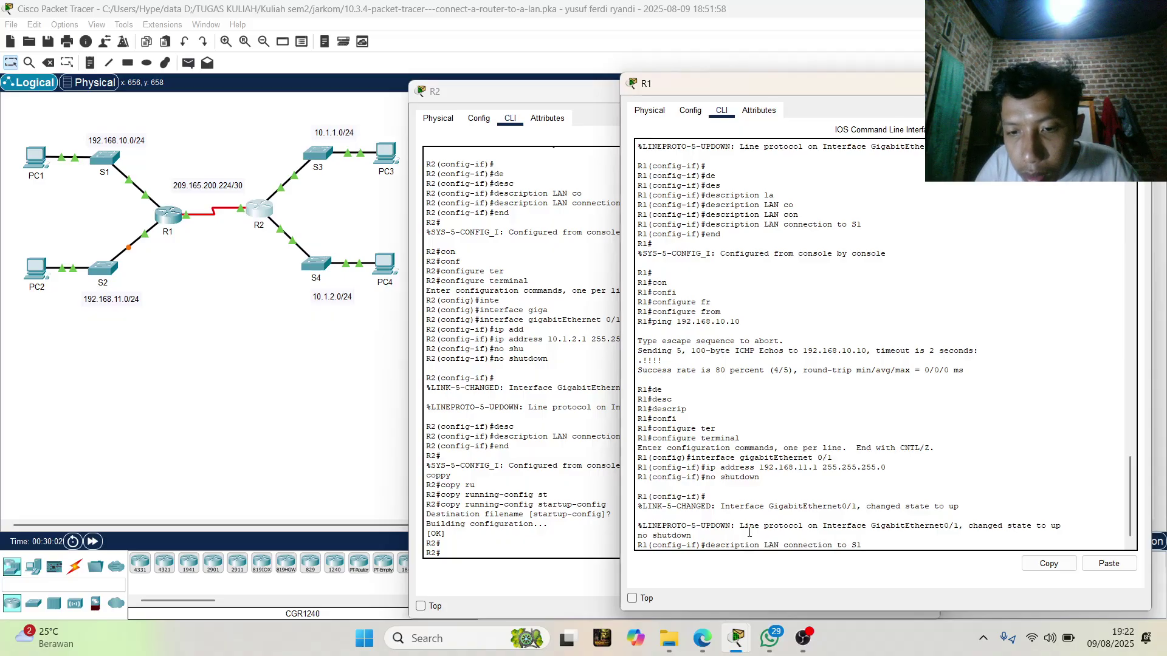
pyautogui.press('Up')
pyautogui.press('Down')
pyautogui.press('BackSpace')
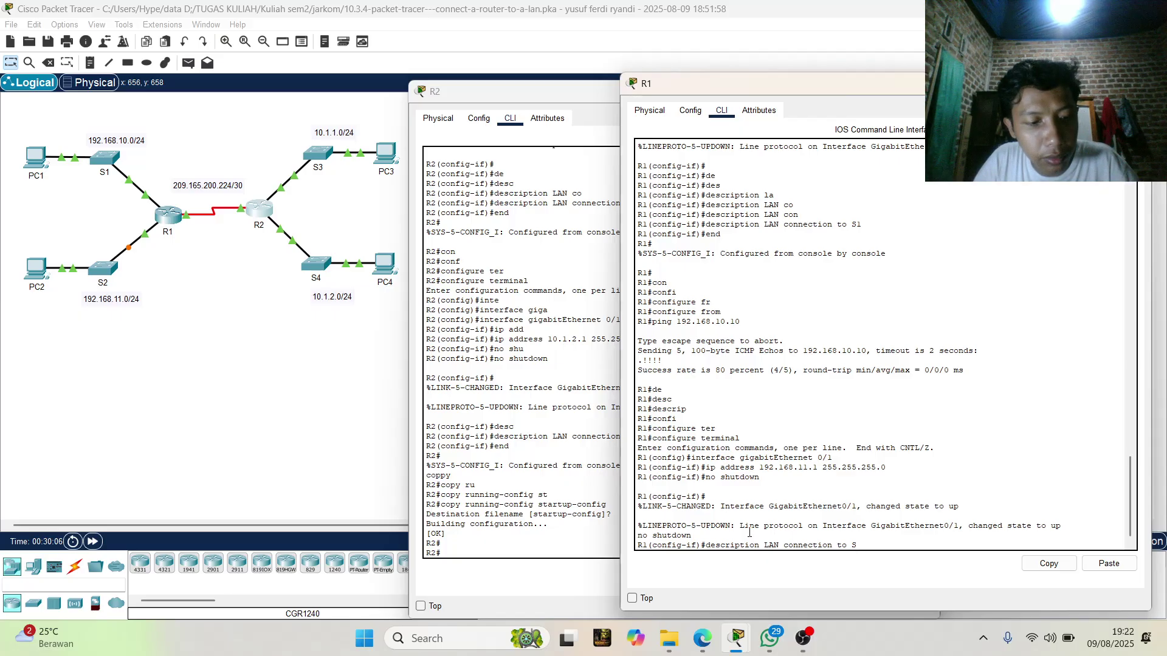
pyautogui.write('2')
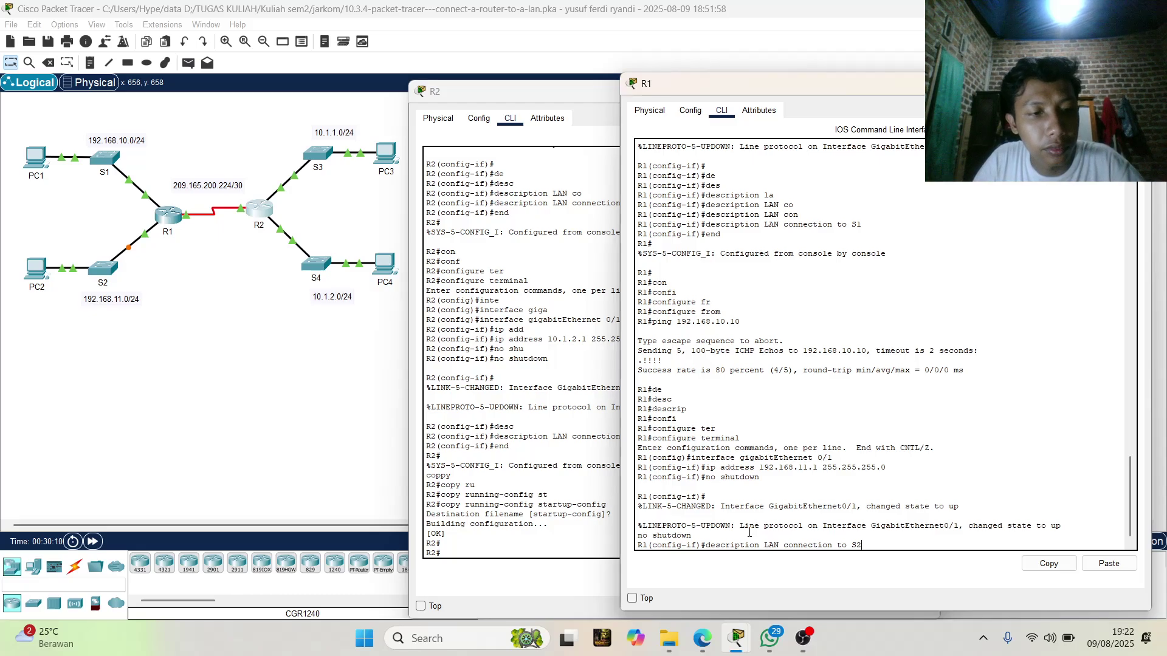
pyautogui.press('Return')
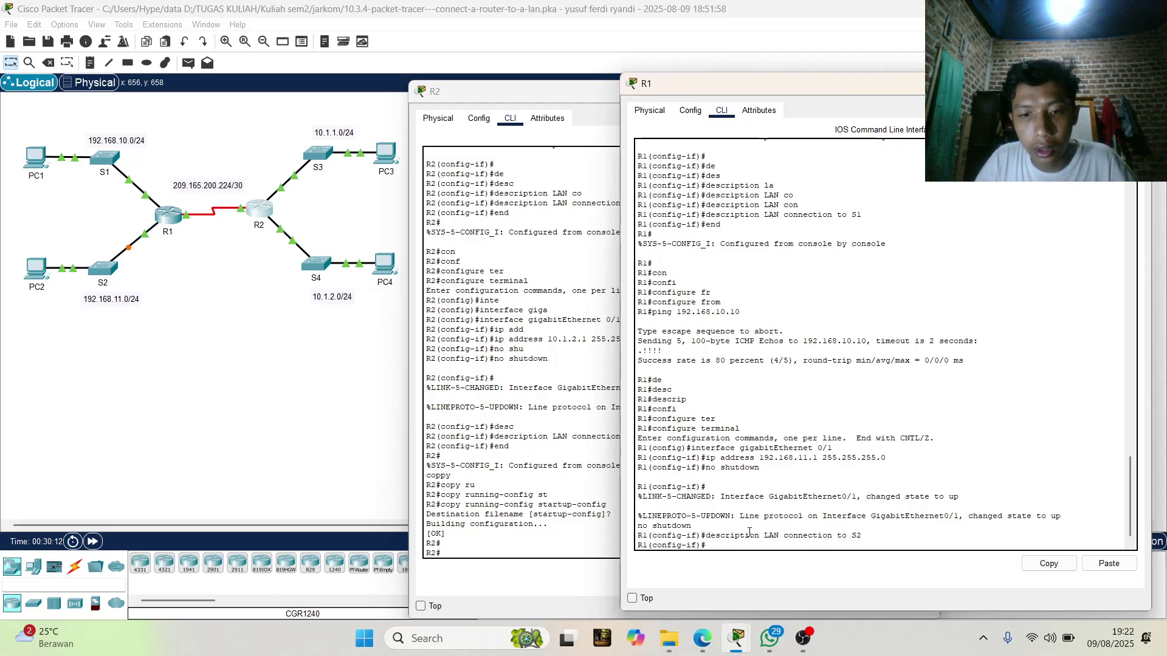
# Leave GigabitEthernet 0/1 configuration on R1 with the end command, returning to privileged EXEC mode.
pyautogui.write('e')
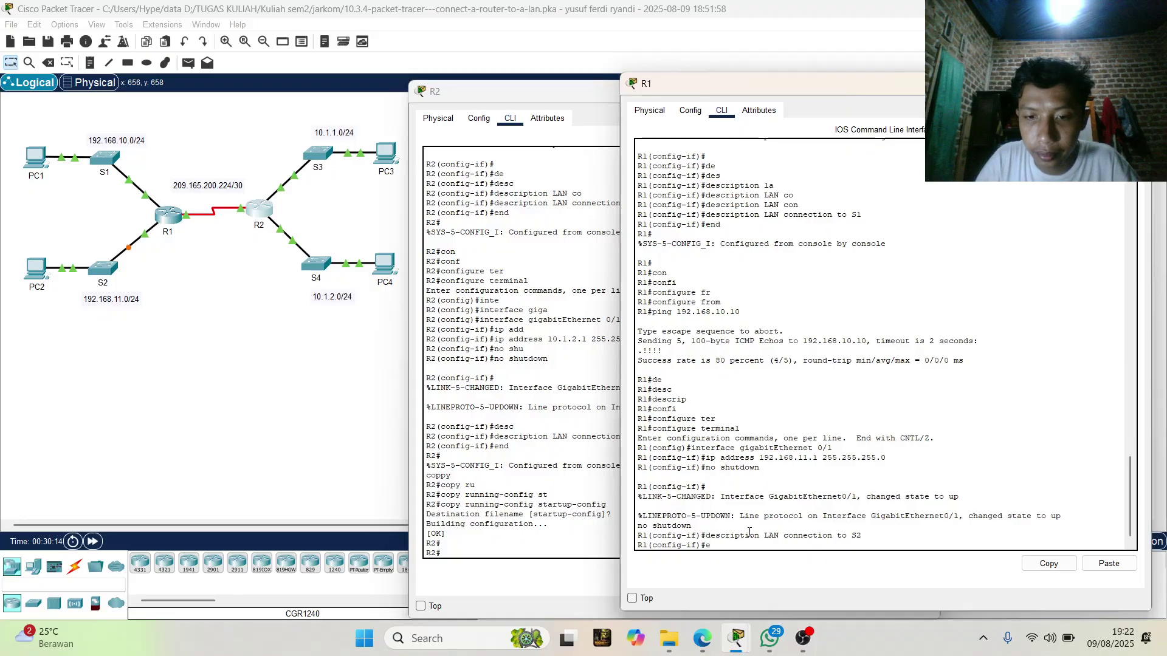
pyautogui.write('nd')
pyautogui.press('Return')
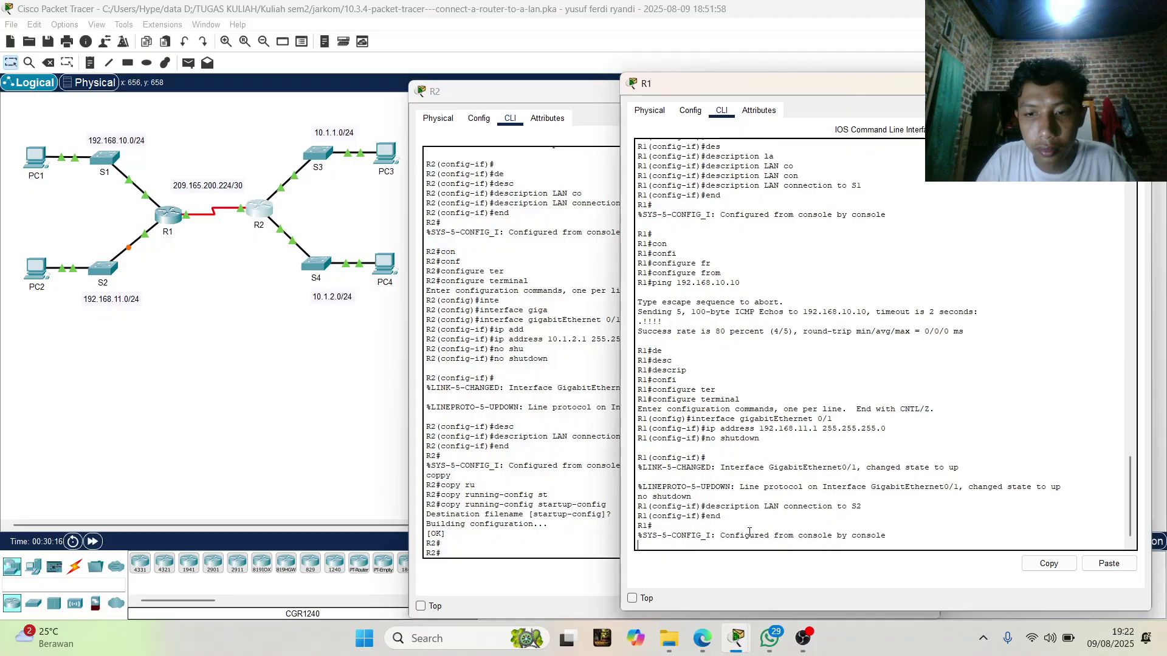
pyautogui.press('Return')
pyautogui.press('Return')
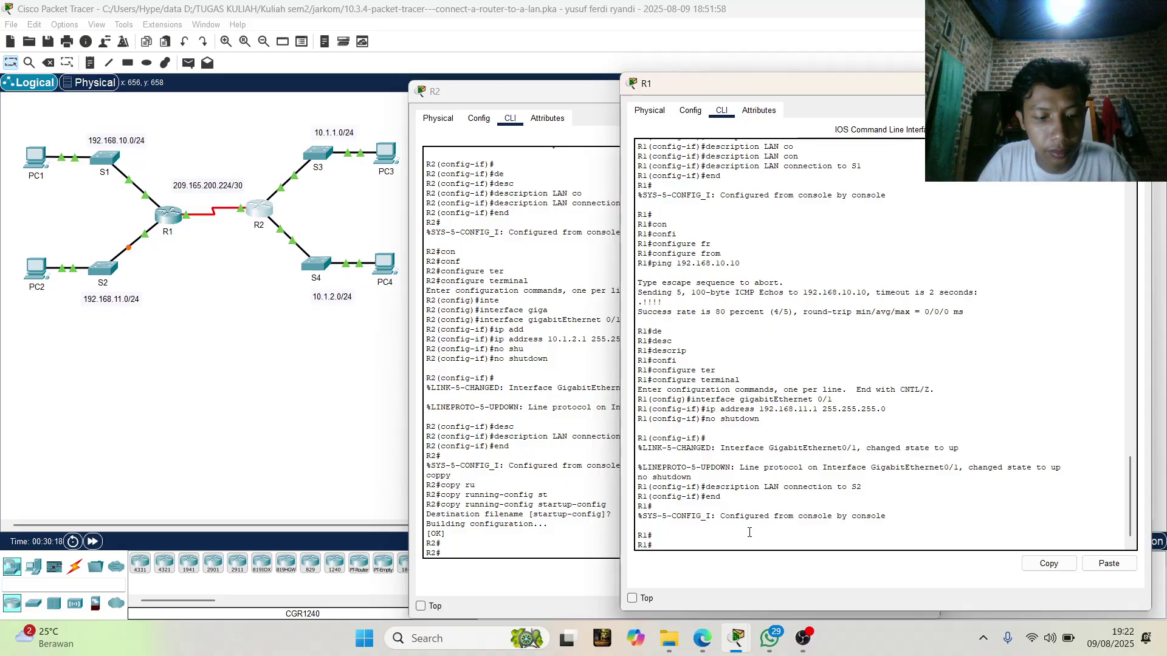
# Save R1's running configuration to the startup configuration with copy running-config startup-config, accepting the default destination filename.
pyautogui.write('co')
pyautogui.press('Tab')
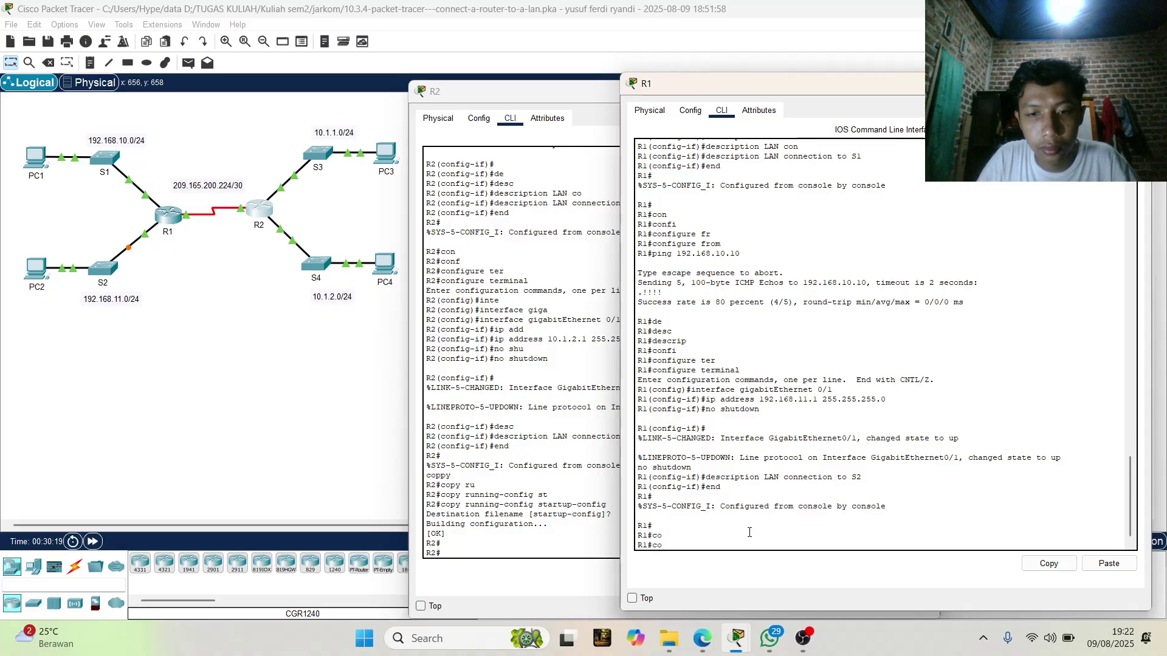
pyautogui.write('p')
pyautogui.press('Tab')
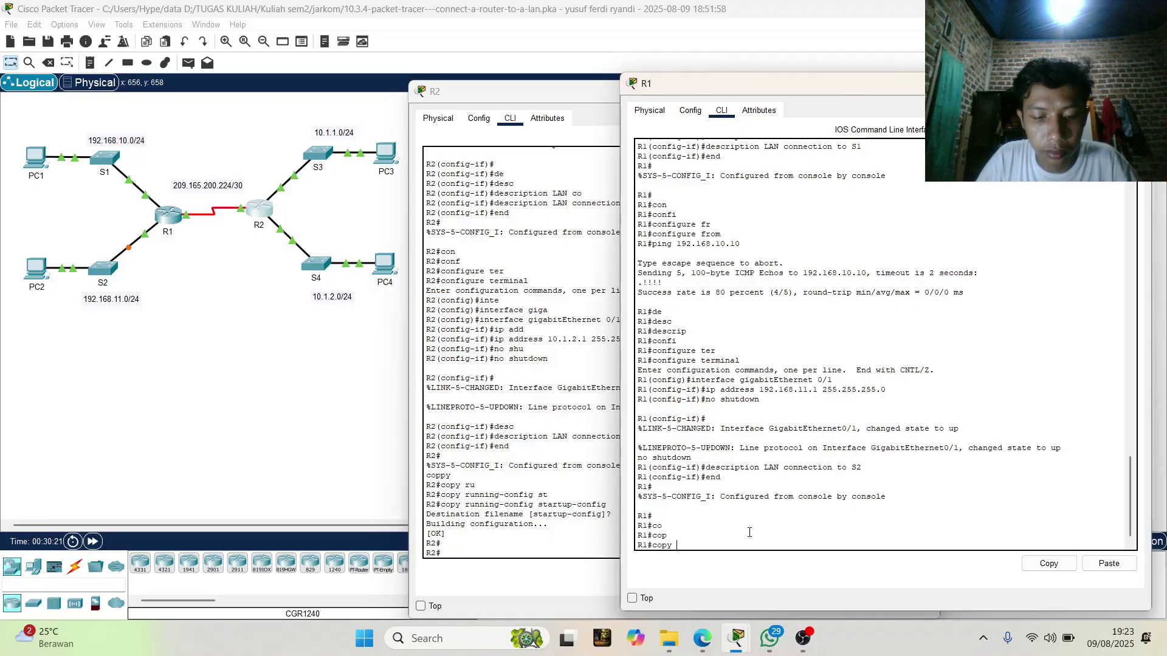
pyautogui.write('ru')
pyautogui.press('Tab')
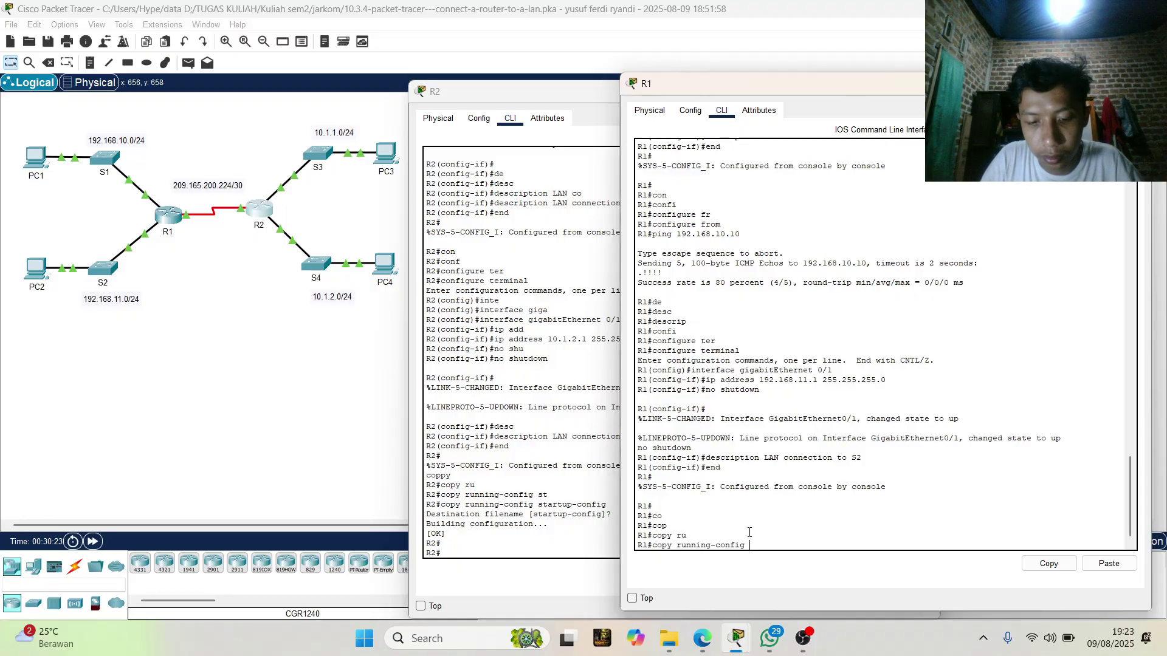
pyautogui.write('st')
pyautogui.press('Tab')
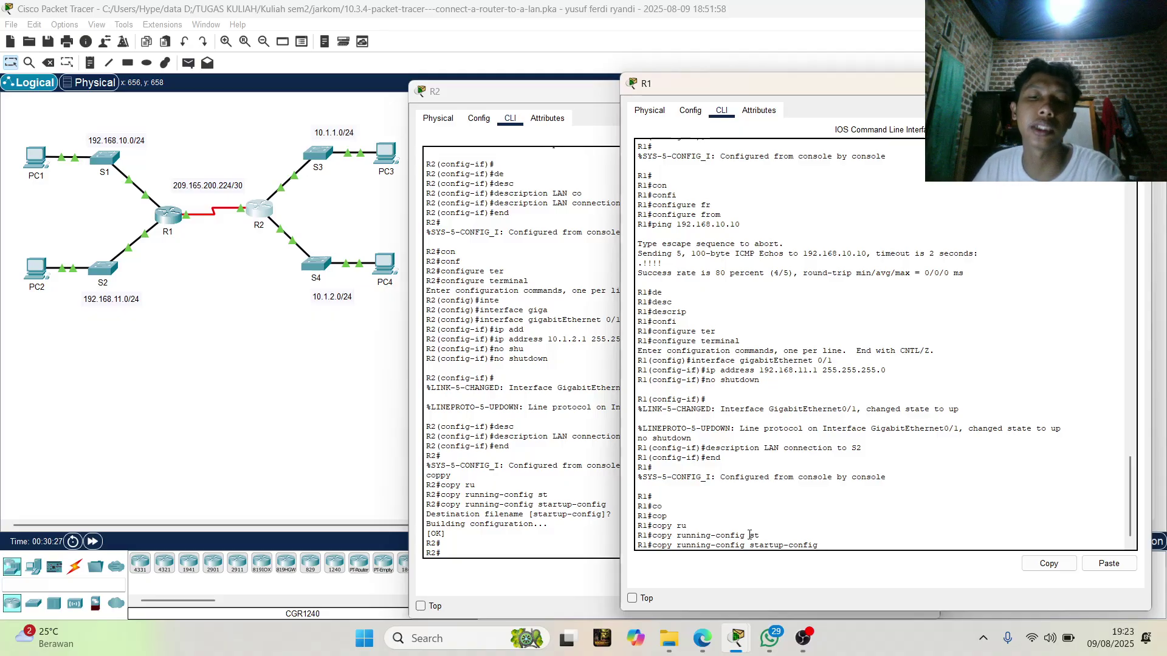
pyautogui.press('Return')
pyautogui.press('Return')
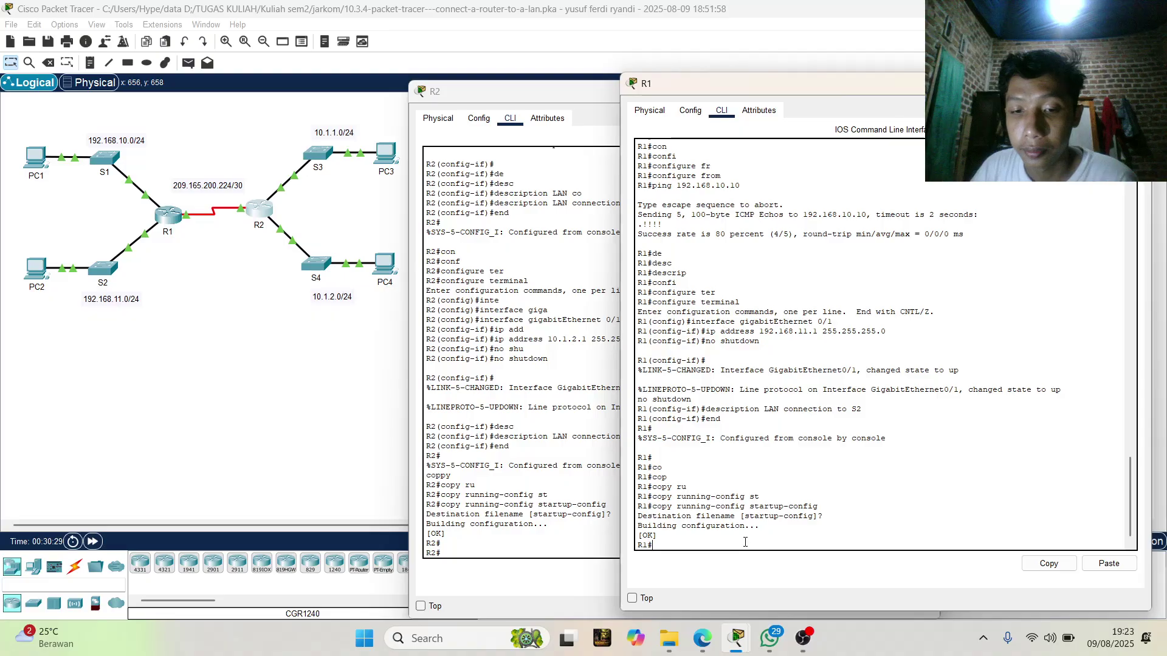
pyautogui.press('Return')
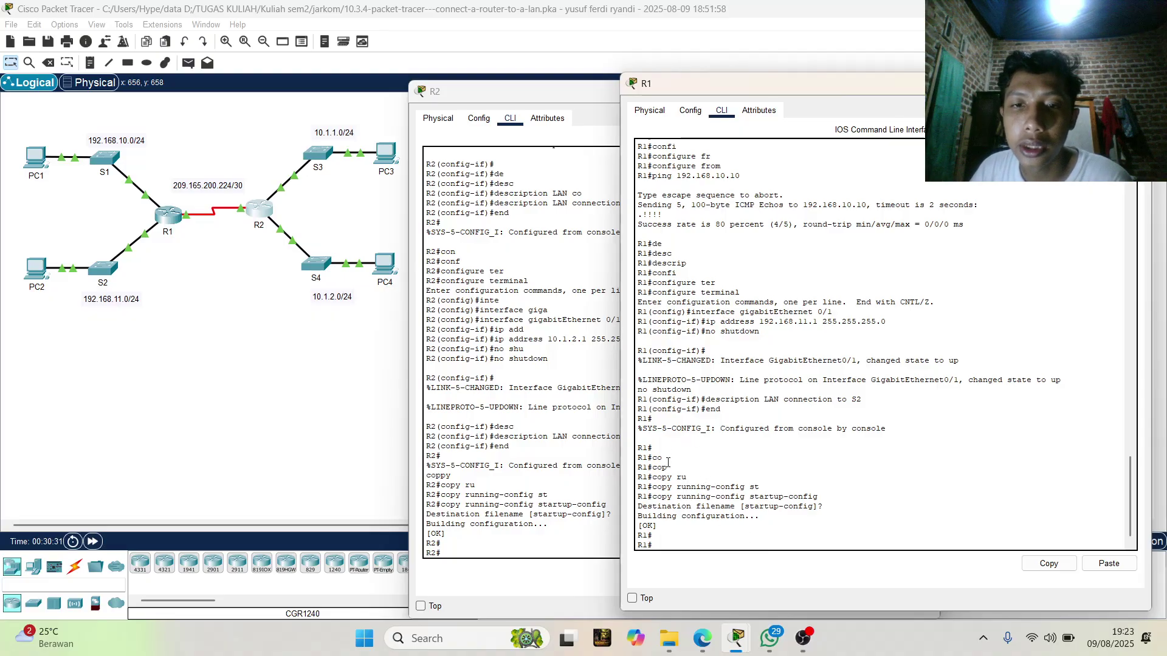
# Review the interface address, activation and description commands in R1's CLI history, then bring R2's CLI to the front.
pyautogui.scroll(3, 698, 374)
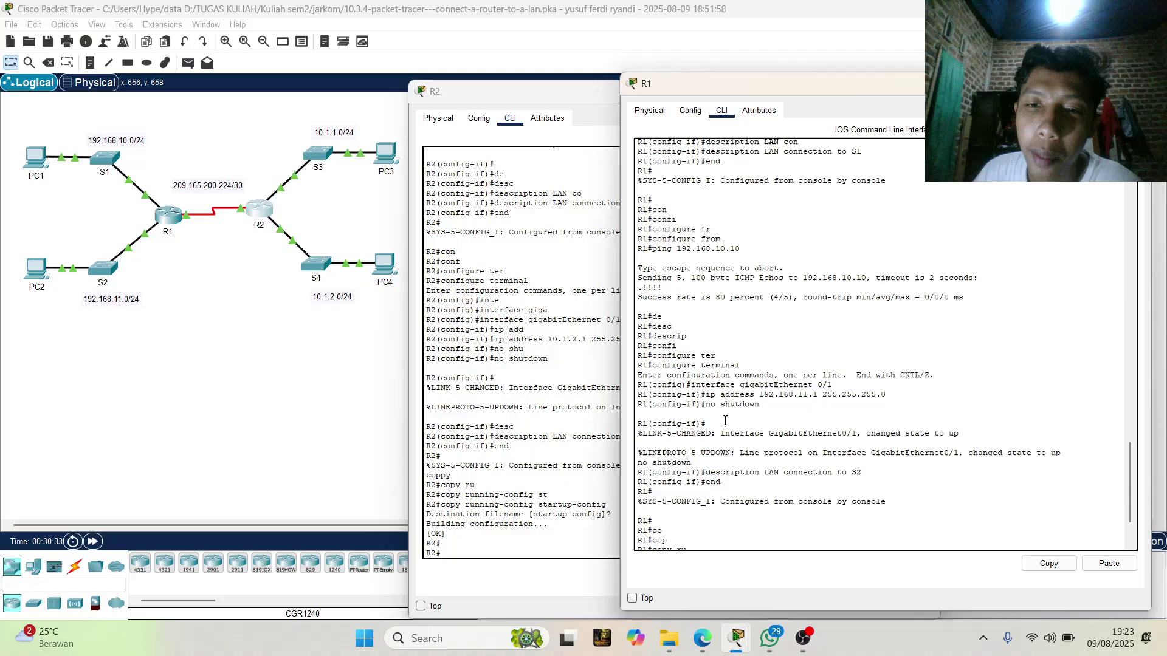
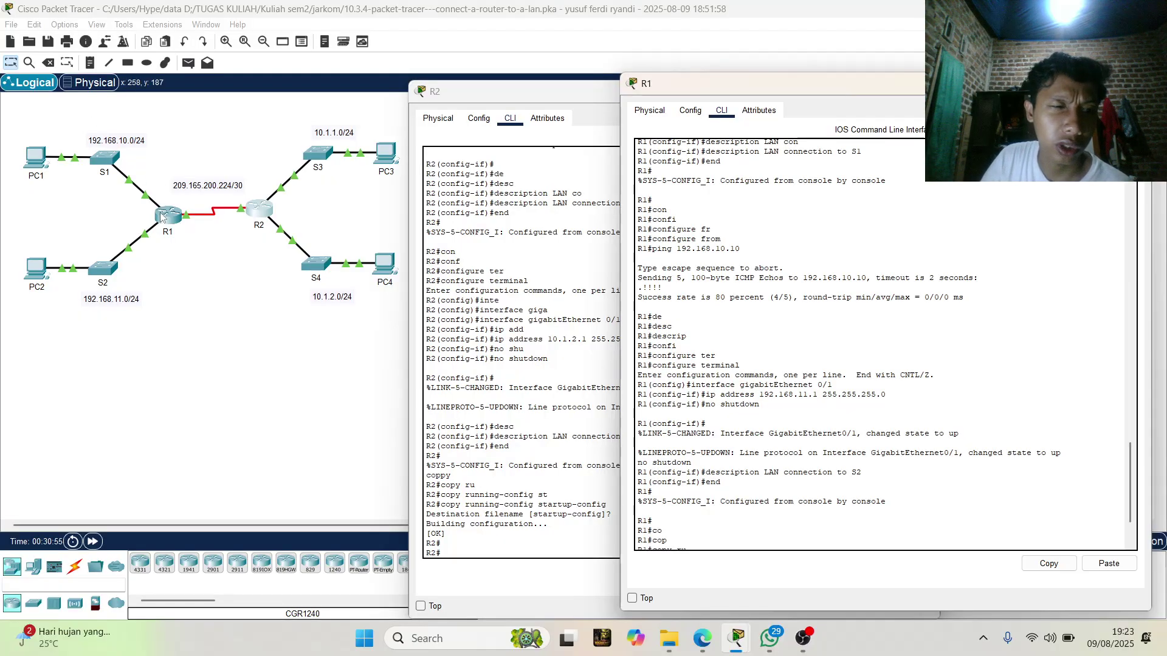
pyautogui.scroll(-3, 812, 369)
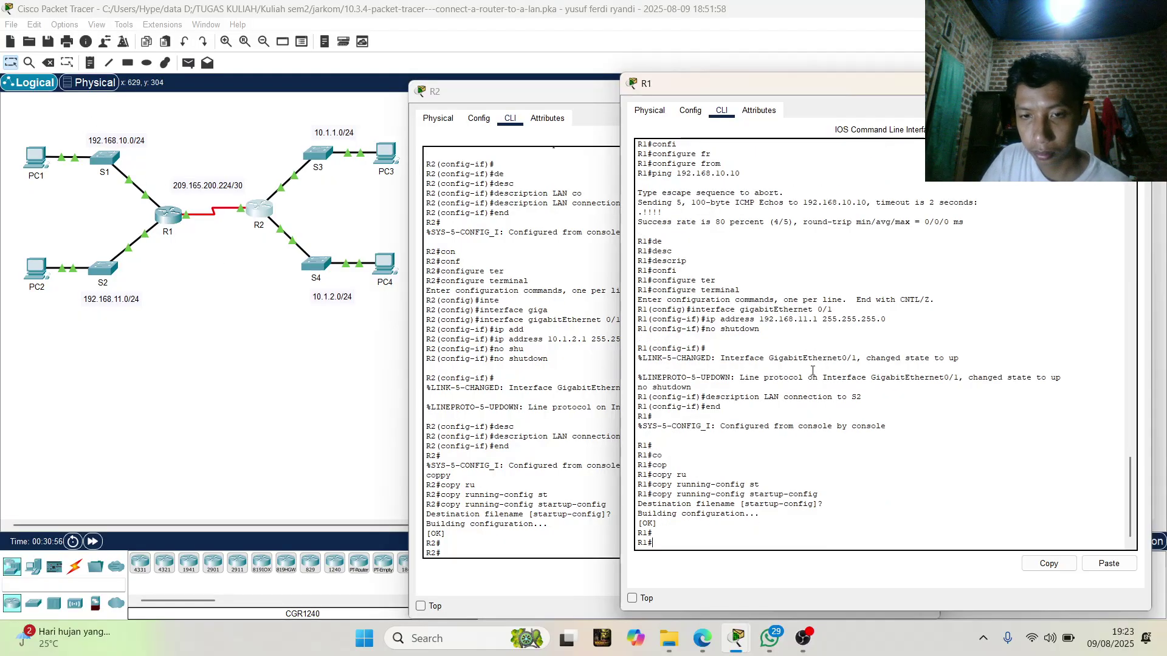
pyautogui.scroll(15, 812, 371)
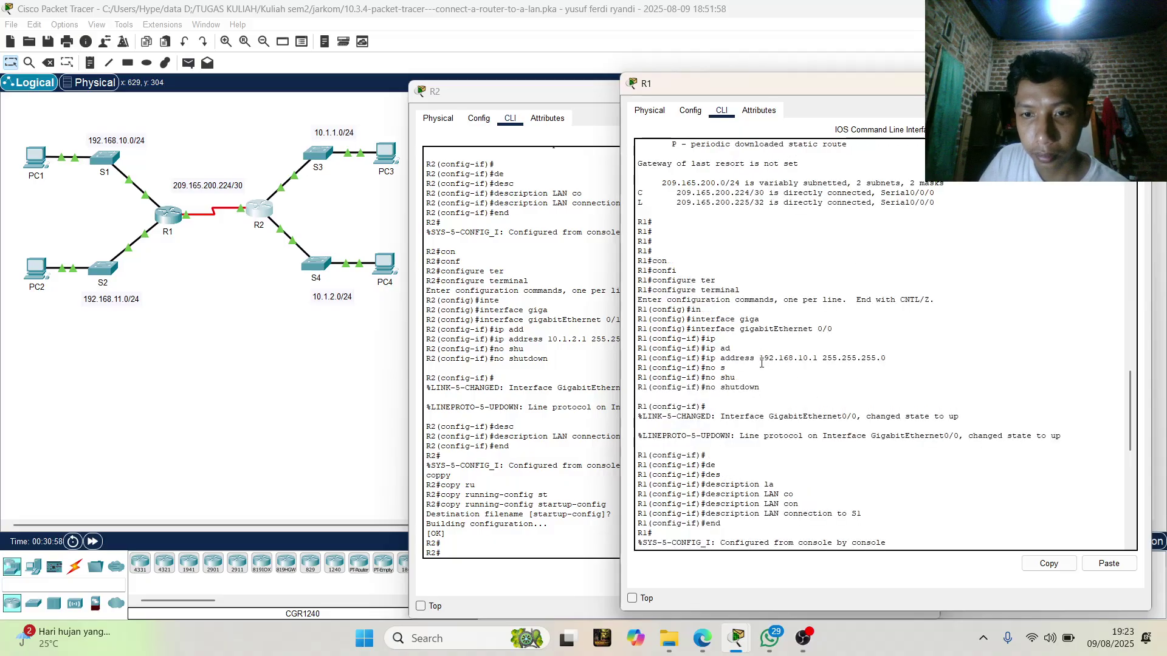
pyautogui.moveTo(733, 350); pyautogui.dragTo(888, 356)
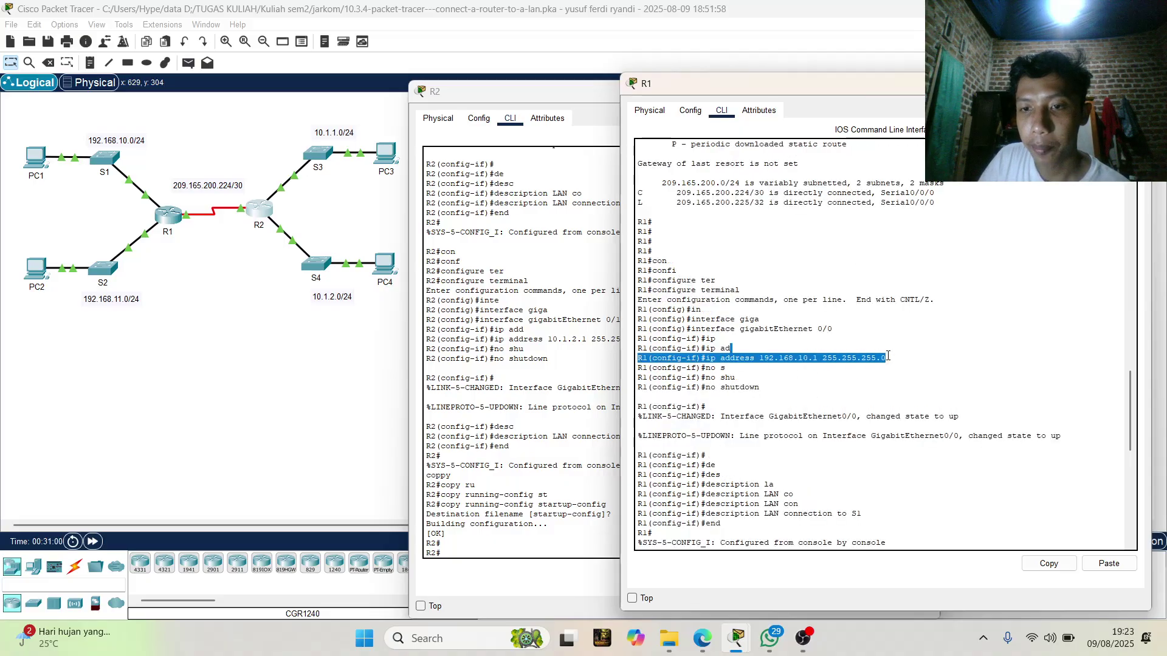
pyautogui.scroll(-6, 868, 408)
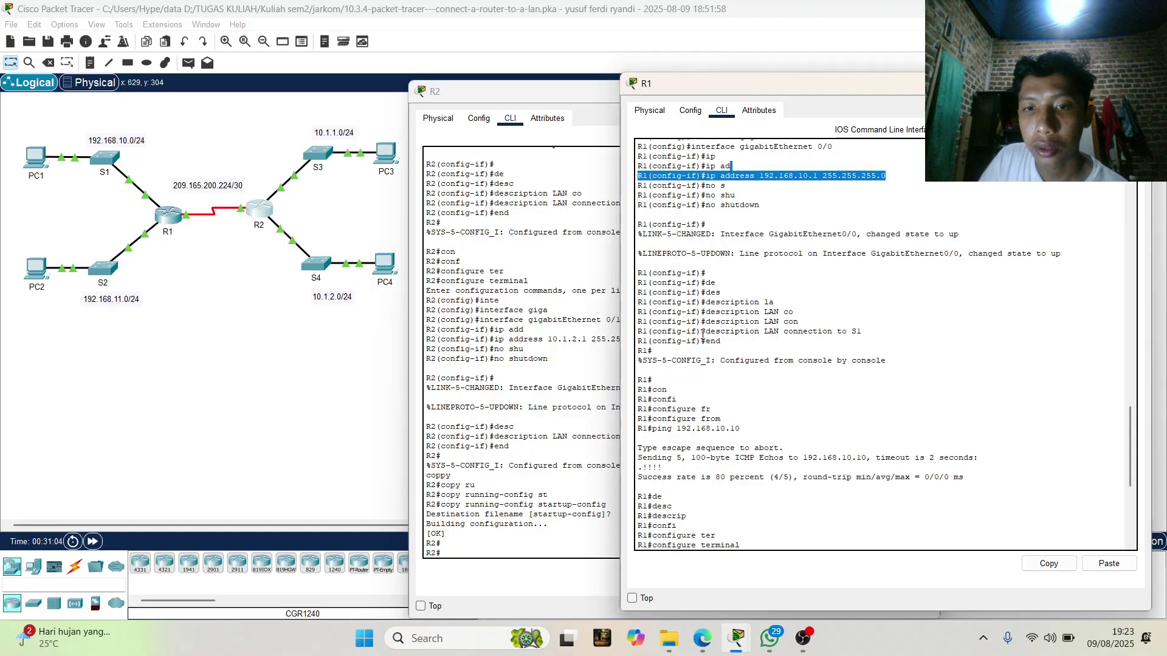
pyautogui.moveTo(710, 333); pyautogui.dragTo(870, 339)
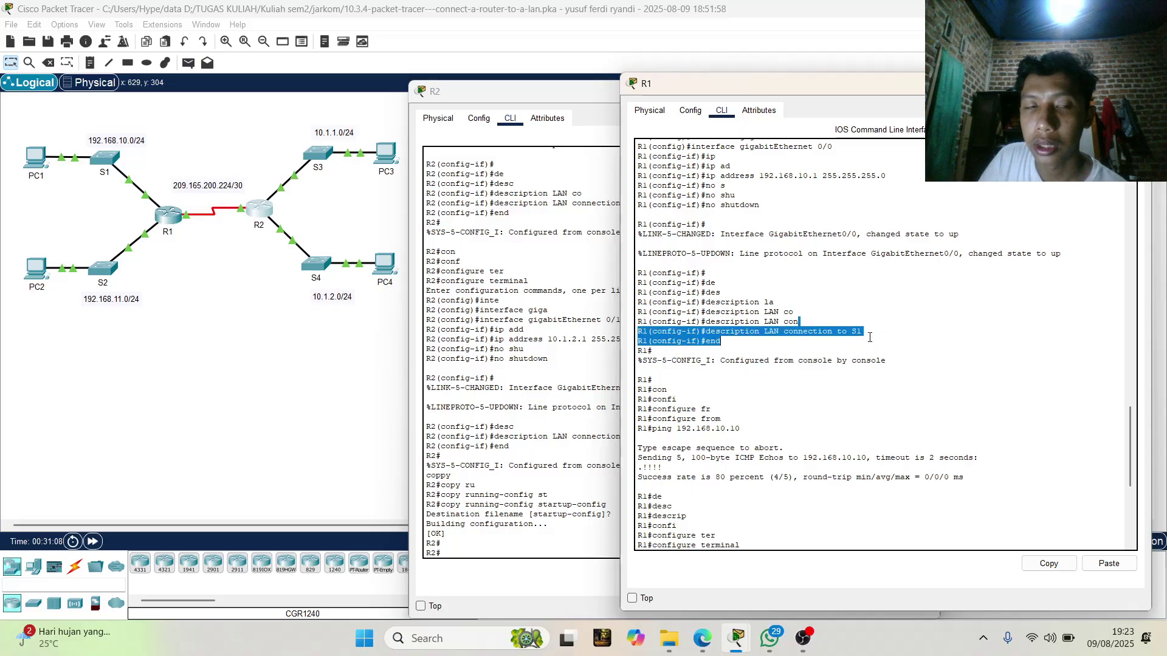
pyautogui.scroll(-9, 869, 338)
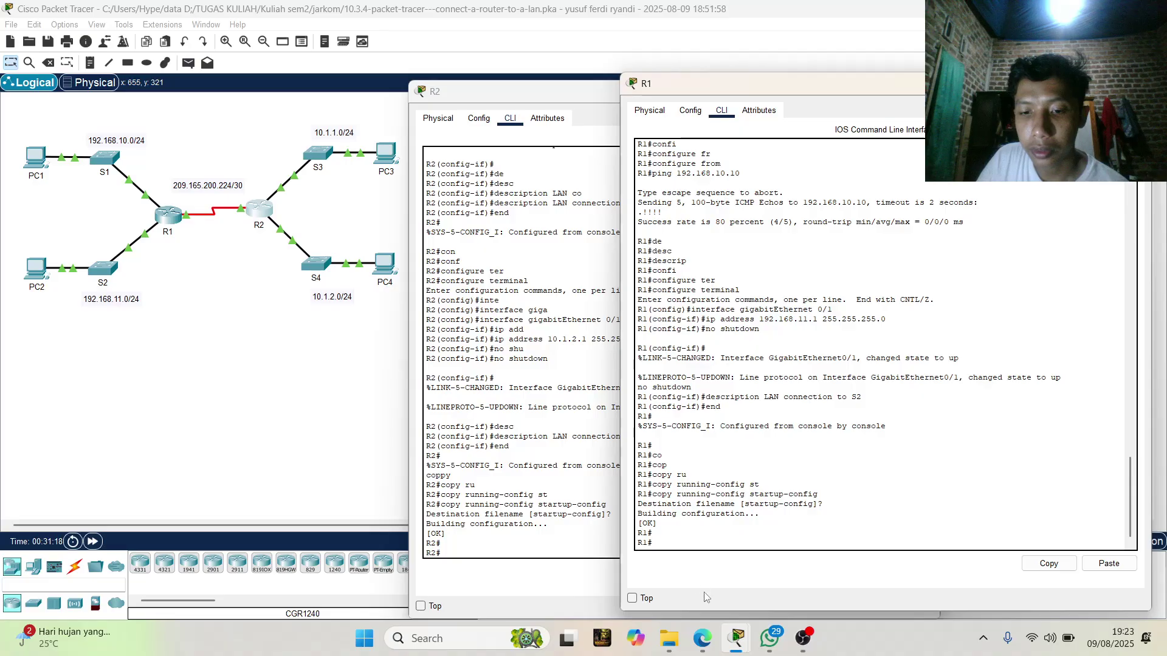
pyautogui.moveTo(736, 635)
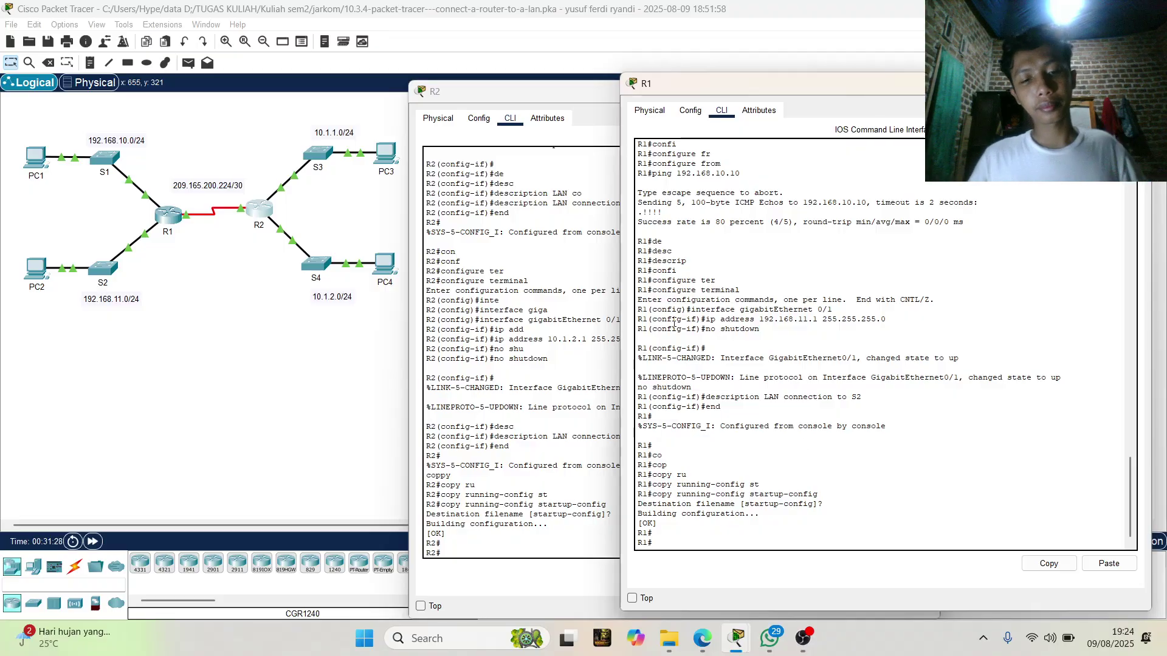
pyautogui.click(537, 483)
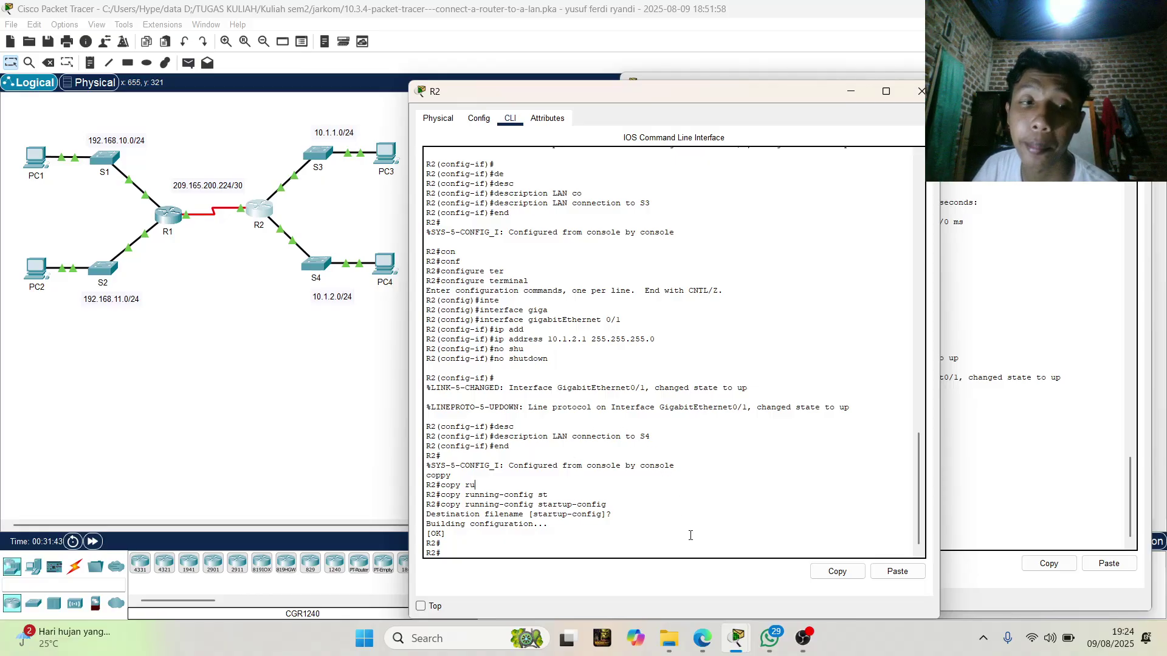
pyautogui.moveTo(806, 645)
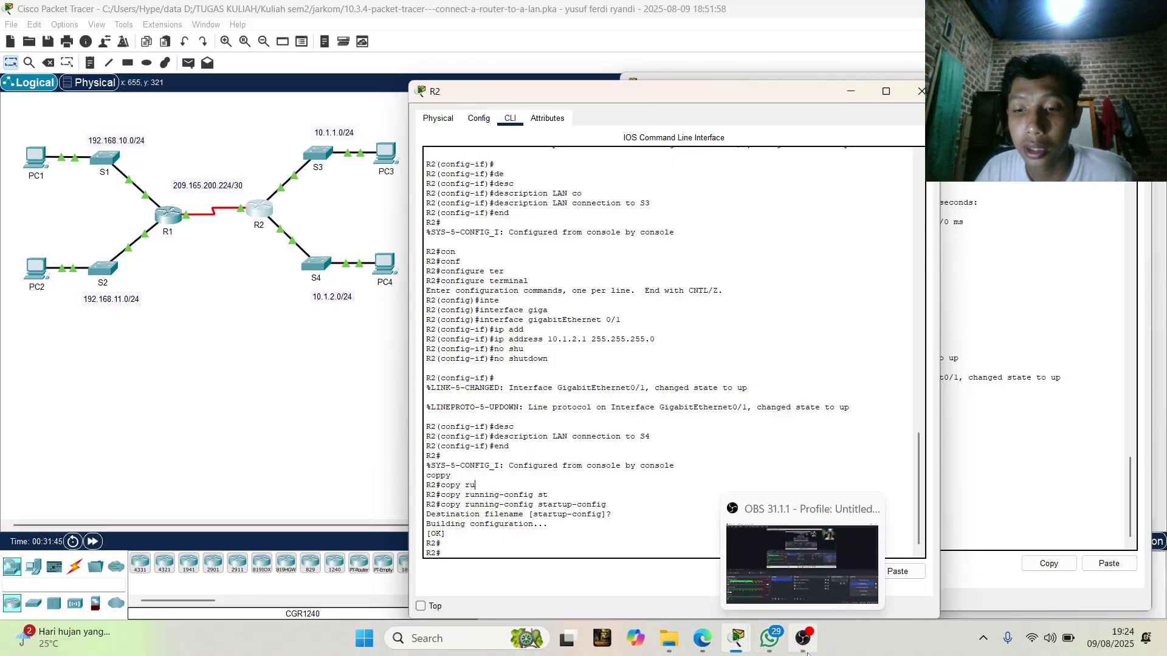
pyautogui.click(809, 574)
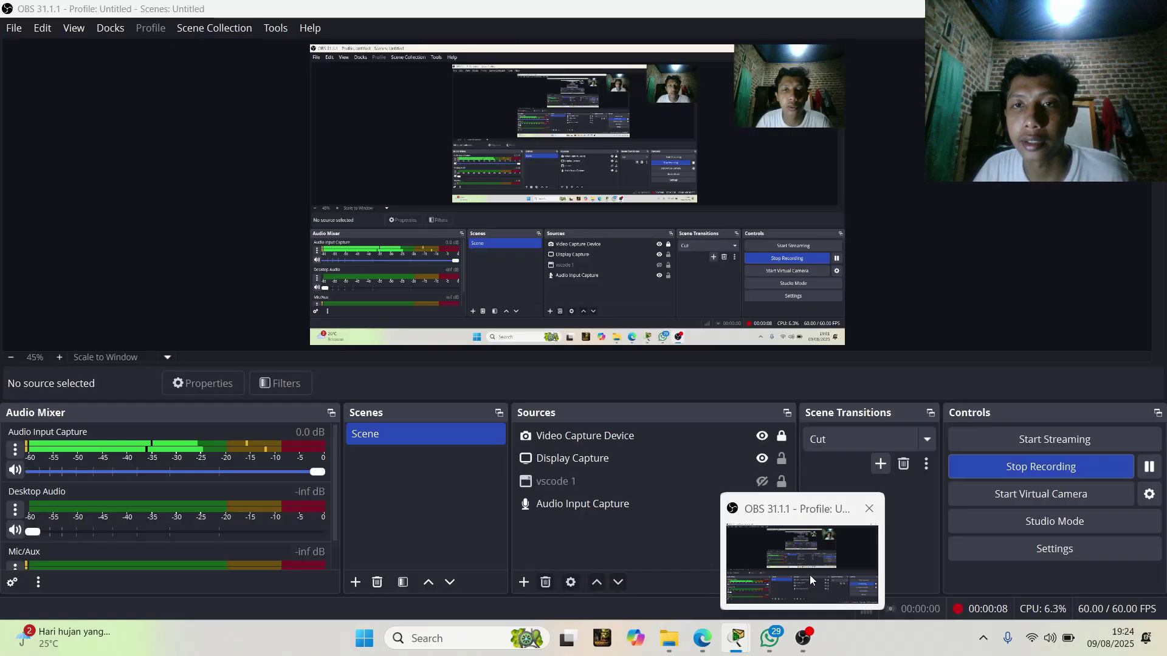